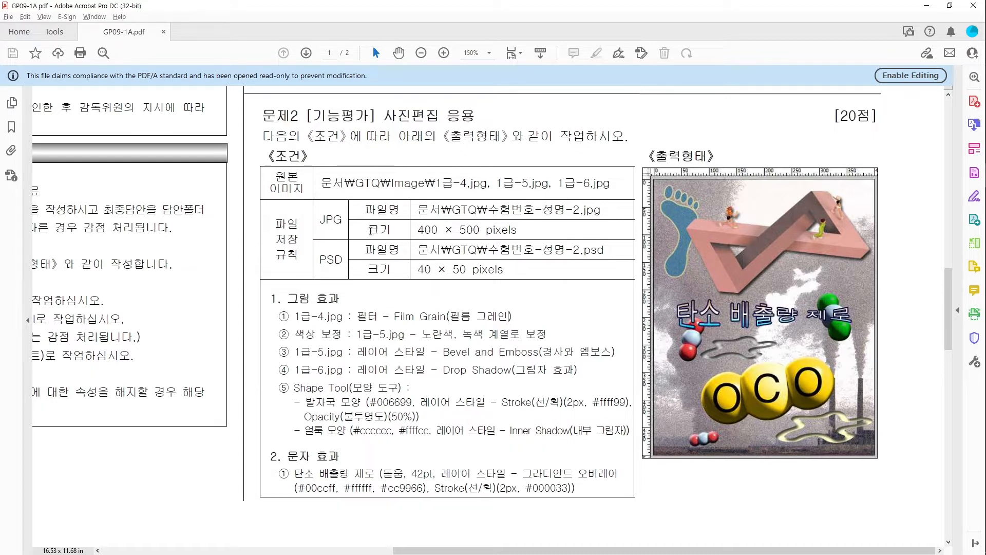
Check the required JPG size in the problem 2 conditions of the exam PDF and switch to Photoshop
left_click_drag(420, 229, 525, 231)
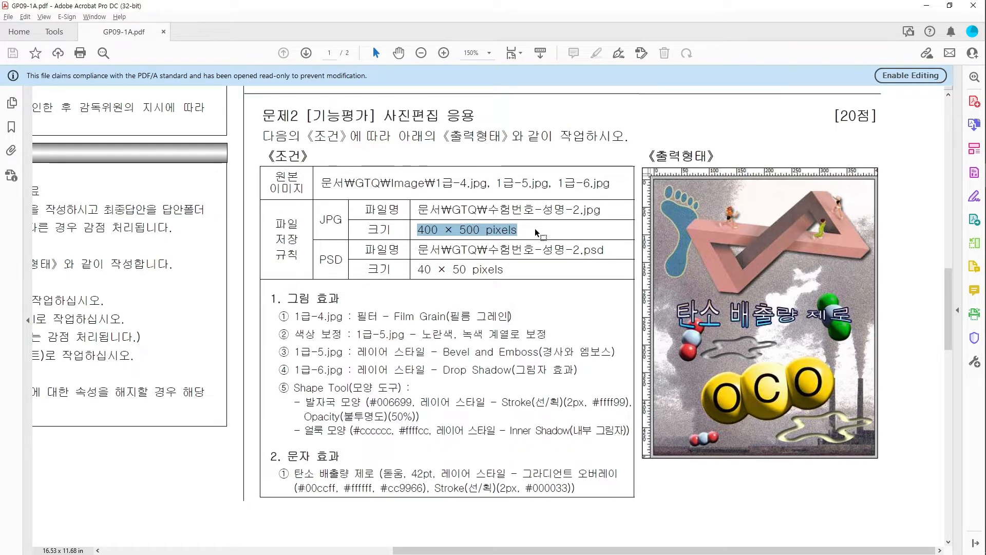
left_click(537, 232)
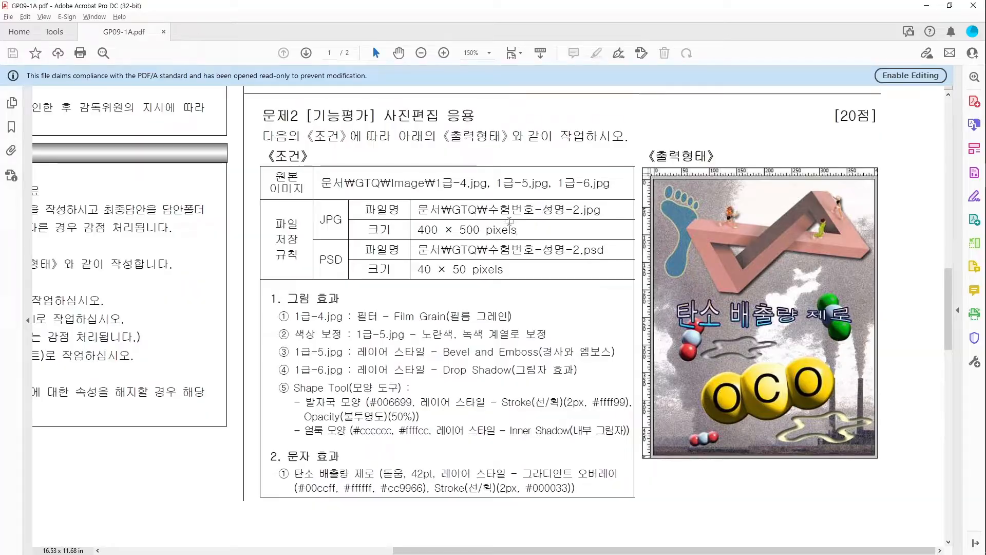
key("alt+Tab")
Set up a new document from the web preset with a width of 400 pixels and a height of 500 pixels
left_click(34, 7)
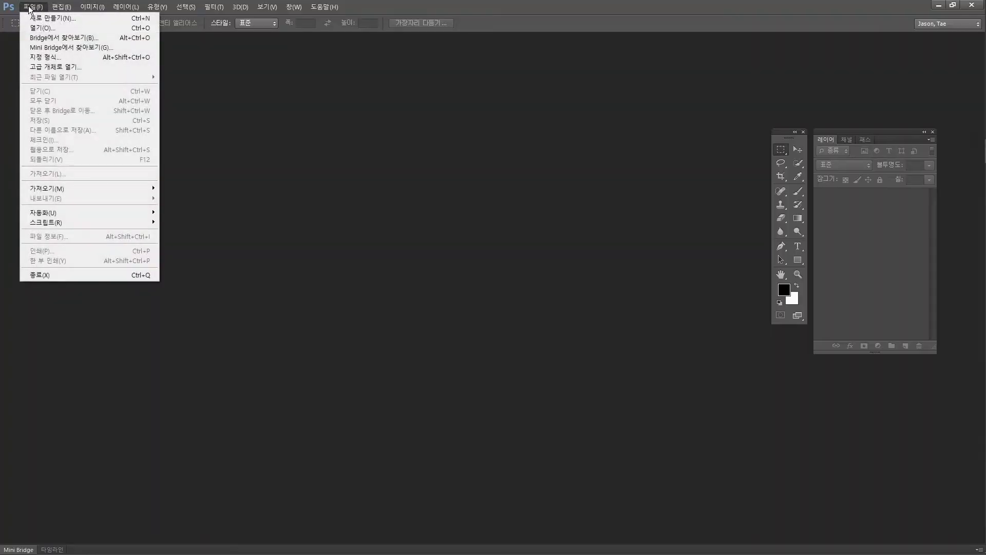
left_click(41, 20)
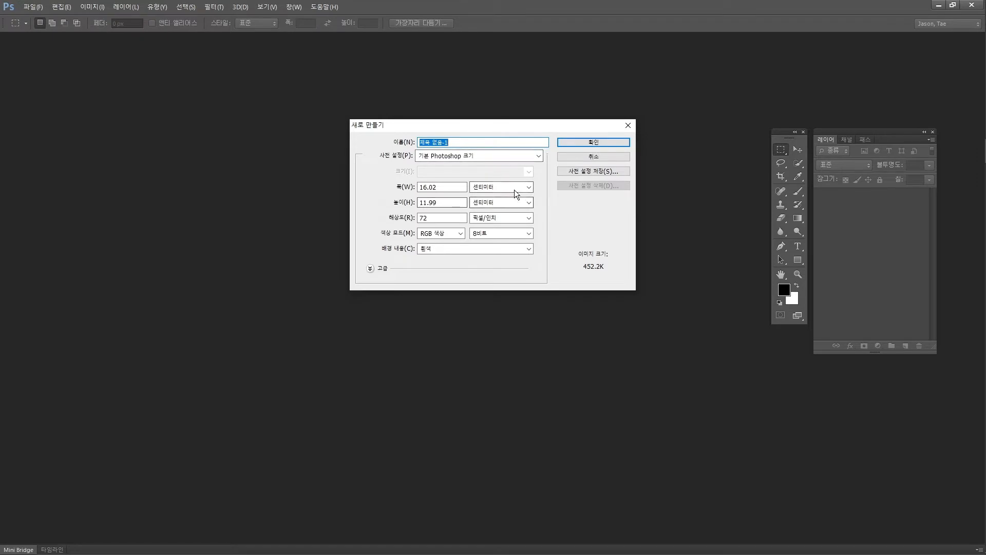
left_click(476, 159)
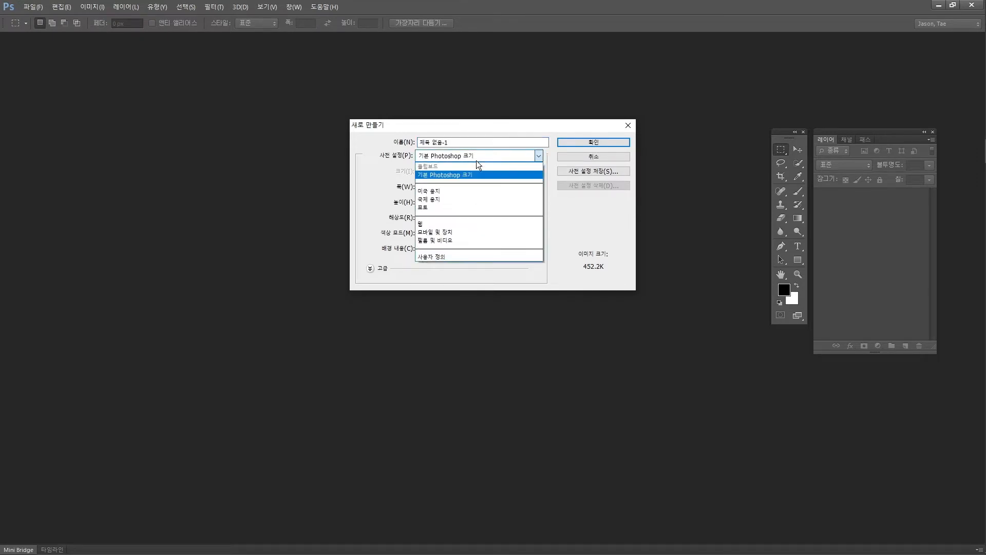
left_click(474, 223)
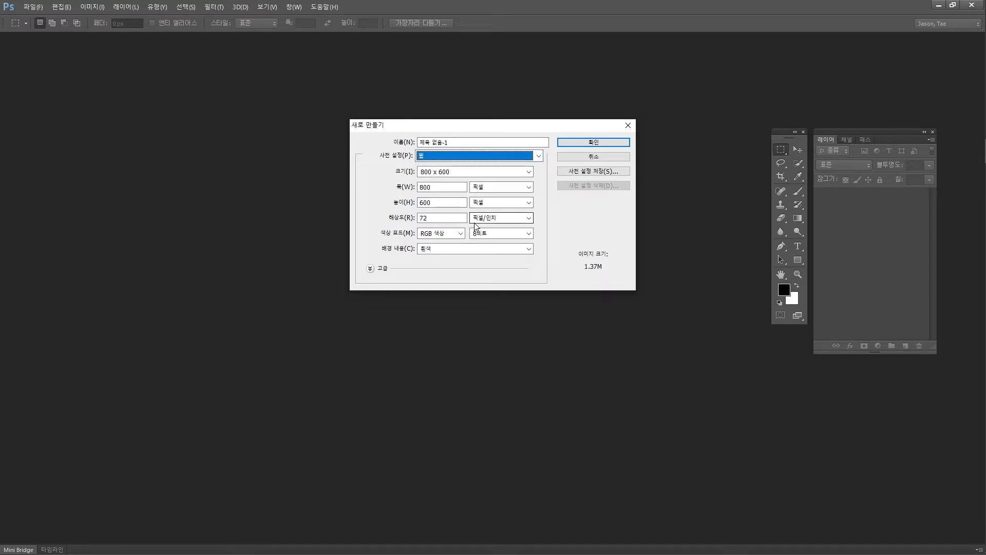
double_click(438, 190)
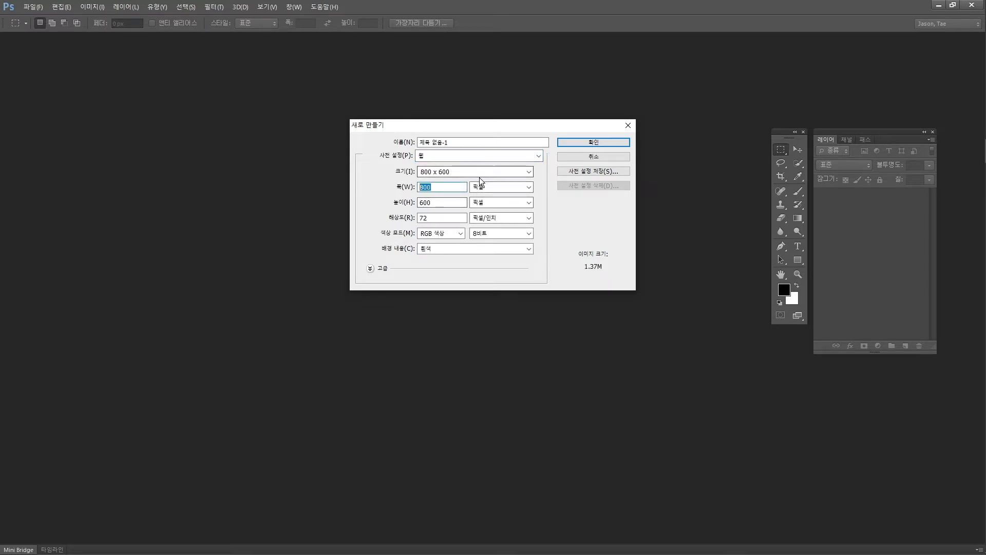
type("400")
key("Tab")
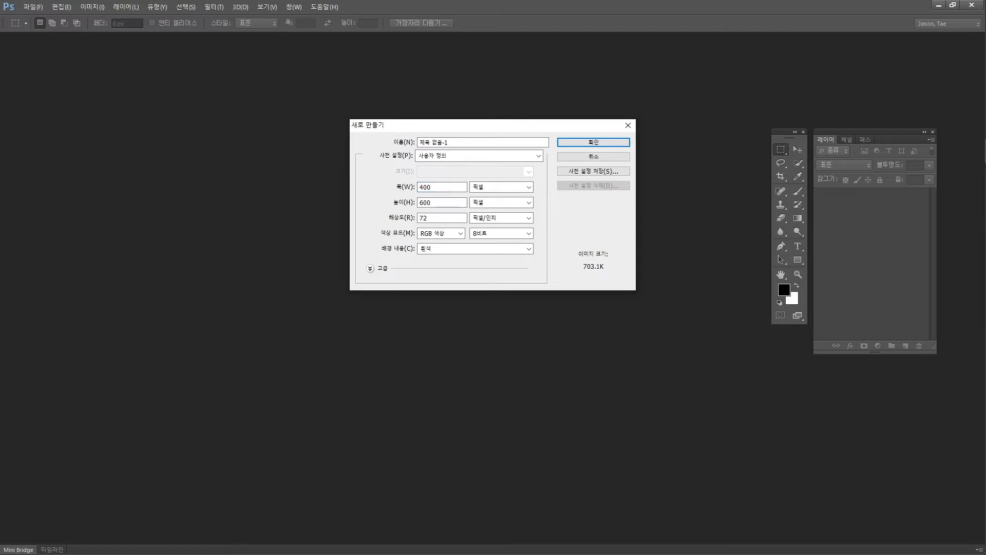
type("5000")
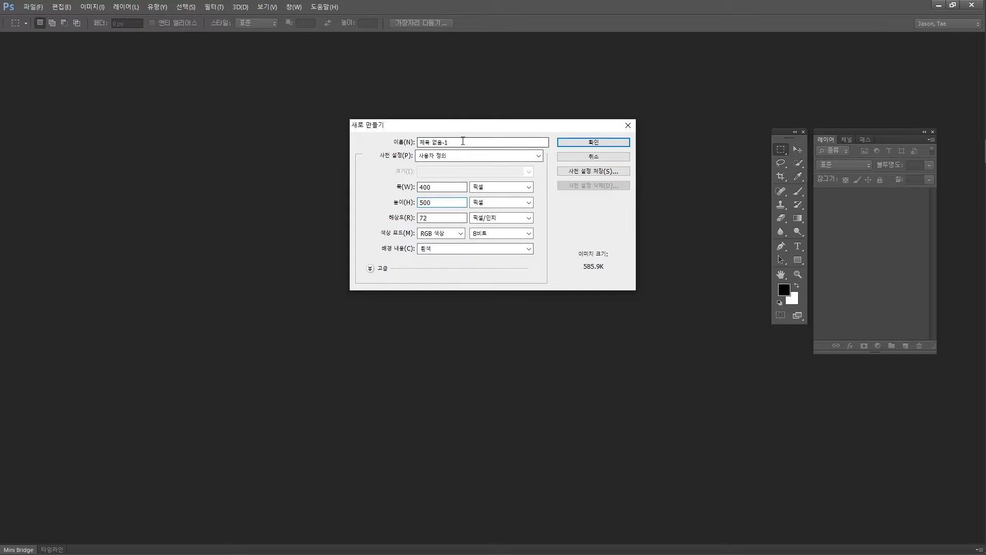
Name the new document 수험번호-성명-2 and create it
left_click_drag(465, 139, 380, 149)
type("수협")
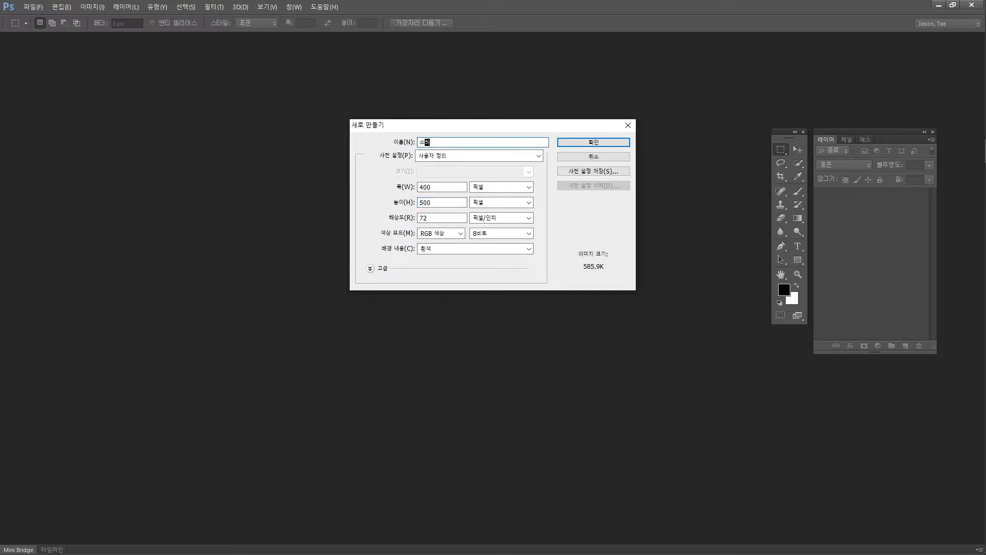
type("번호")
type("-이름")
type("성명-2")
key("Return")
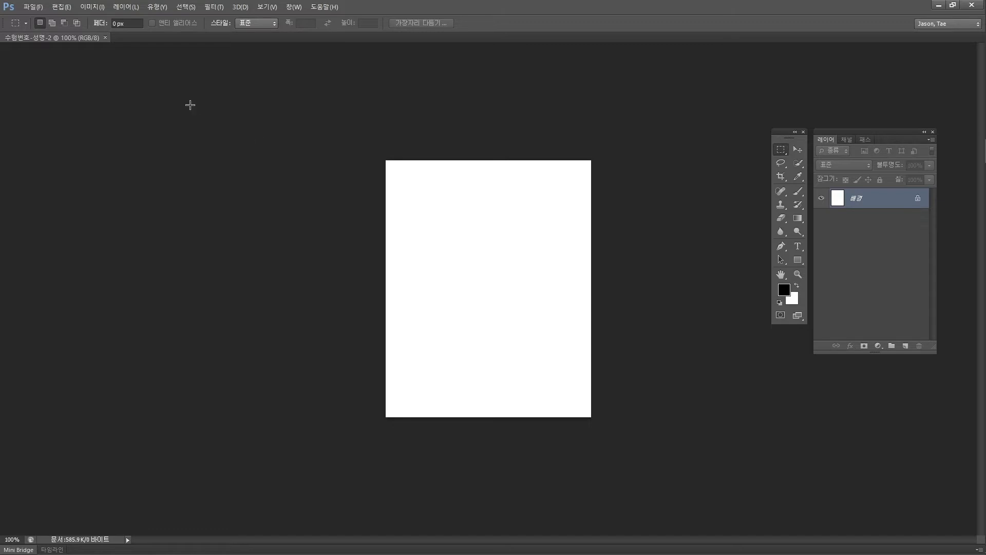
Review the option for opening documents as tabs in the Interface preferences and leave the settings without saving
left_click(66, 7)
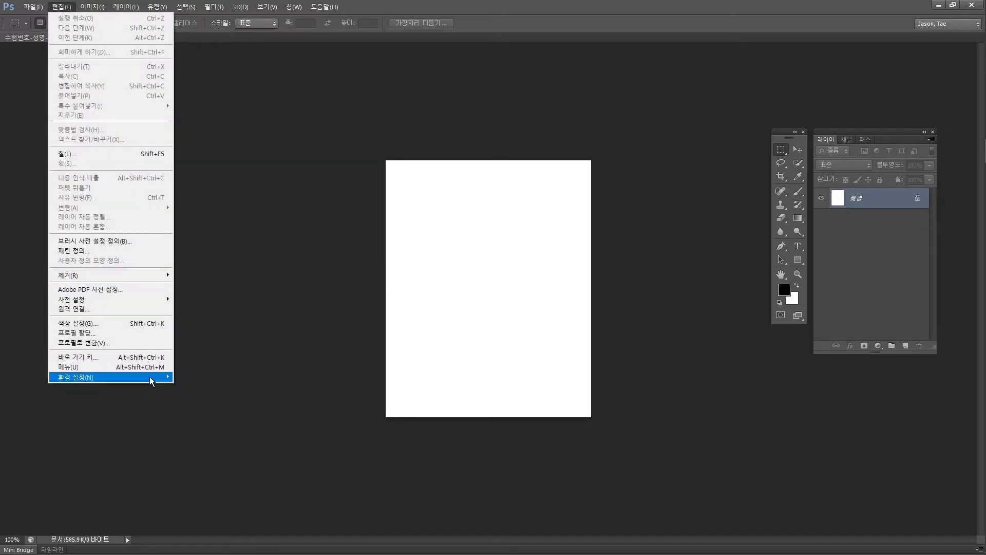
mouse_move(149, 377)
left_click(227, 377)
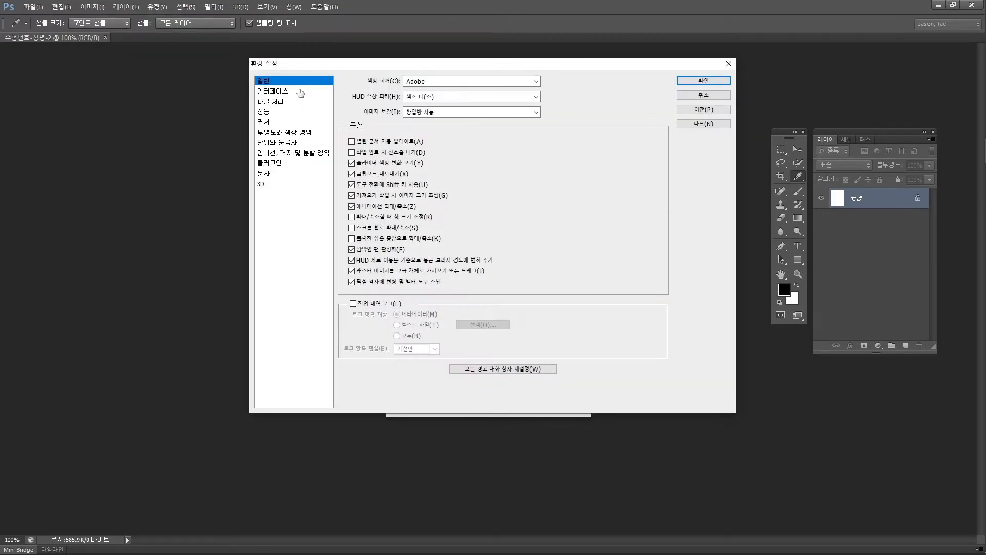
left_click(301, 93)
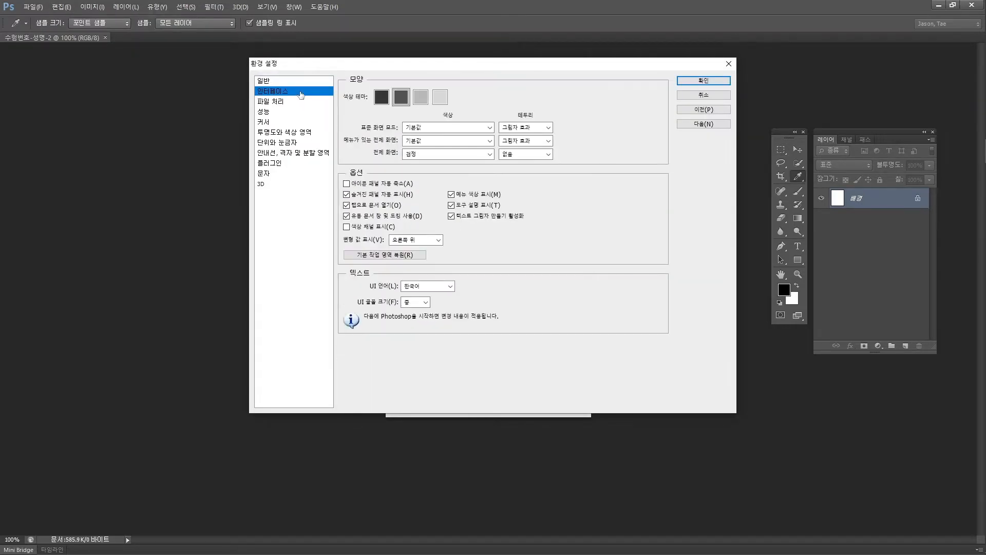
left_click(374, 207)
left_click(702, 91)
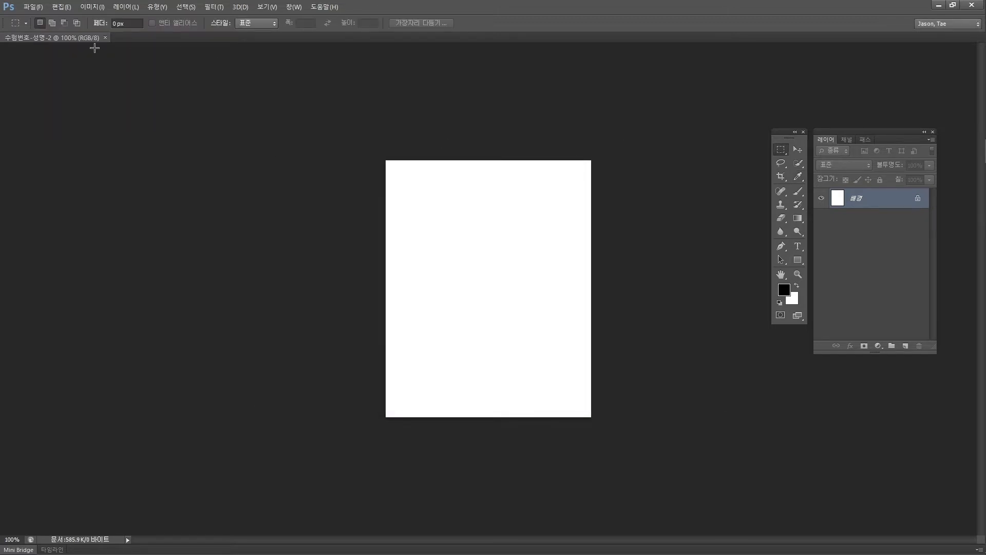
Detach the blank document into a floating window and enlarge the window around the canvas
left_click_drag(75, 37, 148, 79)
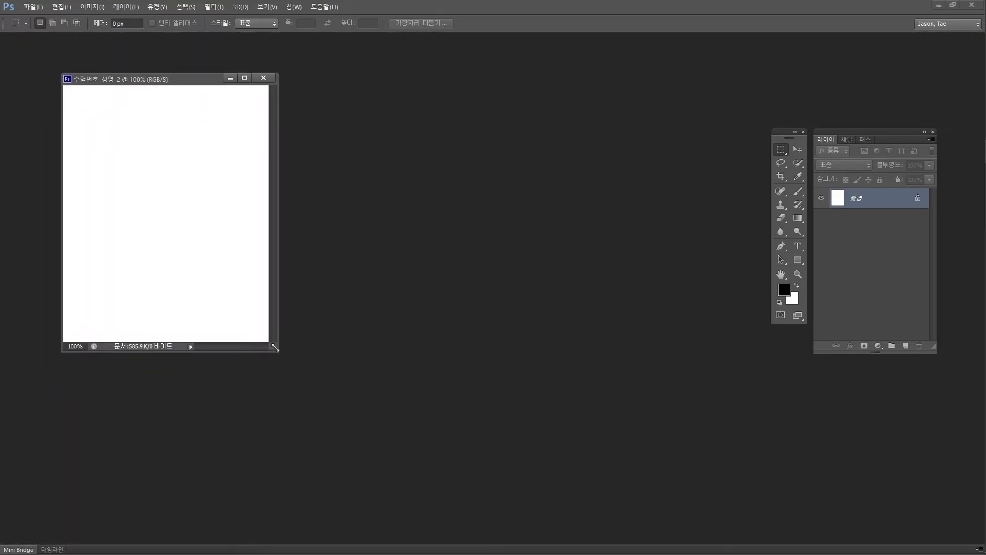
left_click_drag(281, 354, 420, 433)
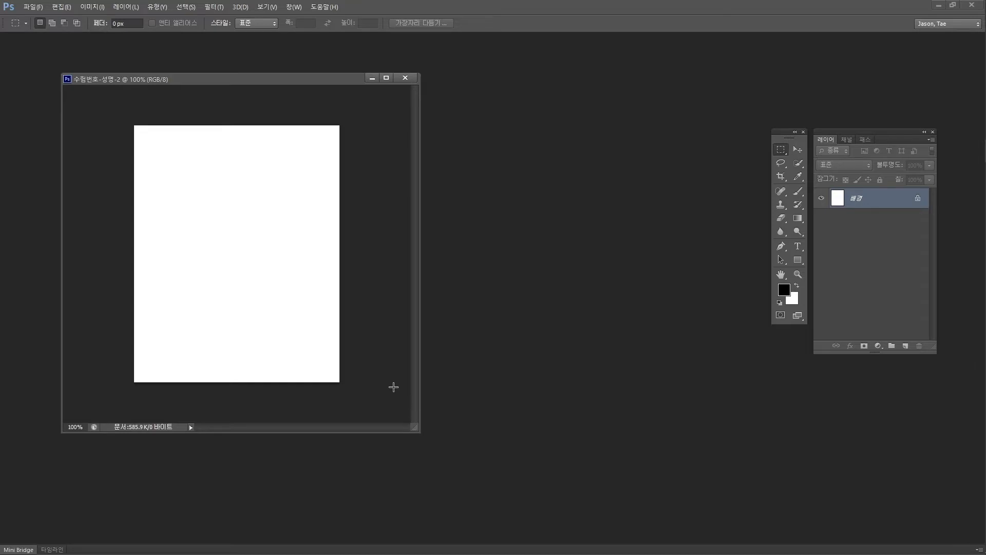
Check the Film Grain filter condition for 1급-4.jpg in the exam PDF and return to Photoshop
key("alt+Tab")
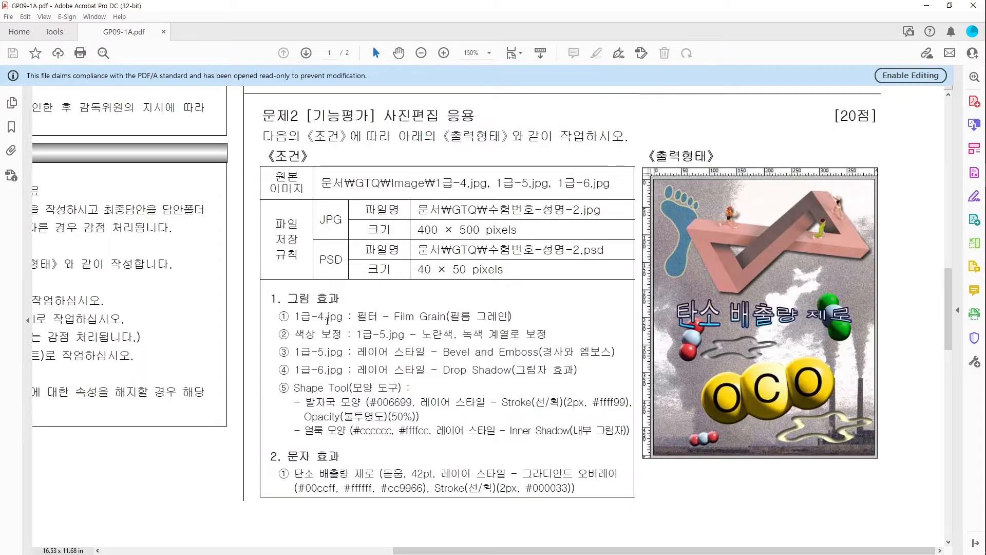
left_click_drag(294, 316, 470, 316)
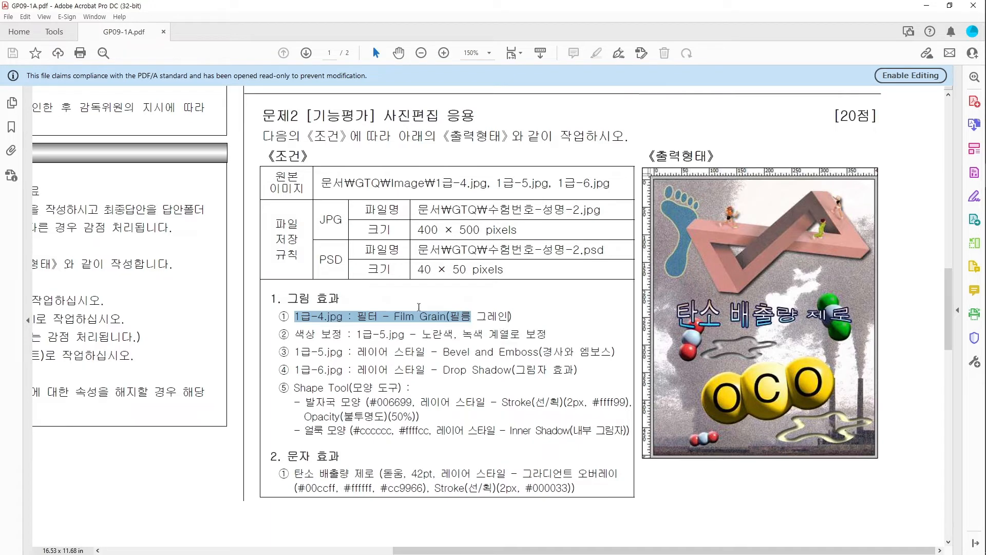
key("alt+Tab")
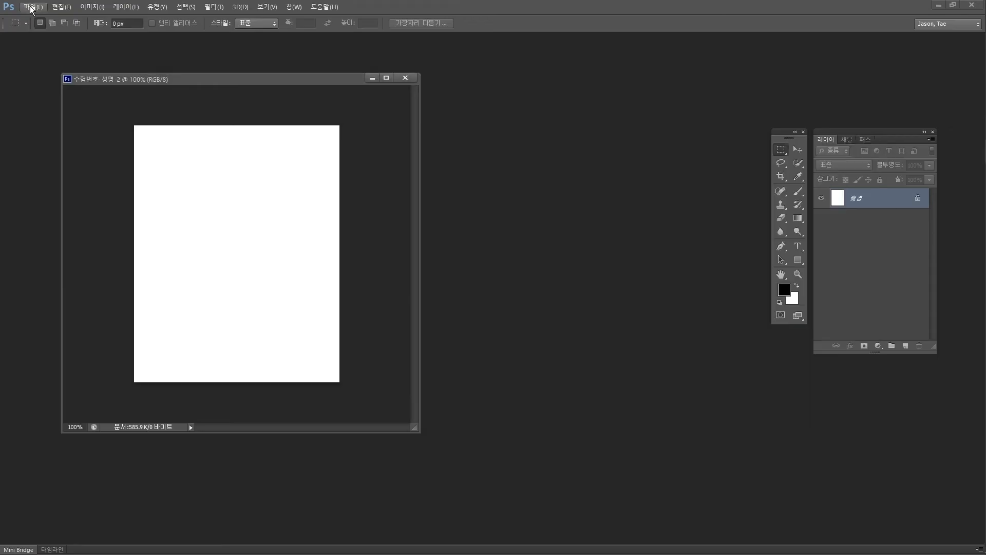
Open the source picture 1급-4.jpg from the GTQ Image folder
left_click(33, 7)
left_click(41, 28)
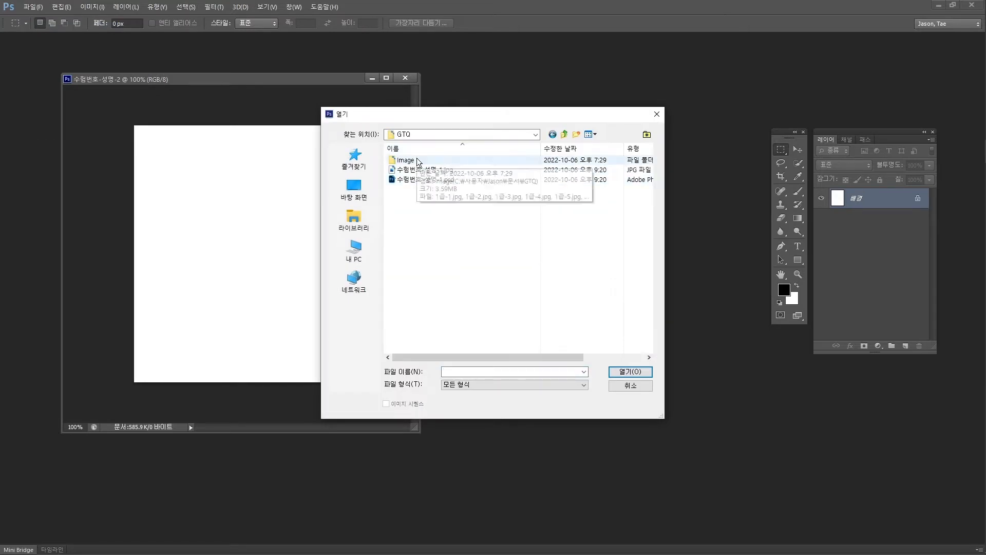
double_click(417, 161)
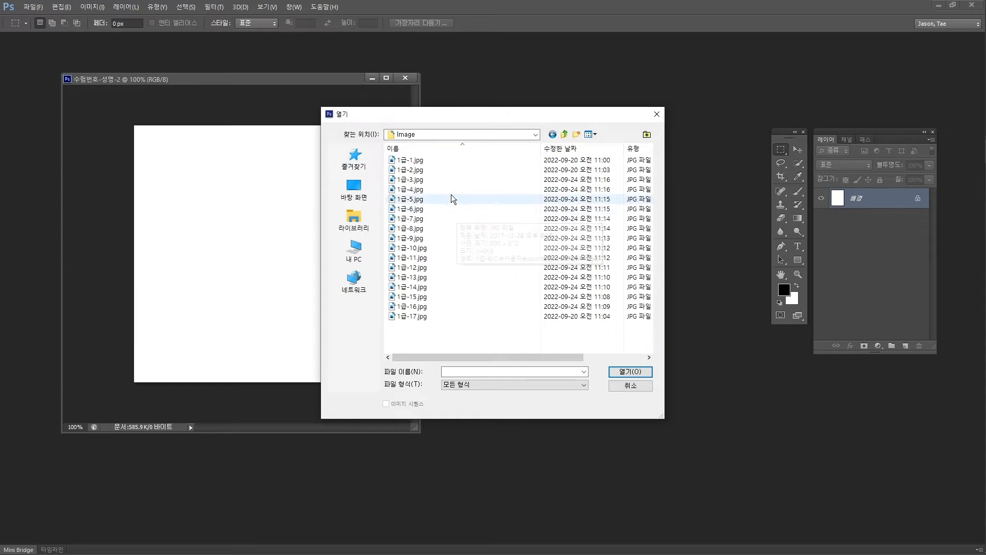
left_click(451, 189)
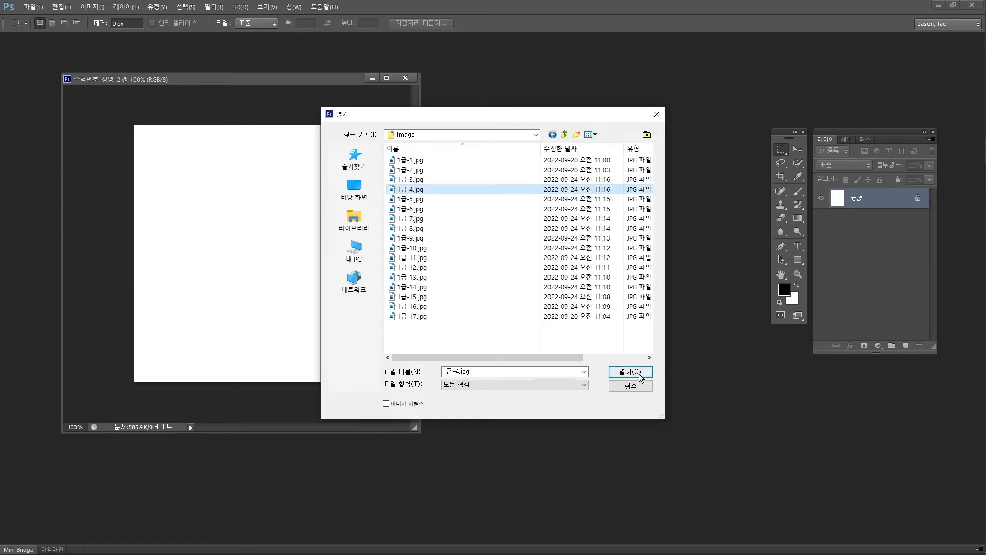
left_click(641, 377)
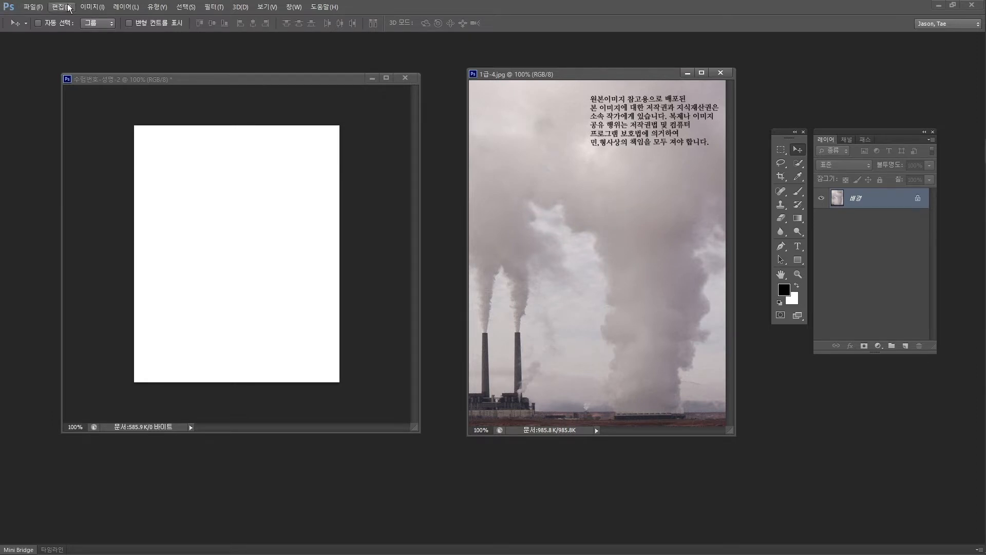
Resize the 1급-4.jpg picture to a width of 400 pixels with proportions constrained
left_click(102, 7)
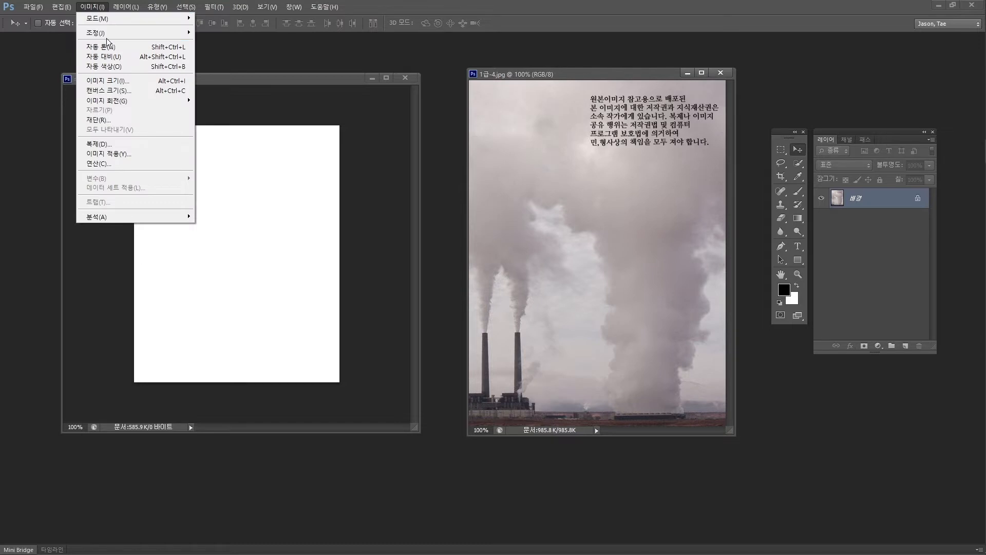
left_click(119, 81)
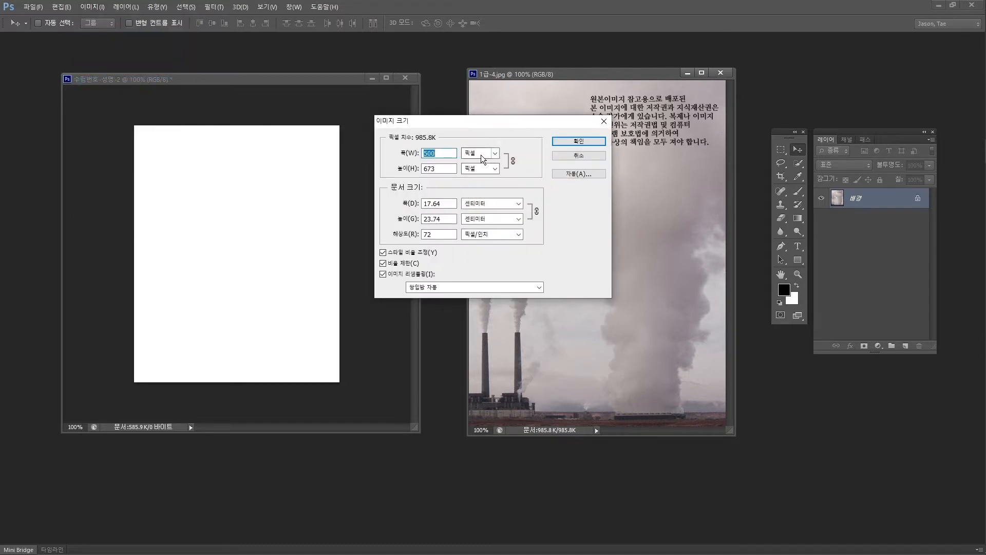
type("400")
left_click(580, 141)
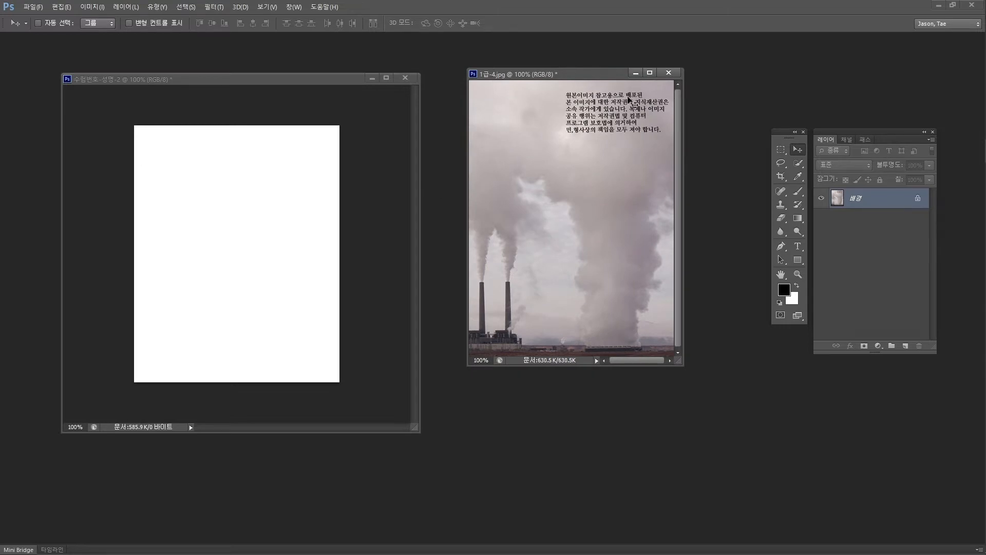
Copy the smokestack picture into the 수험번호-성명-2 document, filling its canvas, and close 1급-4.jpg without saving
left_click_drag(631, 194, 284, 267)
key("alt+Tab")
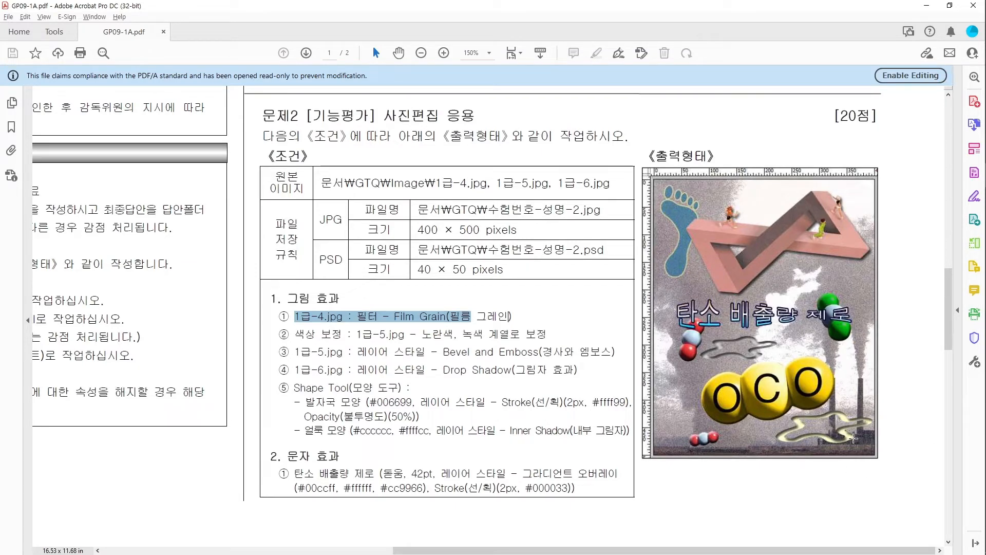
key("alt+Tab")
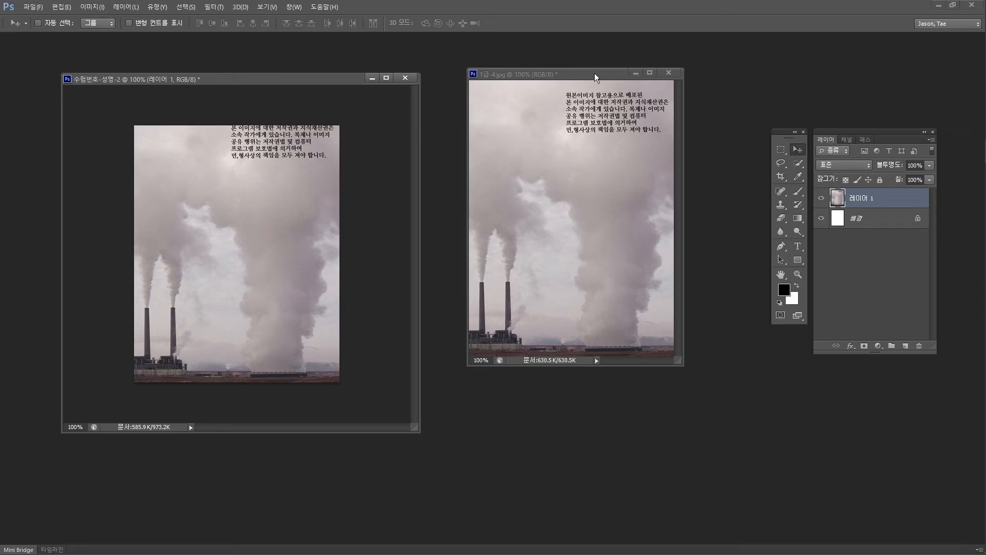
left_click(668, 72)
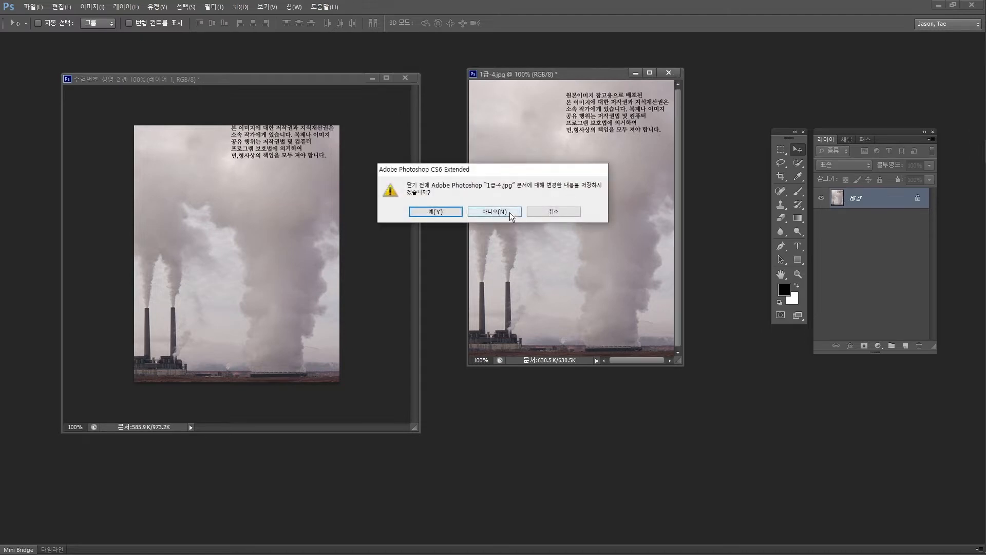
left_click(509, 212)
Move the document window to the middle of the workspace and rename the smokestack layer as 1-4
left_click_drag(291, 79, 569, 100)
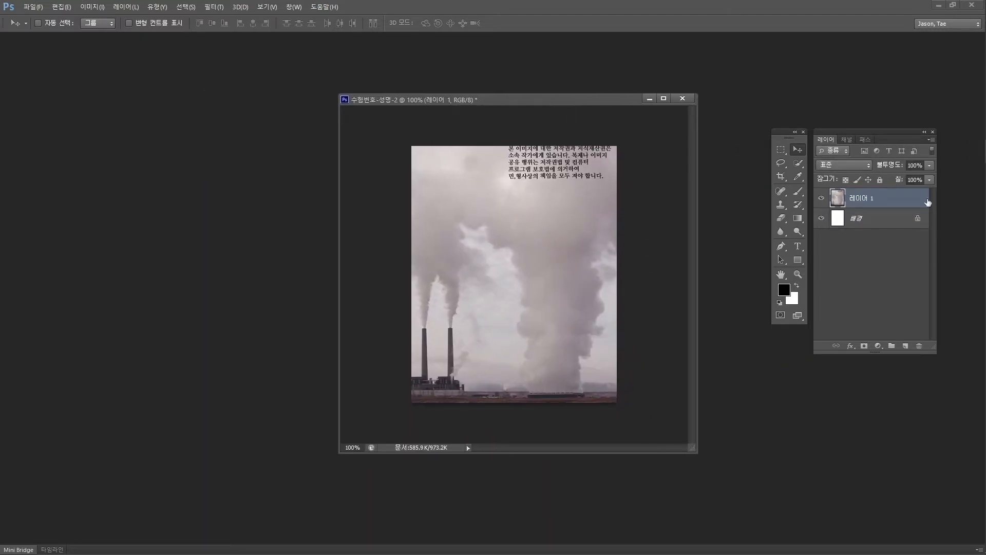
double_click(867, 198)
type("1-4")
key("Return")
Flip the 1-4 smokestack layer horizontally with Free Transform, comparing it with the output sample in GP09-1A.pdf before applying
key("ctrl+t")
left_click(61, 7)
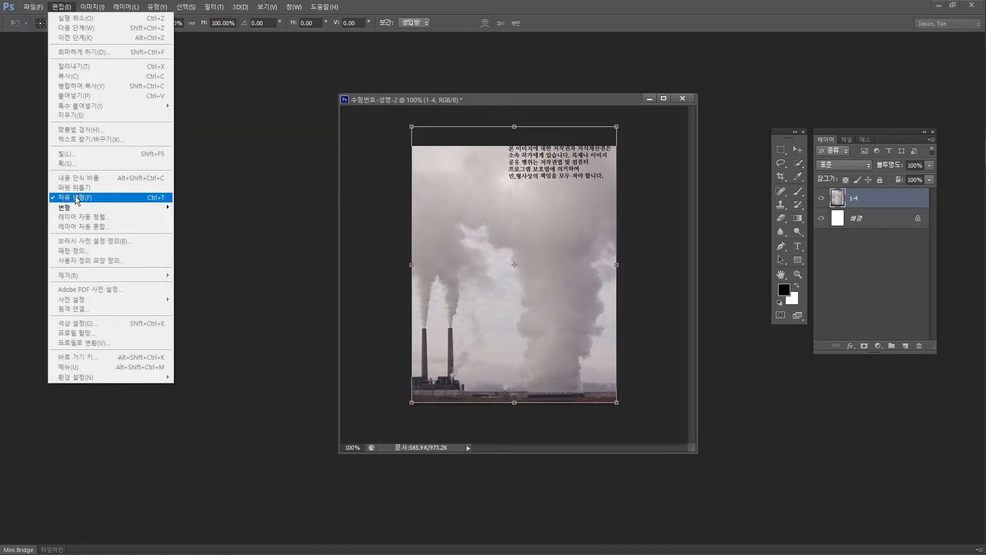
left_click(509, 239)
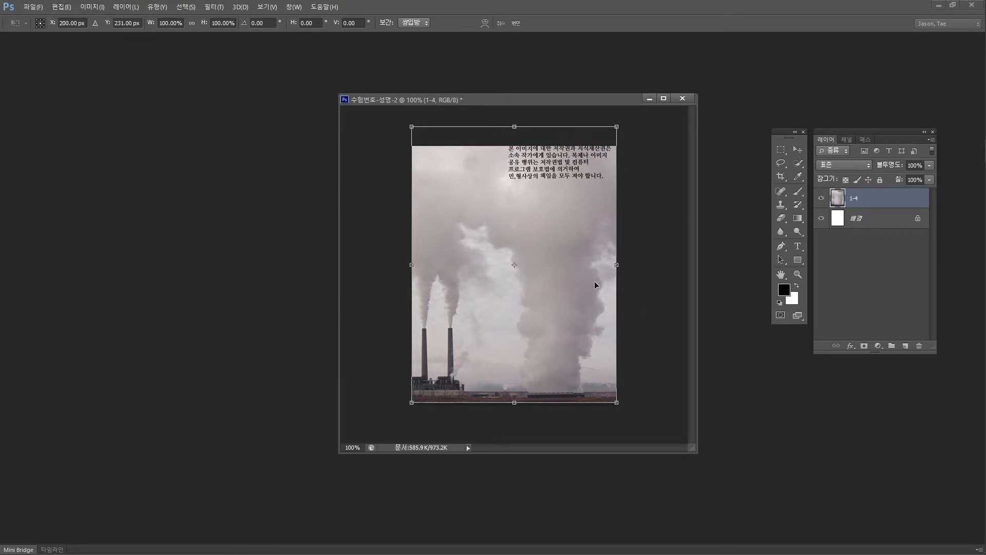
right_click(568, 238)
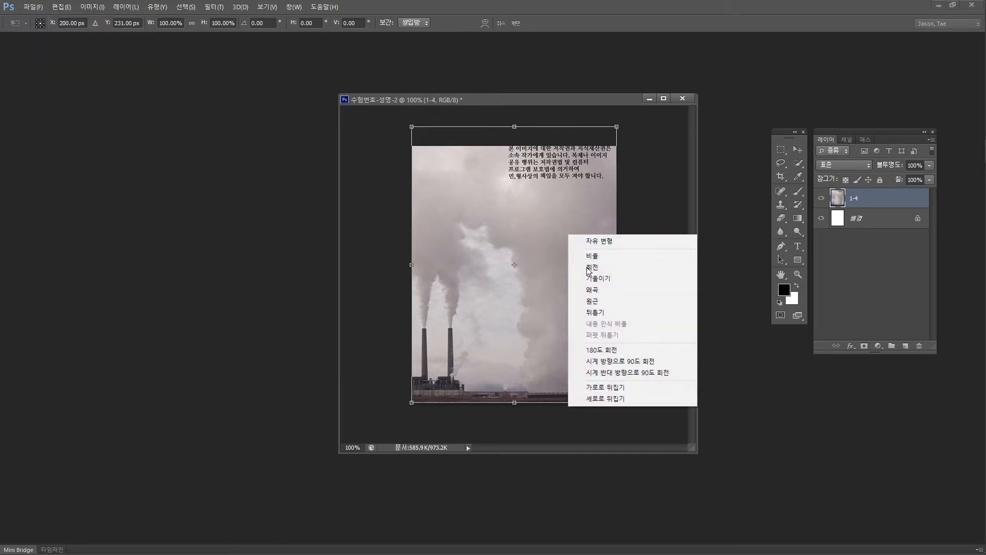
left_click(618, 388)
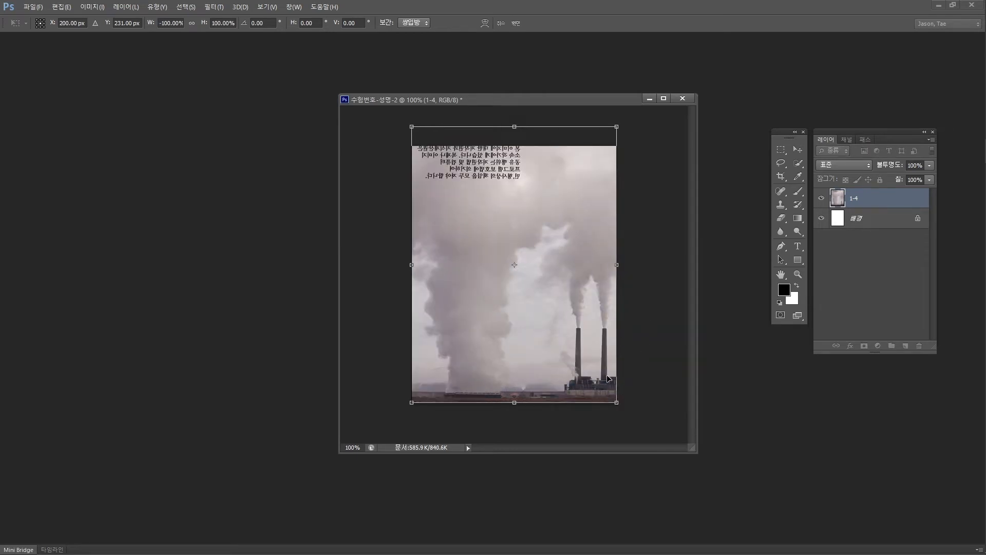
key("alt+Tab")
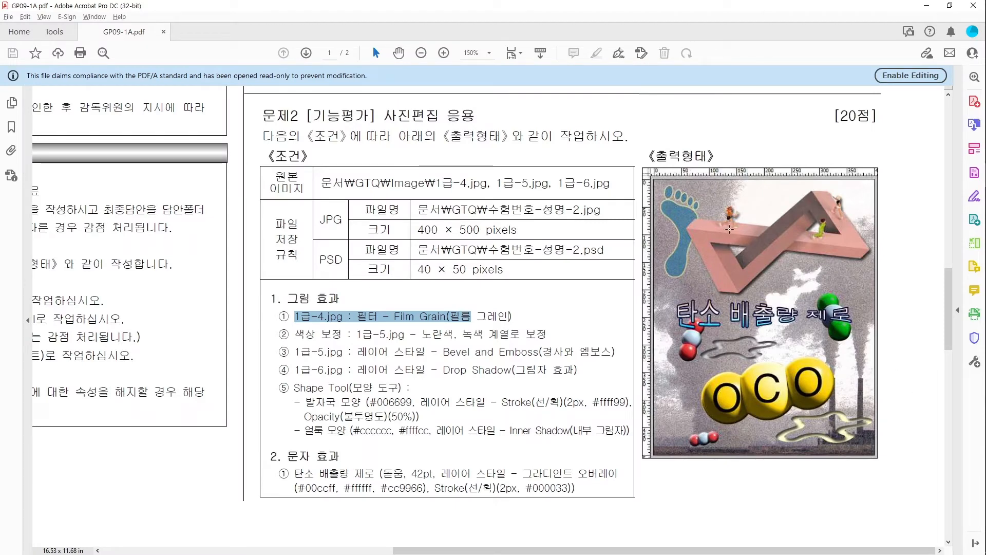
key("alt+Tab")
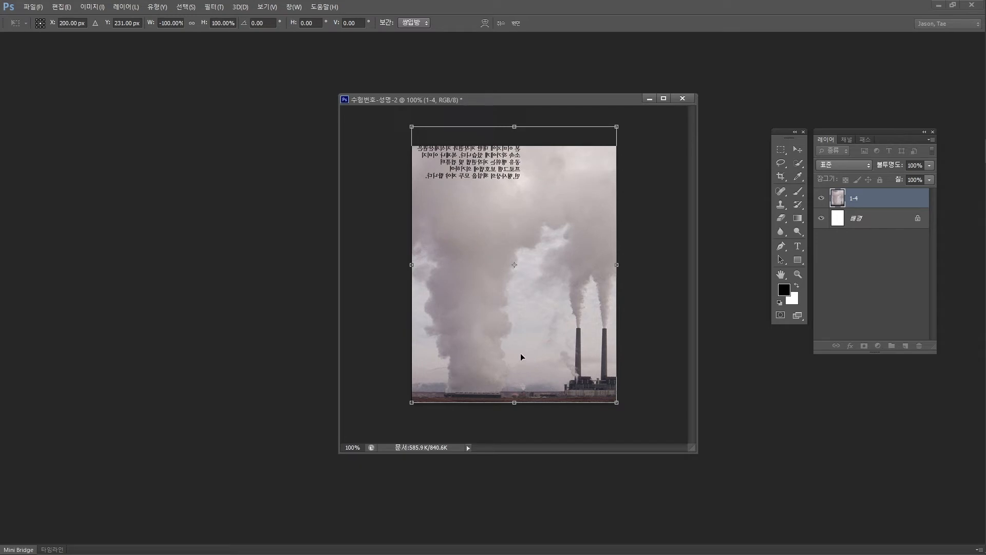
key("Return")
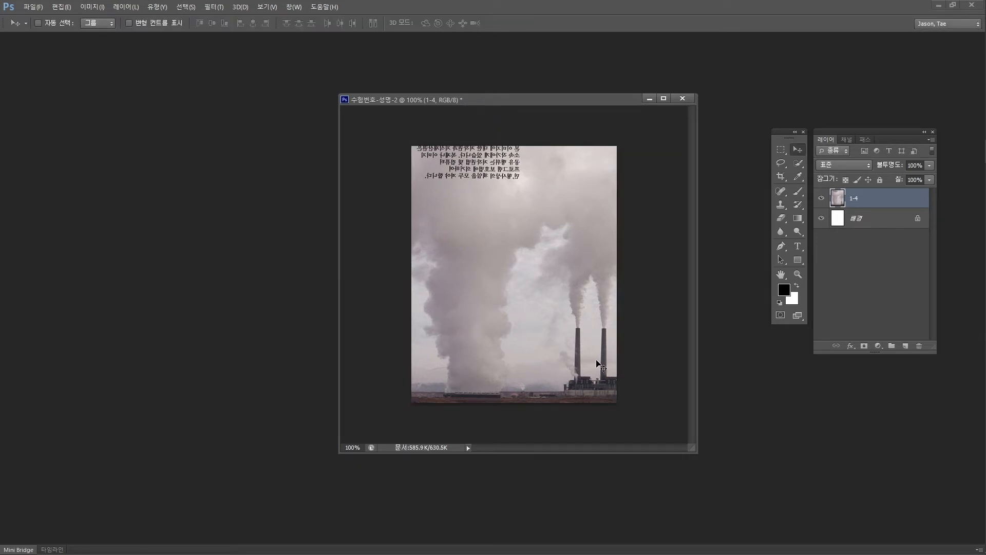
Switch to GP09-1A.pdf in Acrobat, check which filter is required for 1급-4.jpg, and return to Photoshop
key("alt+Tab")
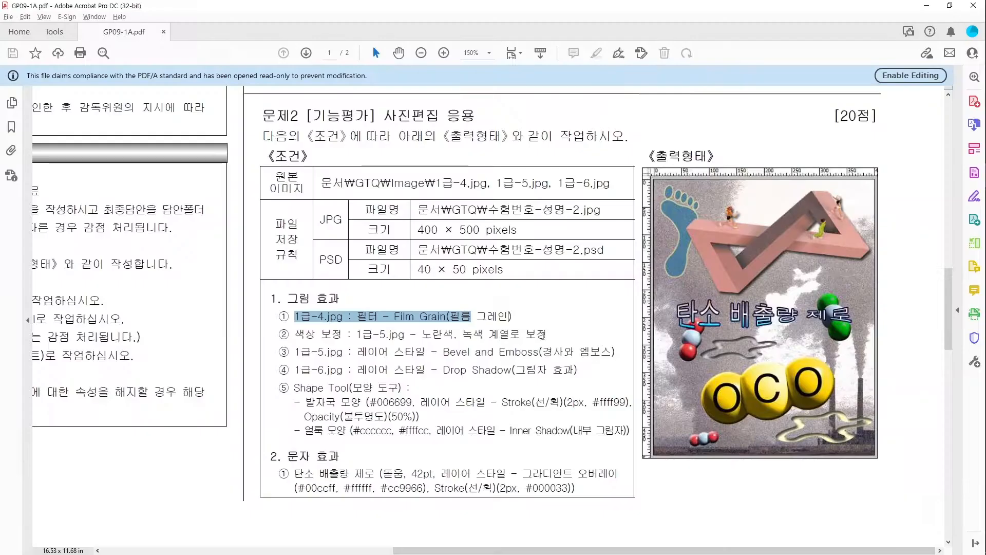
left_click_drag(358, 316, 446, 316)
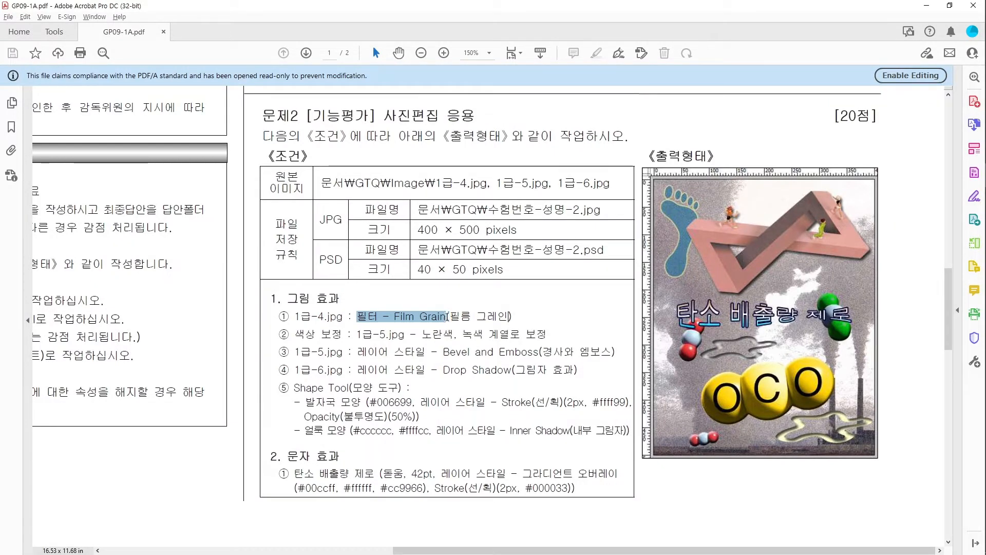
key("alt+Tab")
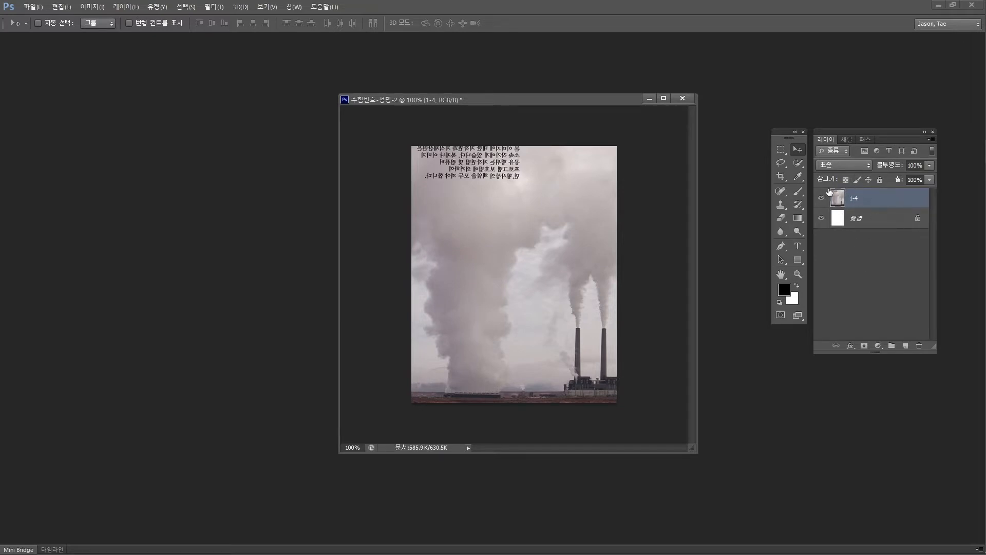
Set the layer thumbnails to the medium size in the layers panel options
left_click(931, 140)
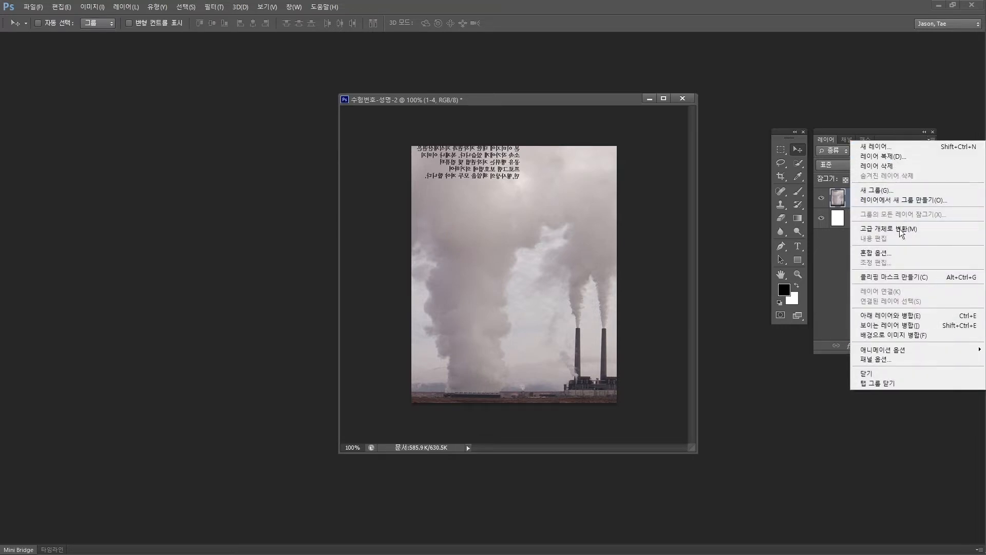
left_click(932, 140)
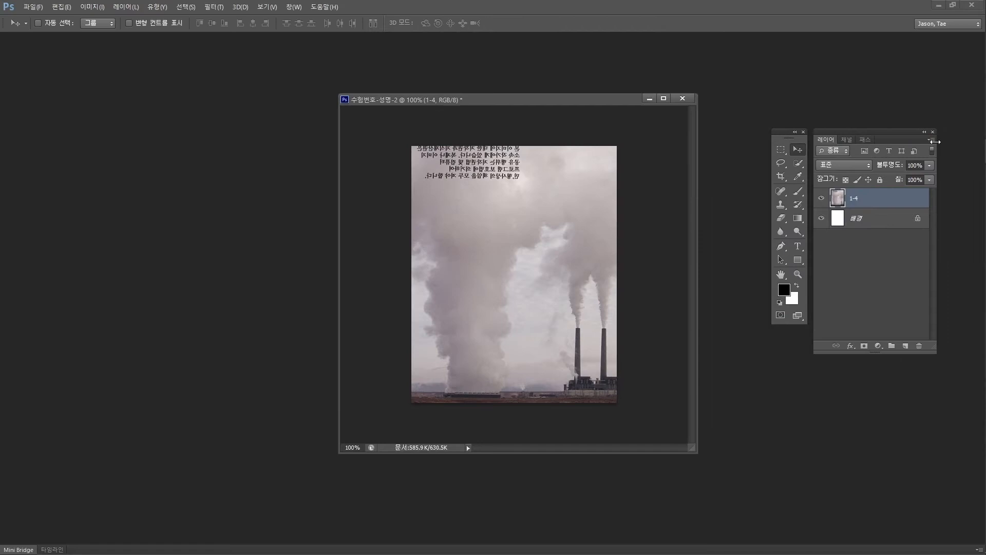
left_click(931, 140)
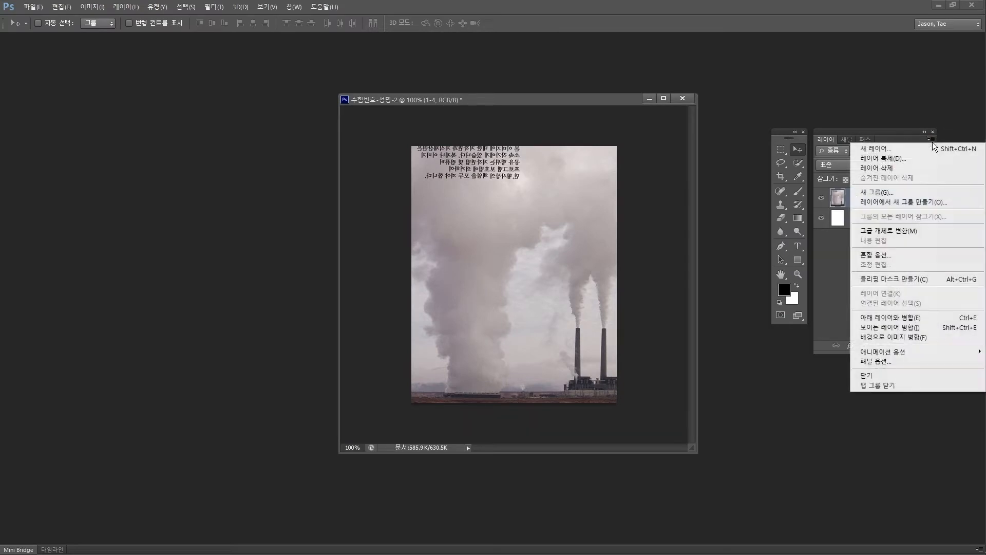
left_click(899, 362)
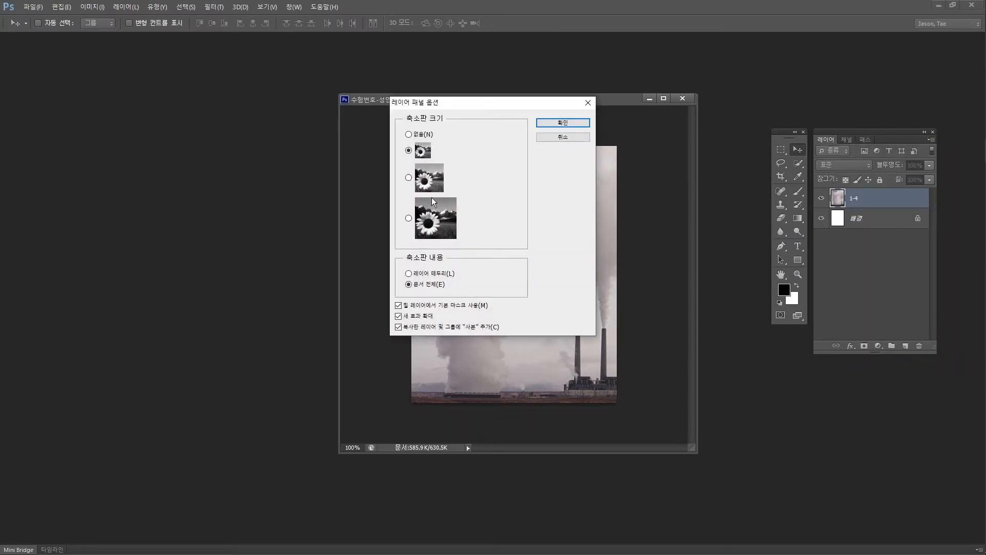
left_click(572, 123)
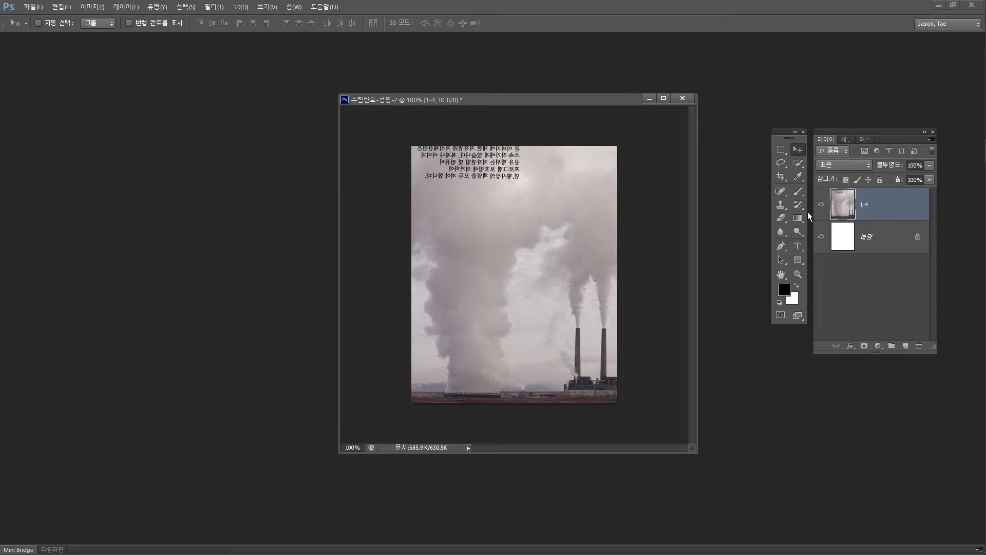
Apply the Film Grain (필름 그레인) artistic filter to the 1-4 layer with grain 4, highlight area 0 and intensity 10
left_click_drag(504, 98, 496, 99)
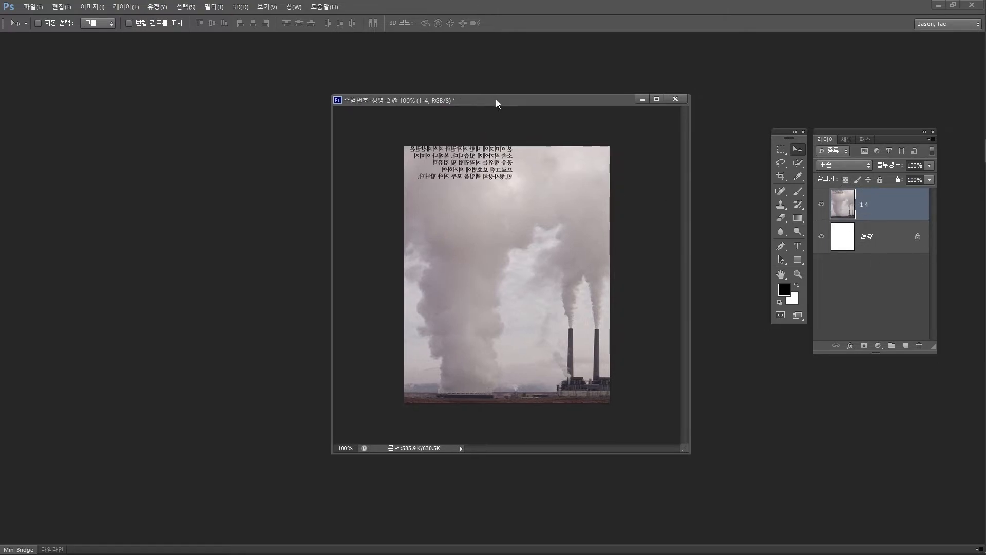
left_click(213, 7)
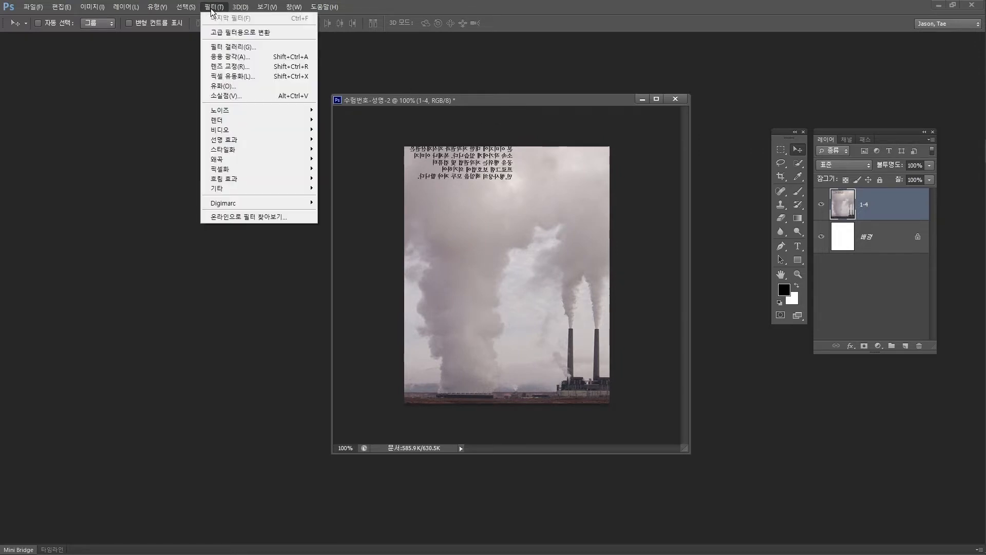
left_click(222, 49)
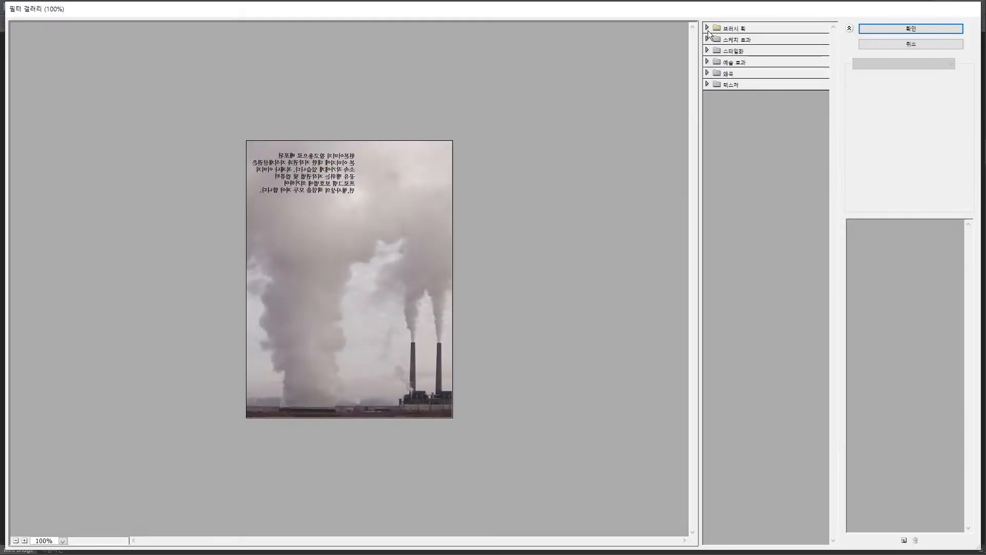
left_click(707, 28)
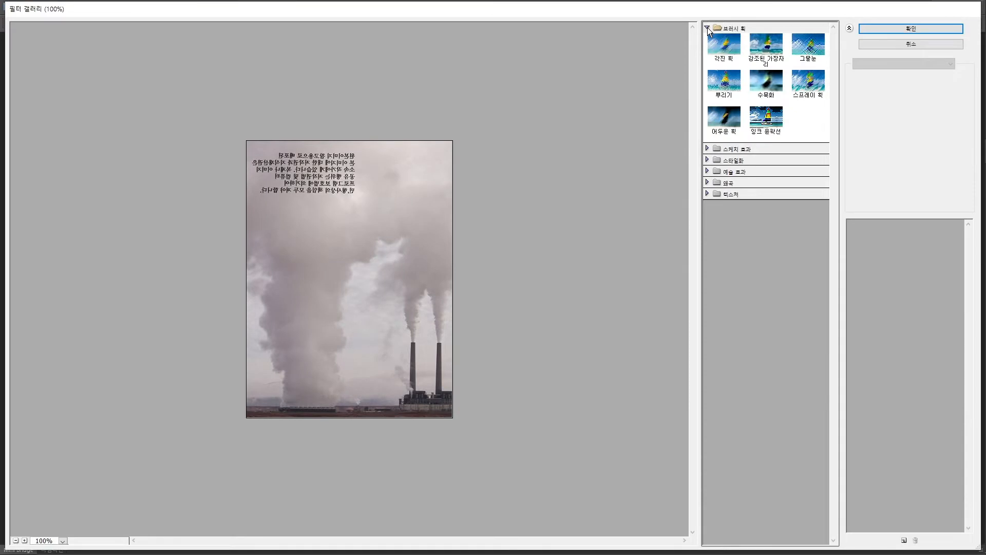
left_click(707, 28)
left_click(706, 40)
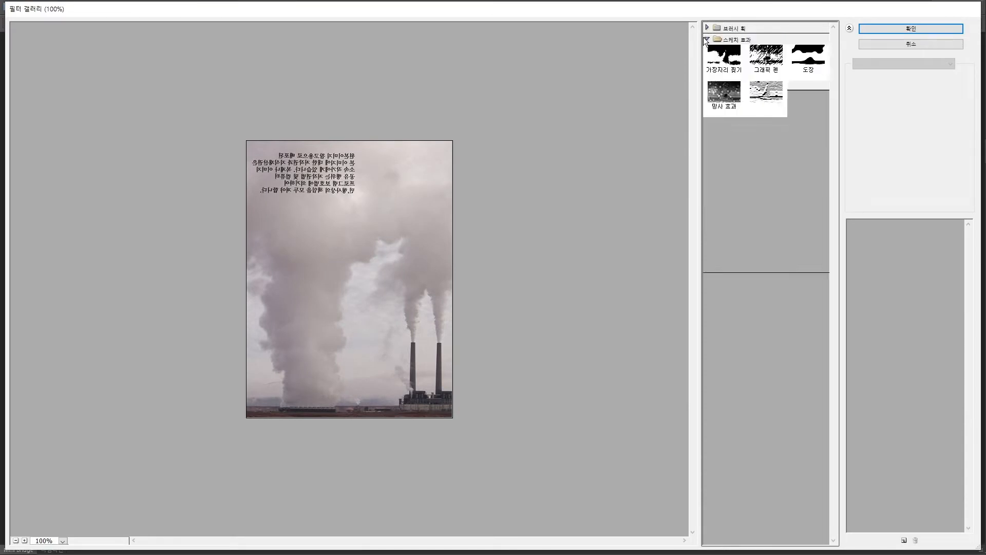
left_click(706, 40)
left_click(707, 51)
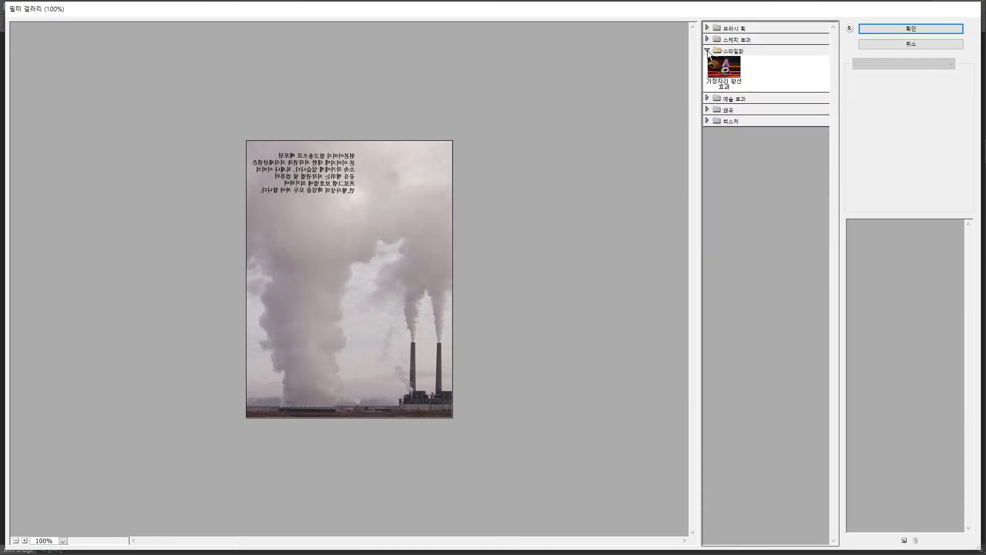
left_click(706, 98)
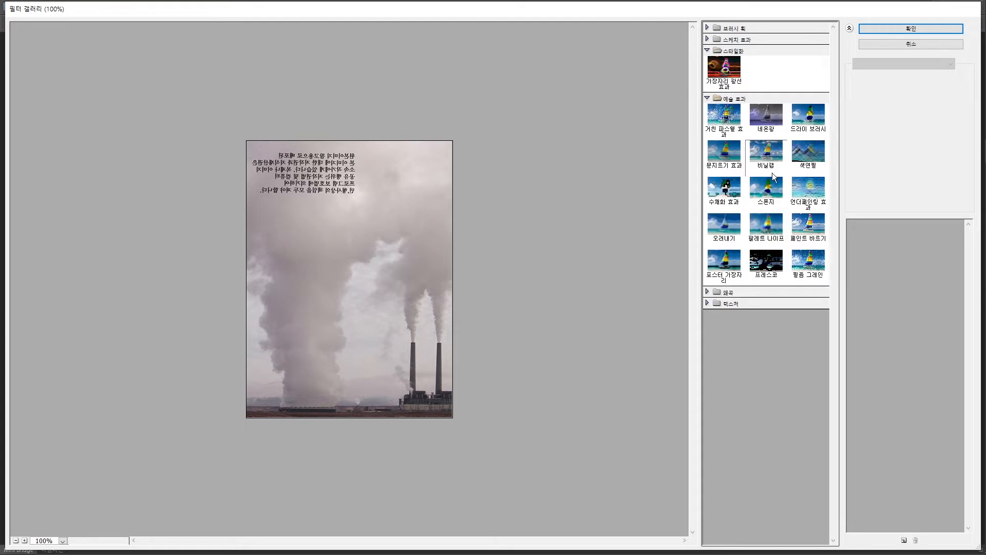
left_click(811, 265)
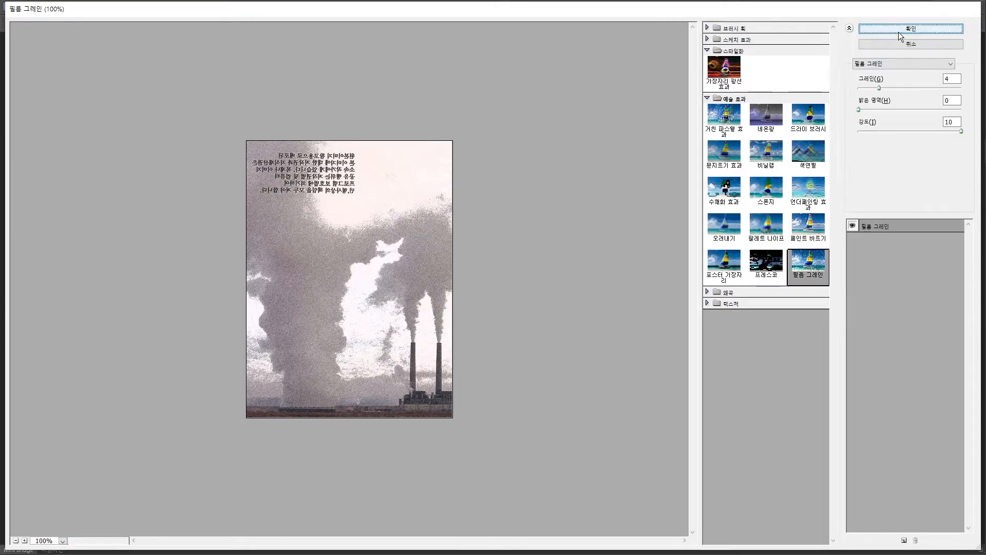
left_click(900, 32)
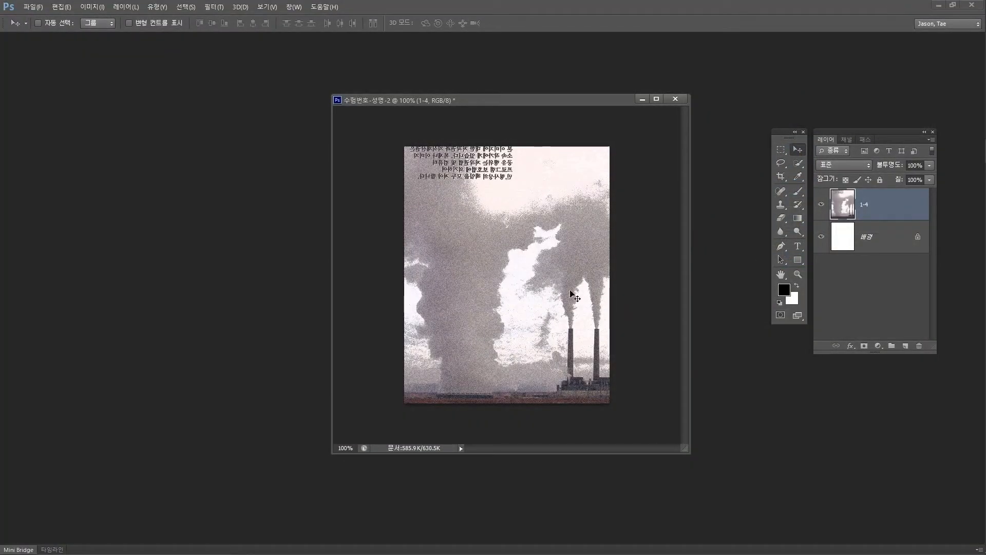
Check the color correction required for 1급-5.jpg in GP09-1A.pdf in Acrobat, and return to Photoshop
key("alt+Tab")
left_click(407, 282)
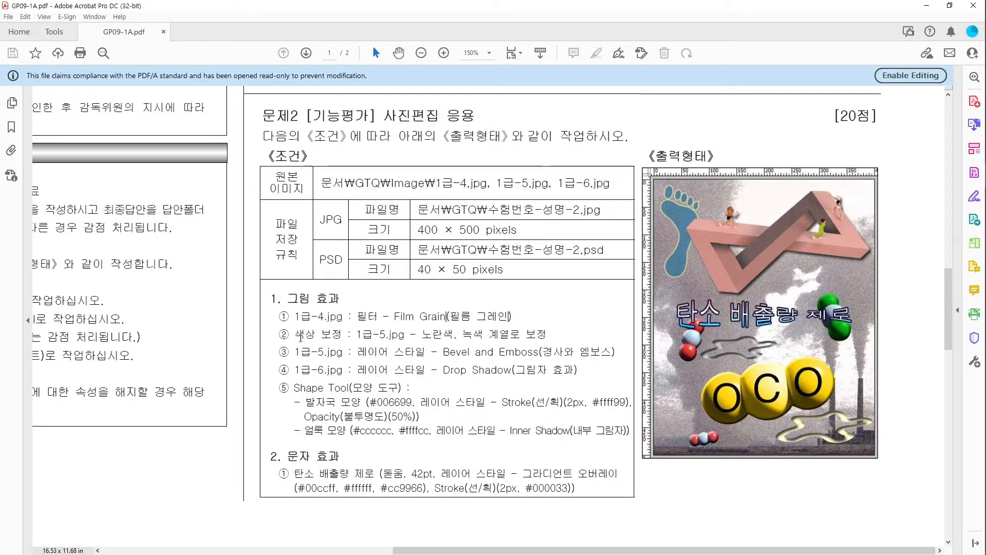
left_click_drag(294, 337, 549, 340)
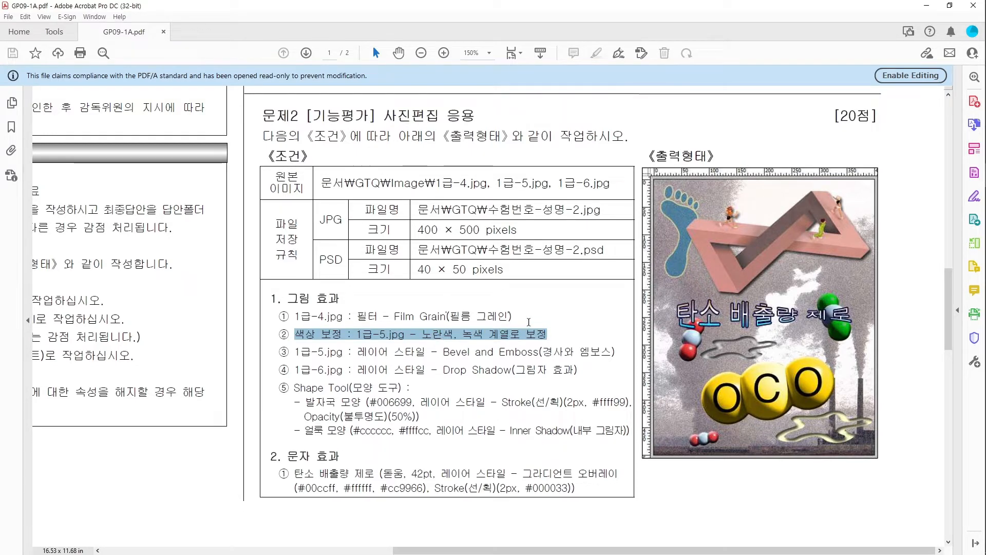
key("alt+Tab")
key("alt+Tab")
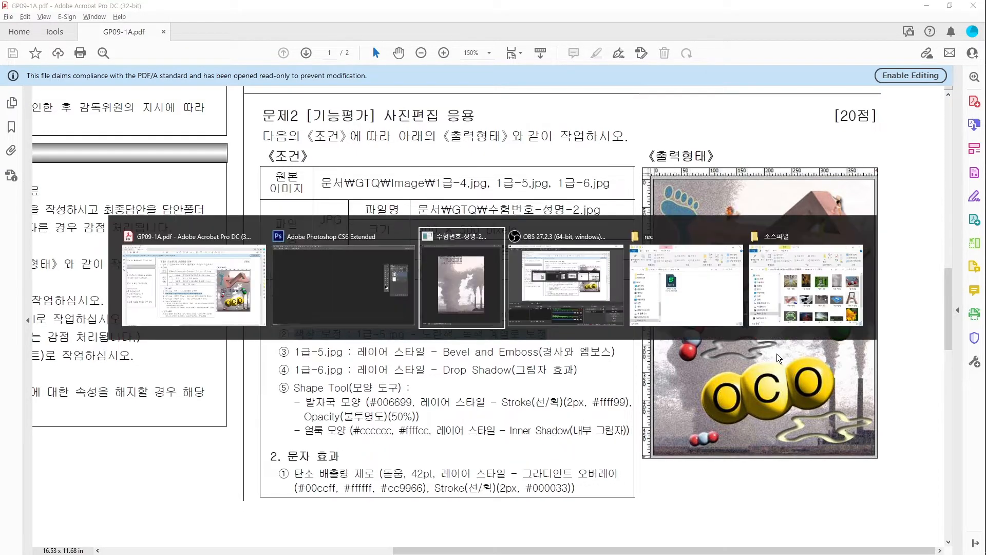
left_click(342, 282)
Open 1급-5.jpg from the Image folder and arrange its window side by side with the 수험번호-성명-2 document
left_click(32, 6)
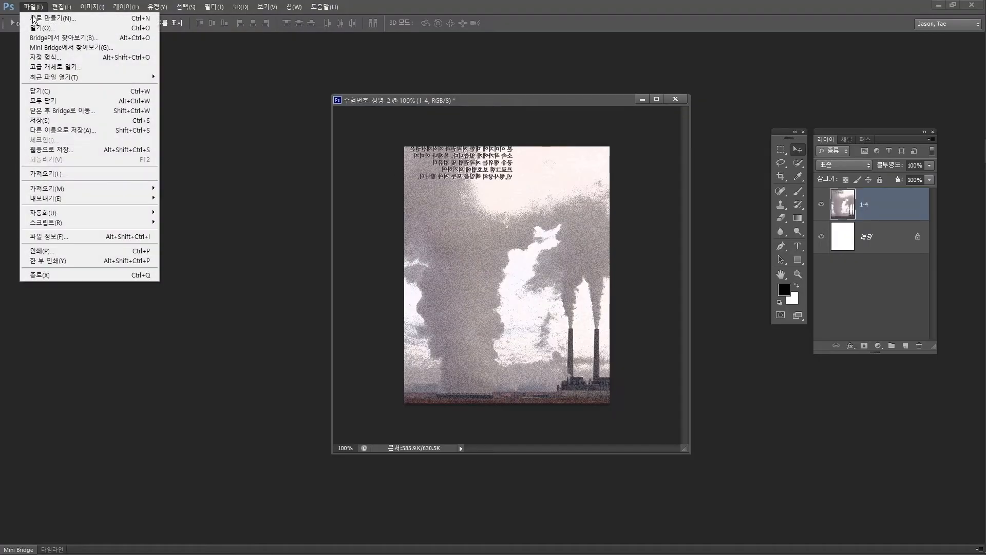
left_click(51, 27)
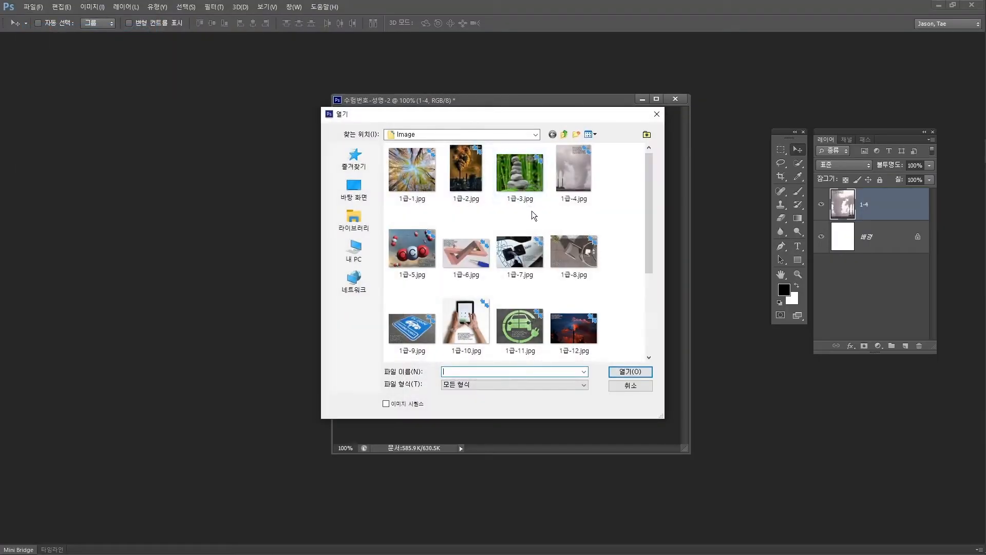
left_click(424, 258)
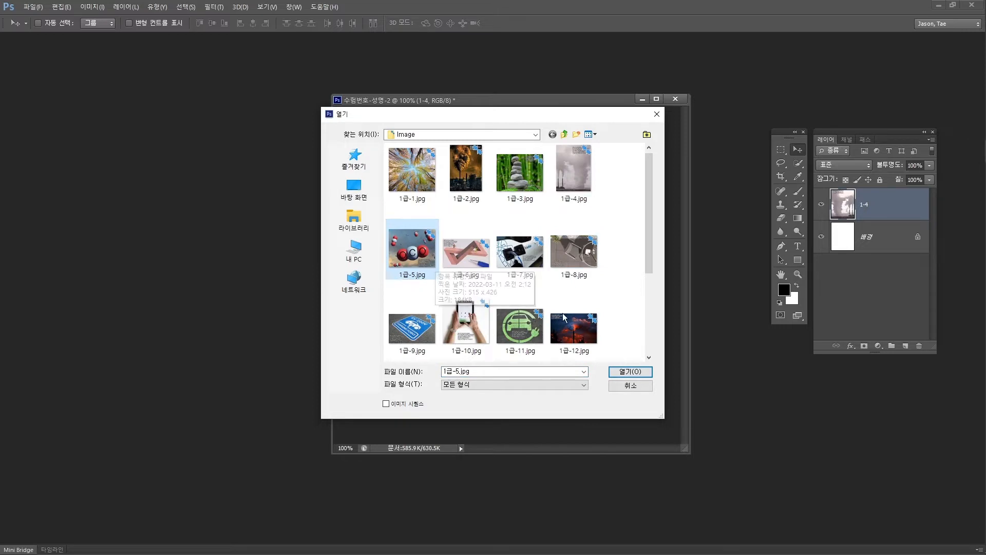
left_click(630, 371)
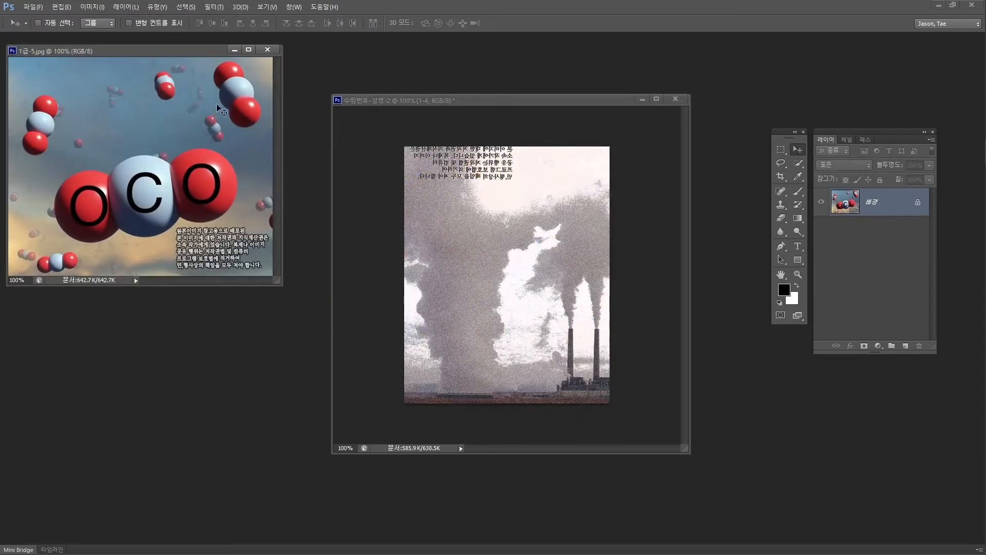
left_click_drag(201, 54, 256, 107)
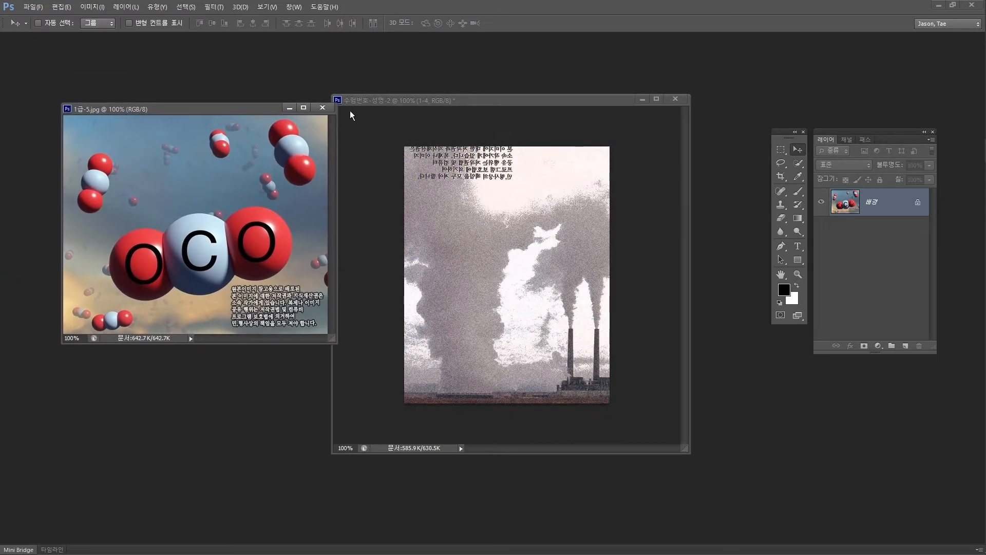
left_click_drag(349, 103, 439, 109)
left_click_drag(217, 113, 282, 124)
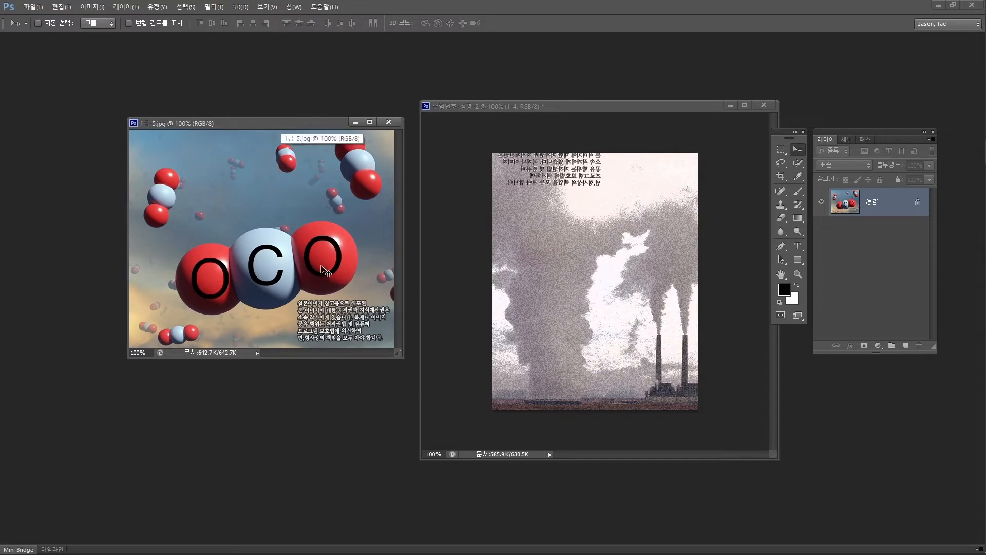
Check the sample output in GP09-1A.pdf in Acrobat, and select the large OCO molecule in 1급-5.jpg with the Quick Selection tool in Photoshop
key("w")
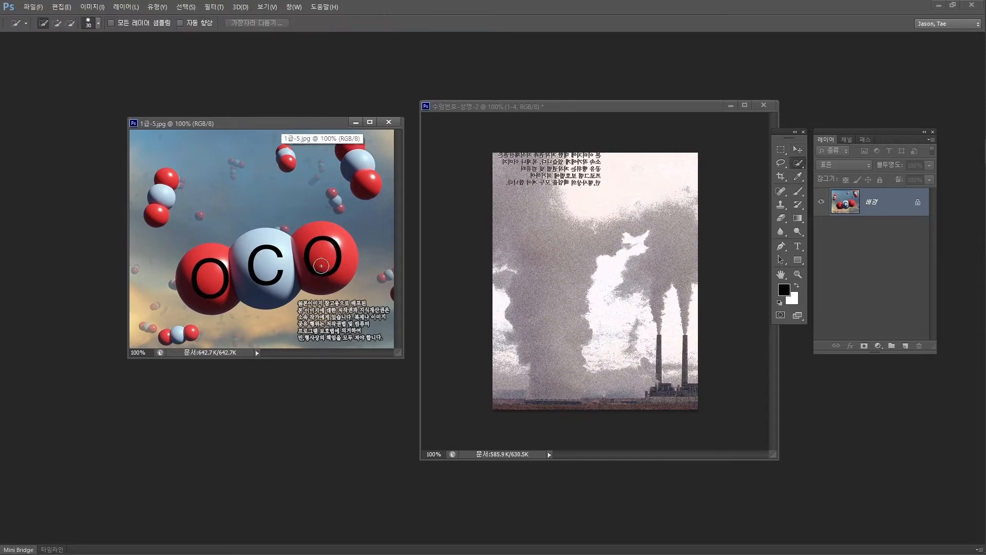
right_click(799, 166)
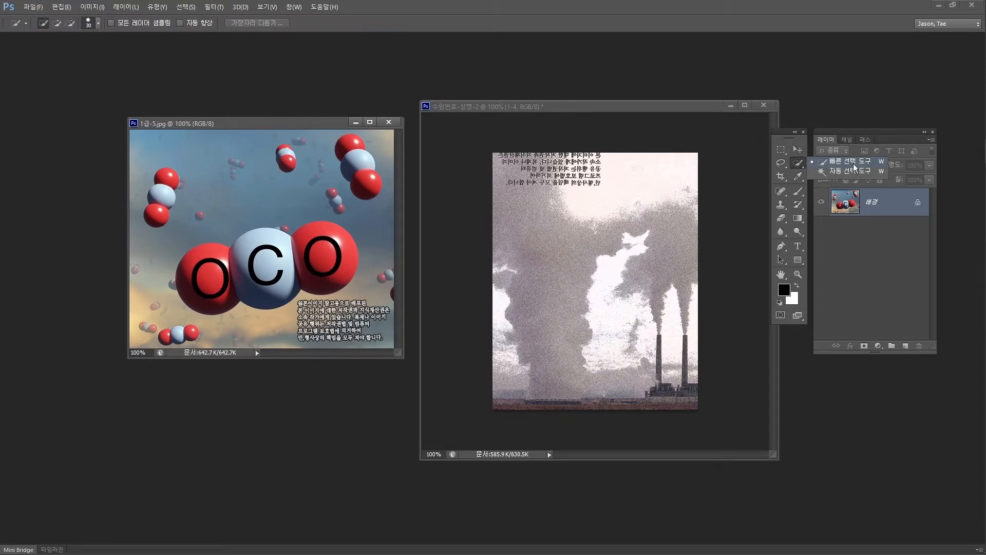
left_click(799, 167)
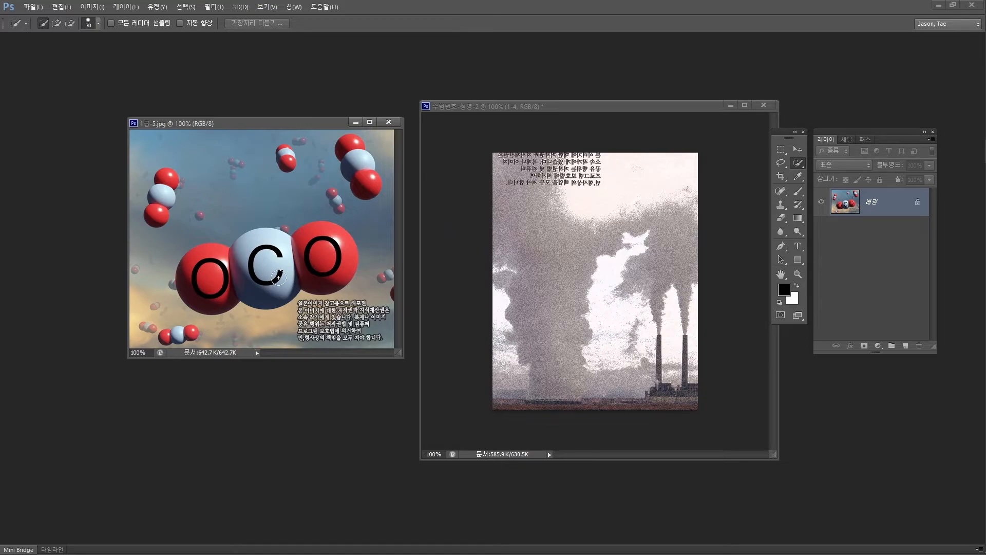
key("alt+Tab")
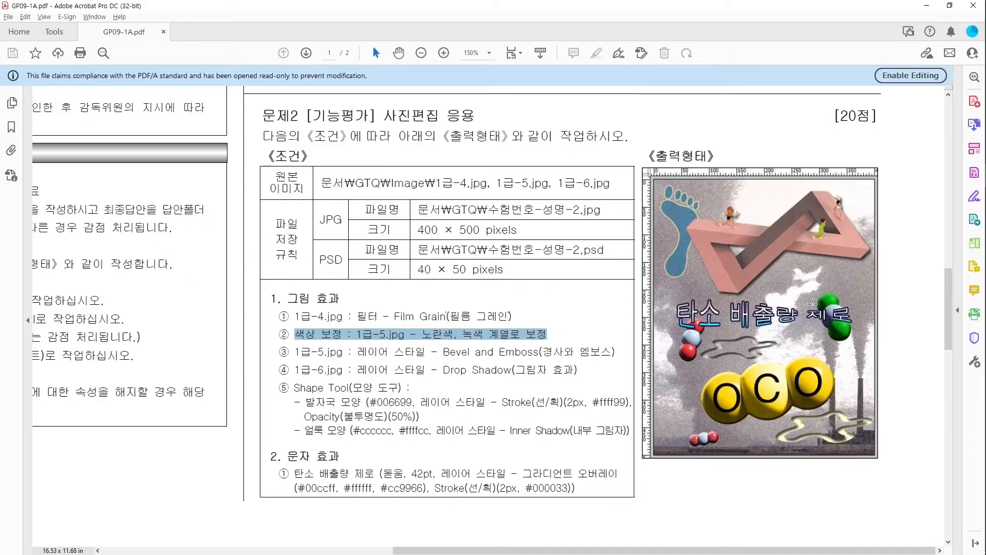
left_click(827, 307)
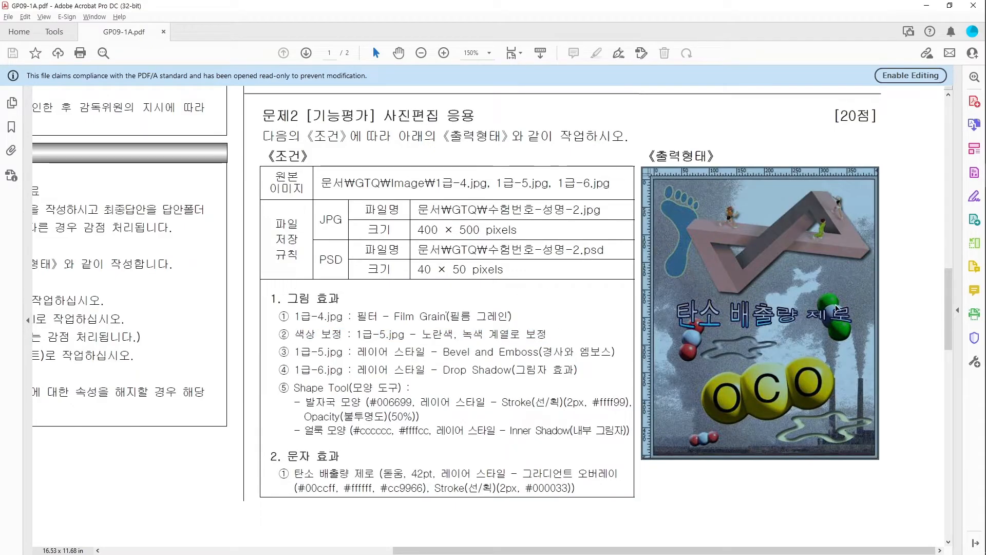
left_click(698, 455)
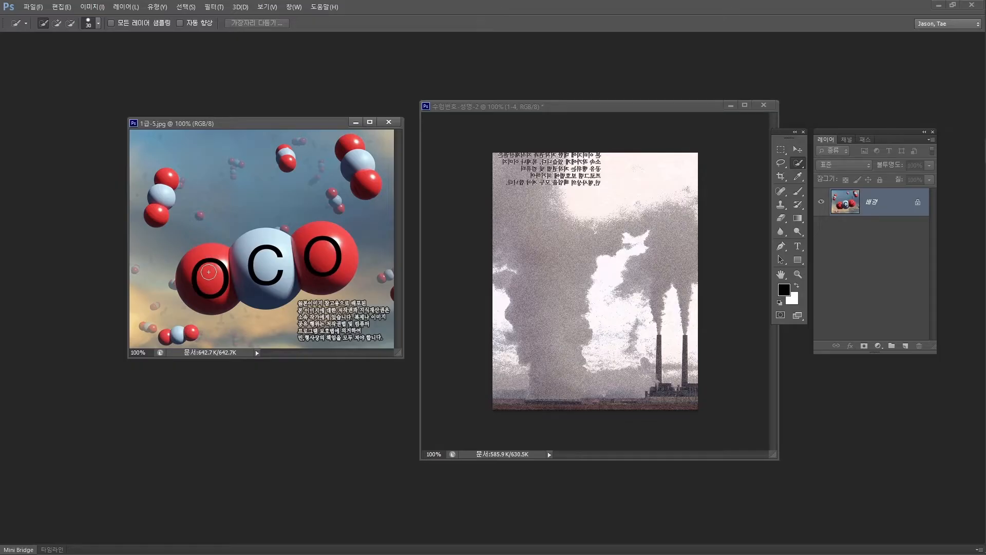
mouse_move(210, 271)
left_mouse_down()
mouse_move(326, 255)
mouse_move(204, 271)
left_mouse_up()
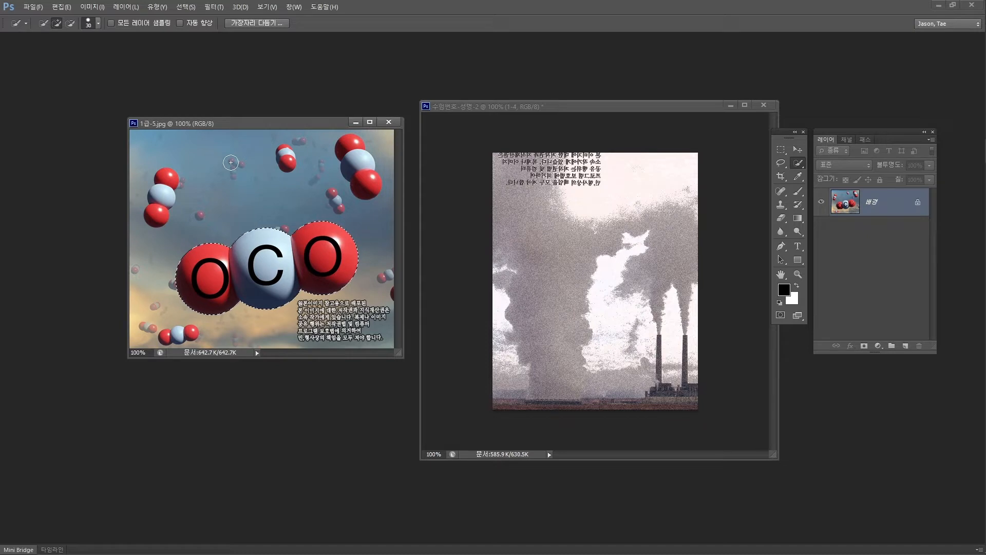
Add the three smaller molecules to the selection with a size 20 brush, and convert the selection into a layer mask
key("bracketleft")
key("bracketright")
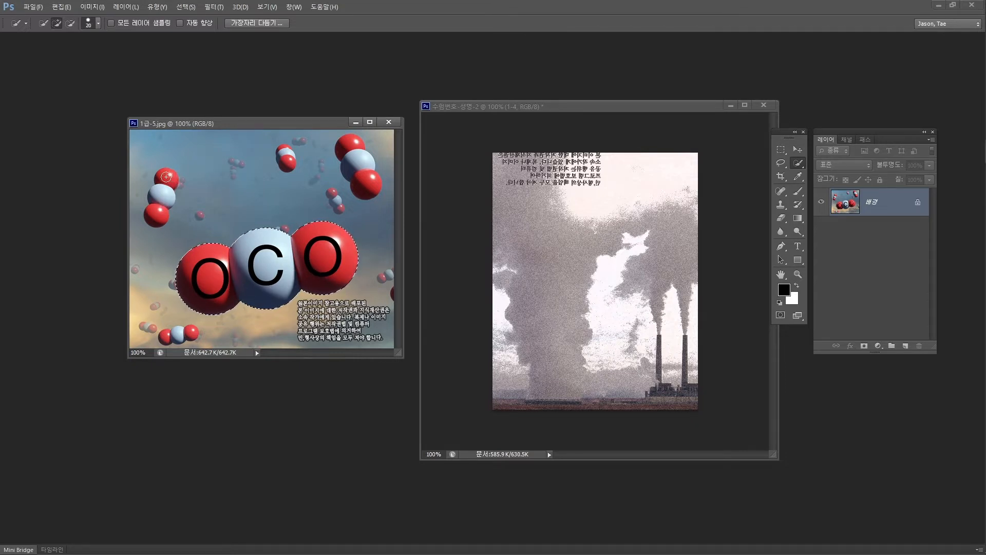
left_click(156, 211)
left_click(350, 147)
left_click(357, 162)
left_click(367, 183)
left_click(189, 333)
left_click(865, 347)
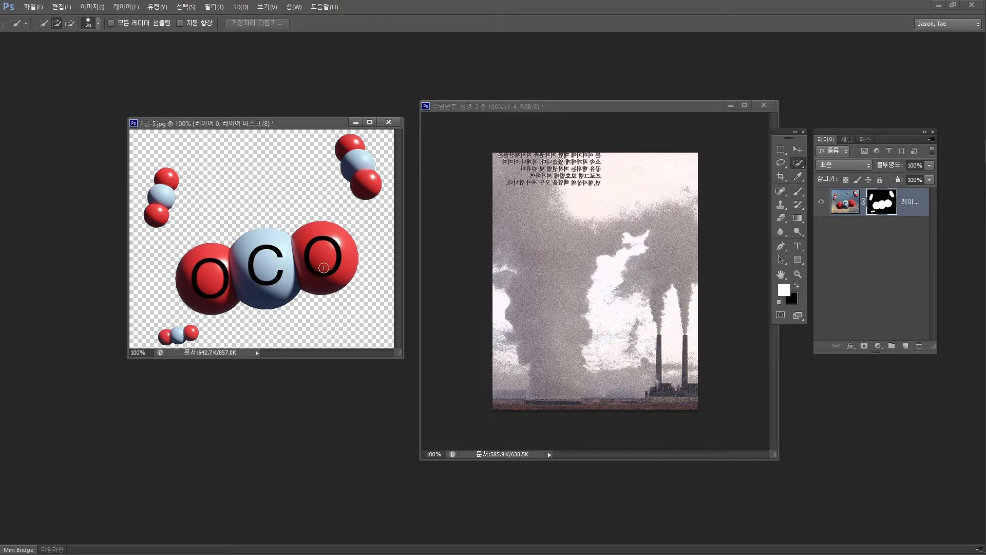
Copy the masked molecules layer from 1급-5.jpg into the 수험번호-성명-2 document with the Move tool
left_click(800, 151)
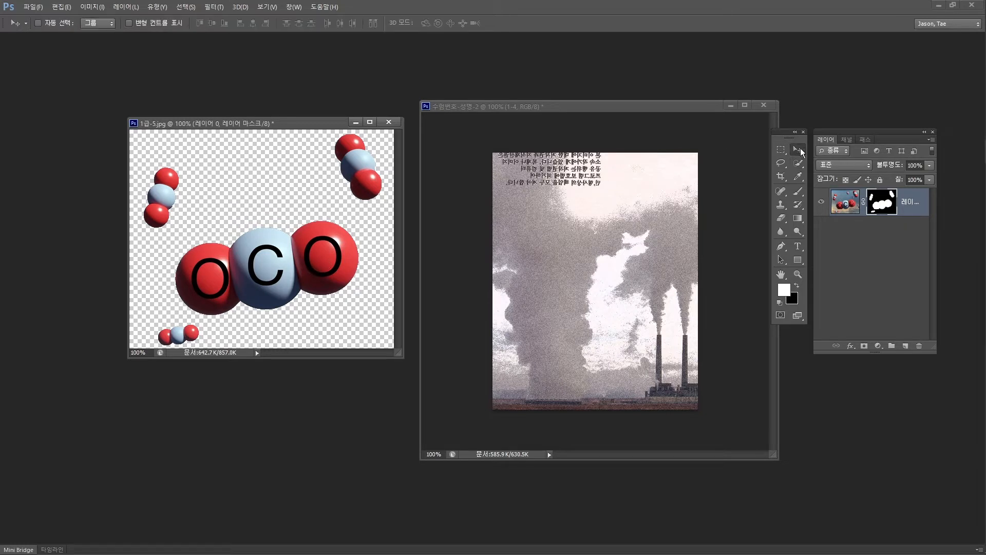
left_click_drag(323, 260, 648, 304)
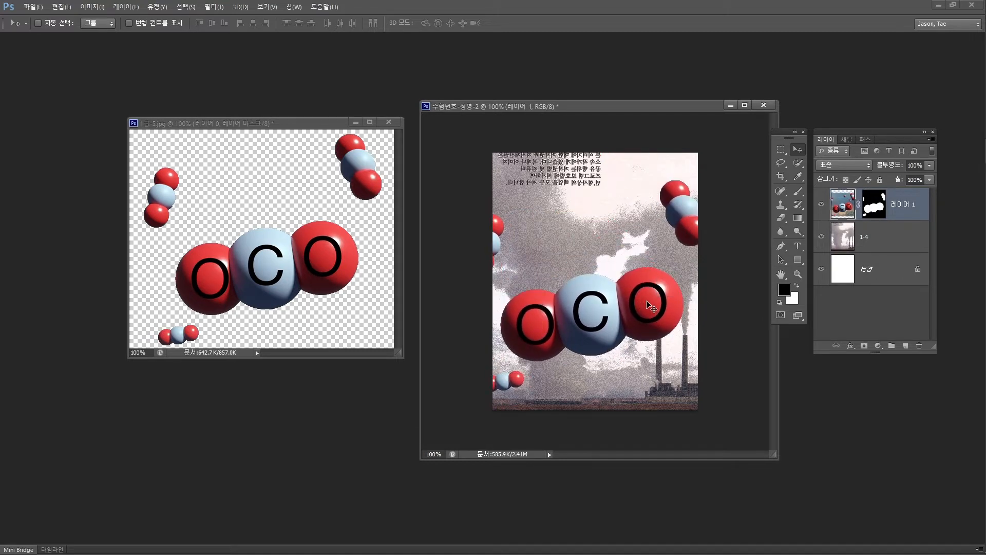
key("ctrl+t")
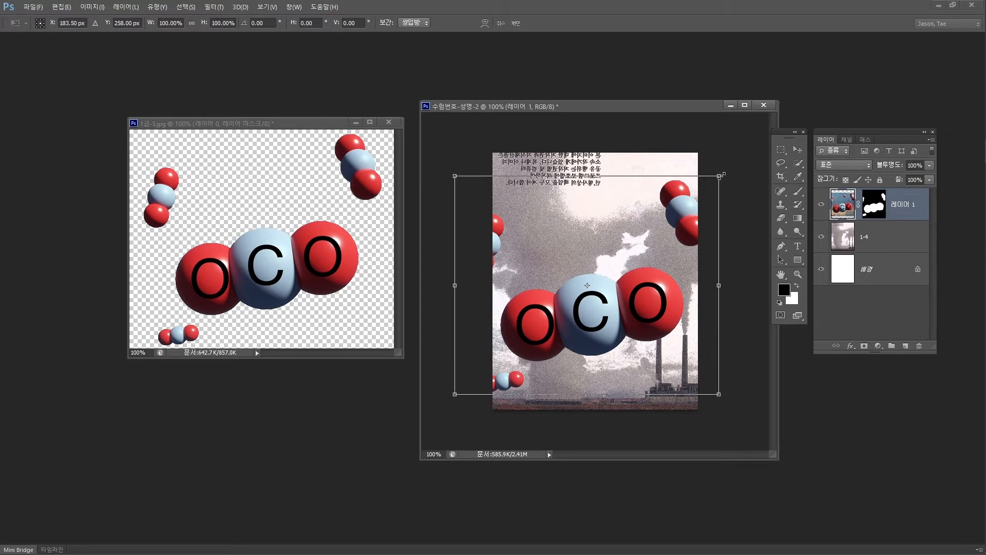
left_click_drag(722, 174, 649, 233)
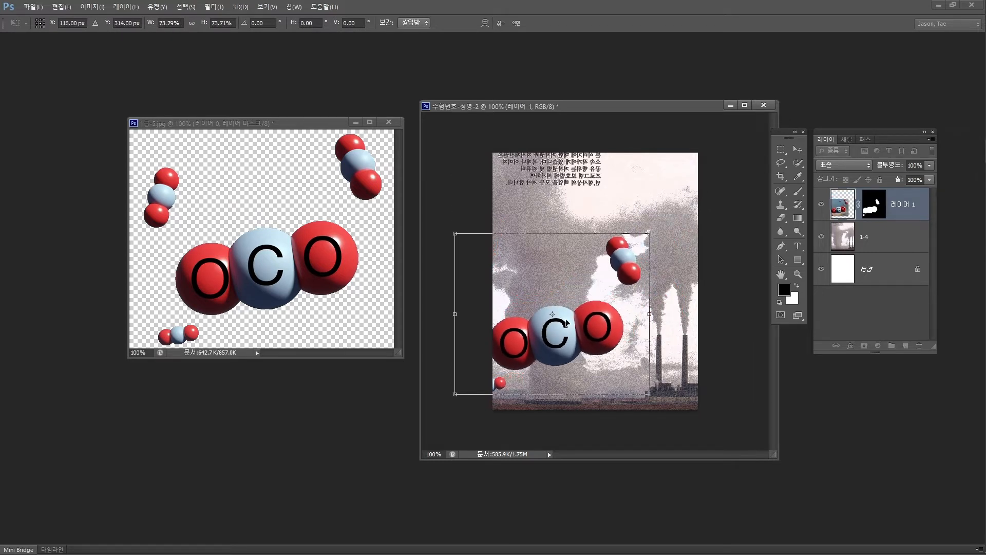
left_click_drag(567, 323, 611, 322)
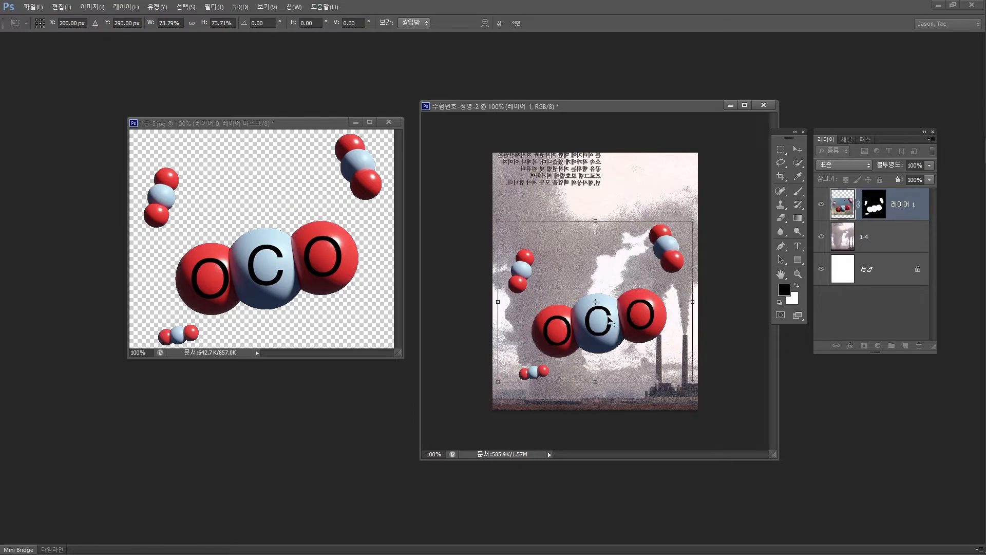
key("alt+Tab")
key("alt+Tab")
key("alt+Tab")
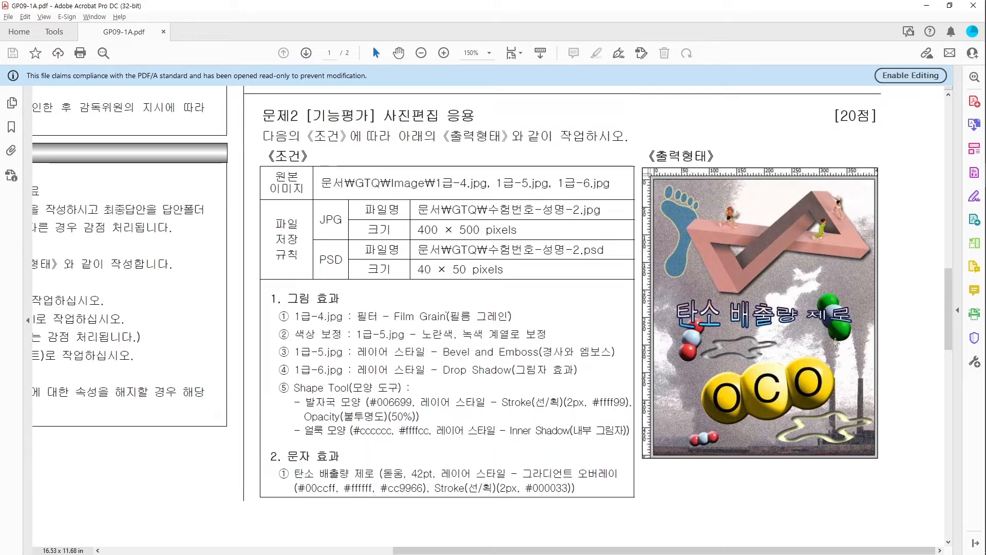
key("alt+Tab")
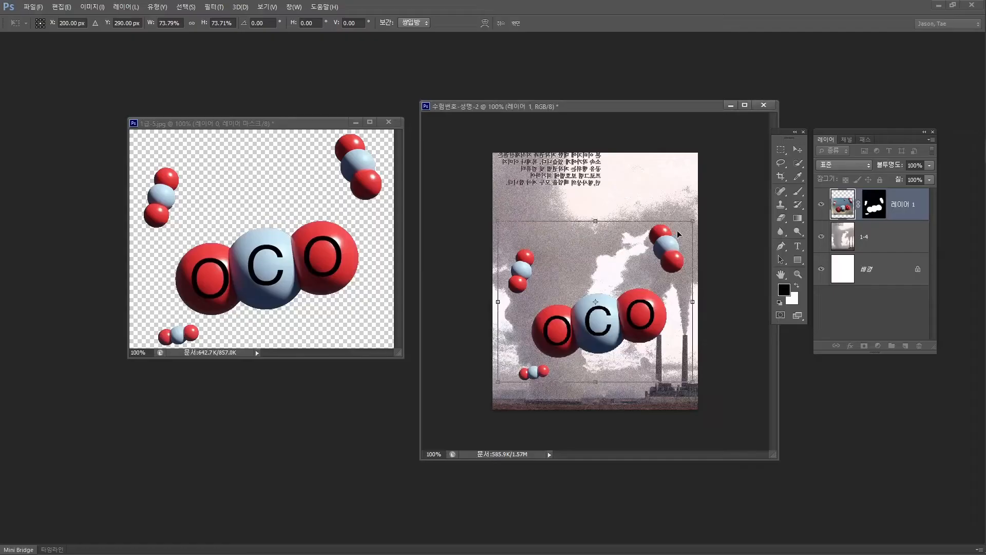
left_click_drag(691, 222, 670, 238)
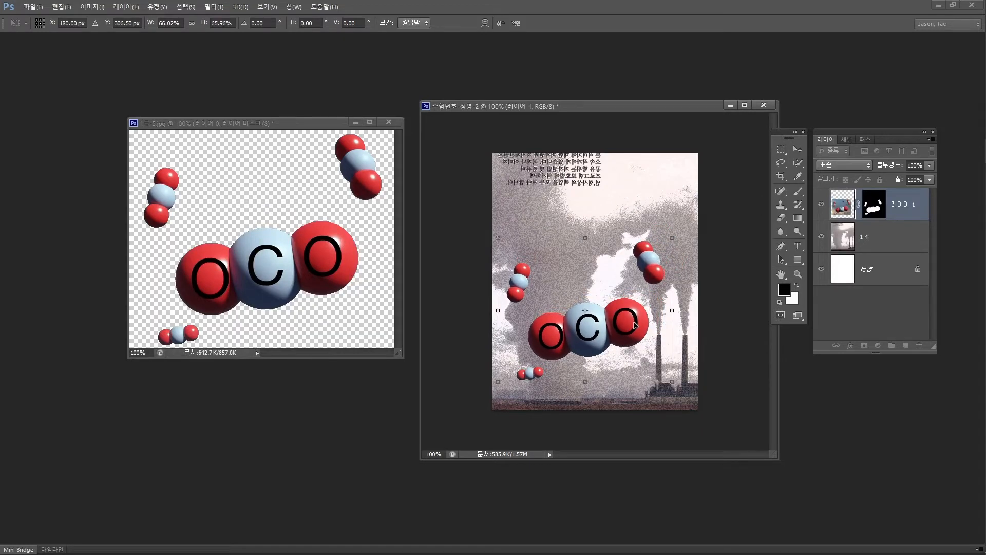
left_click_drag(632, 323, 644, 351)
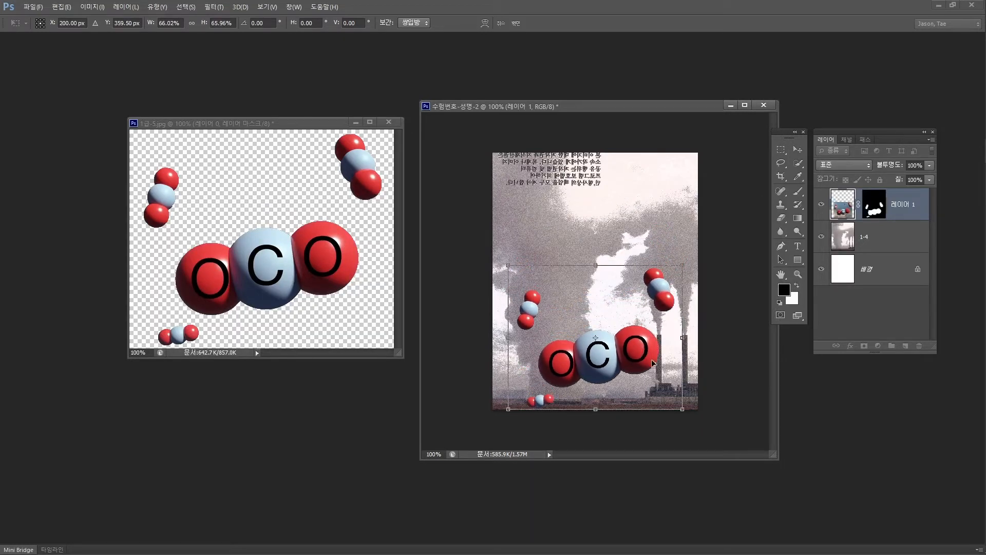
key("alt+Tab")
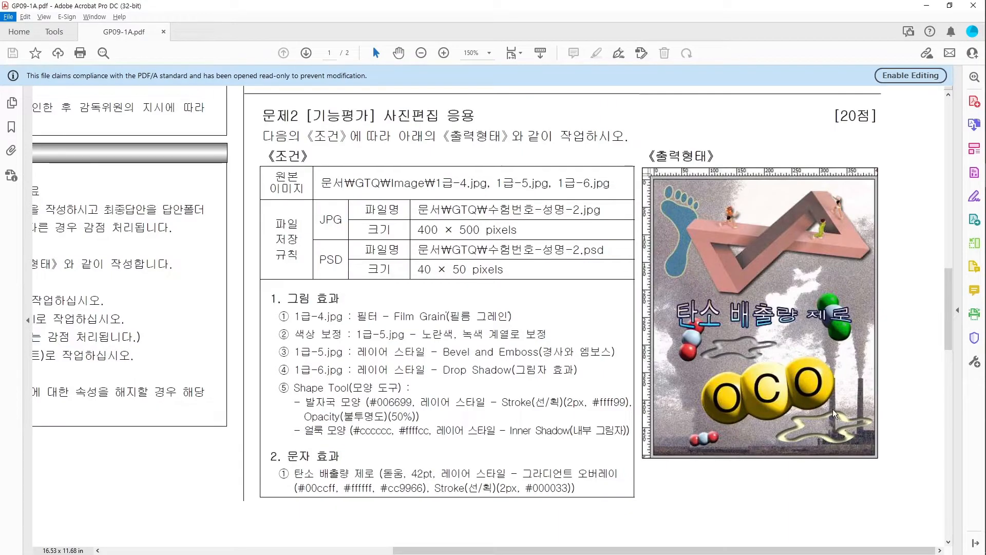
key("alt+Tab")
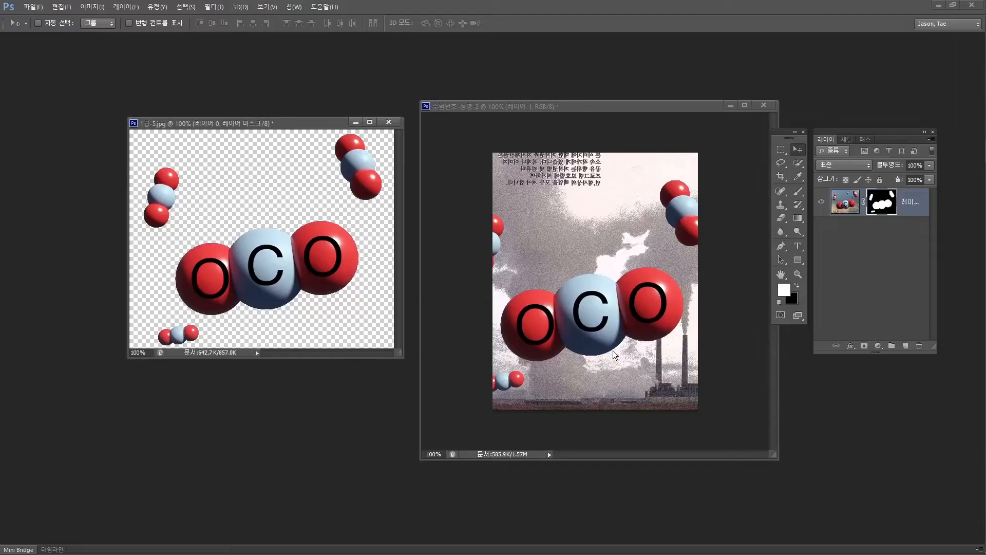
Scale the molecules layer to about 60% and place its center at about X 211 px, Y 358 px in the lower half of the canvas
key("ctrl+t")
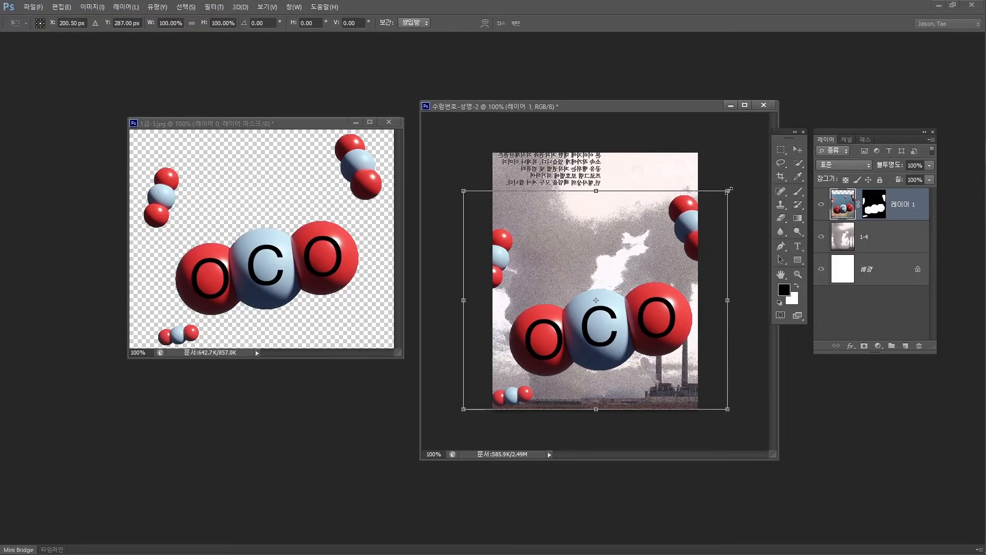
left_click_drag(726, 192, 682, 241)
left_click_drag(643, 319, 648, 353)
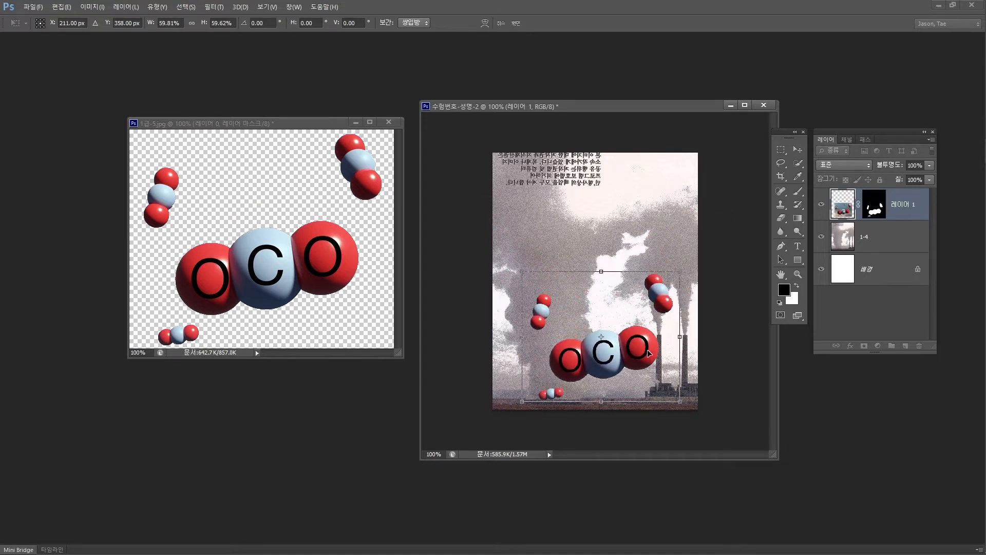
key("Return")
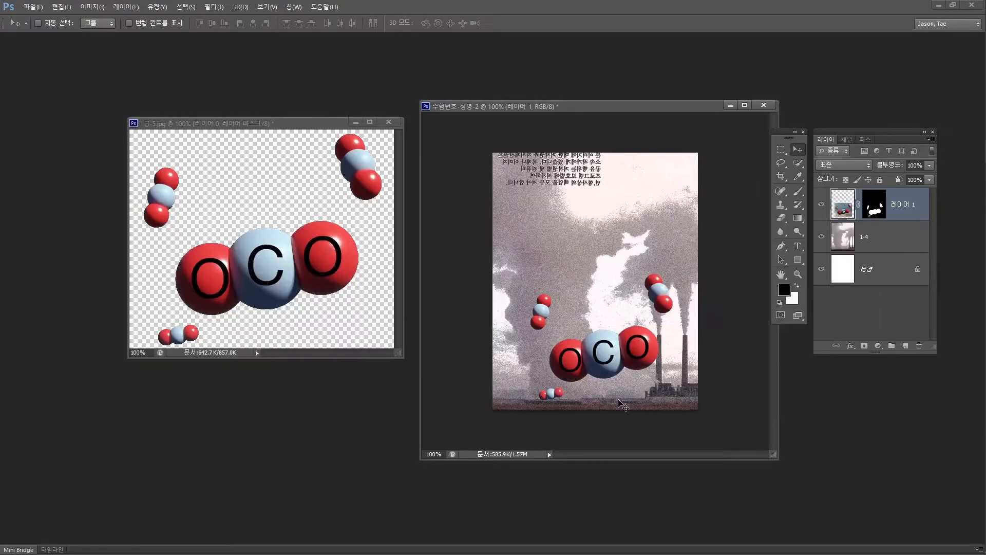
Compare with the sample in Acrobat, and enlarge the molecules layer to about 107% in Photoshop, shifting it slightly left
key("alt+Tab")
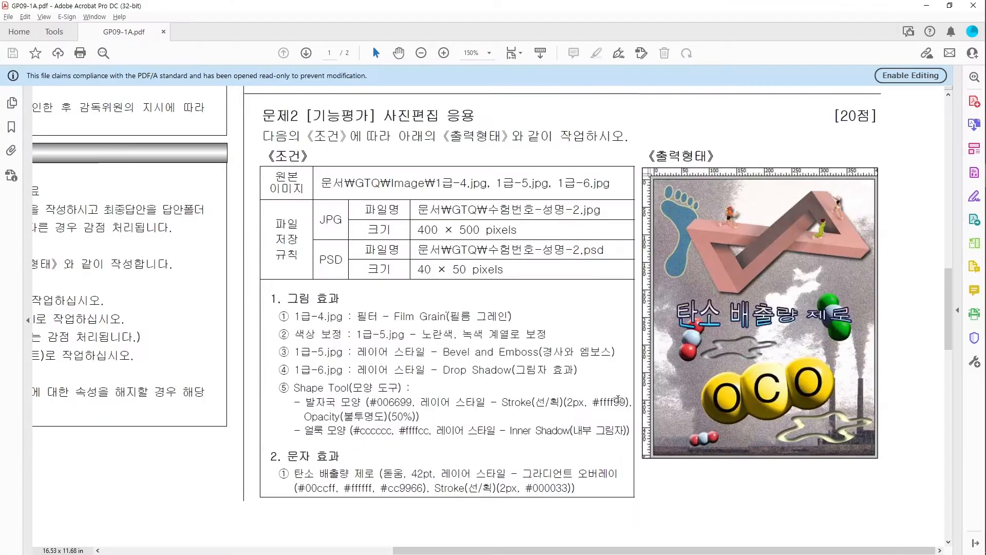
key("alt+Tab")
key("ctrl+t")
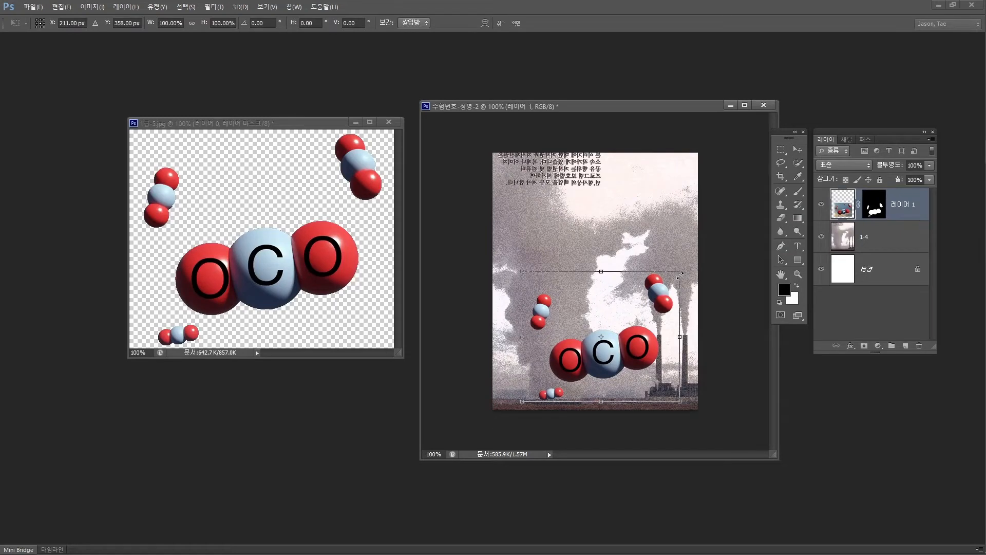
left_click_drag(680, 272, 692, 262)
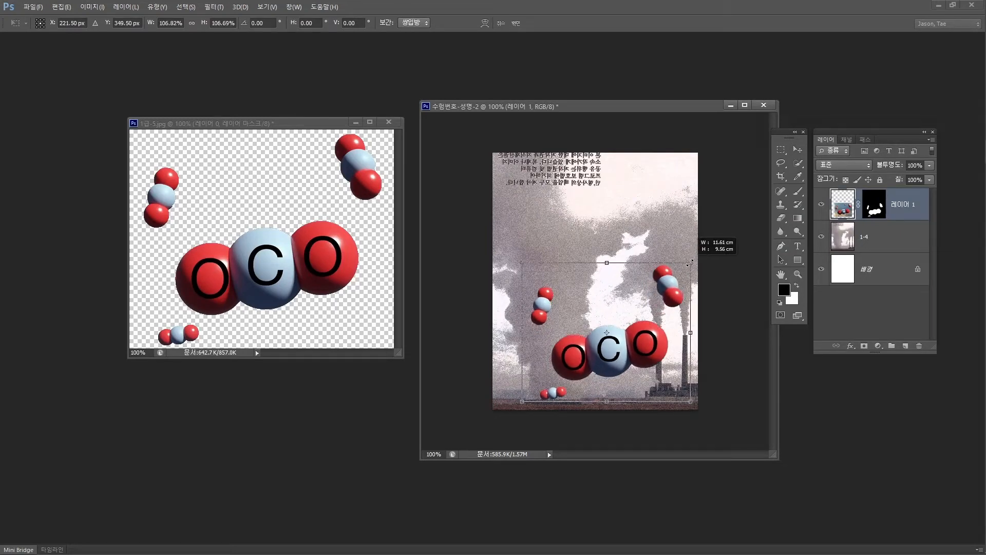
mouse_move(659, 333)
left_mouse_down()
mouse_move(648, 340)
mouse_move(654, 332)
left_mouse_up()
key("Return")
Check the molecules' placement against the rulers of the sample output in GP09-1A.pdf in Acrobat, and return to Photoshop
key("alt+Tab")
key("alt+Tab")
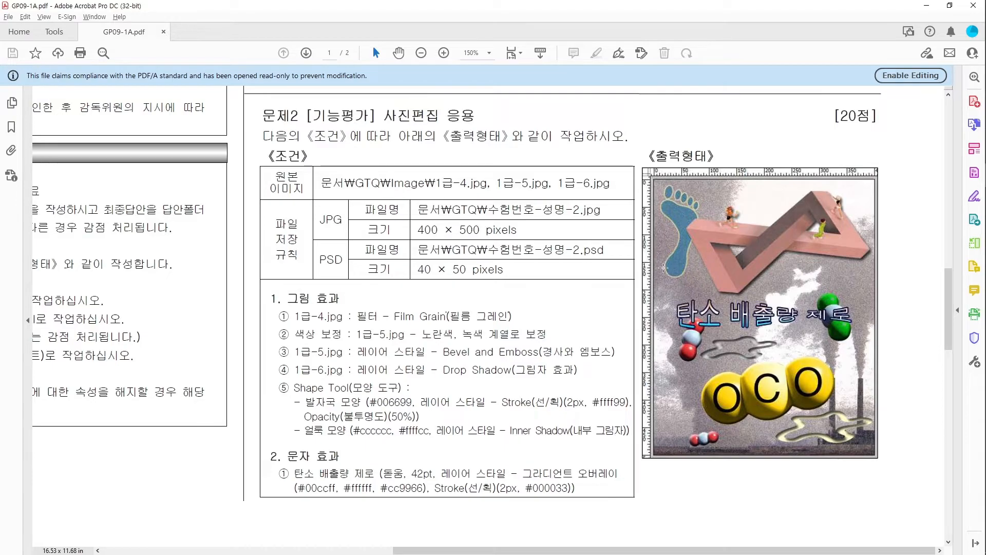
key("alt+Tab")
key("alt+Tab")
key("Tab")
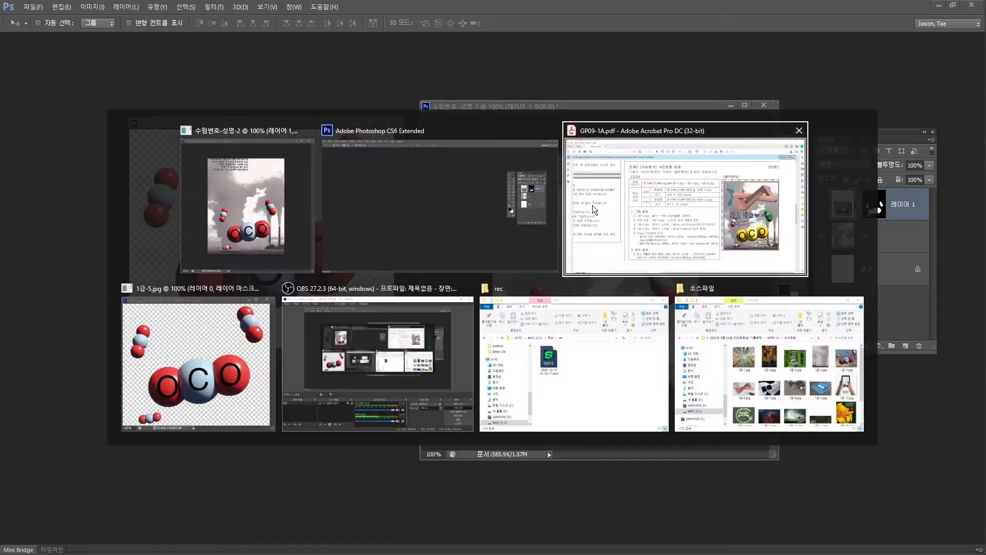
left_click(384, 219)
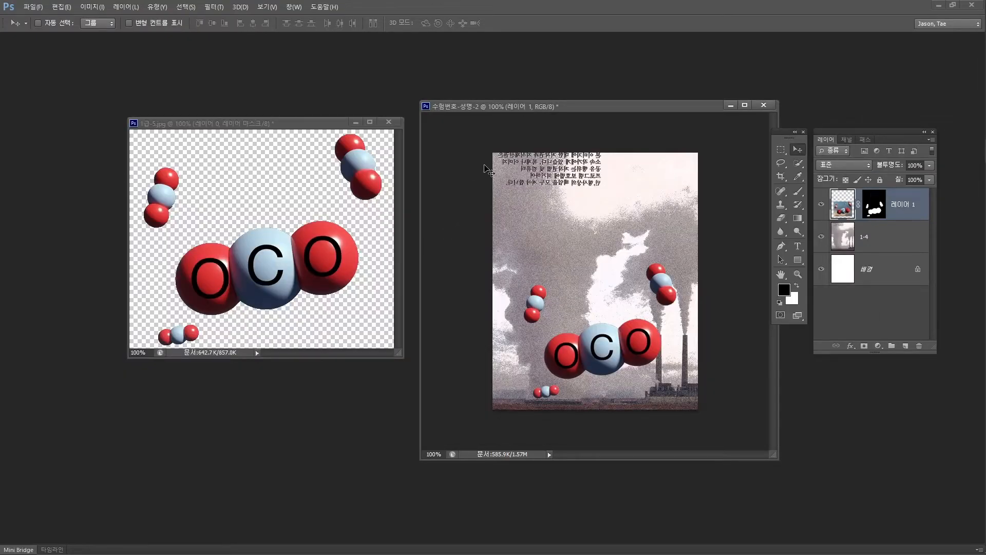
Show the document rulers and set their units to pixels in the preferences
key("ctrl+r")
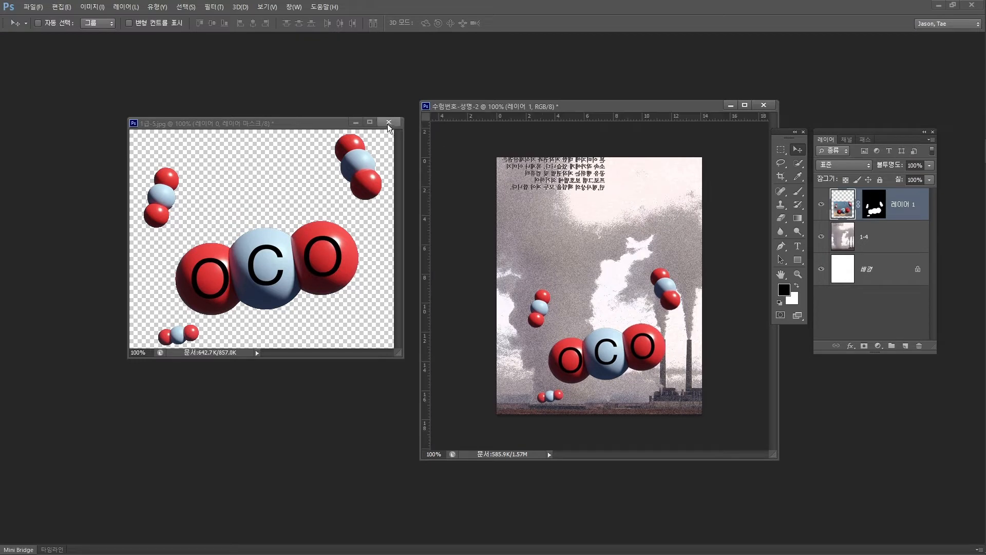
left_click(267, 7)
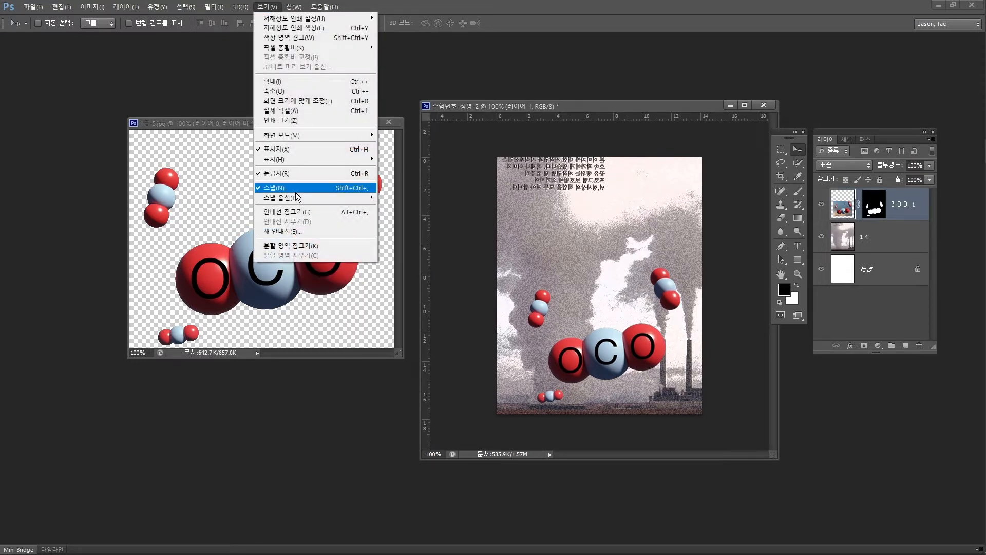
left_click(583, 2)
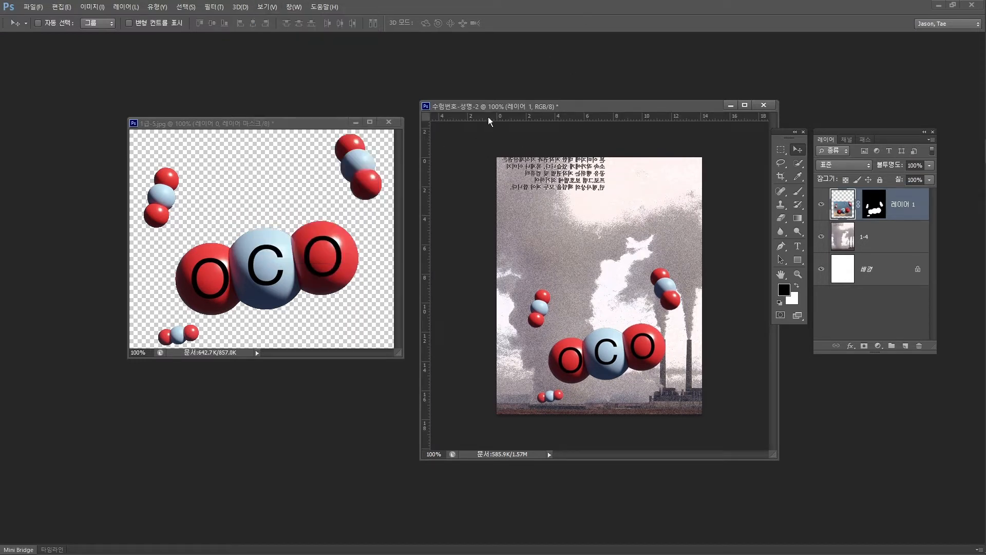
double_click(432, 116)
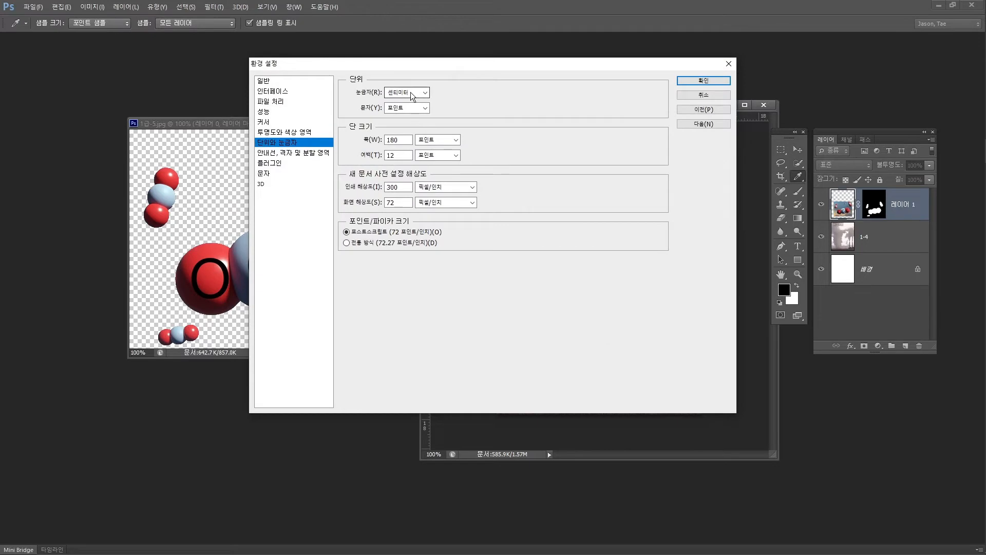
left_click(412, 93)
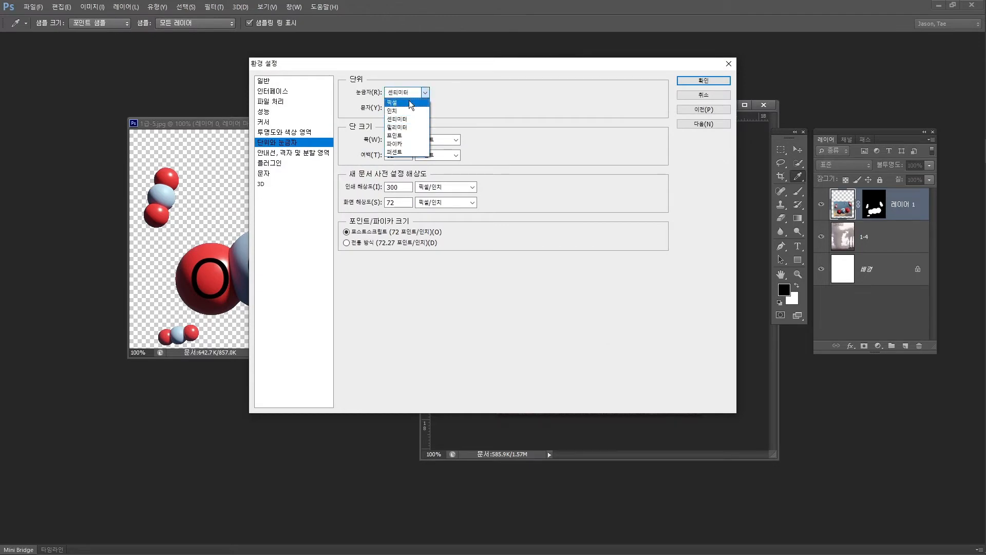
left_click(409, 102)
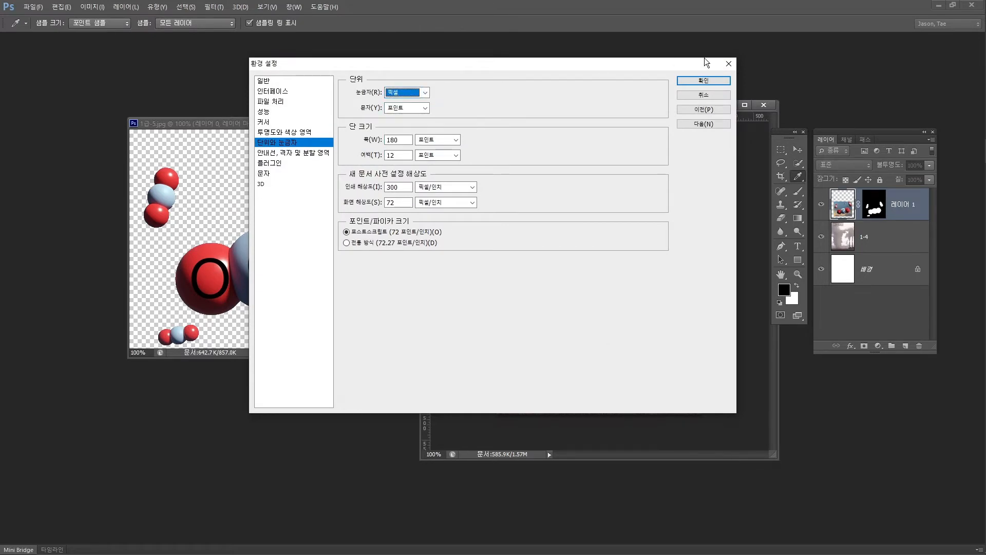
left_click(704, 80)
key("v")
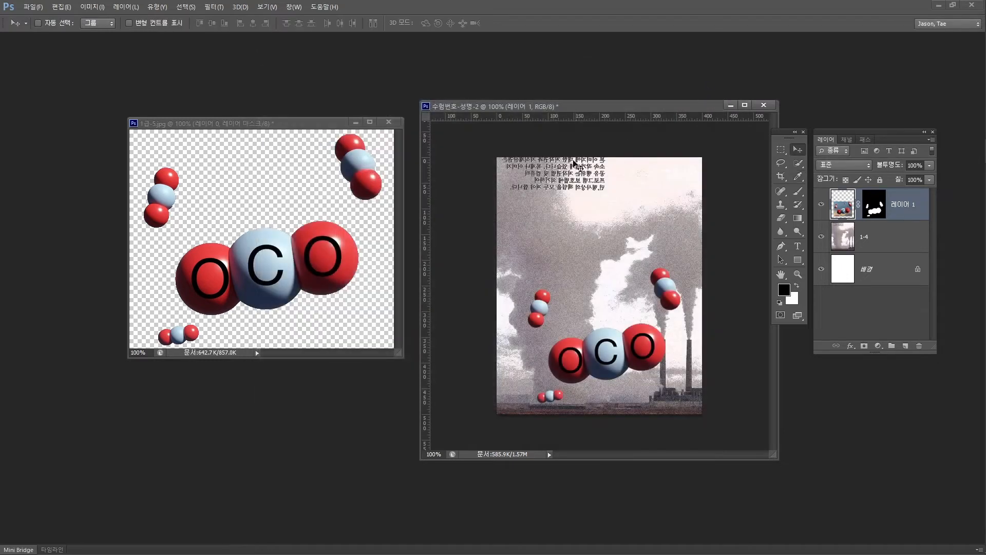
Add guides at about X 50 px and Y 200 px, and move the molecules layer's center to about X 200 px, Y 336 px
left_click_drag(428, 145, 524, 153)
left_click_drag(499, 115, 526, 259)
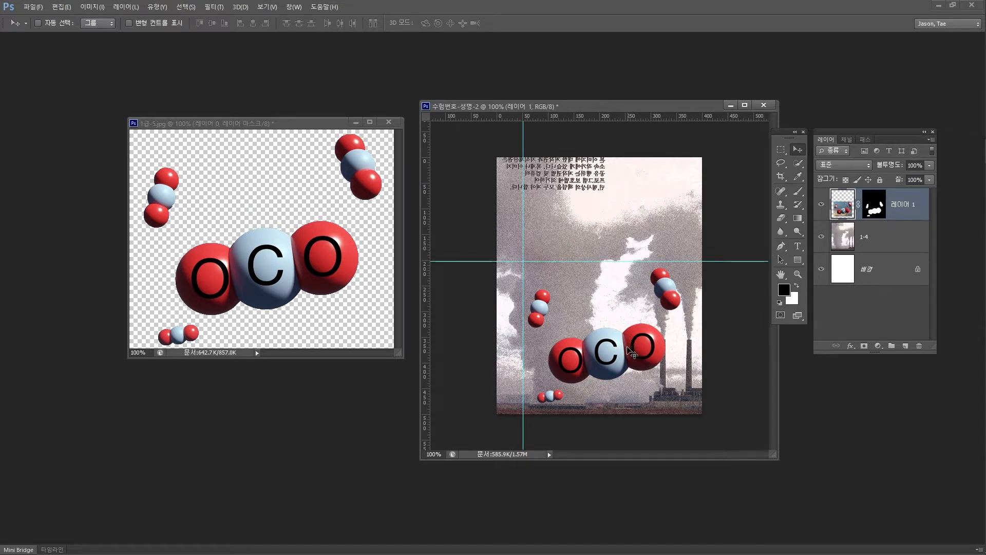
key("ctrl+t")
left_click_drag(618, 360, 615, 356)
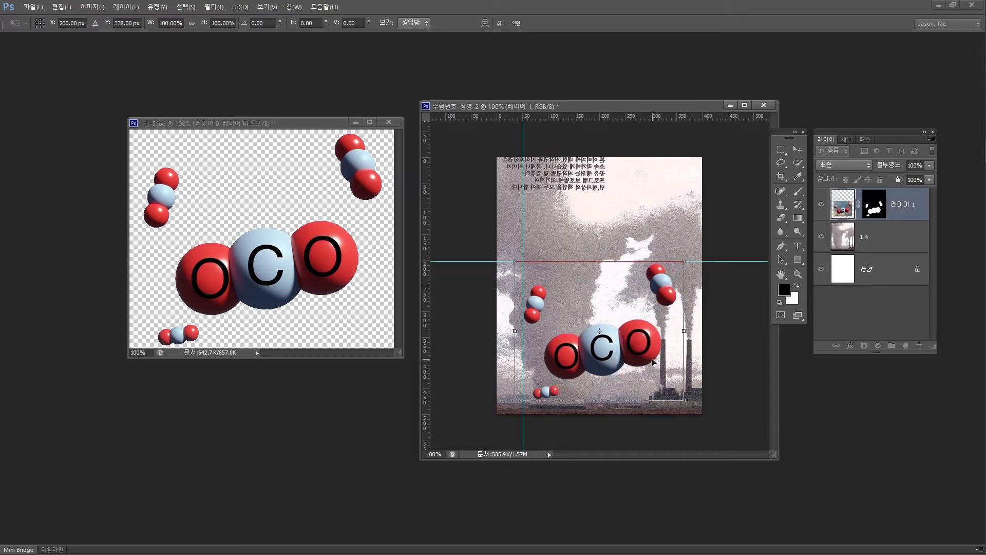
key("Return")
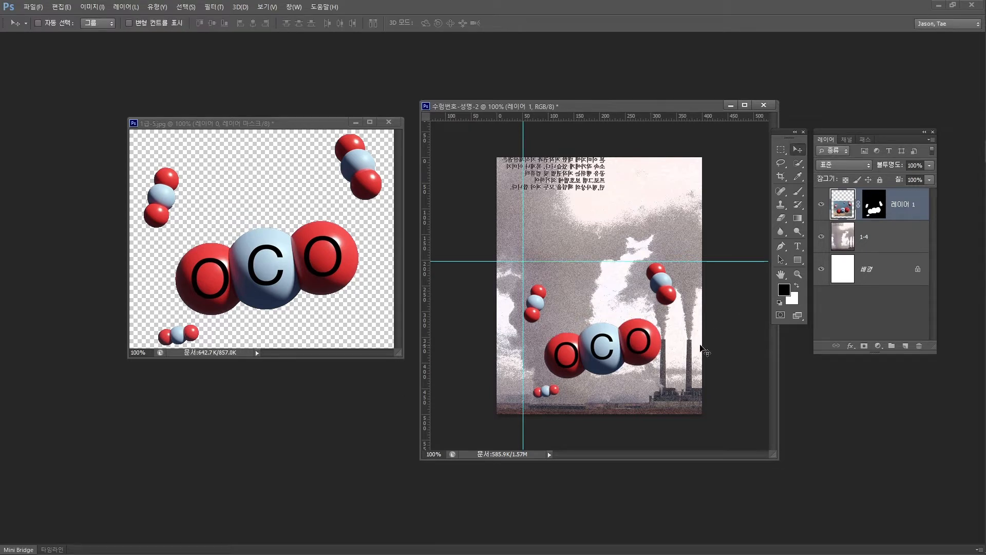
Enlarge the molecules layer to about 102% from its lower-right corner, and clear the guides from the canvas
key("ctrl+t")
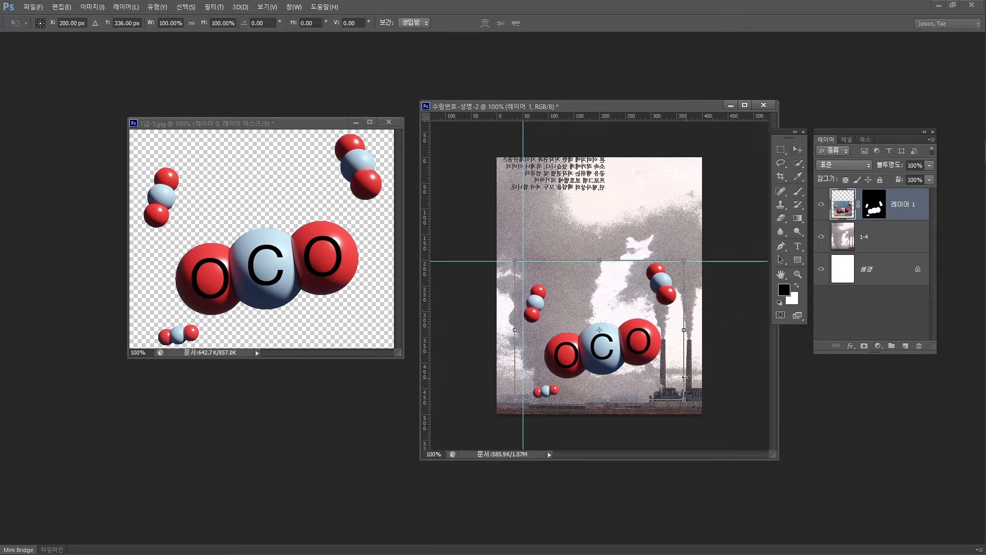
left_click_drag(682, 400, 686, 405)
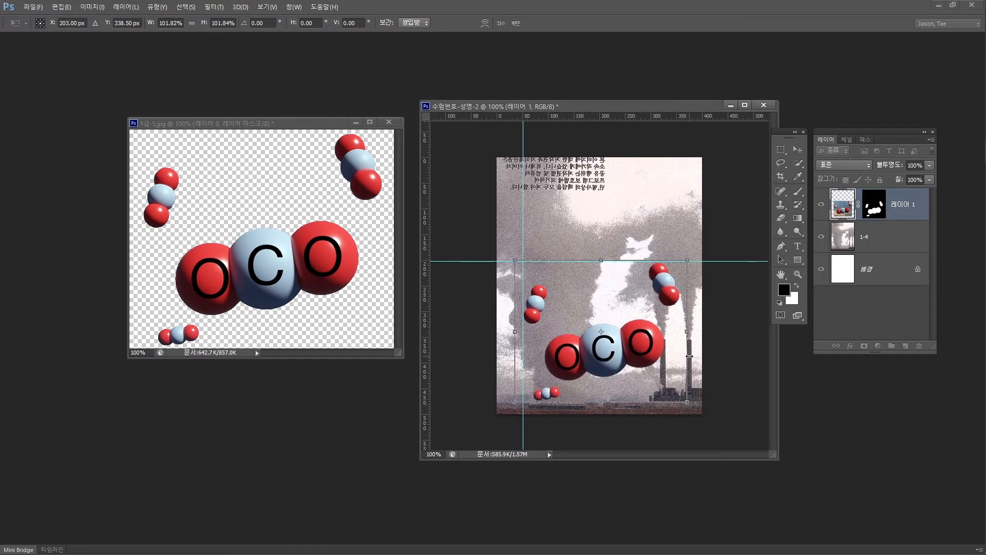
key("Return")
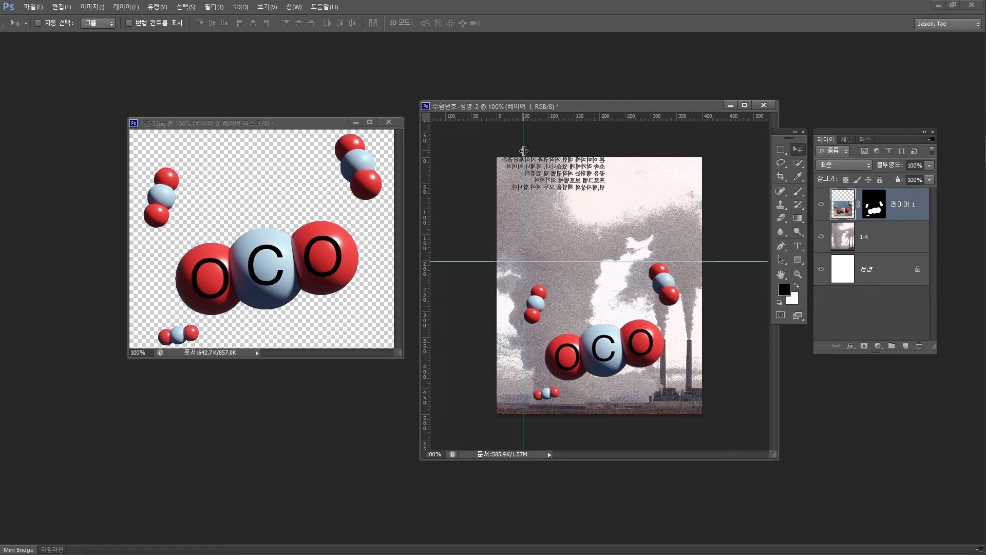
left_click_drag(524, 150, 524, 117)
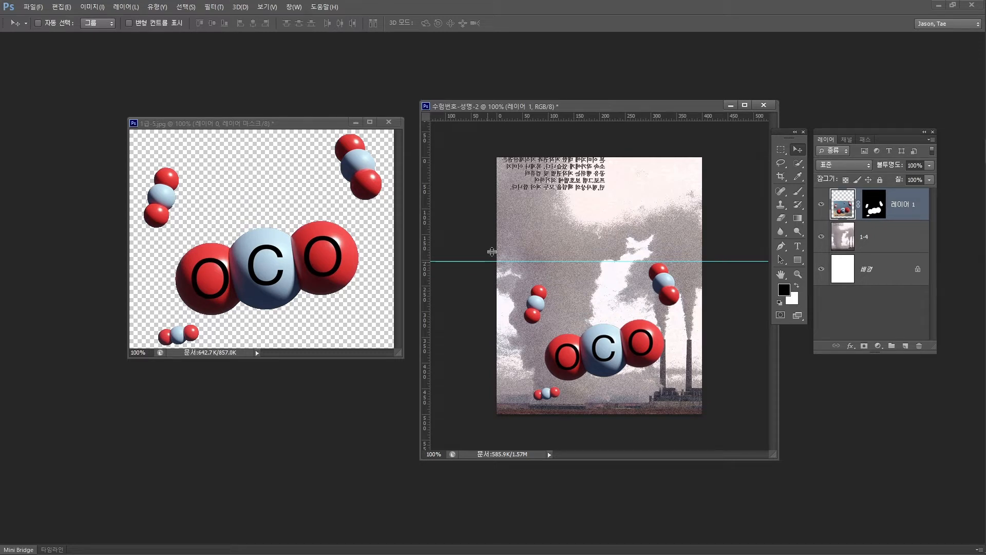
key("ctrl+;")
Check the color correction required for 1급-5.jpg in GP09-1A.pdf in Acrobat, and return to Photoshop
key("alt+Tab")
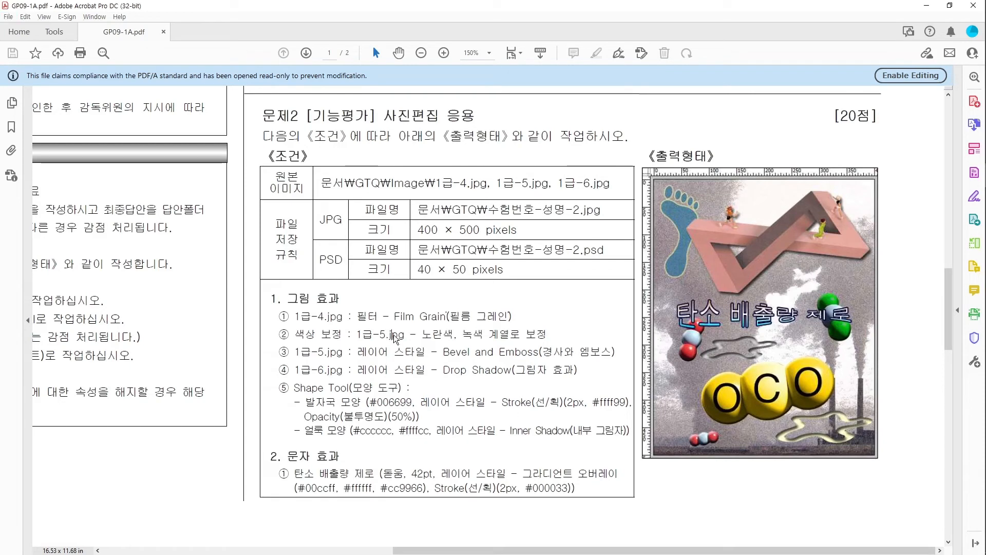
left_click_drag(422, 335, 483, 335)
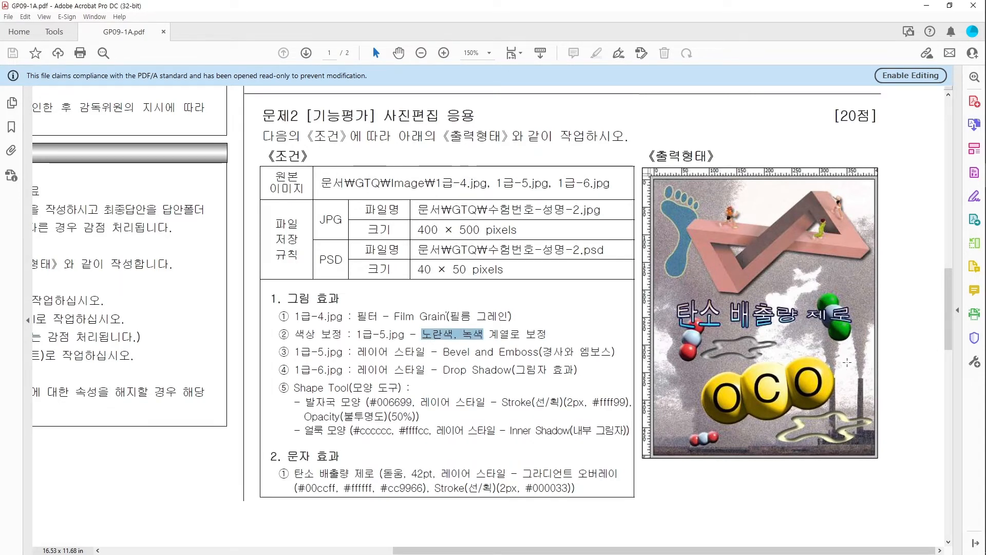
key("alt+Tab")
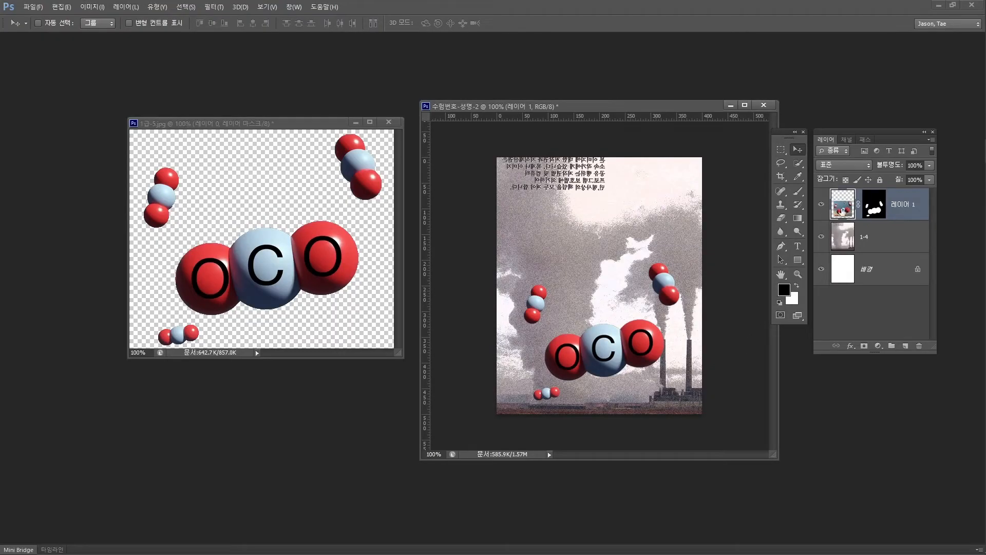
Paint black with the Brush on the 레이어 1 mask to hide the outer edge of the upper-right molecule's top red ball
left_click(872, 203)
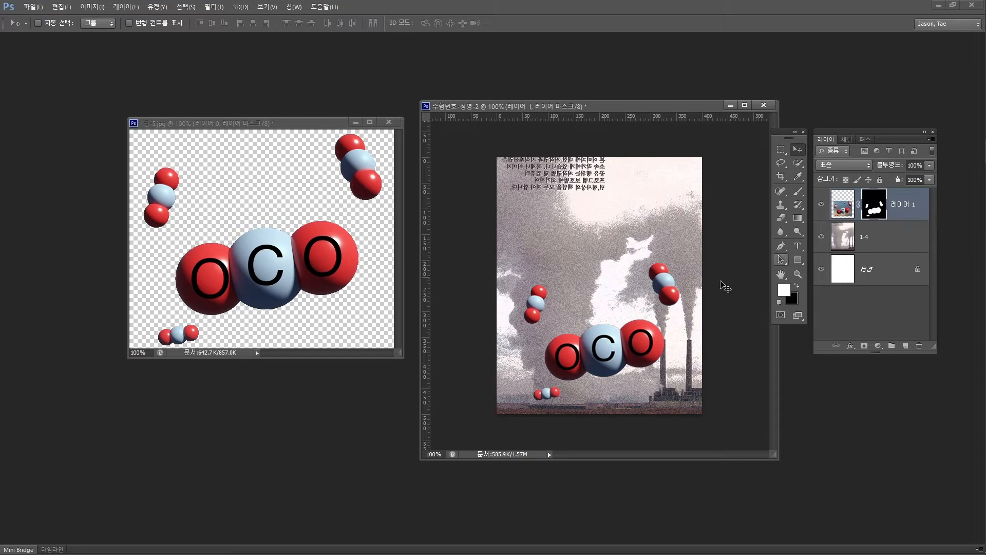
key("ctrl+space")
left_click(658, 280)
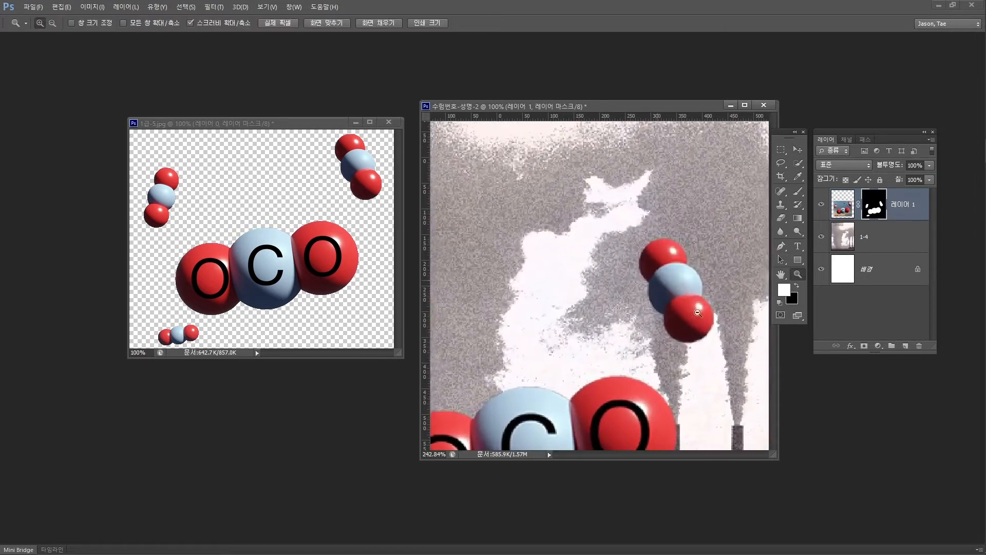
key("w")
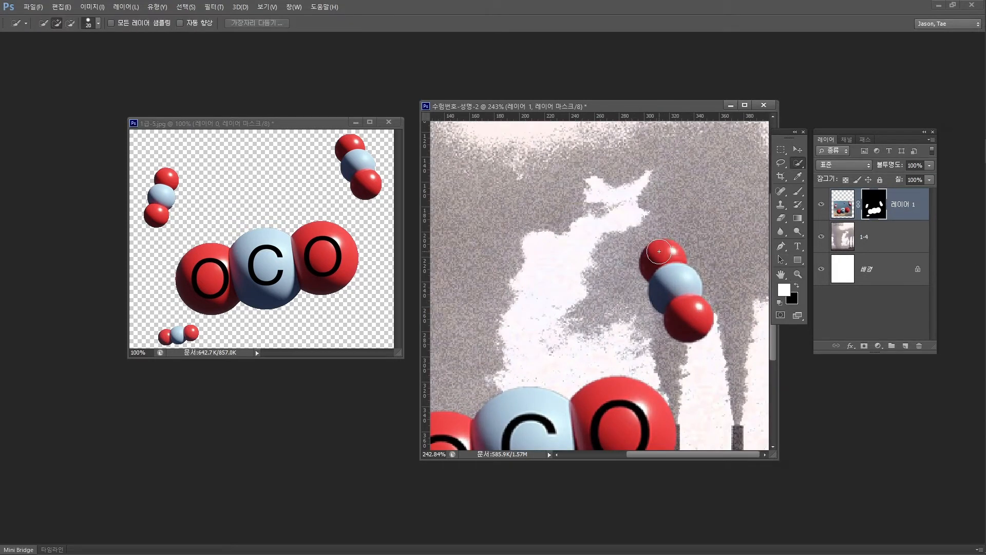
key("b")
key("x")
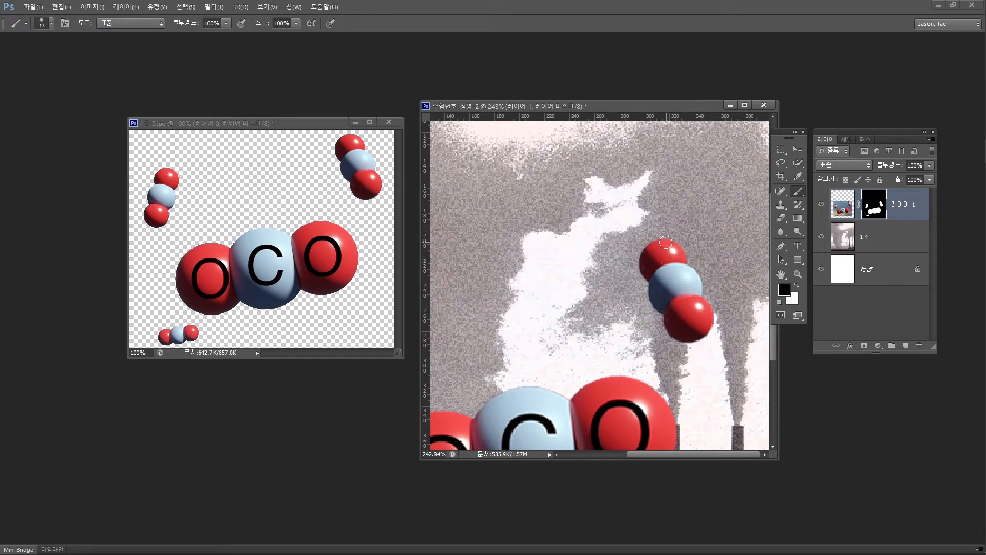
mouse_move(659, 239)
left_mouse_down()
mouse_move(640, 255)
mouse_move(643, 267)
left_mouse_up()
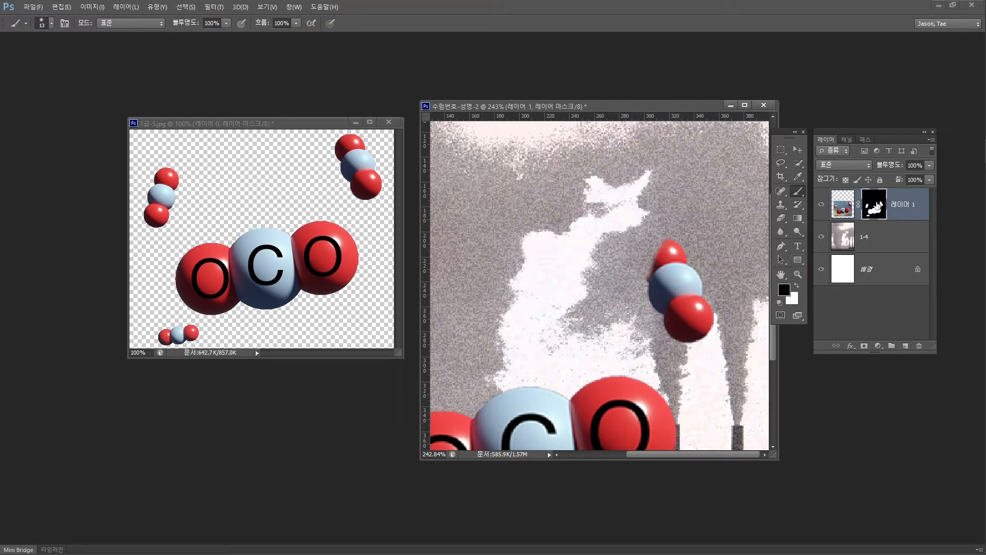
Paint white on the layer mask to restore the hidden edge of the top red ball
left_click(797, 287)
mouse_move(663, 249)
left_mouse_down()
mouse_move(650, 254)
mouse_move(652, 271)
mouse_move(656, 242)
mouse_move(665, 244)
mouse_move(646, 257)
mouse_move(654, 282)
mouse_move(648, 253)
mouse_move(651, 274)
left_mouse_up()
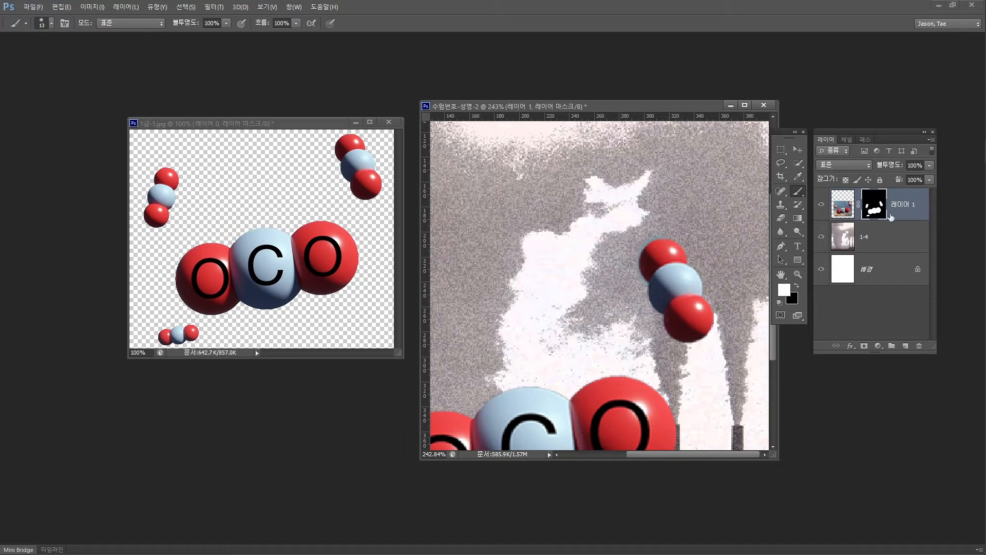
key("x")
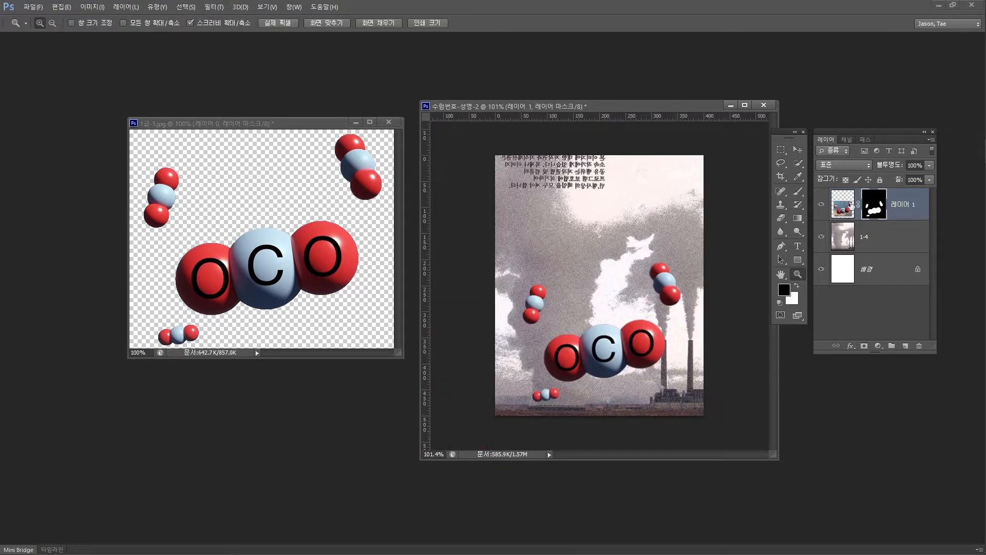
Select the three large OCO balls in the 레이어 1 image with the Quick Selection tool
left_click(850, 205)
left_click(800, 163)
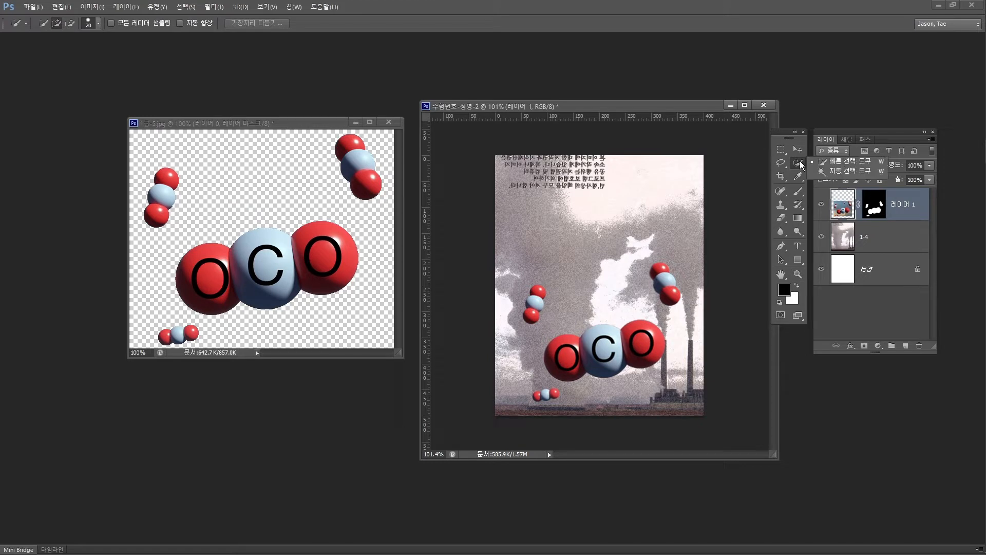
left_click(843, 165)
left_click(562, 353)
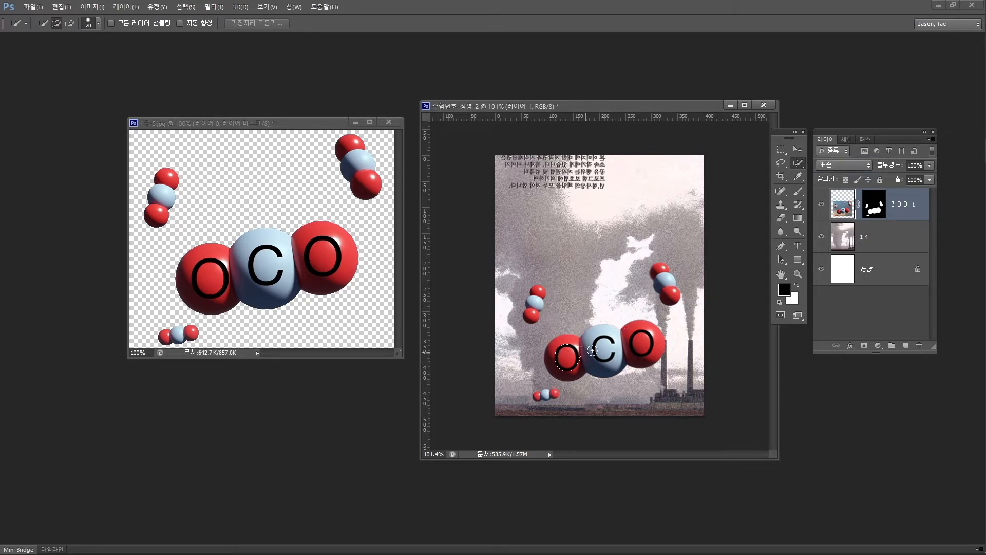
left_click_drag(592, 351, 637, 344)
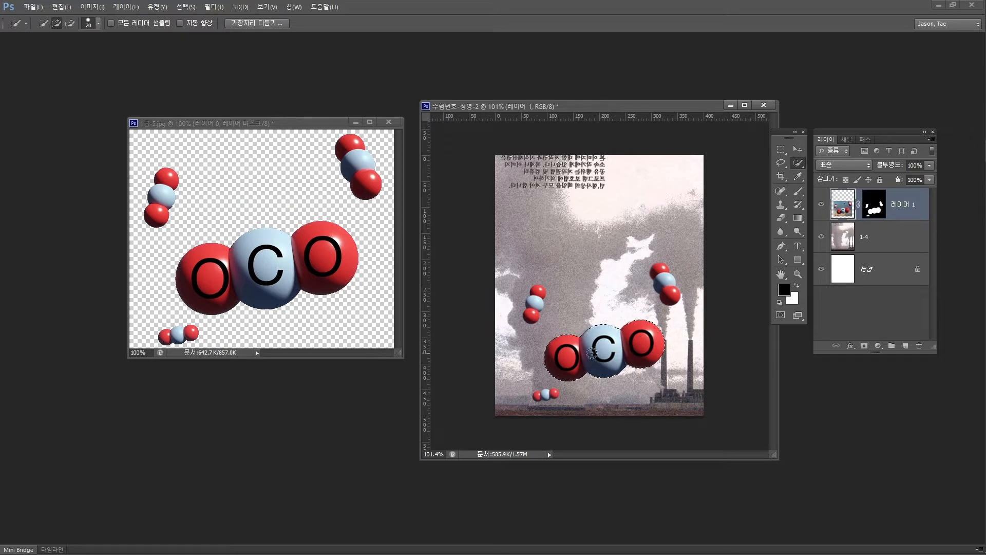
Check the color of the OCO molecule in the sample output in Acrobat, and return to Photoshop
key("alt+Tab")
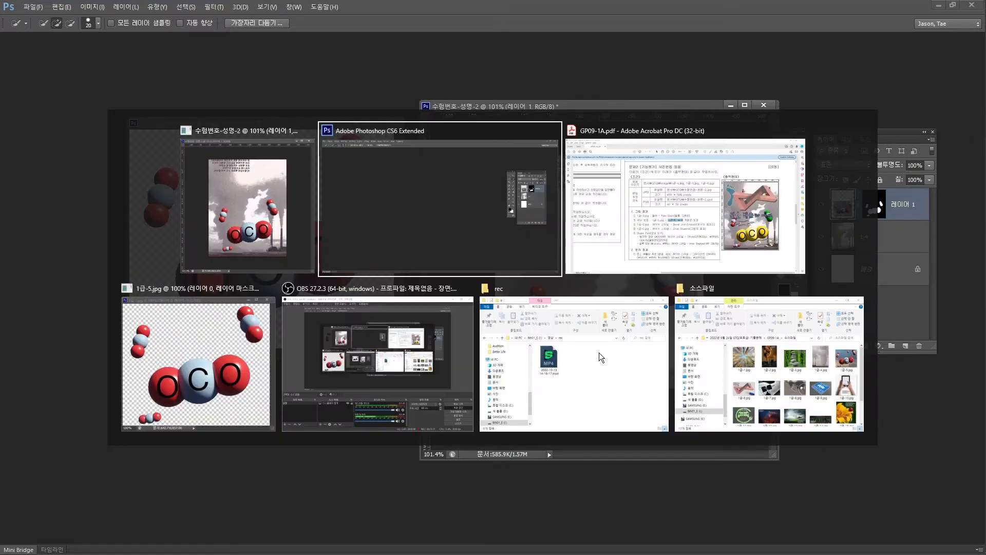
key("alt+Tab")
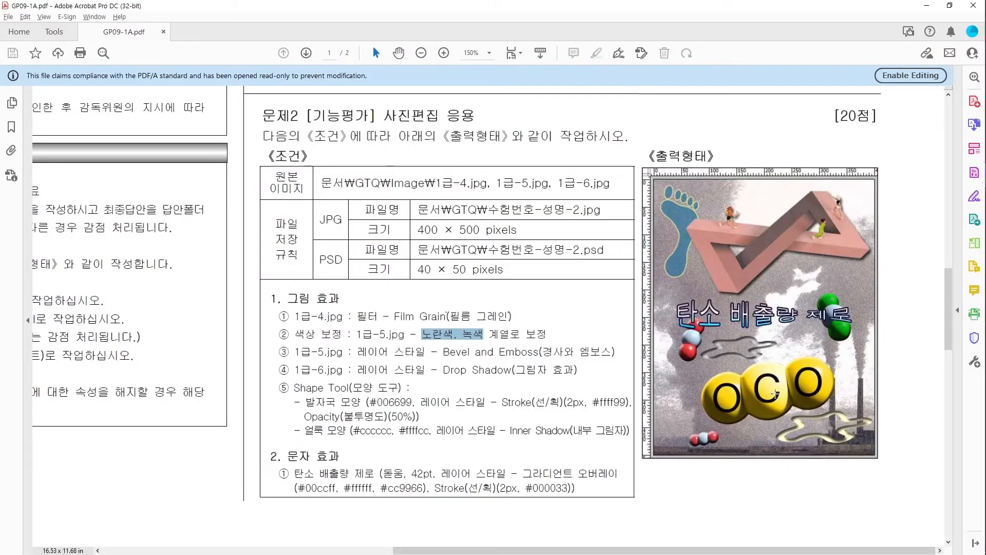
key("alt+Tab")
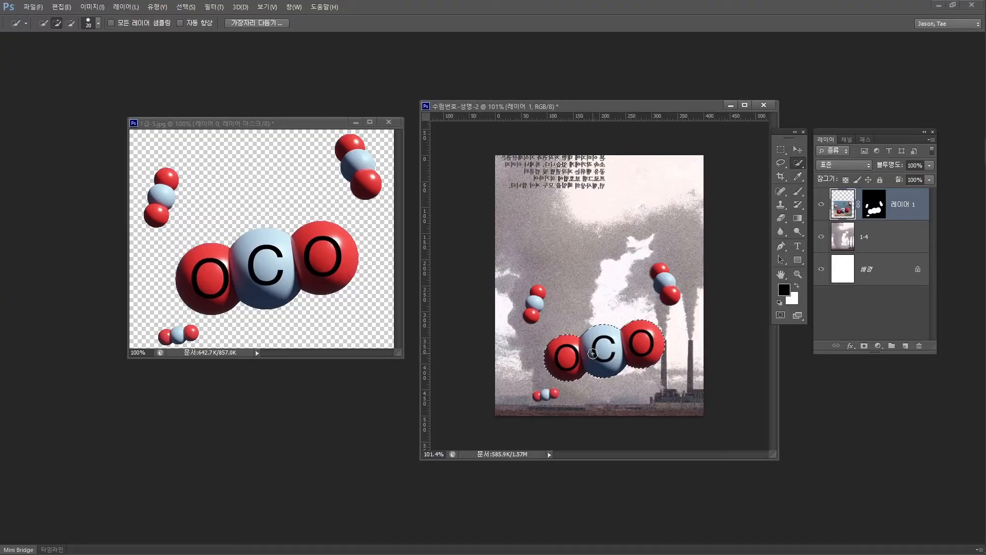
Colorize the selected OCO balls yellow with Hue/Saturation at saturation 100, and deselect them
left_click(106, 11)
mouse_move(113, 33)
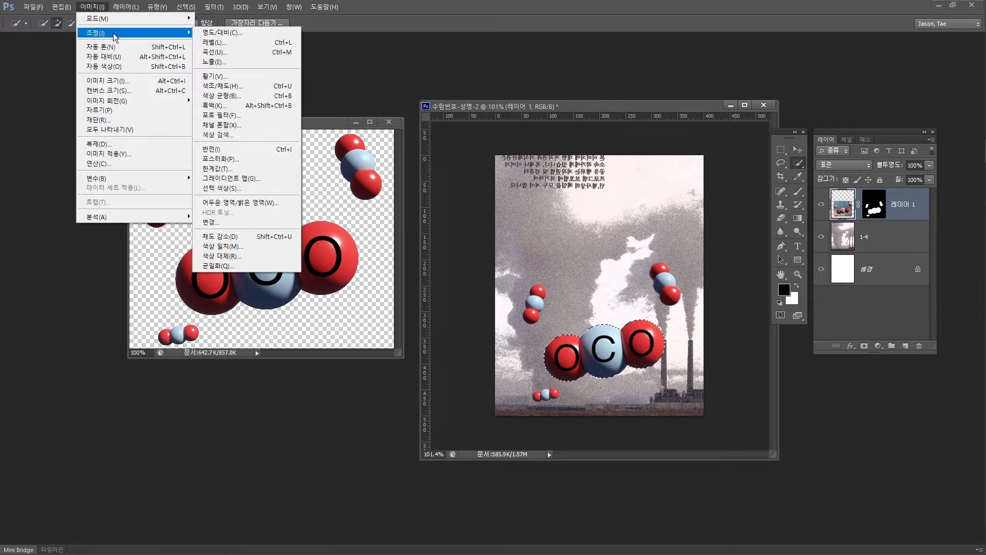
left_click(236, 86)
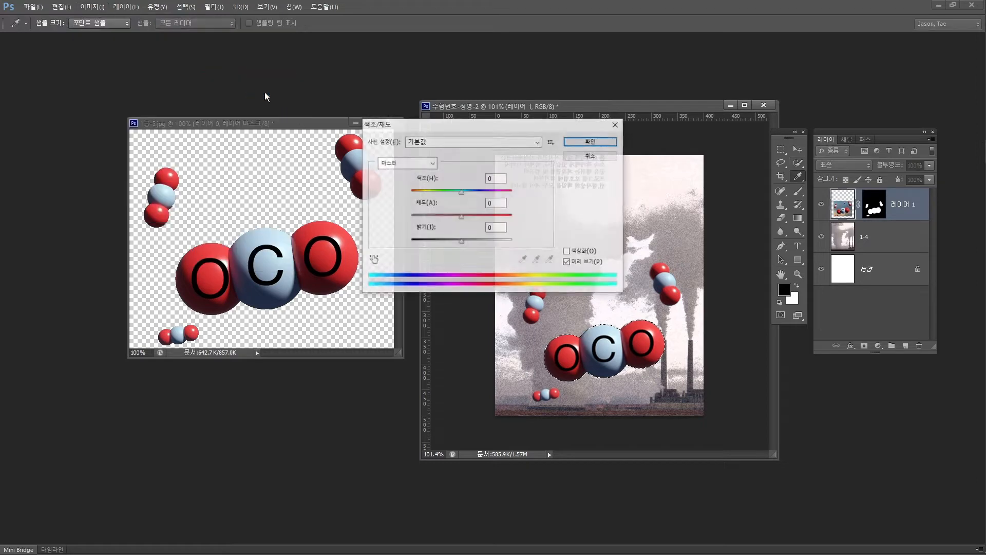
left_click_drag(521, 125, 421, 163)
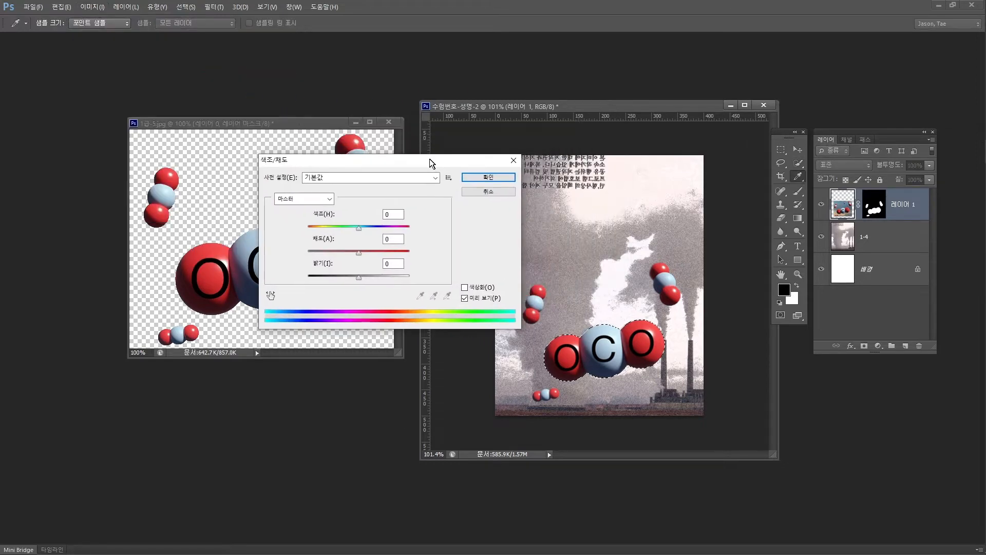
left_click(482, 286)
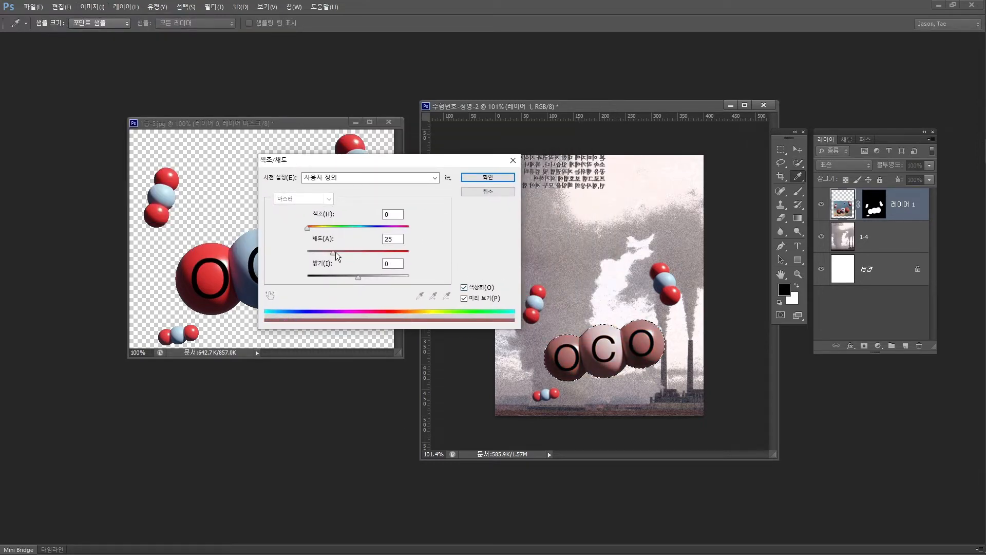
left_click_drag(334, 251, 448, 262)
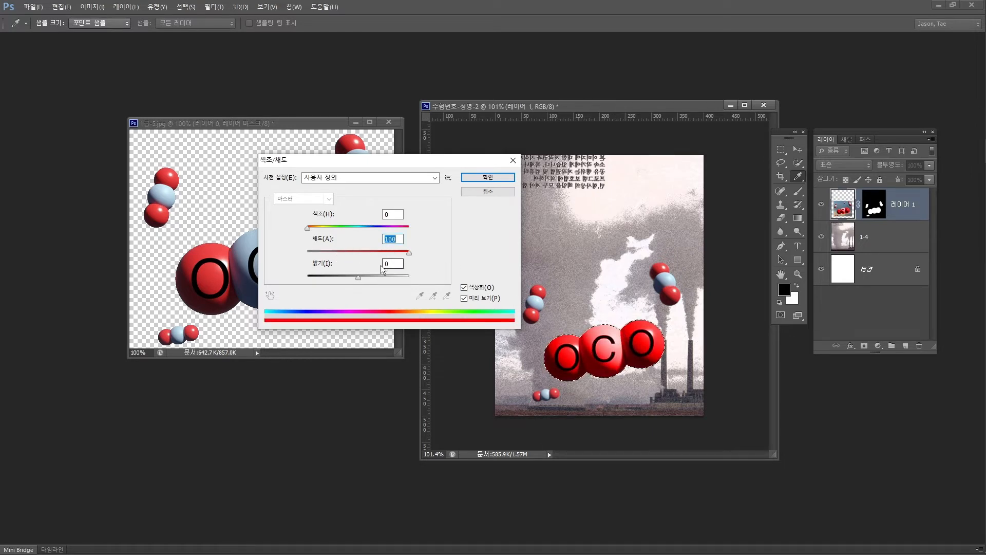
left_click_drag(308, 228, 322, 229)
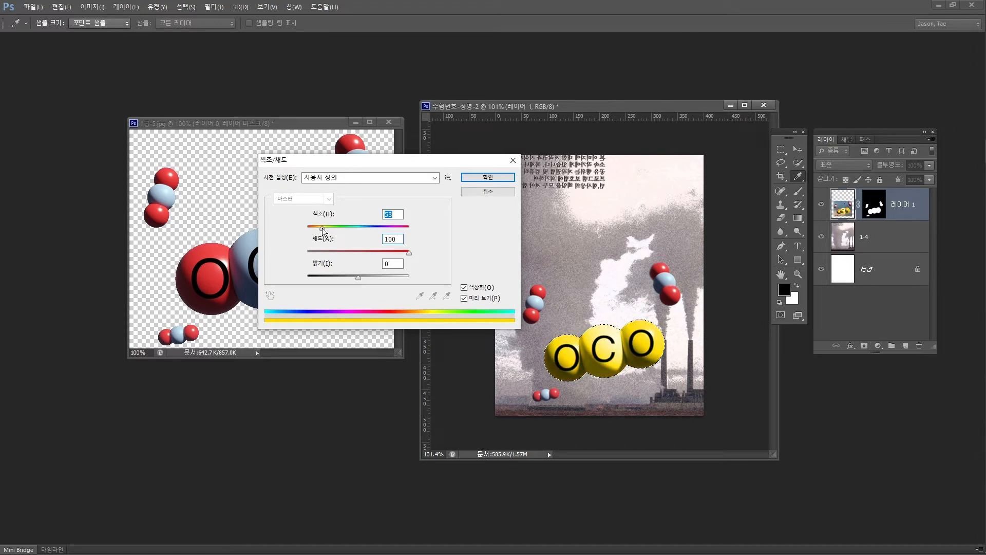
left_click(487, 178)
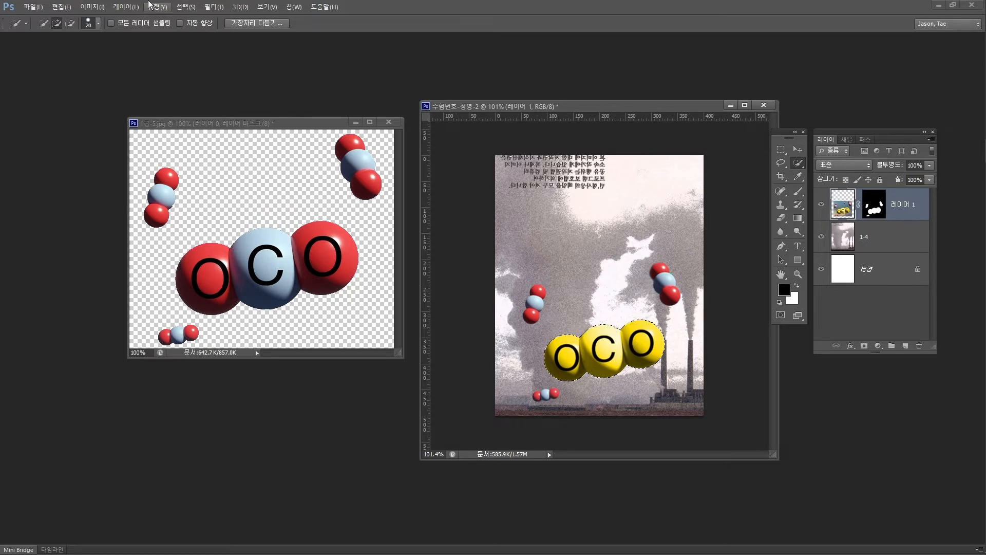
left_click(184, 7)
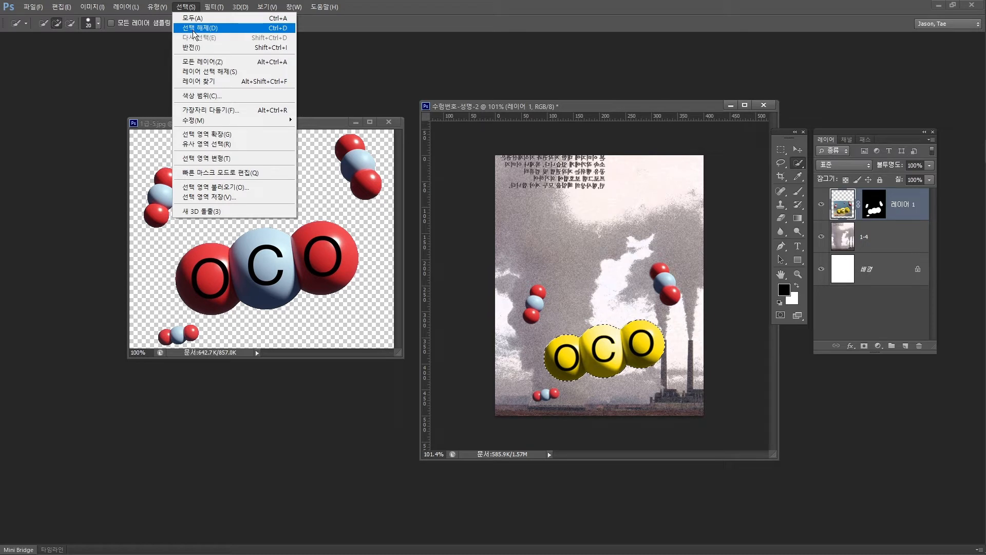
left_click(194, 29)
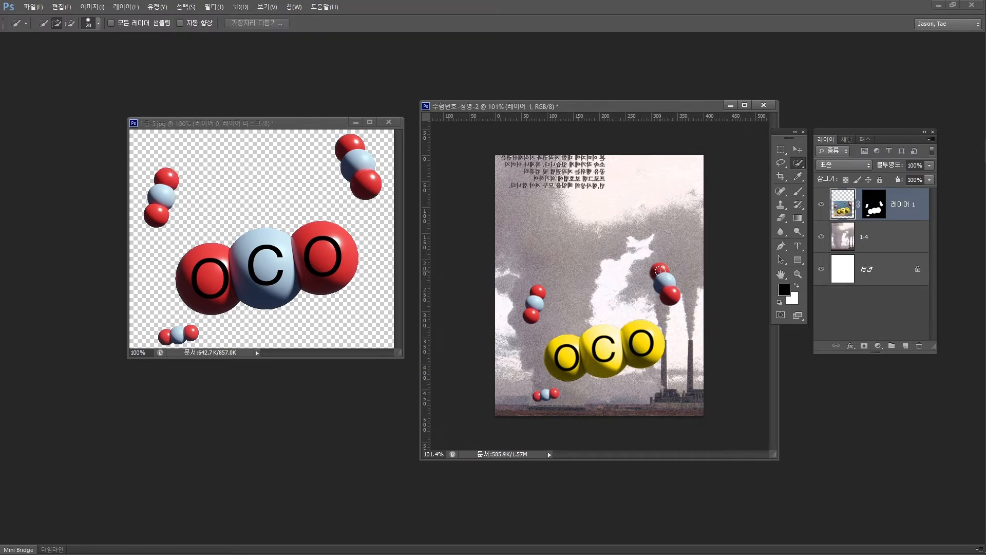
Check in the sample output in Acrobat which balls of the upper-right molecule are recolored green, and return to Photoshop
mouse_move(657, 270)
left_mouse_down()
mouse_move(674, 298)
mouse_move(699, 292)
left_mouse_up()
key("z")
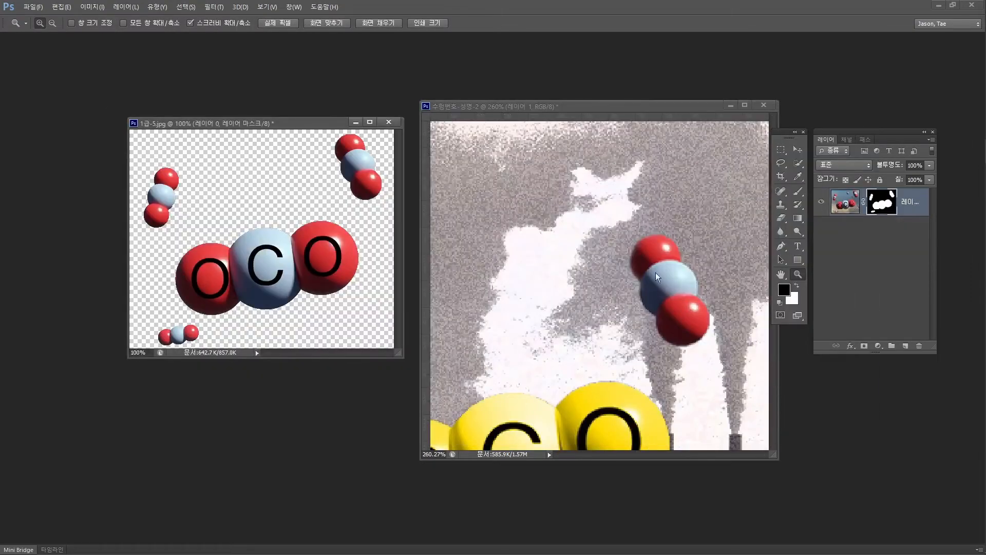
key("alt+Tab")
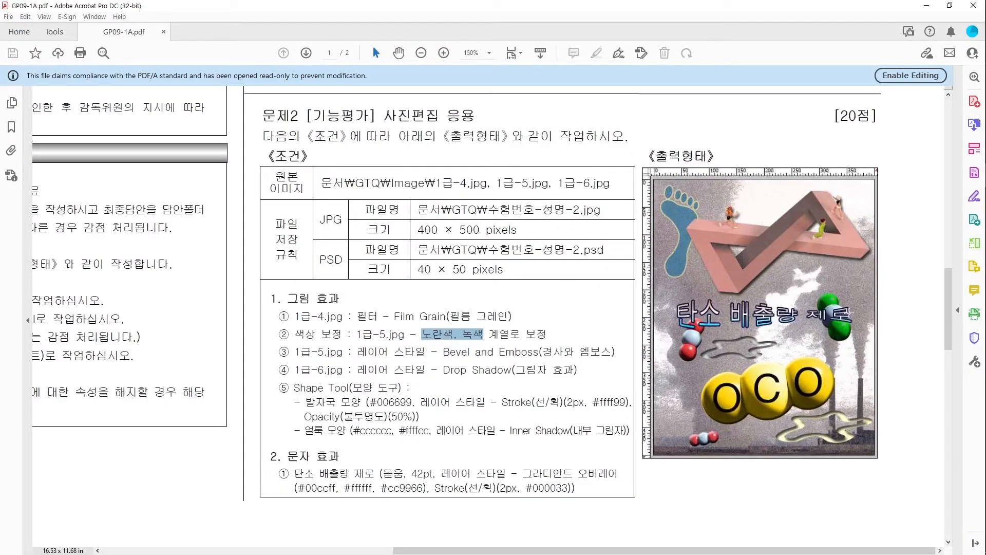
key("alt+Tab")
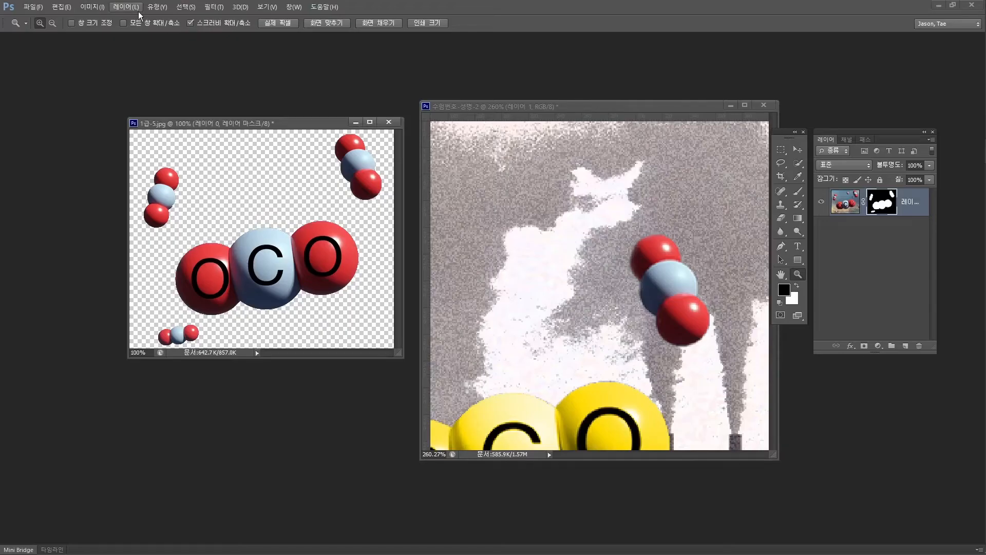
key("alt+Tab")
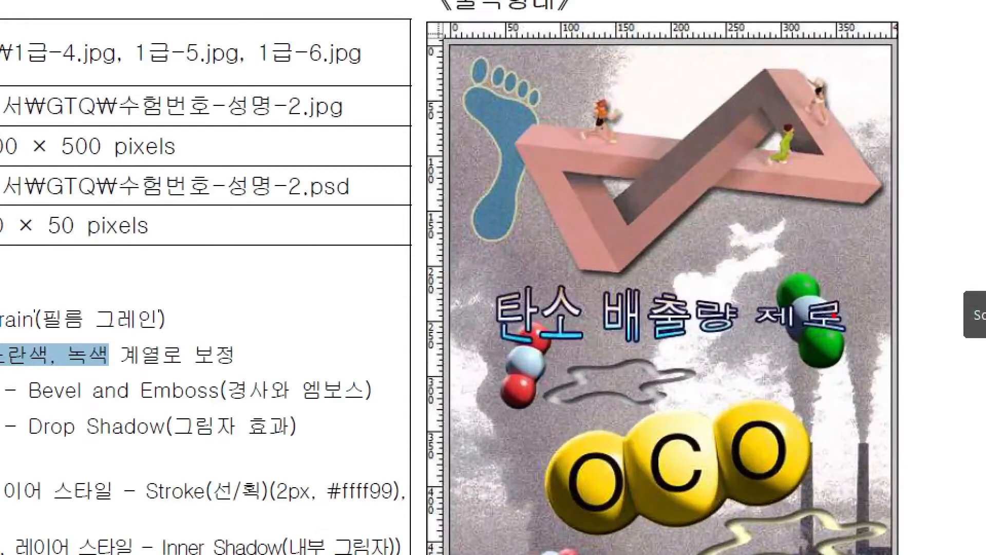
mouse_move(835, 314)
left_mouse_down()
mouse_move(802, 328)
mouse_move(784, 314)
mouse_move(834, 286)
mouse_move(837, 323)
left_mouse_up()
left_click_drag(784, 259, 834, 245)
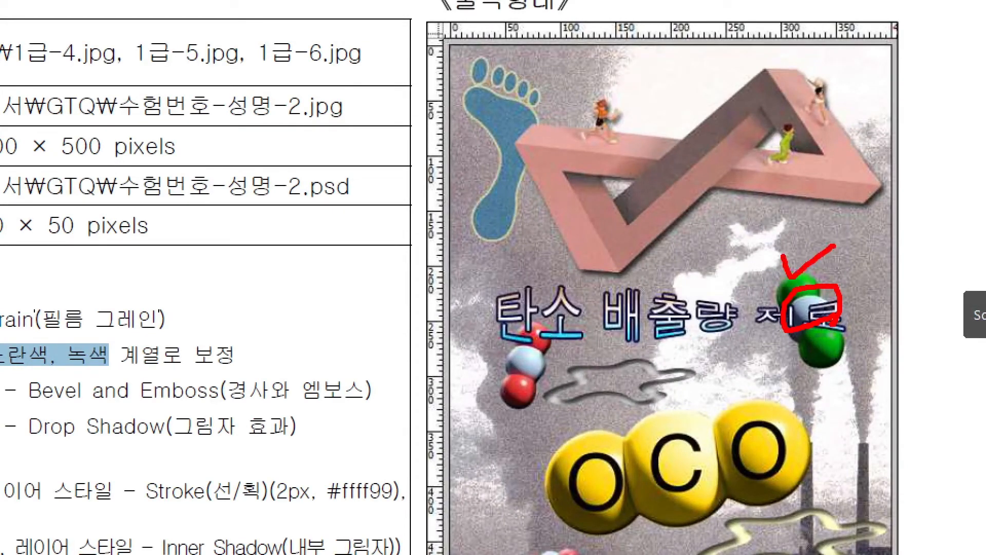
mouse_move(817, 397)
left_mouse_down()
mouse_move(827, 332)
mouse_move(861, 370)
left_mouse_up()
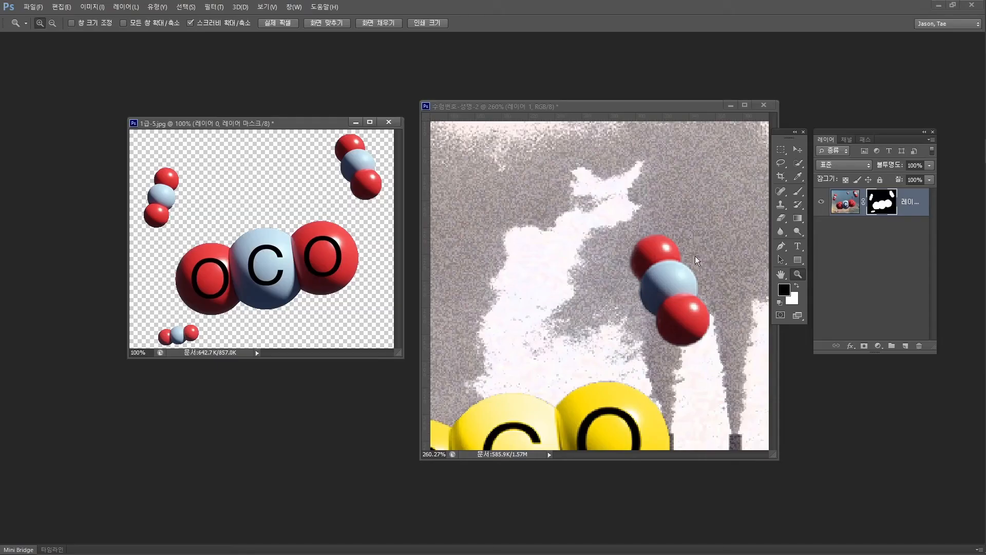
Close the 1급-5.jpg source document without saving its changes
key("w")
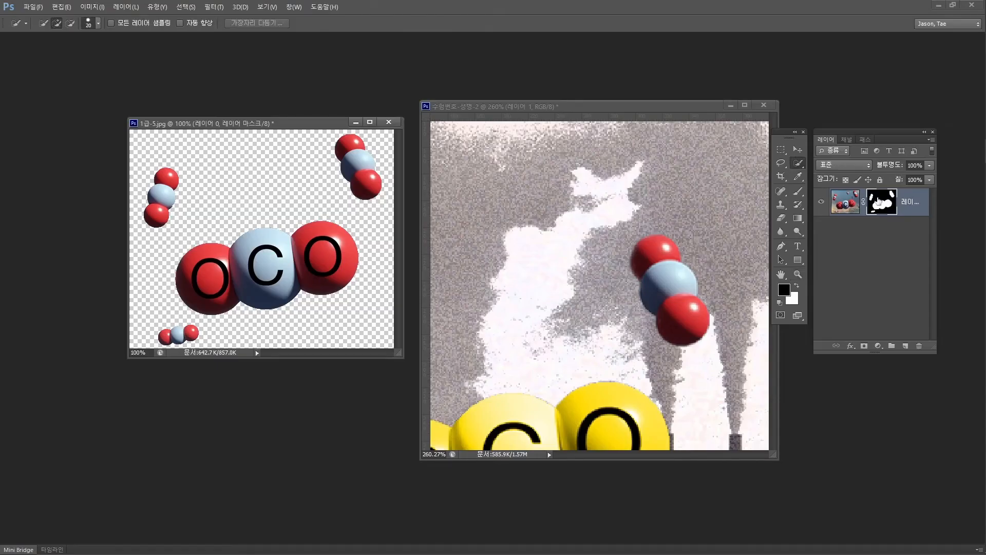
left_click(846, 203)
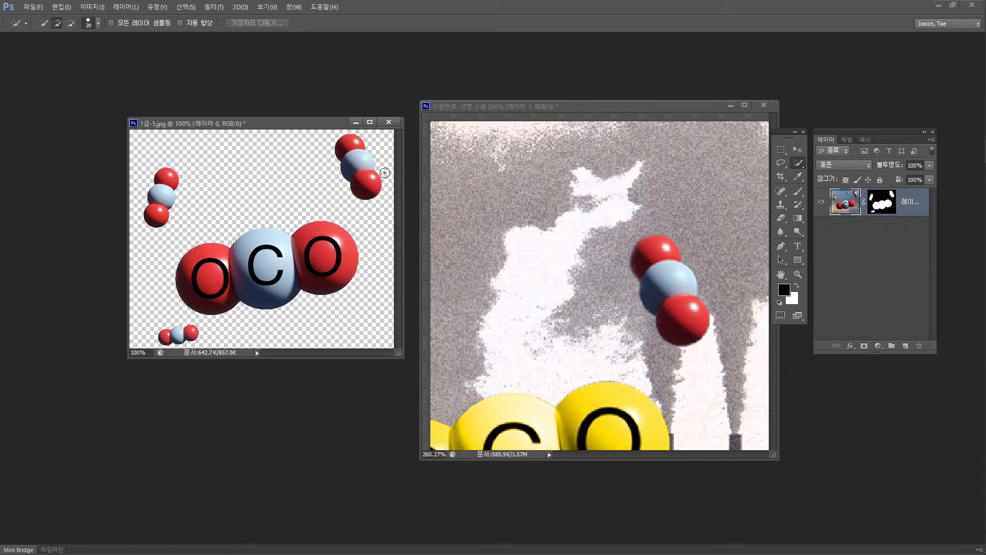
left_click(388, 122)
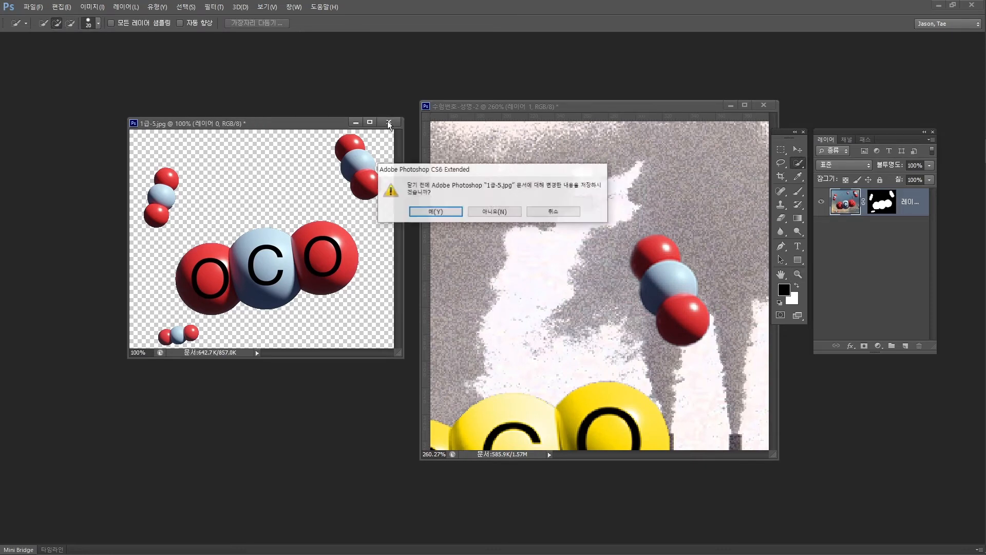
left_click(504, 211)
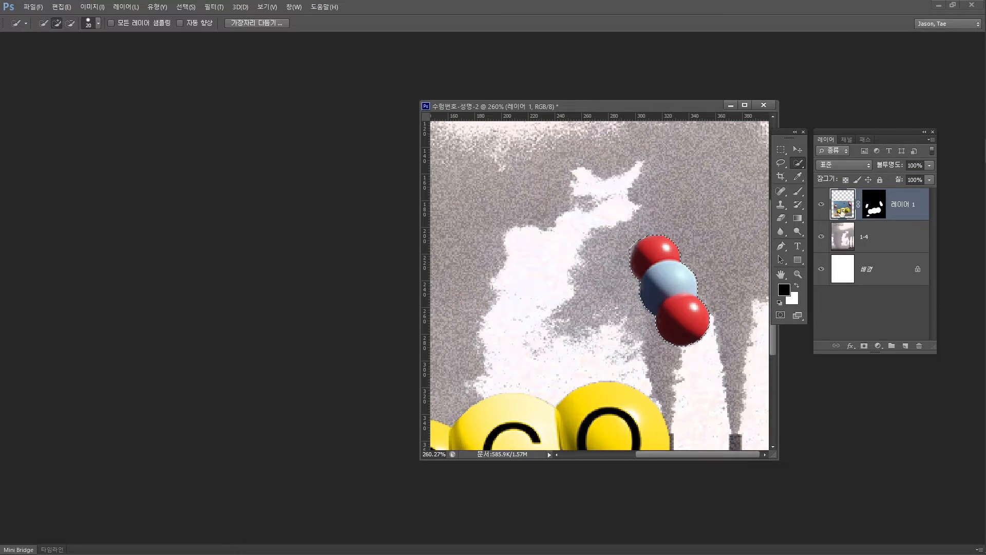
Limit the selection to the upper-right molecule's two red balls with the Quick Selection tool at brush size 9, subtracting the blue middle ball
left_click(799, 164)
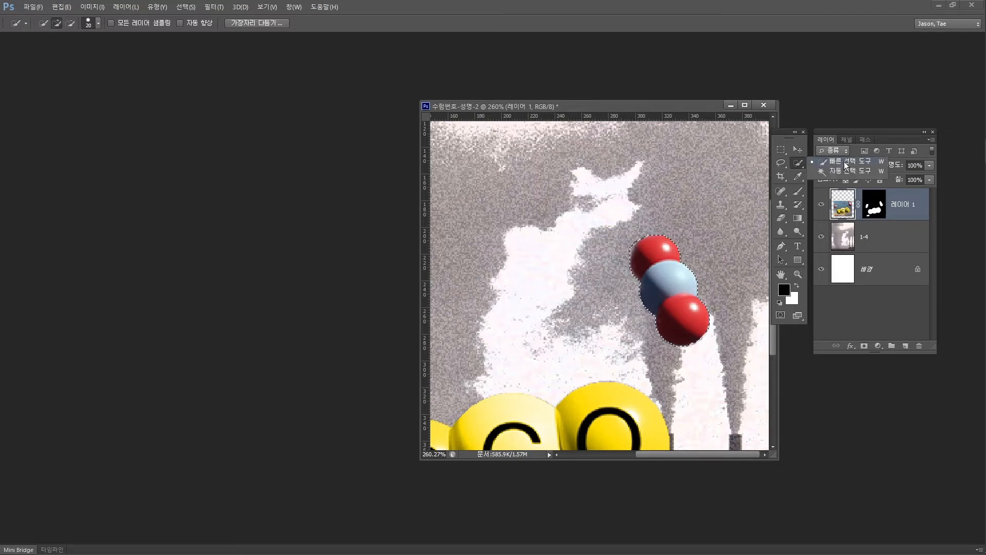
left_click(844, 161)
key("bracketleft")
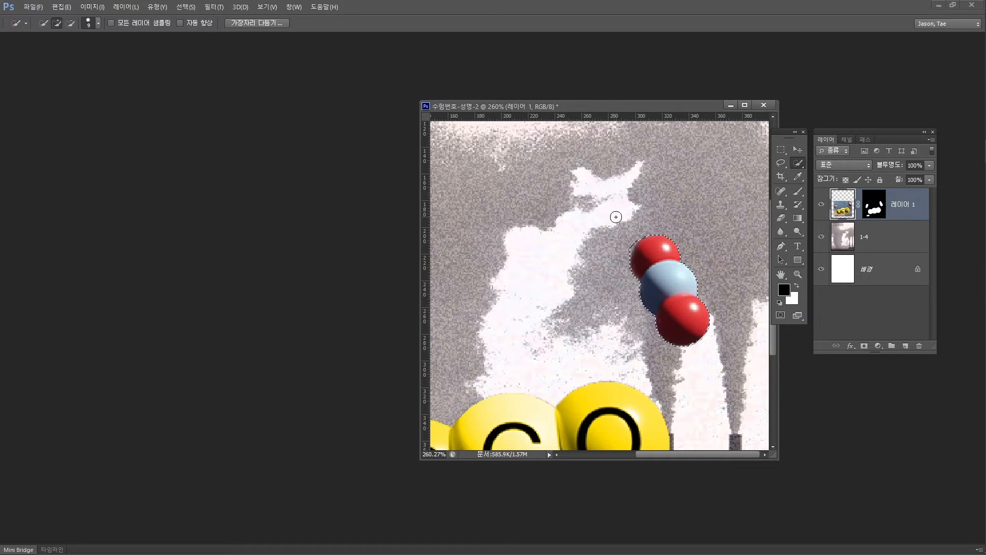
key("alt")
key("alt")
Colorize the two selected red balls green with Hue/Saturation, and deselect them
left_click(92, 7)
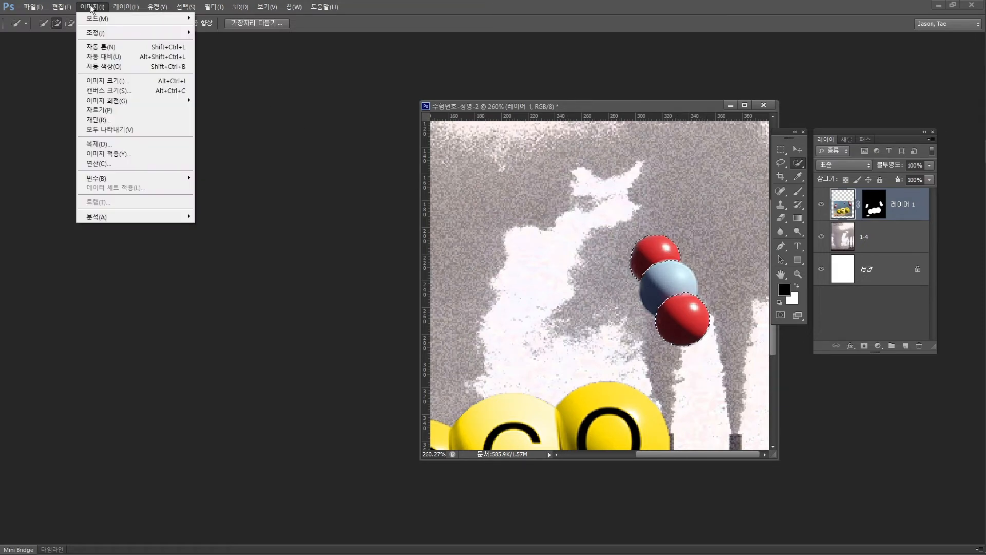
mouse_move(105, 33)
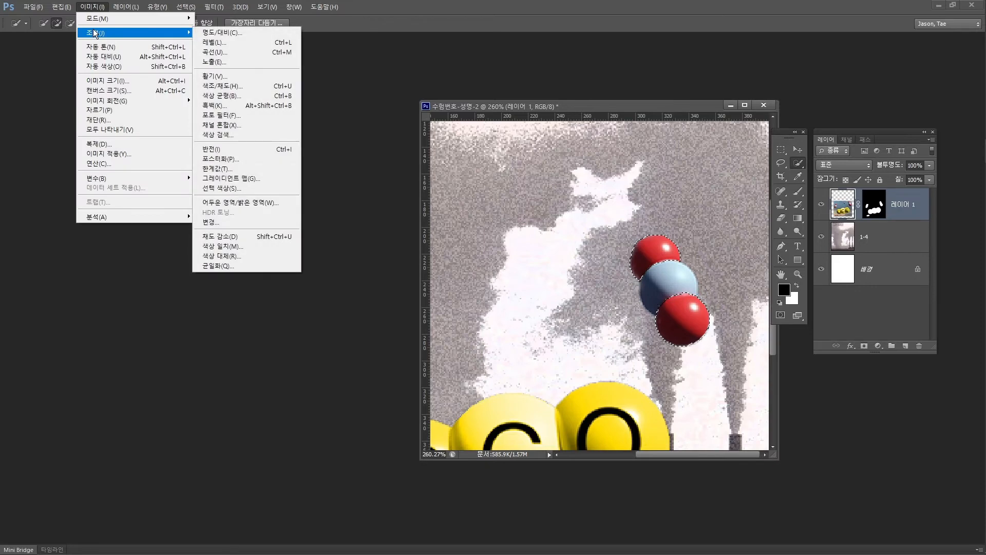
left_click(235, 87)
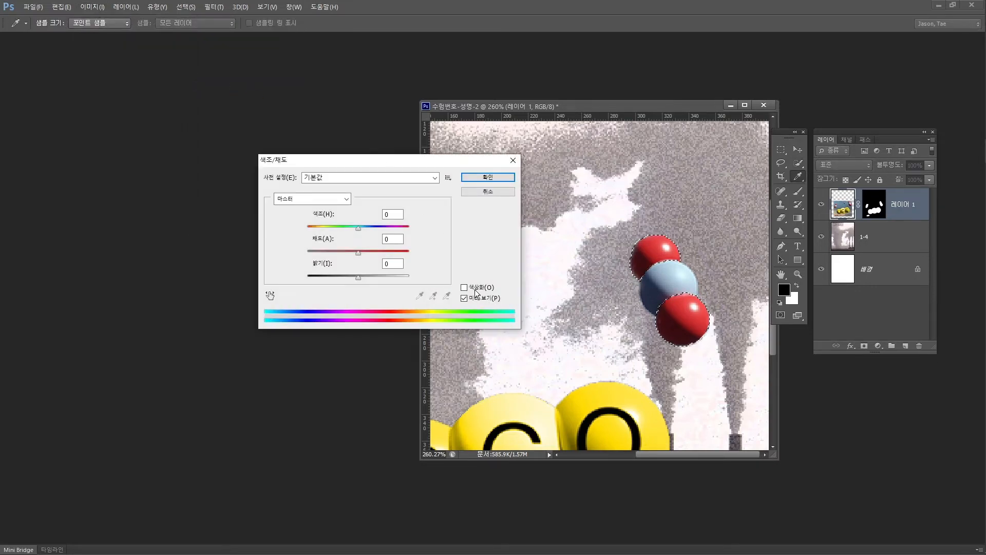
left_click(475, 290)
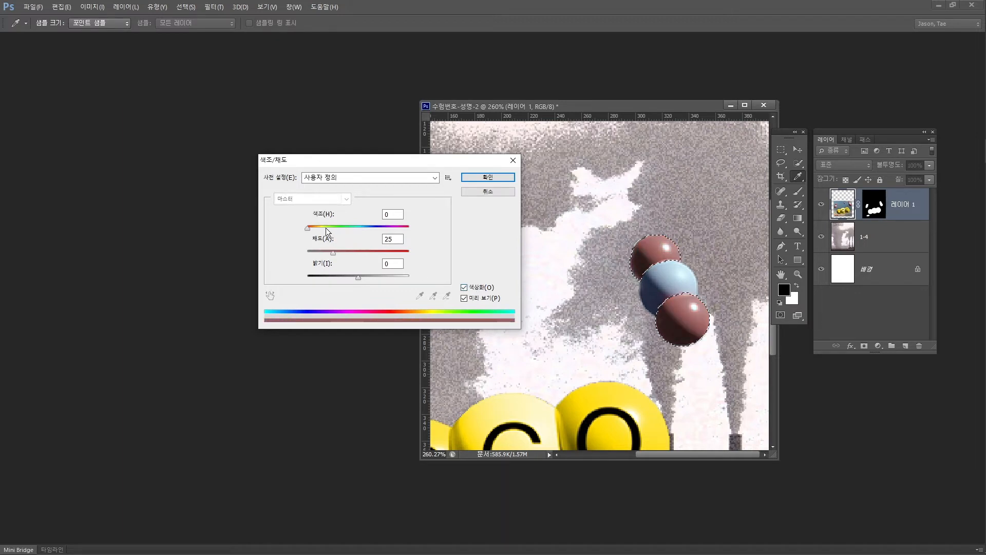
left_click_drag(326, 227, 390, 254)
left_click(488, 177)
key("w")
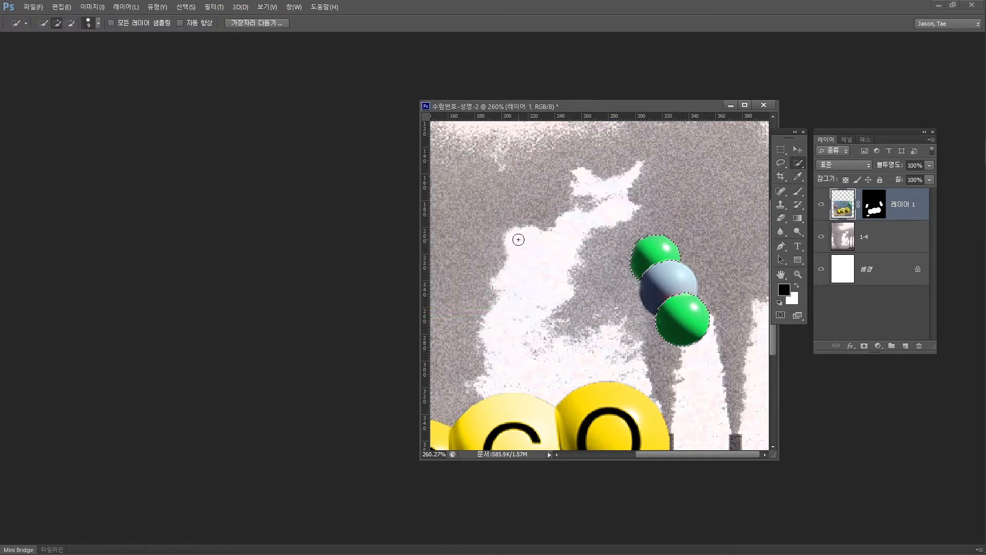
key("ctrl+d")
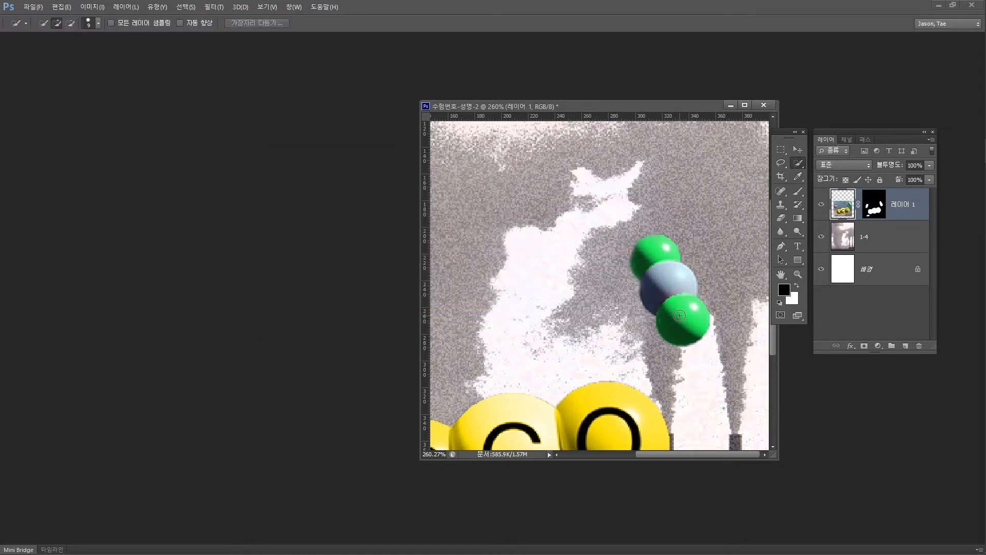
Read the layer style requirement for 1급-5.jpg in the exam PDF in Acrobat, and return to Photoshop
key("ctrl+0")
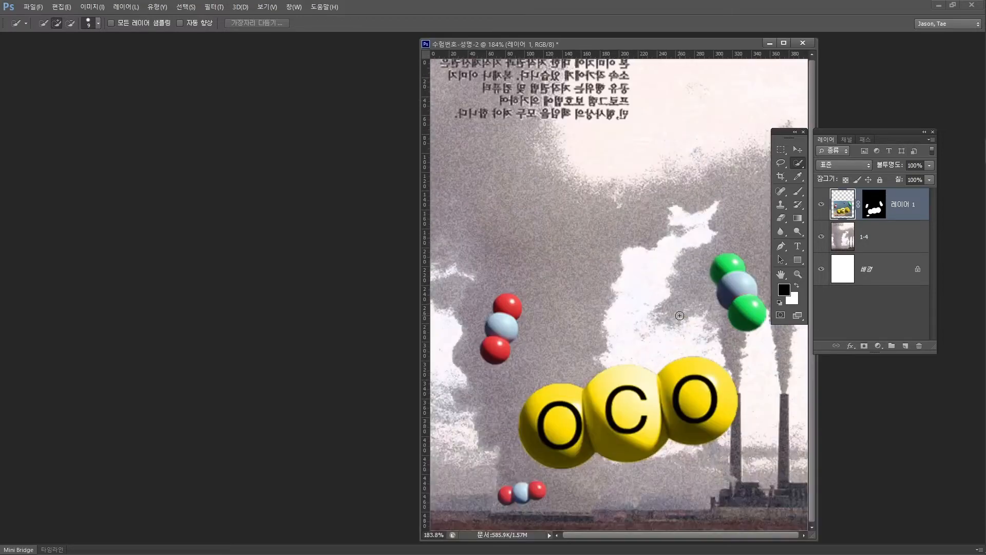
left_click_drag(611, 44, 526, 45)
key("alt+Tab")
left_click(408, 336)
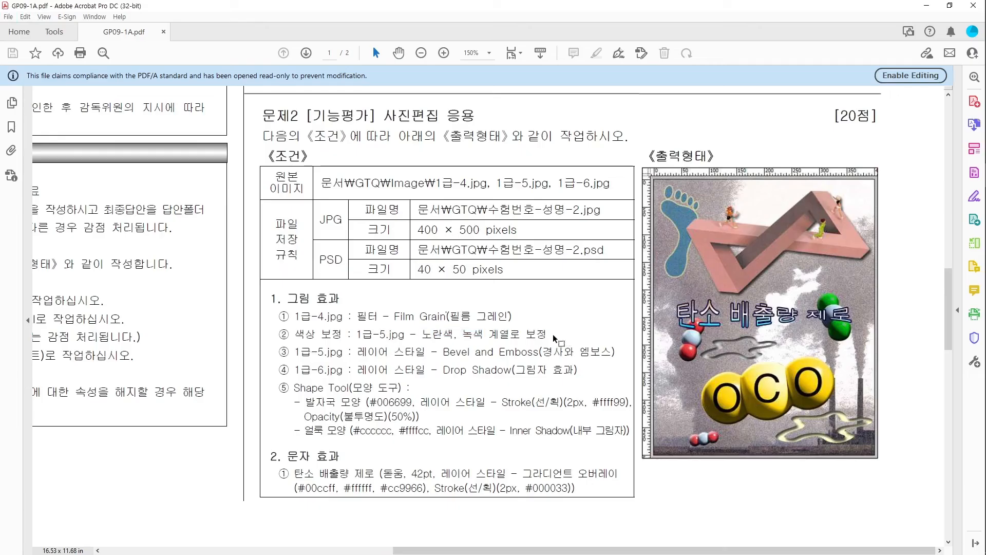
left_click_drag(558, 335, 465, 352)
left_click_drag(294, 354, 539, 357)
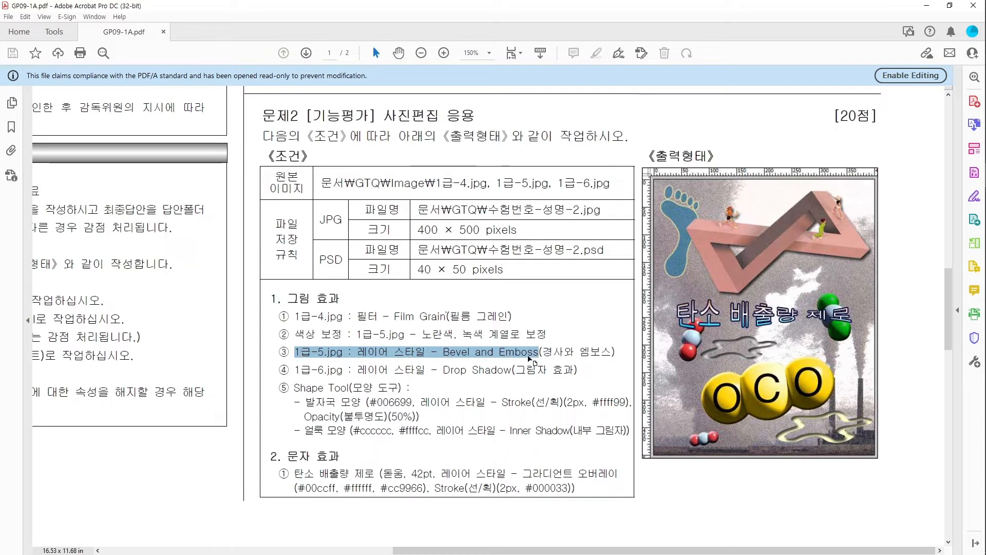
left_click(436, 353)
left_click_drag(352, 354, 618, 355)
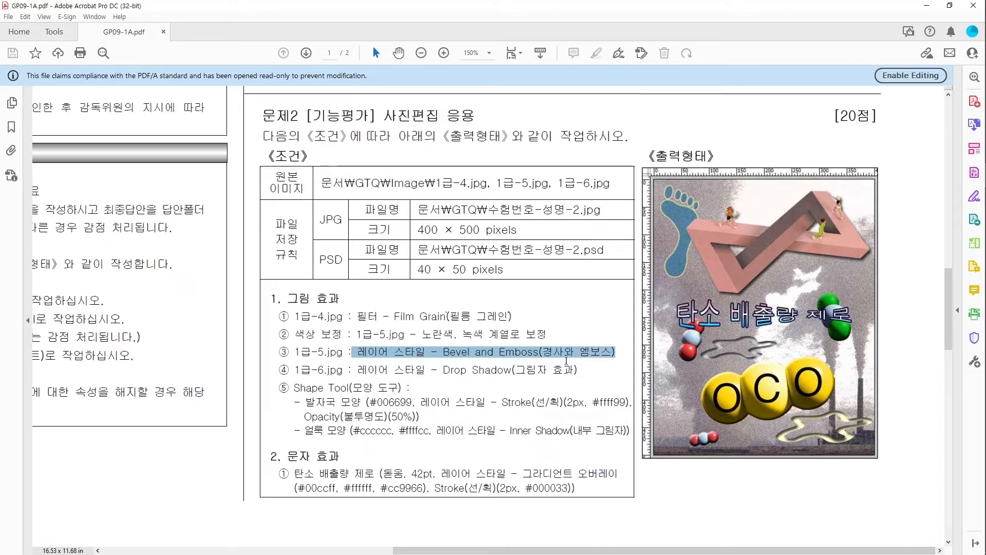
key("alt+Tab")
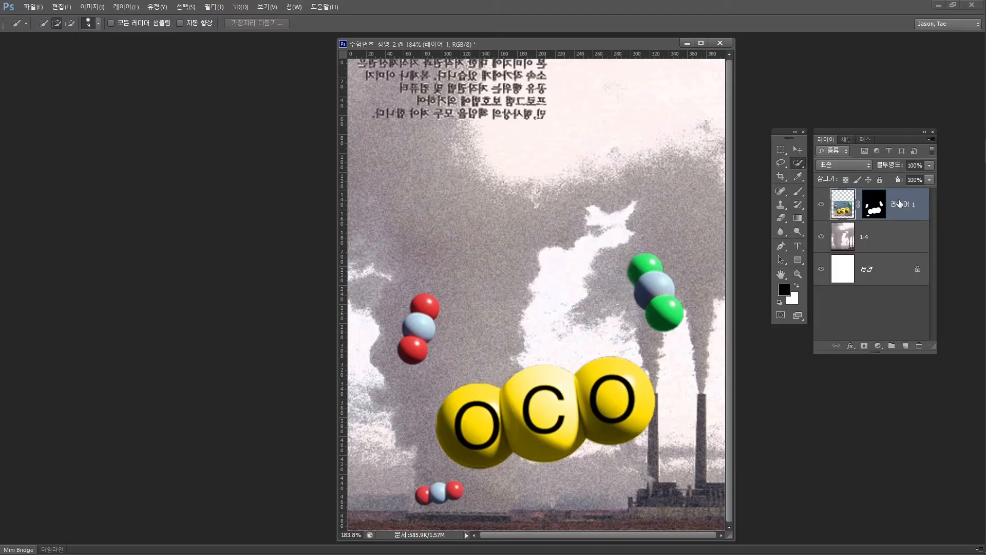
Apply a Bevel and Emboss (경사와 엠보스) layer style with default settings to 레이어 1
left_click(852, 348)
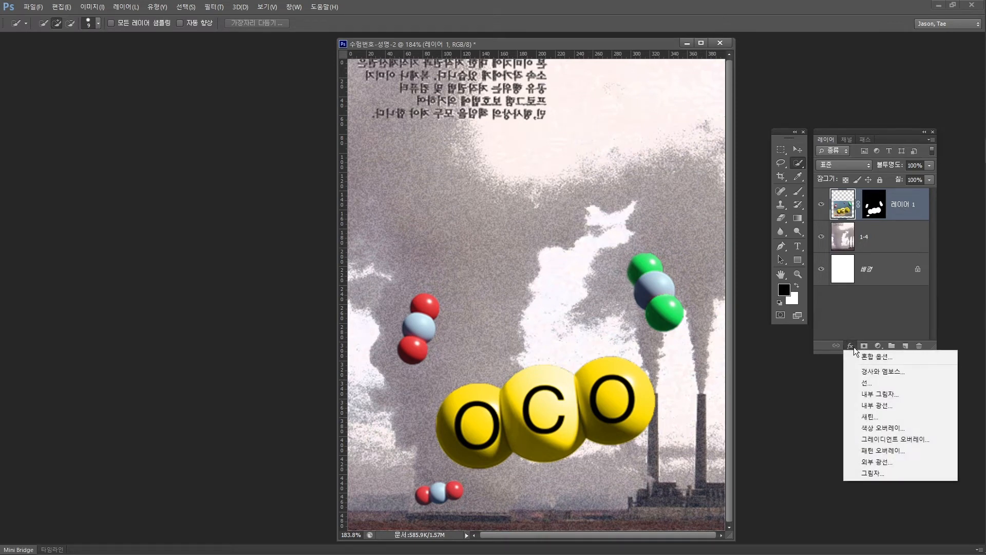
left_click(864, 372)
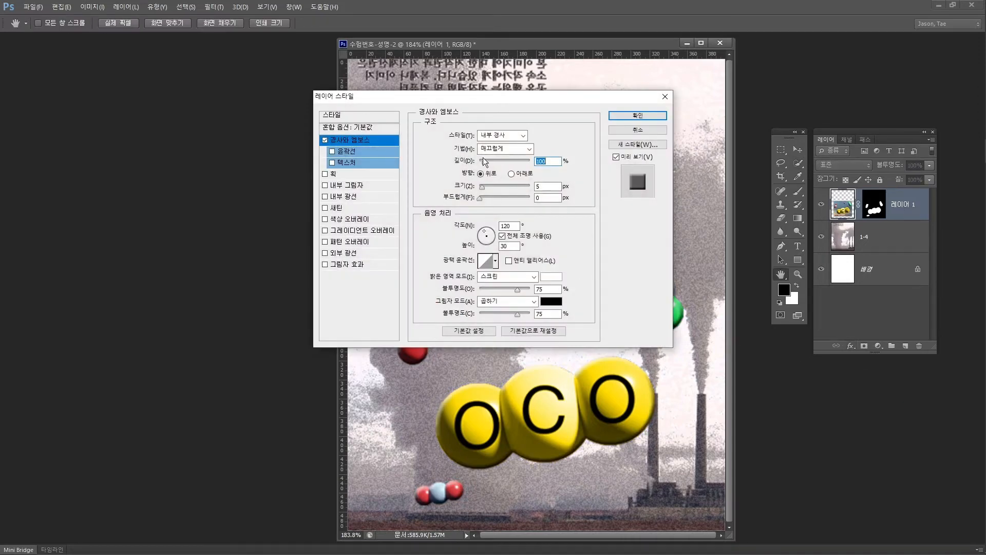
left_click(649, 116)
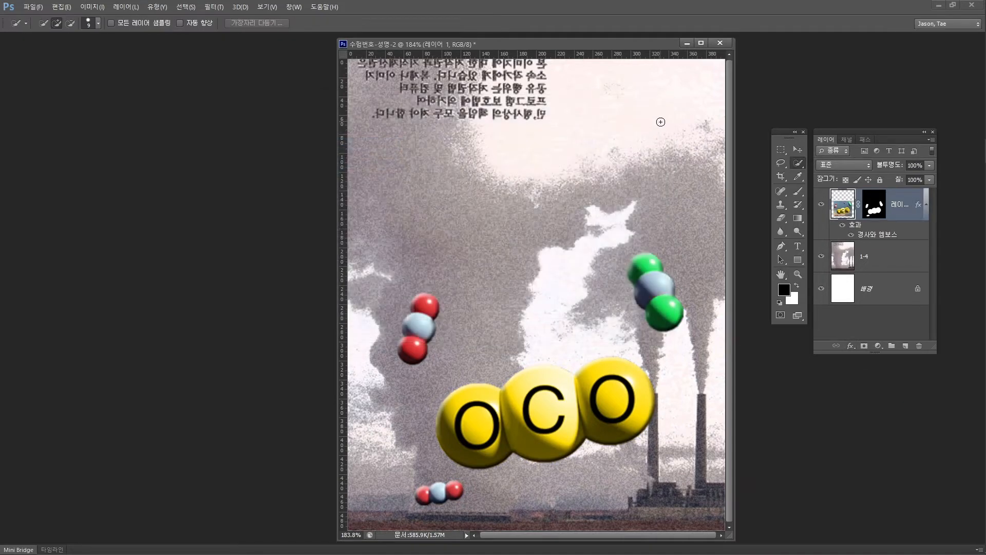
Toggle the layer effects of 레이어 1 off and on to compare the molecules with and without Bevel and Emboss
left_click(844, 226)
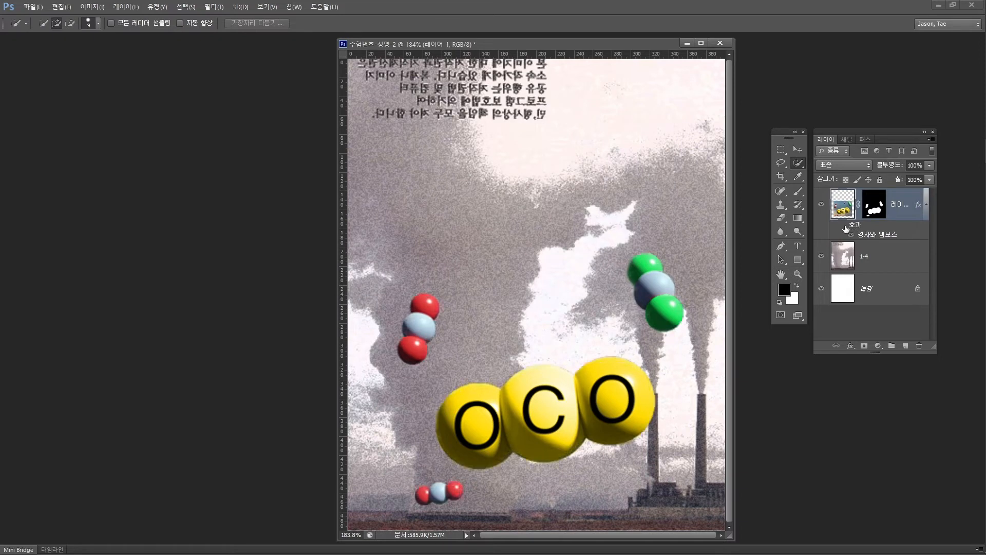
left_click(844, 226)
left_click(844, 226)
left_click(845, 227)
left_click(845, 227)
left_click(844, 227)
left_click(845, 227)
left_click(845, 227)
left_click(845, 227)
left_click(845, 227)
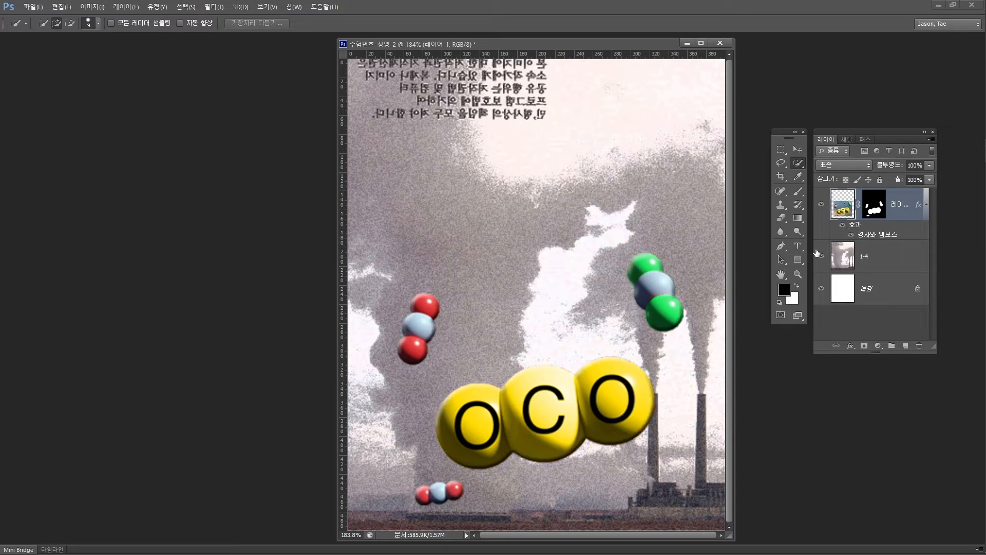
left_click(843, 227)
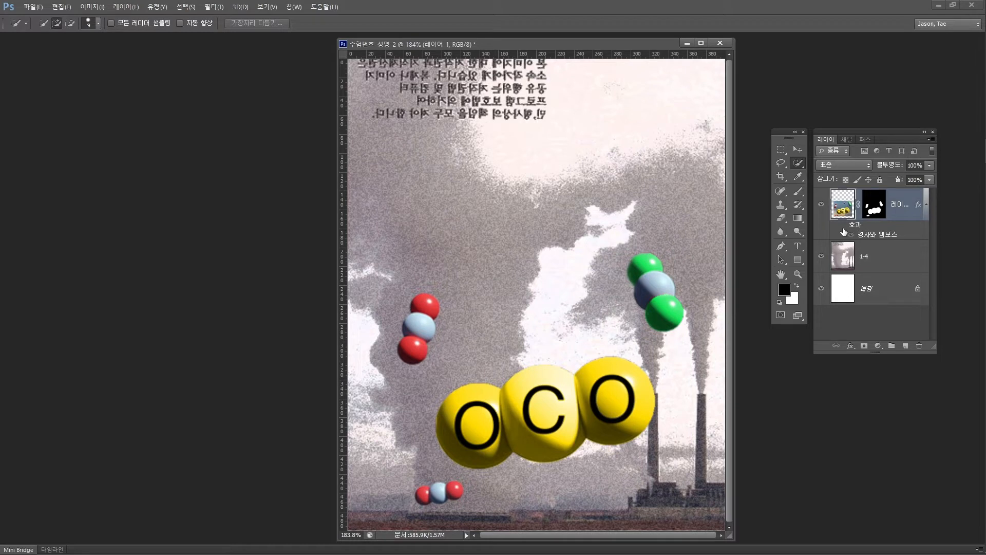
left_click(843, 231)
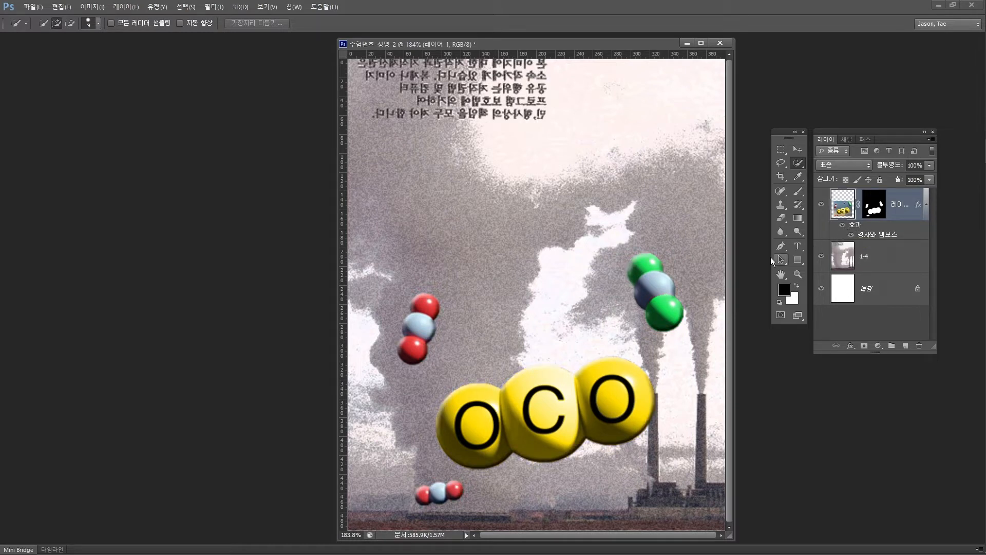
Check the 1급-6.jpg layer style requirement in the exam PDF in Acrobat, and open 1급-6.jpg in Photoshop beside the composite
key("alt+Tab")
left_click_drag(294, 370, 587, 383)
key("alt+Tab")
left_click(32, 7)
left_click(42, 30)
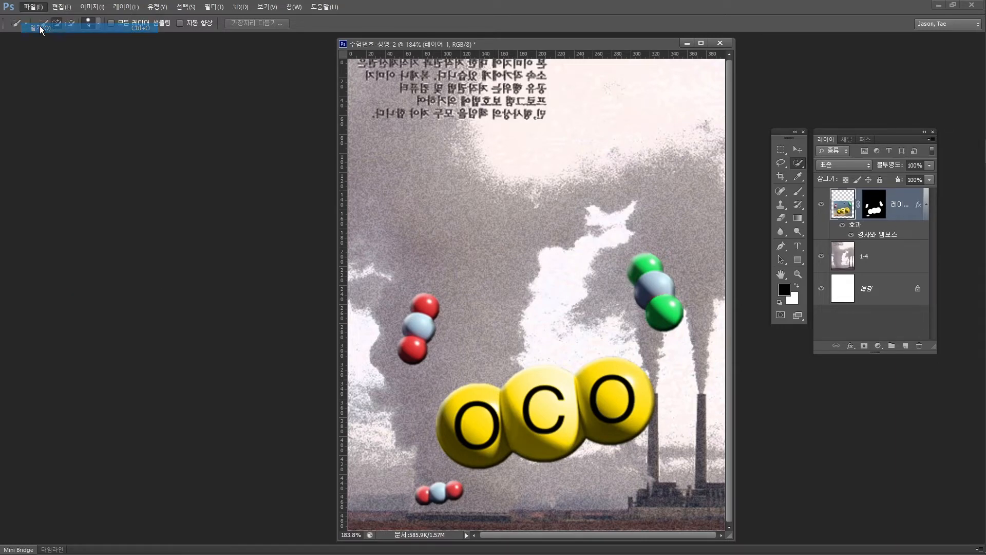
left_click(488, 257)
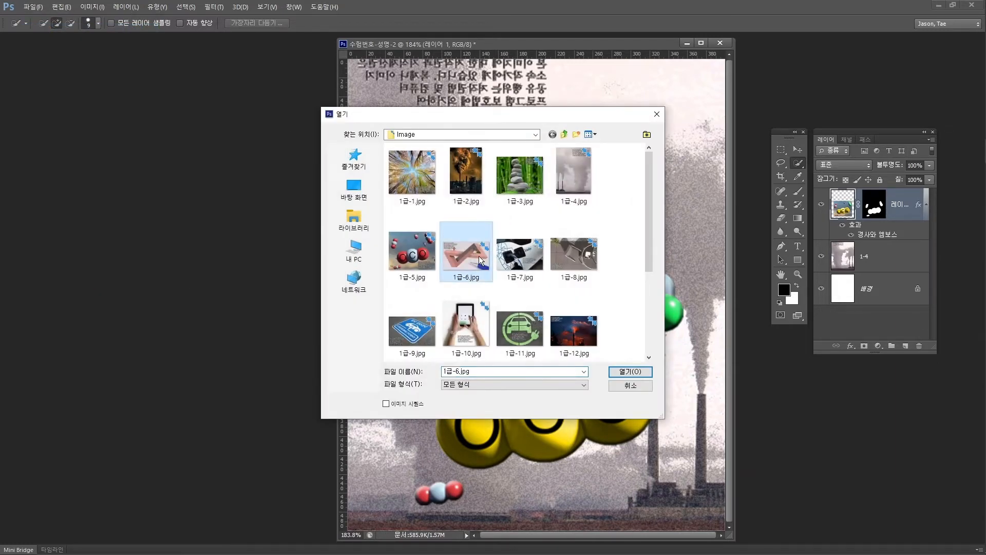
left_click(631, 372)
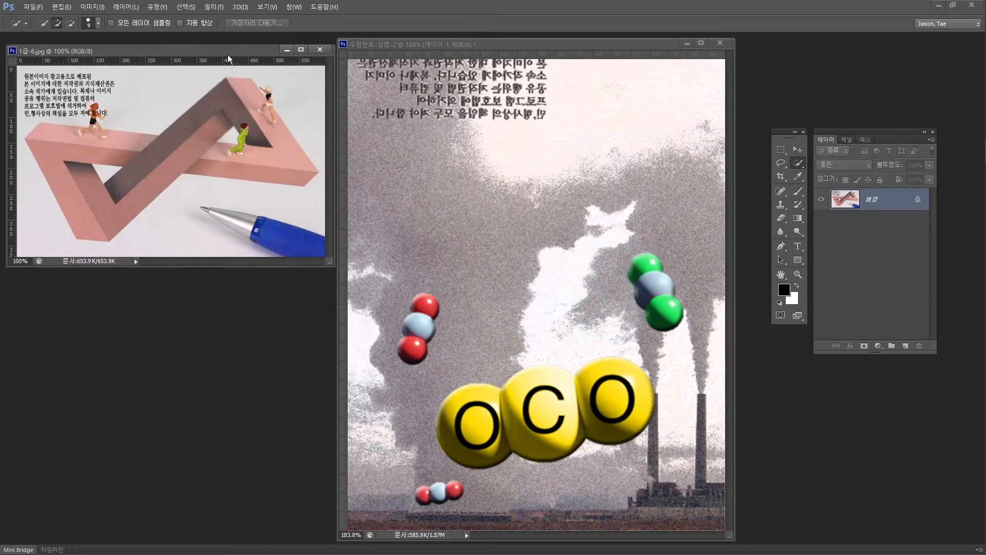
left_click_drag(228, 51, 372, 188)
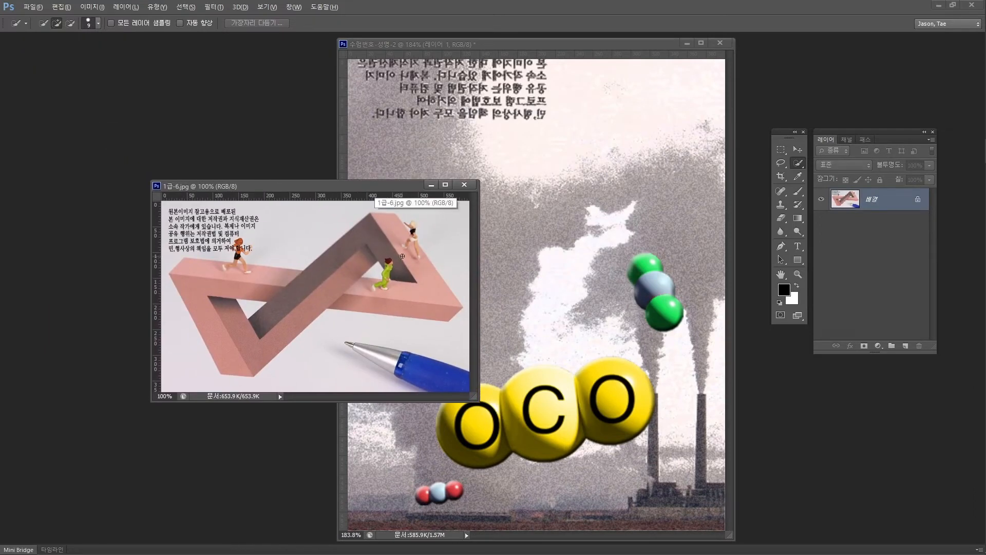
Check the sample output in the exam PDF, and select the pink impossible triangle in 1급-6.jpg with the Quick Selection tool at brush size 20
key("alt+Tab")
left_click(727, 211)
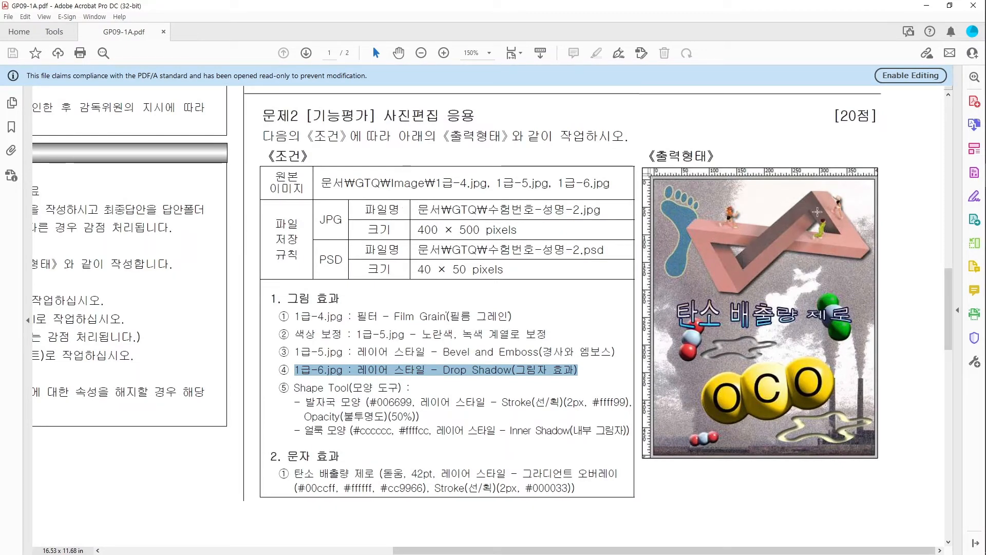
key("alt+Tab")
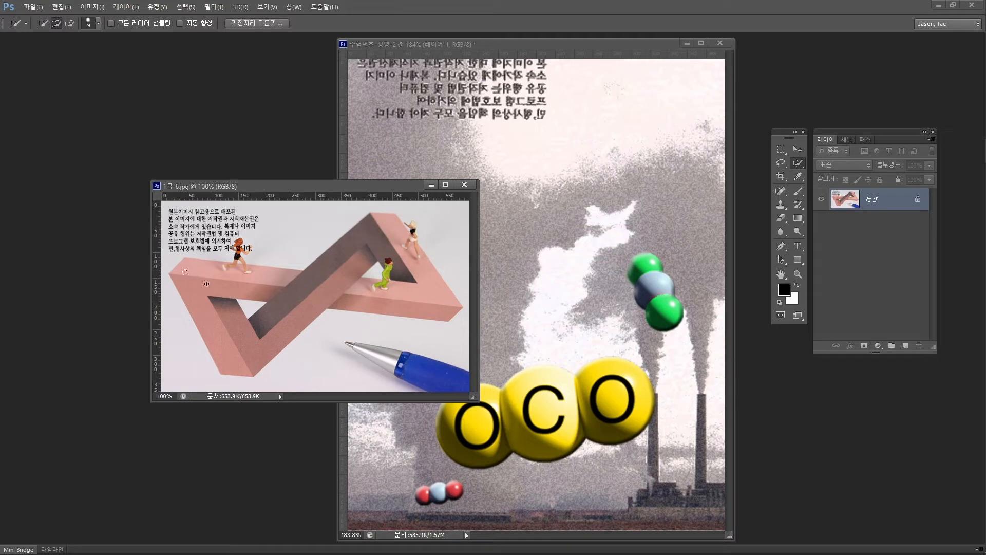
left_click(185, 272)
key("ctrl+d")
left_click_drag(188, 273, 286, 294)
key("bracketright")
key("bracketright")
key("bracketright")
left_click_drag(307, 322, 324, 303)
key("alt")
mouse_move(304, 283)
left_mouse_down()
mouse_move(366, 234)
mouse_move(387, 265)
mouse_move(413, 261)
mouse_move(432, 296)
left_mouse_up()
Compare with the exam PDF's sample output, and subtract the background gap behind the green figure from the selection
key("alt+Tab")
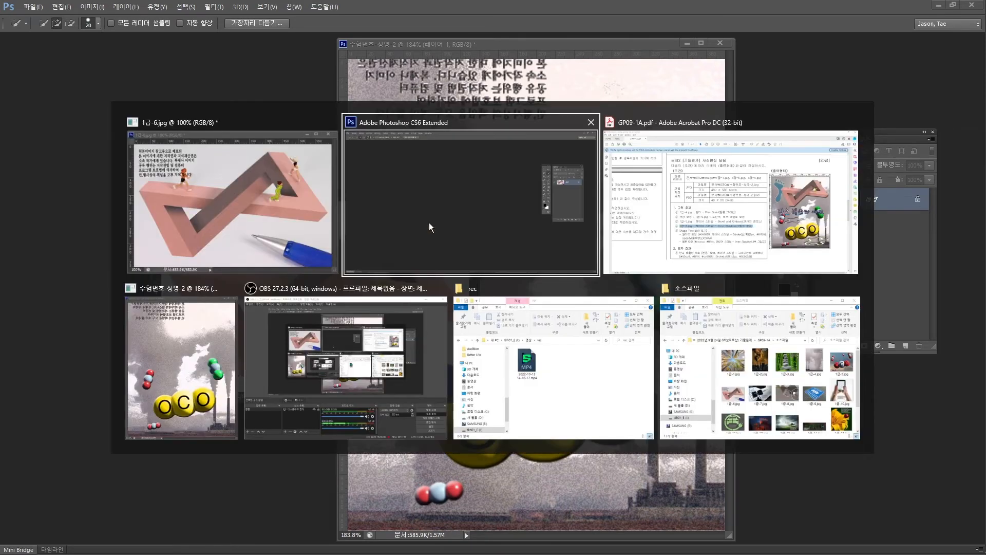
key("Tab")
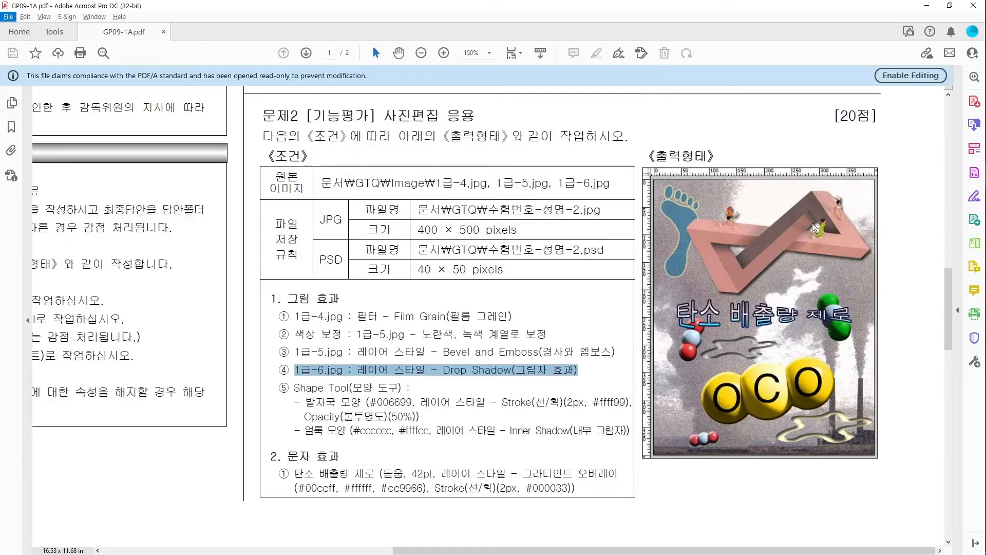
key("alt+Tab")
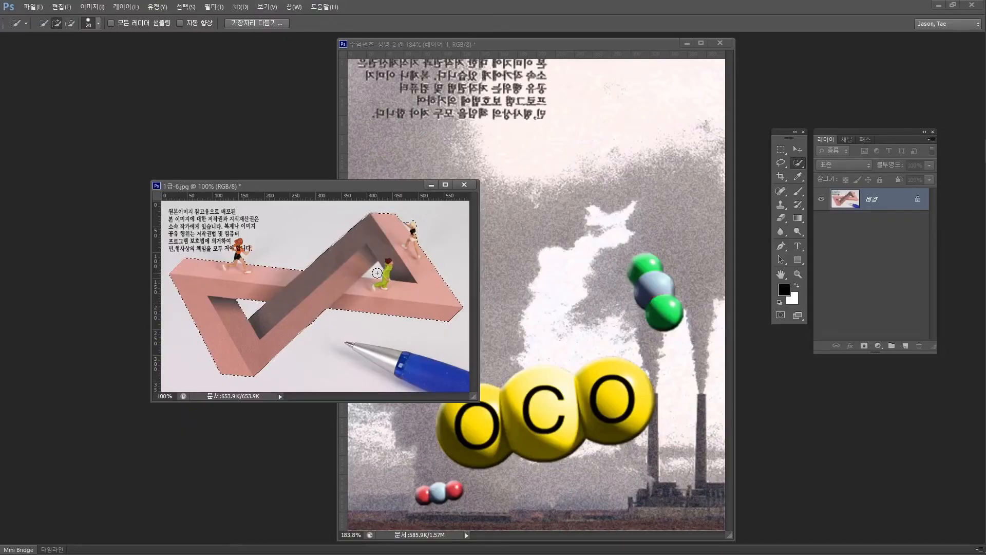
left_click(376, 272, "alt")
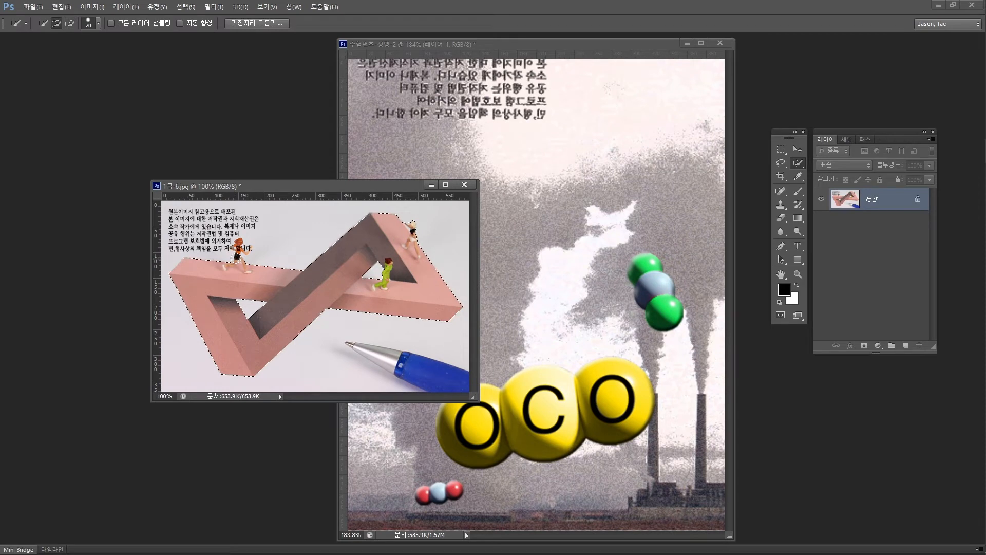
Add the orange running figure to the selection with the Quick Selection tool at brush size 7, refining its edges with a smaller brush
key("z")
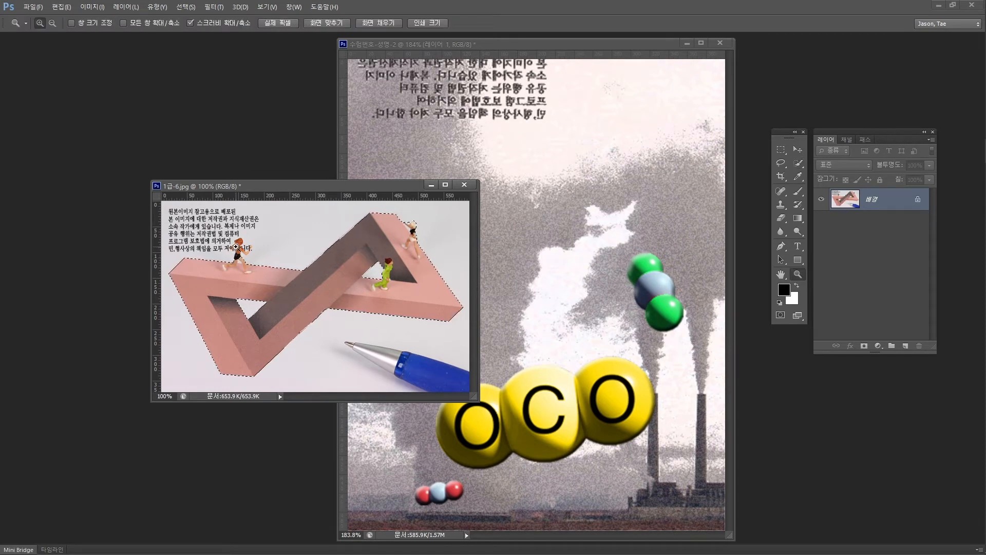
left_click(236, 251)
left_click(238, 259)
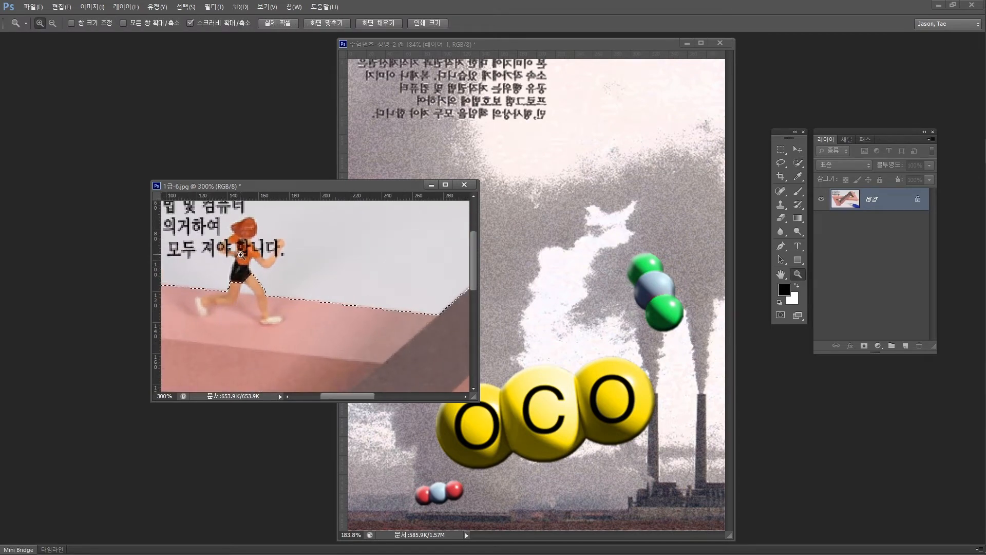
key("w")
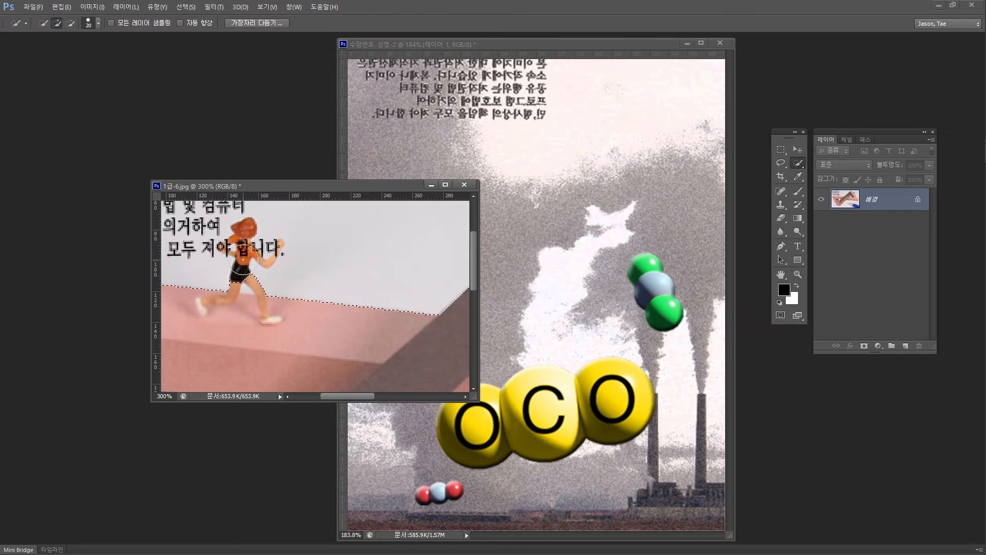
key("bracketleft")
key("bracketleft")
key("bracketleft")
key("bracketleft")
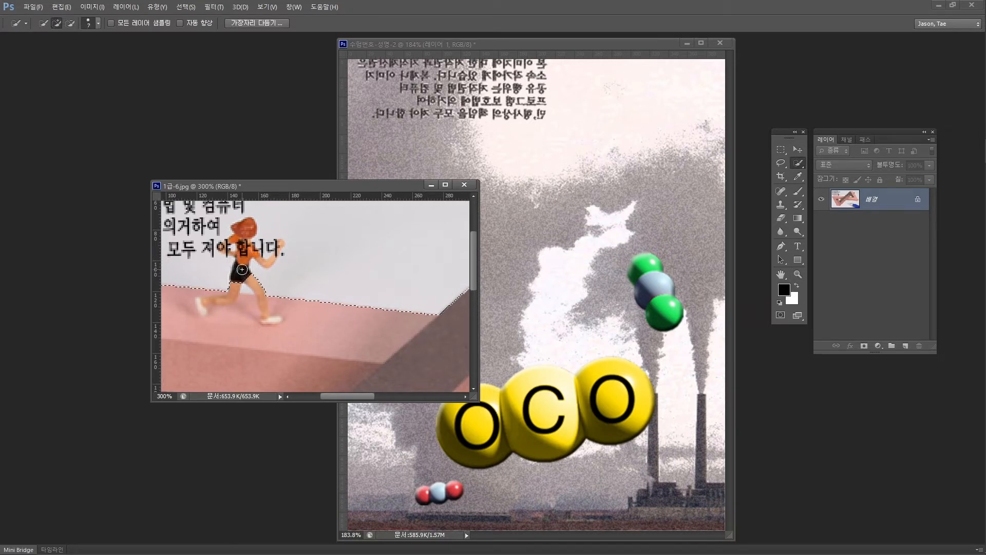
mouse_move(242, 277)
left_mouse_down()
mouse_move(244, 231)
mouse_move(223, 248)
mouse_move(267, 264)
mouse_move(280, 243)
left_mouse_up()
key("bracketleft")
key("bracketleft")
key("bracketleft")
key("alt")
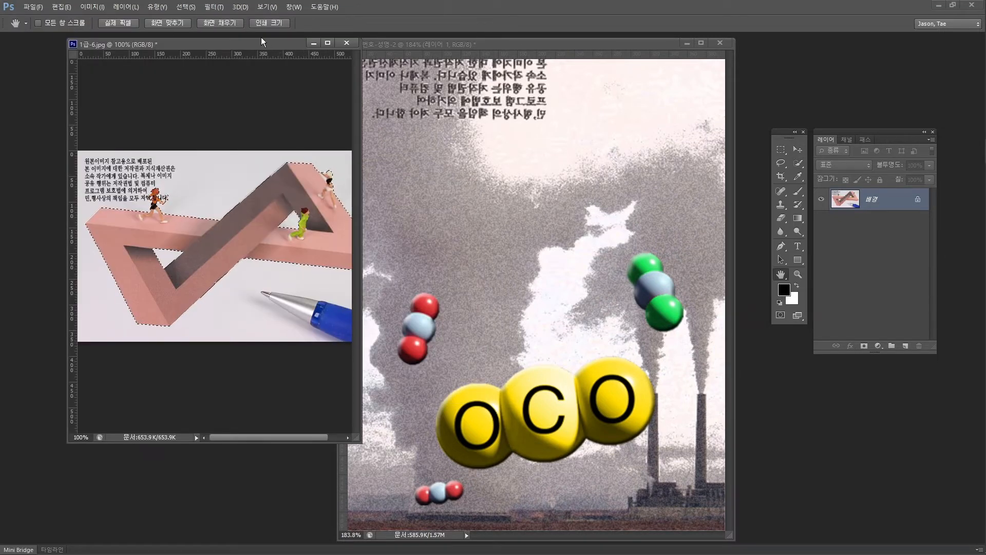
Hide the background of 1급-6.jpg by turning the selection into a layer mask
left_click_drag(262, 49, 254, 92)
key("v")
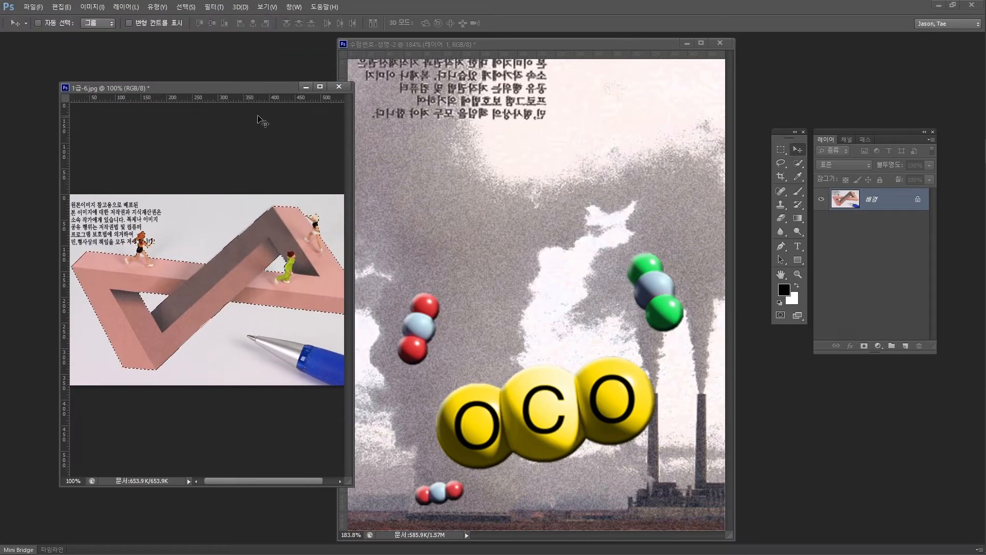
left_click(864, 346)
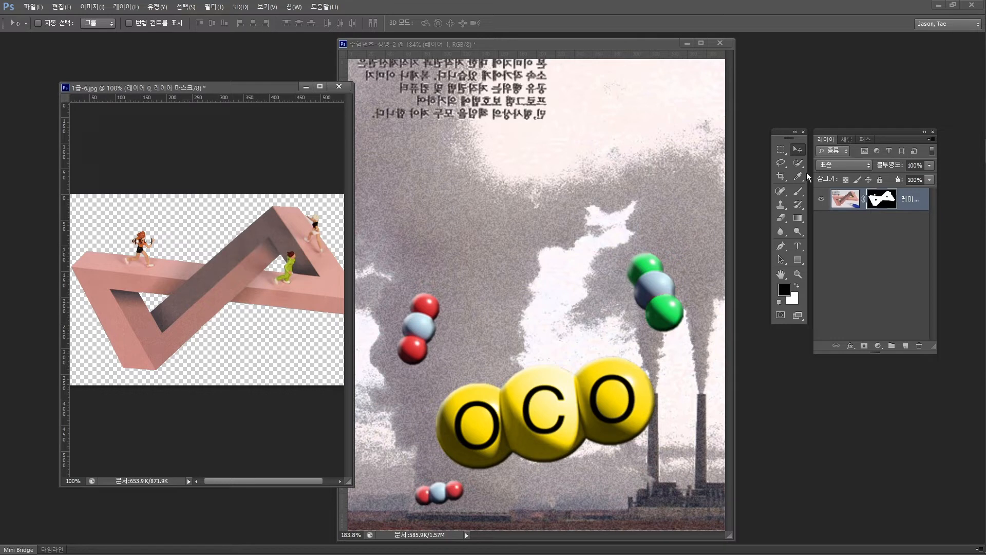
Copy the masked pink shape into the 수험번호-성명-2 composite, and close 1급-6.jpg without saving
left_click_drag(271, 247, 472, 223)
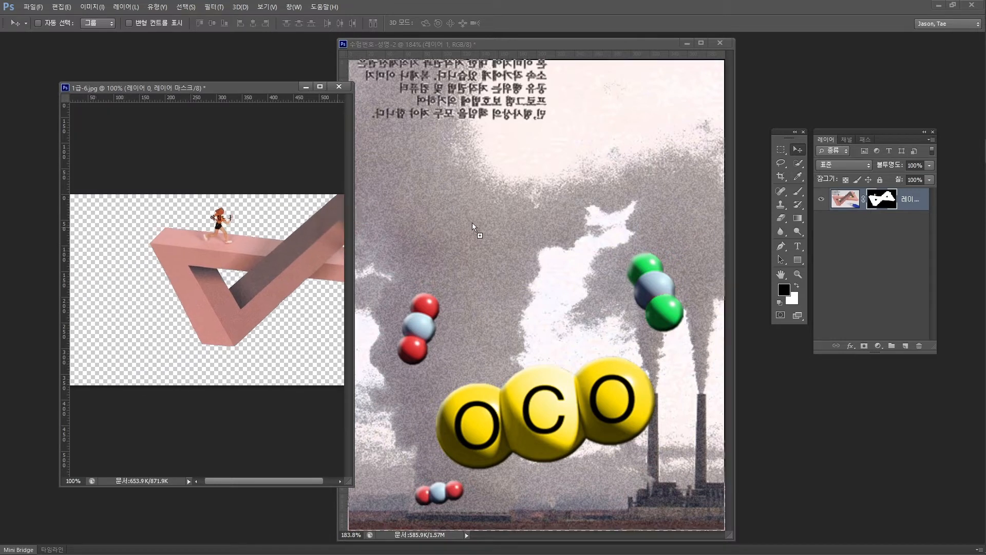
left_click_drag(541, 246, 543, 249)
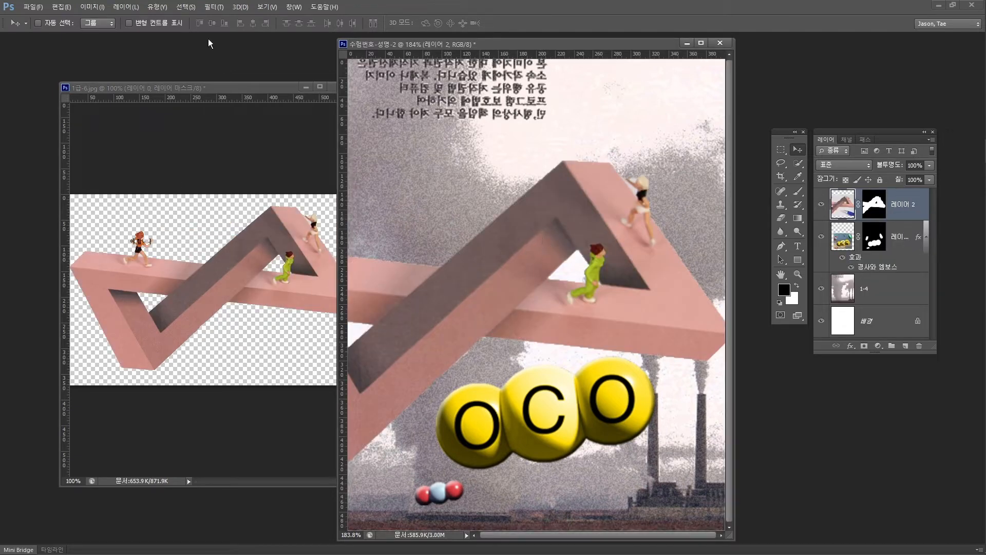
left_click(242, 88)
left_click(339, 87)
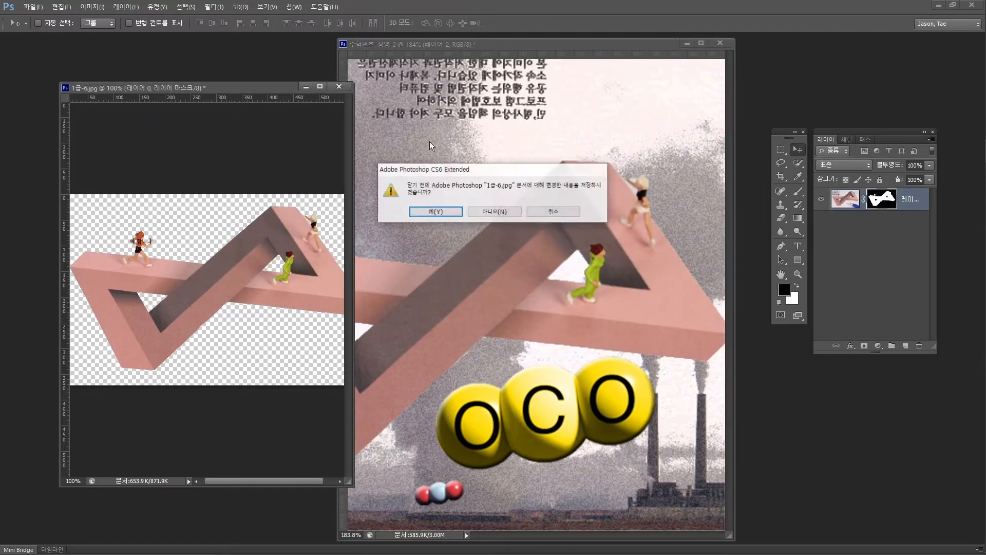
left_click(508, 212)
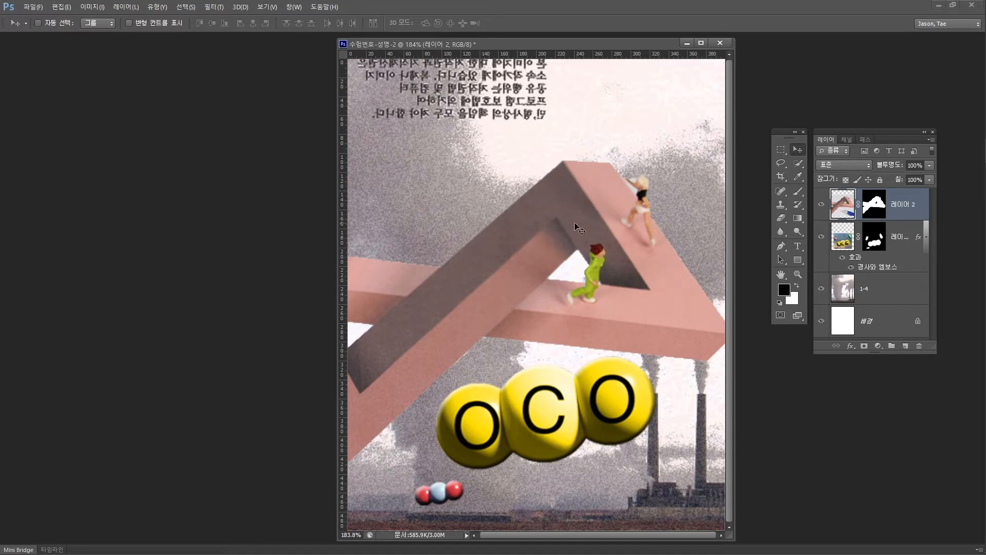
left_click_drag(531, 221, 554, 211)
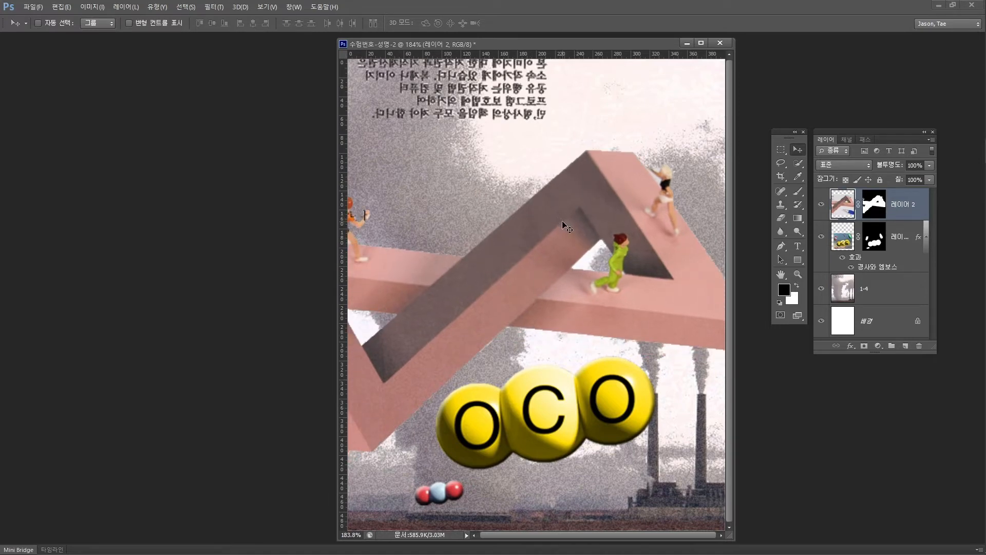
Check the shape's position in the exam PDF, and add a vertical guide at about 60 px and a horizontal guide at about 200 px
key("alt+Tab")
key("Tab")
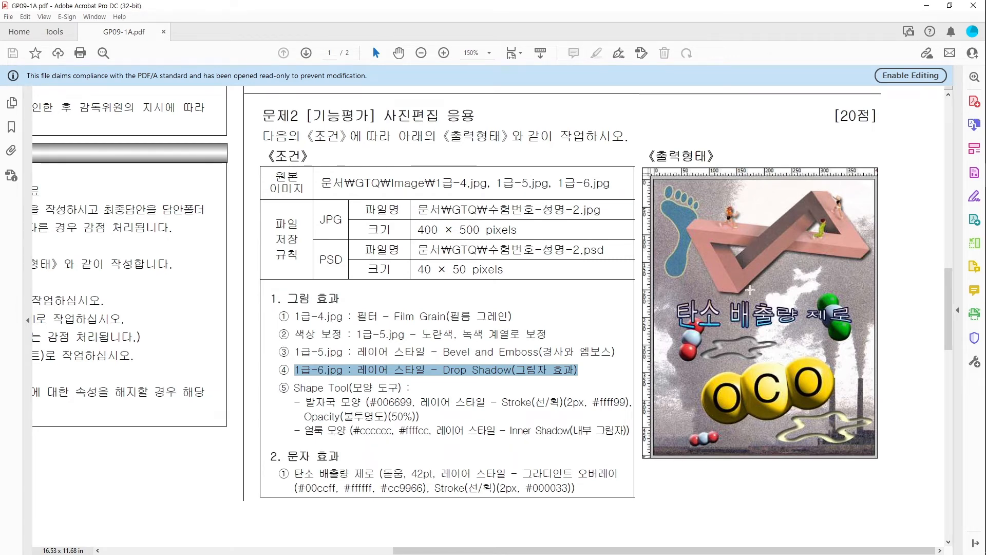
key("alt+Tab")
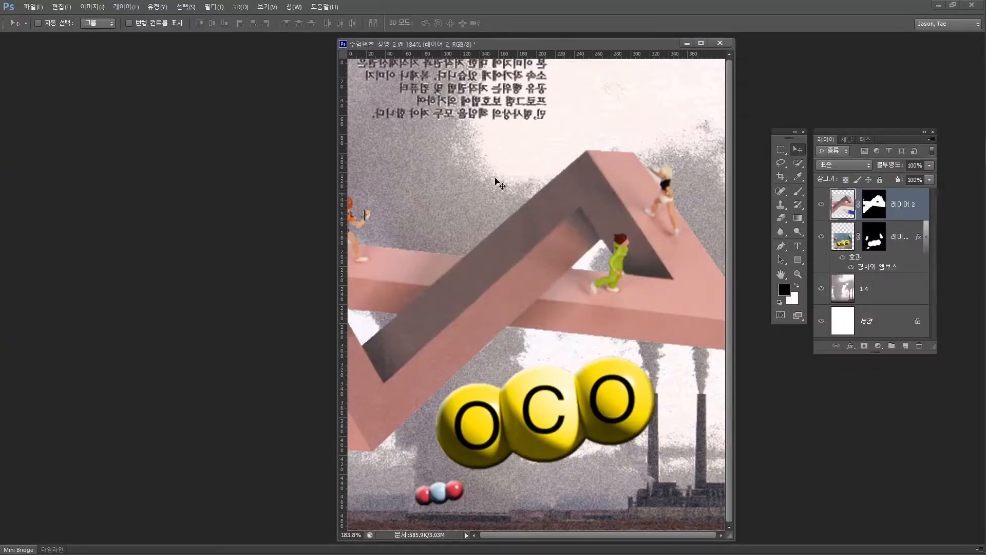
key("ctrl+minus")
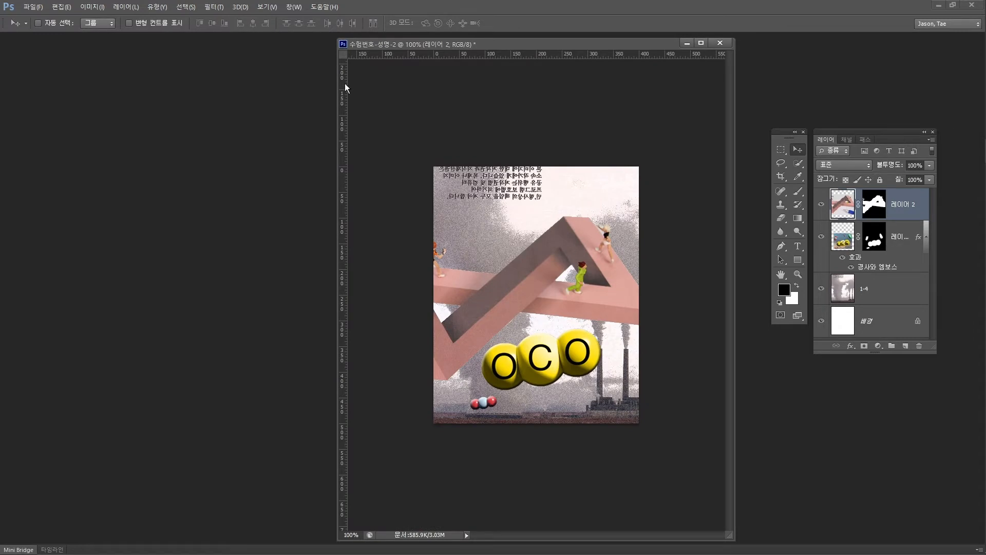
left_click_drag(343, 84, 465, 84)
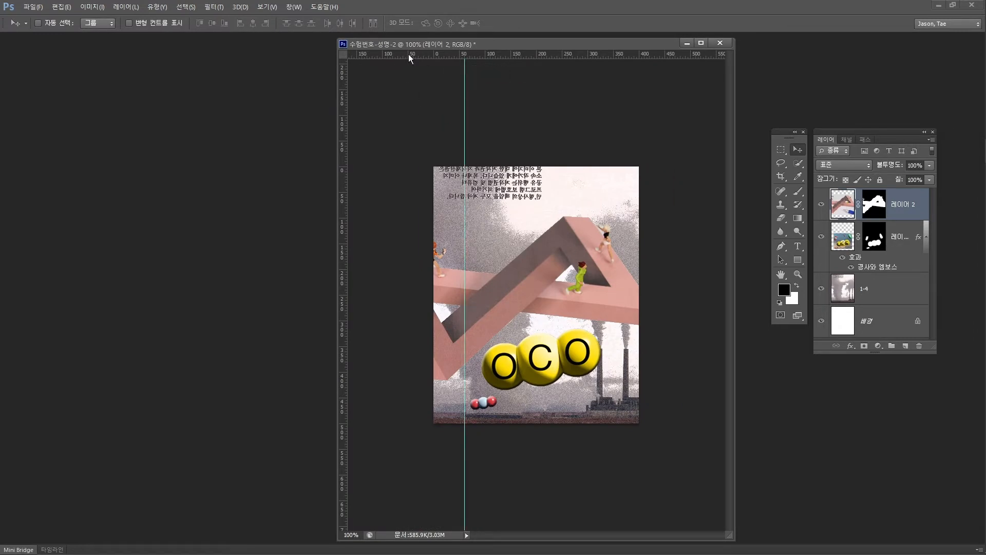
left_click_drag(412, 55, 457, 269)
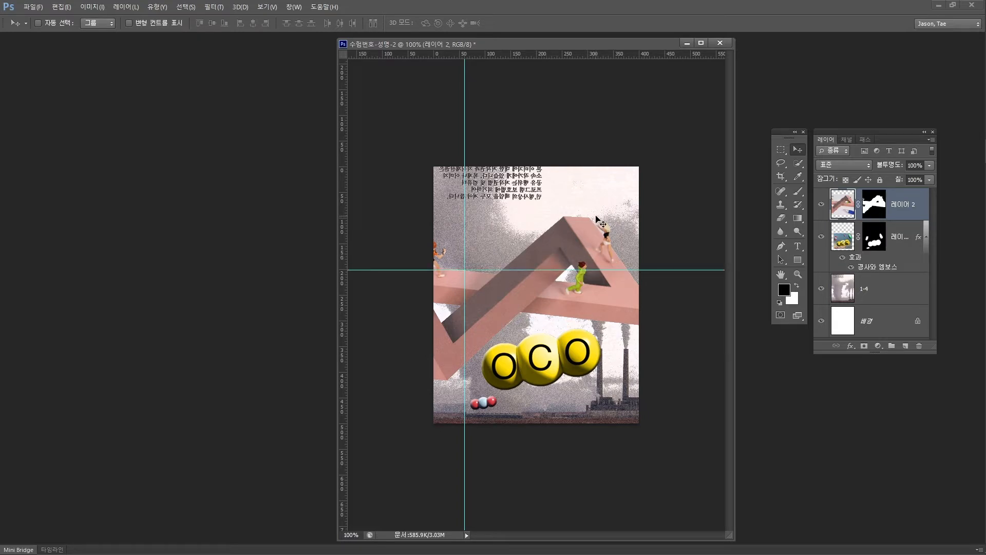
Scale the pink shape on 레이어 2 to about 52% and place it at X 209.50 px, Y 118.50 px
key("ctrl+t")
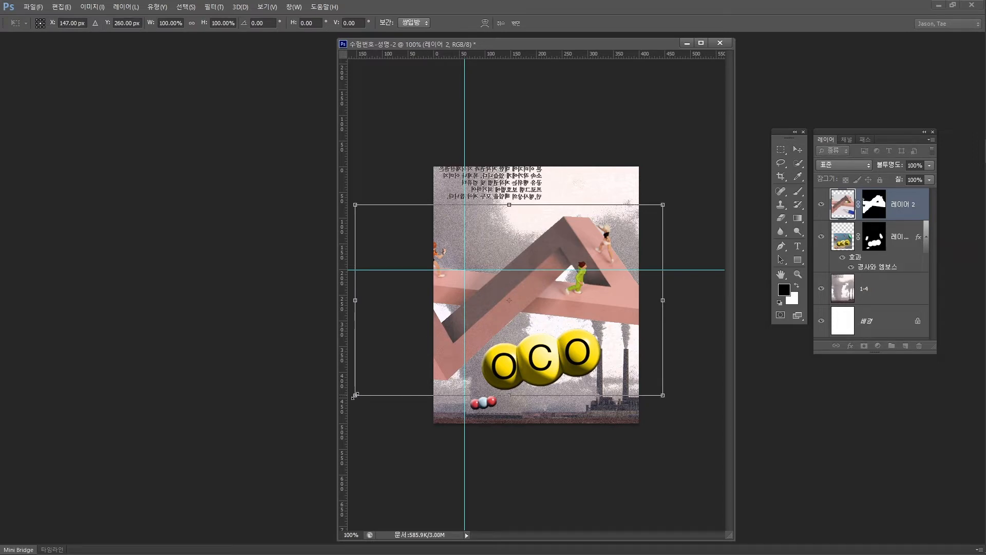
left_click_drag(356, 395, 500, 251)
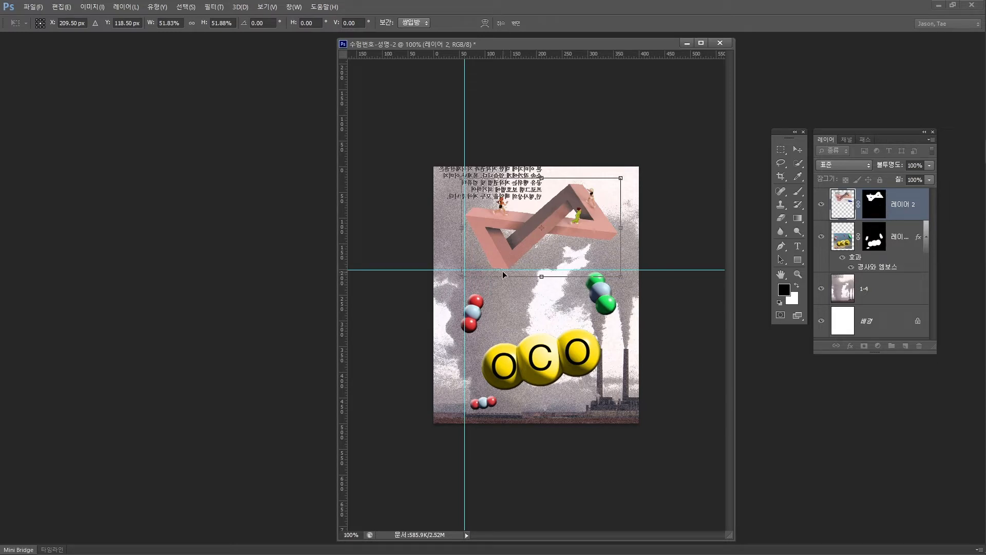
key("Return")
Compare the pink shape on 레이어 2 with the exam PDF, then enlarge it to about 112% and place it at X 228.50 px, Y 109.00 px
key("z")
left_click(498, 263)
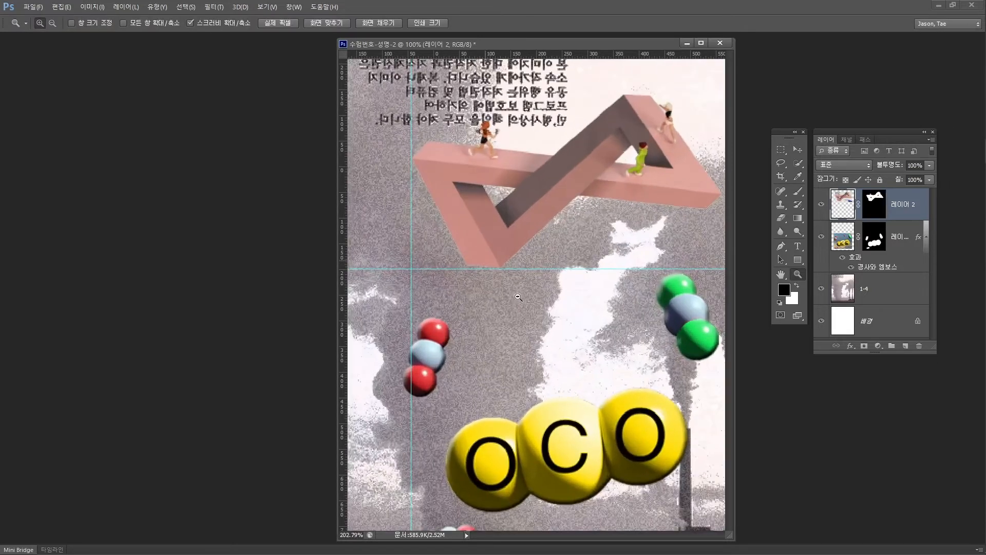
key("ctrl+t")
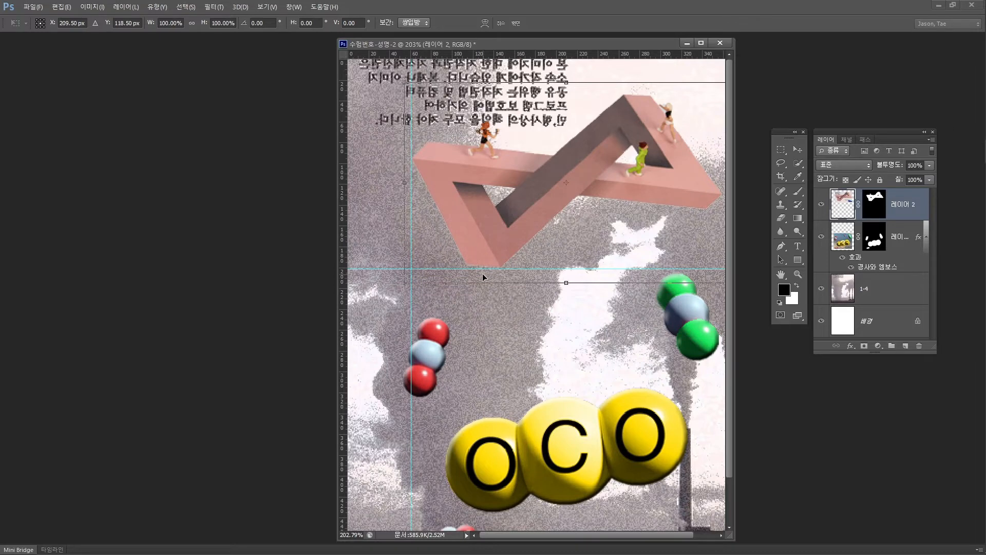
key("ctrl+1")
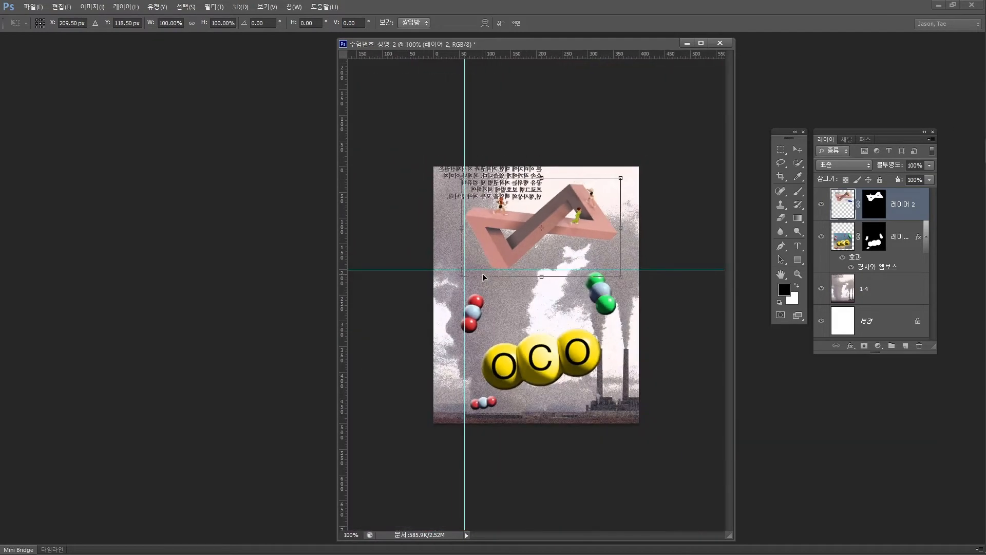
key("alt+Tab")
key("alt+Tab")
key("alt+Tab")
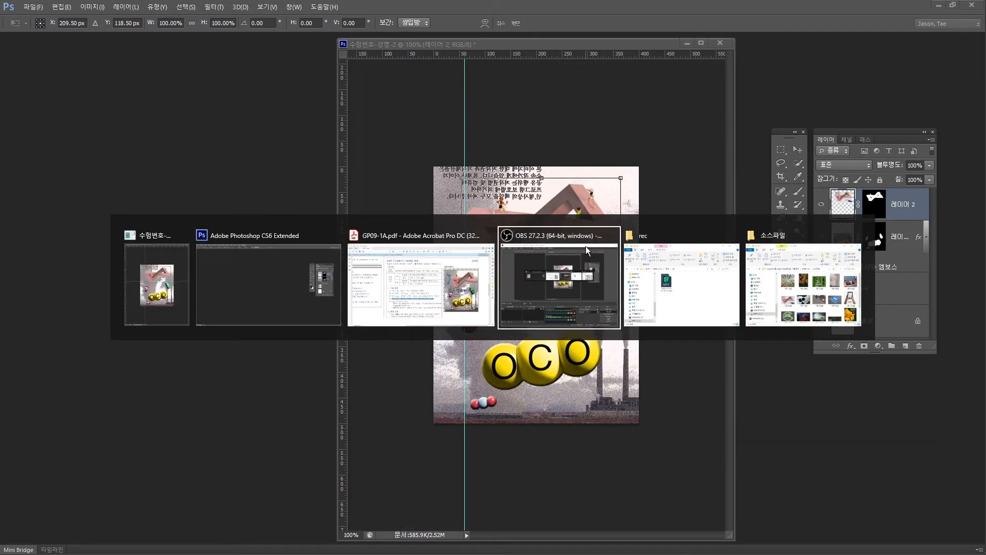
left_click(434, 296)
key("alt+Tab")
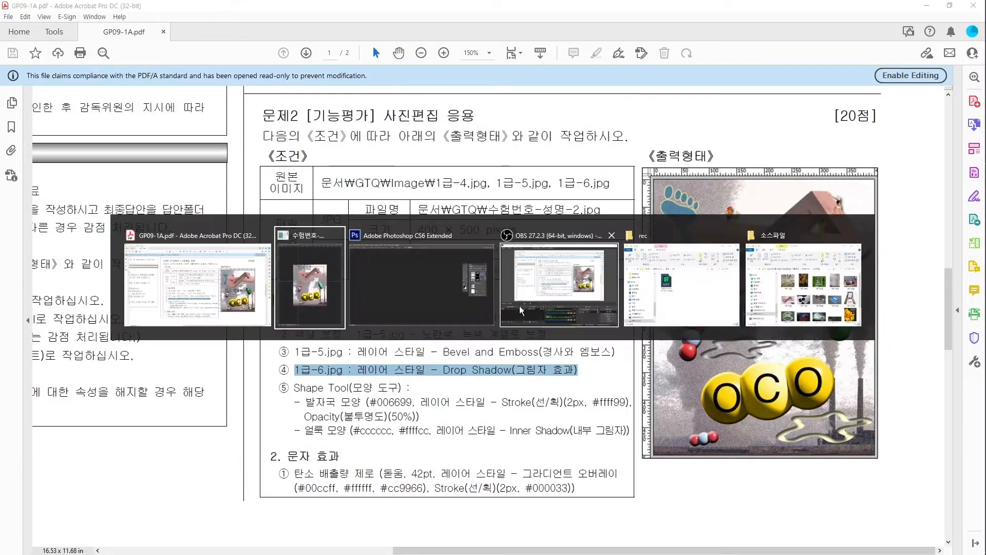
left_click(519, 307)
left_click_drag(620, 178, 640, 166)
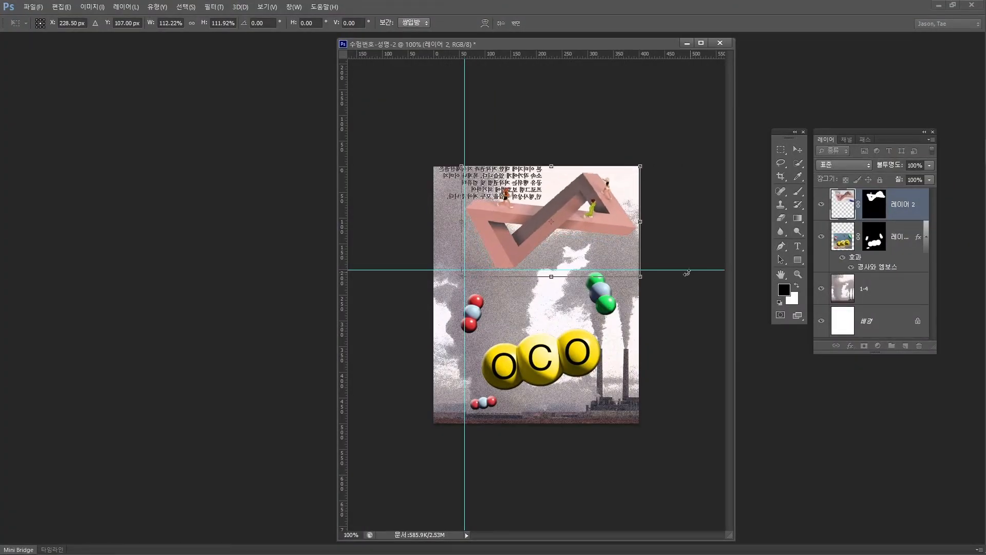
key("Down")
key("Down")
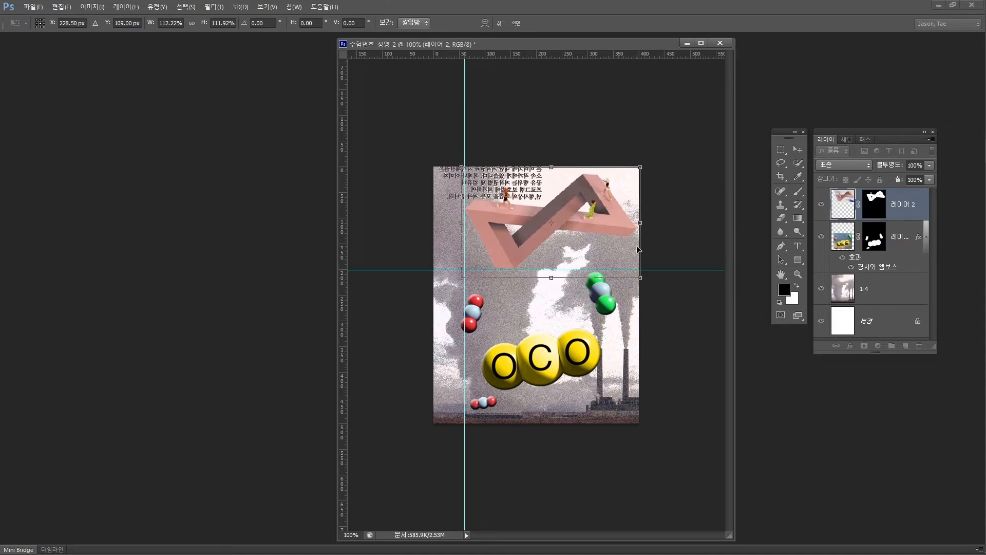
Check the enlarged shape against the output image in the exam PDF and apply the transform
key("alt+Tab")
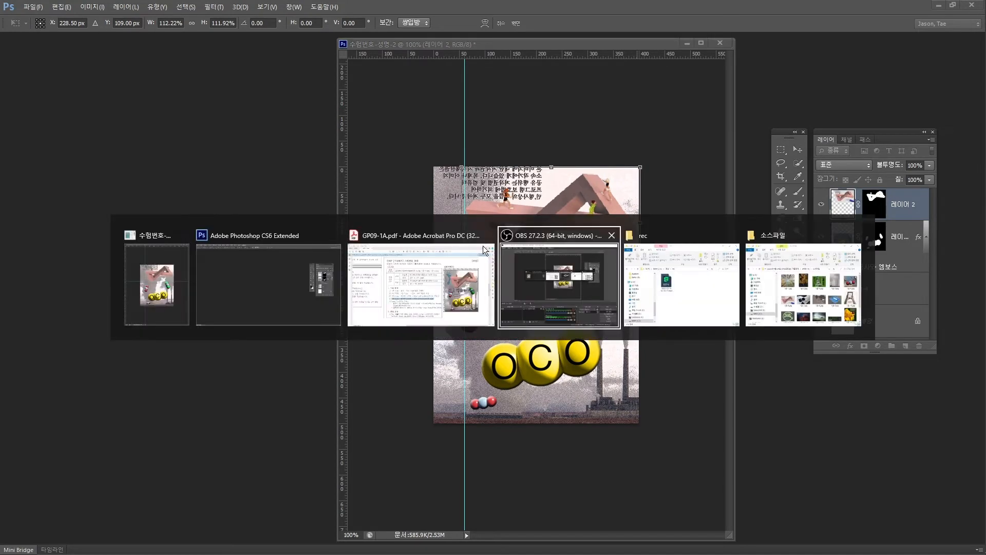
left_click(460, 250)
key("alt+Tab")
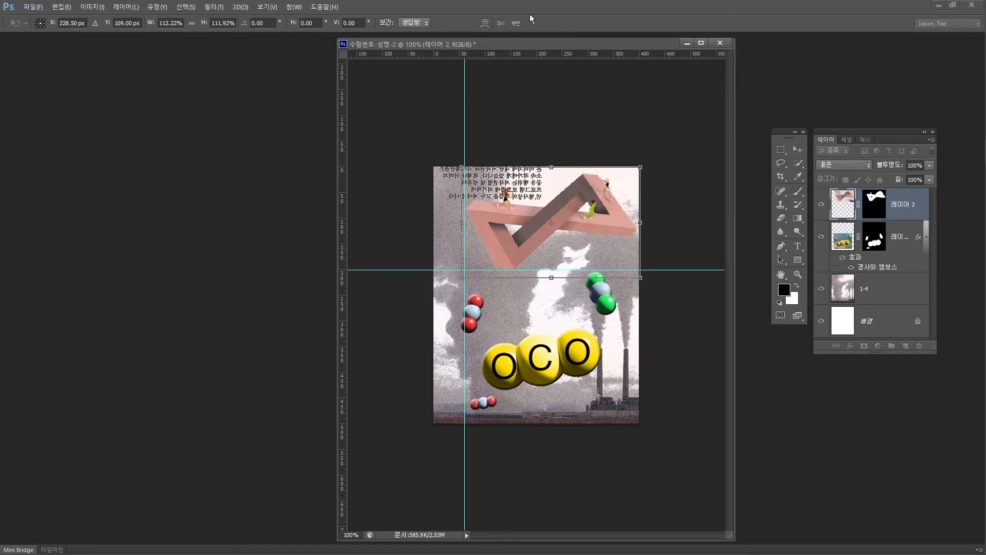
left_click(518, 22)
key("z")
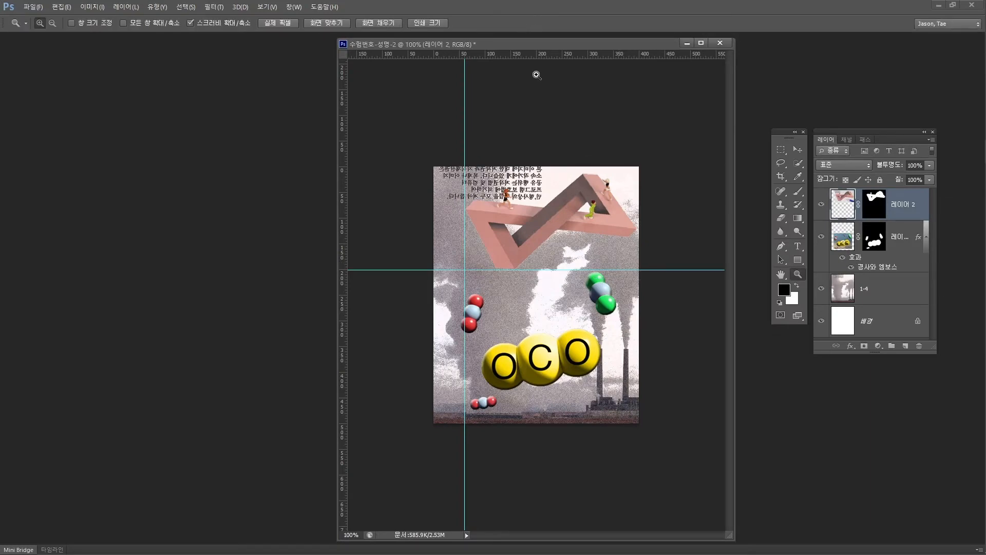
Look up the 1급-6.jpg layer style in the exam PDF and add a Drop Shadow with default settings to 레이어 2
key("alt+Tab")
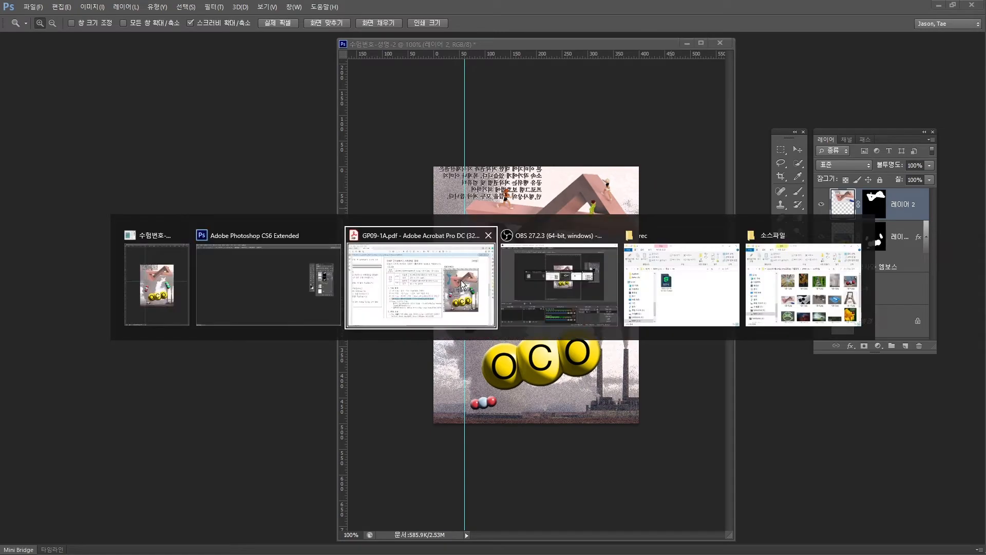
left_click(461, 279)
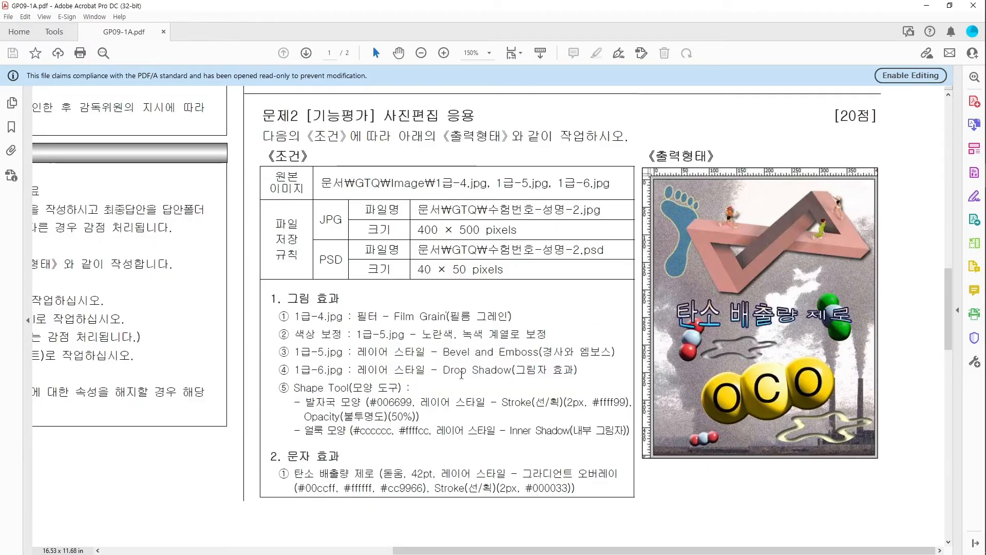
left_click_drag(443, 370, 574, 371)
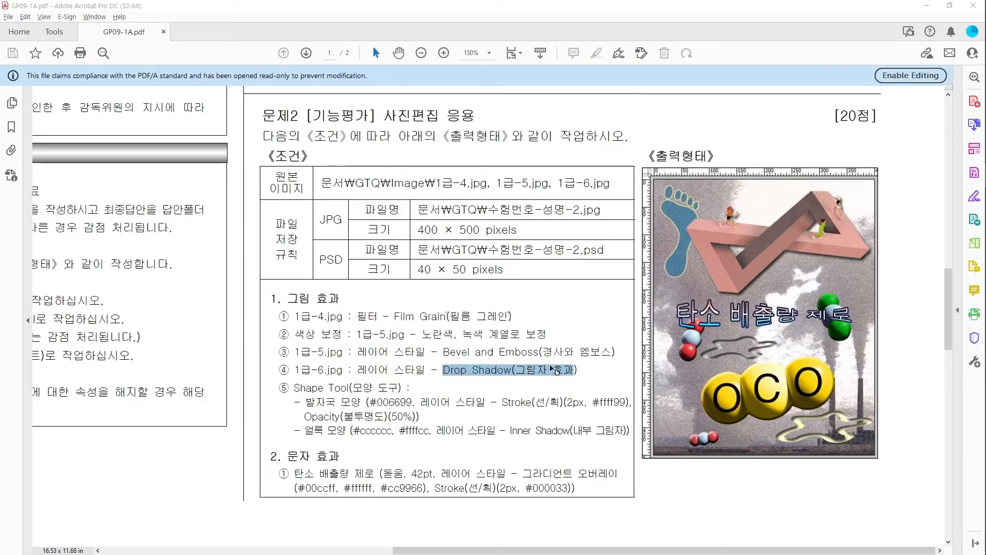
key("alt+Tab")
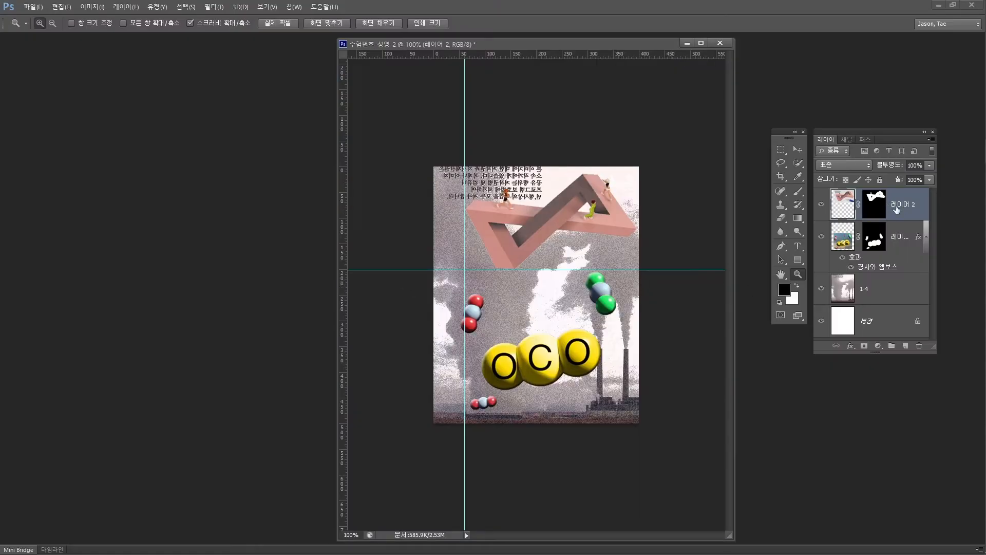
left_click(850, 347)
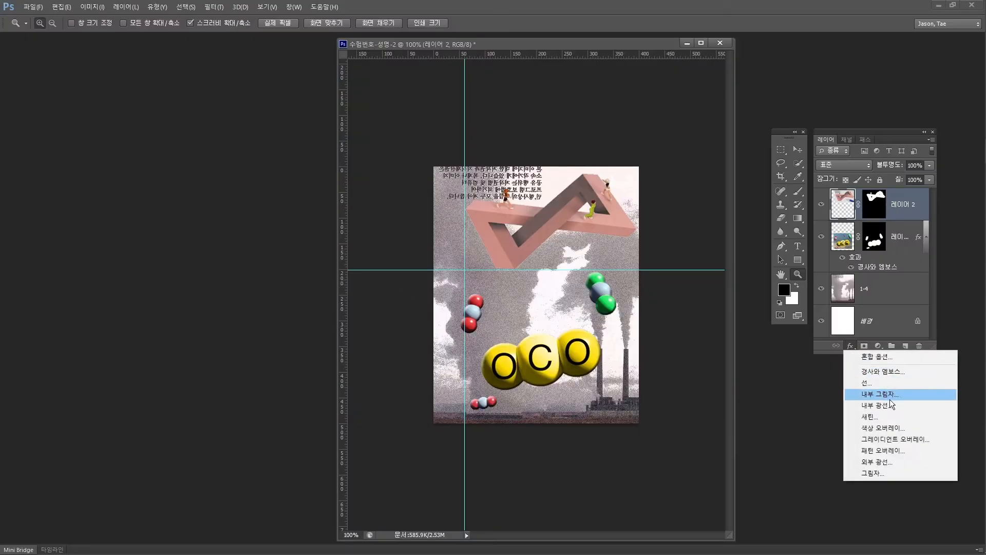
left_click(903, 475)
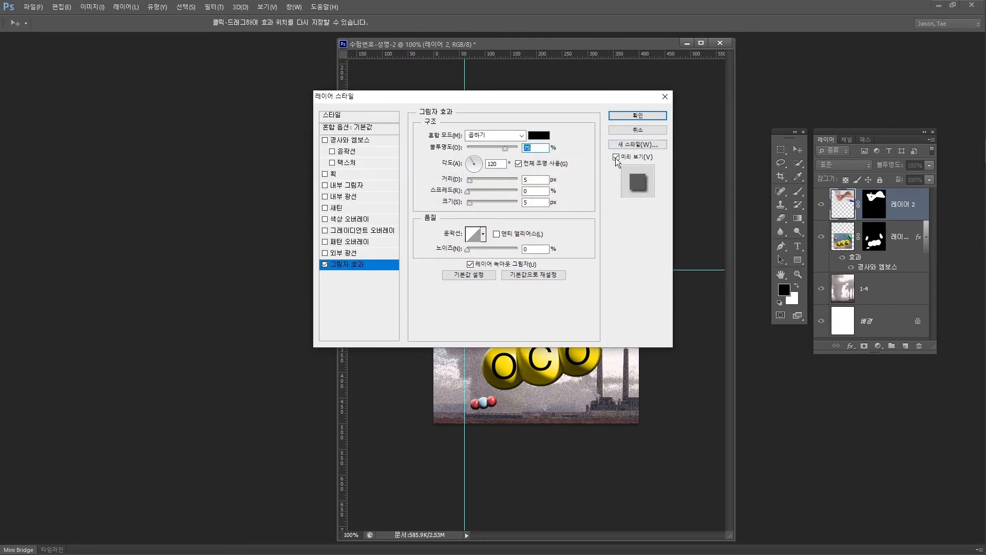
left_click(638, 116)
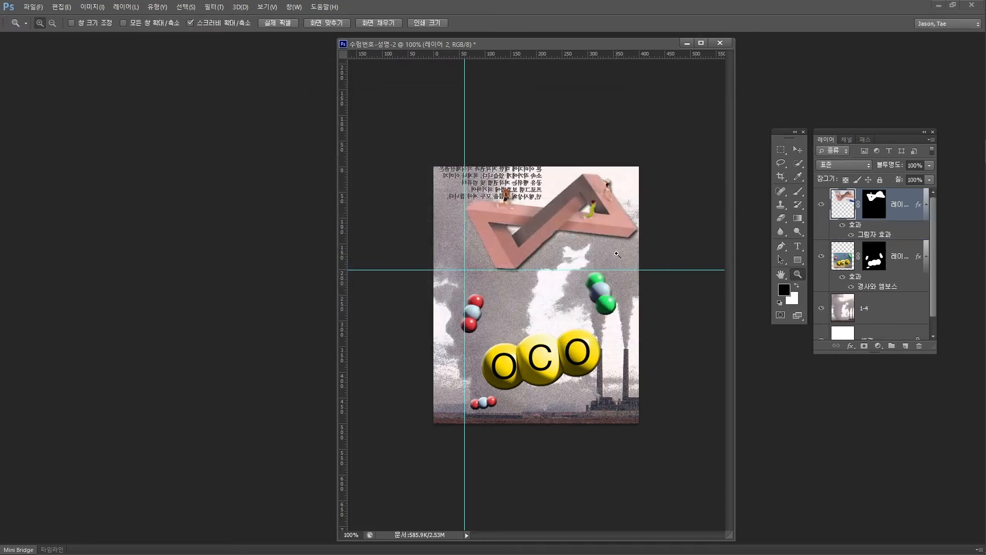
left_click(842, 226)
left_click(841, 226)
Read the footprint shape requirement in the exam PDF and switch to the Custom Shape tool in Photoshop
key("alt+Tab")
left_click_drag(294, 389, 405, 389)
left_click_drag(305, 402, 379, 405)
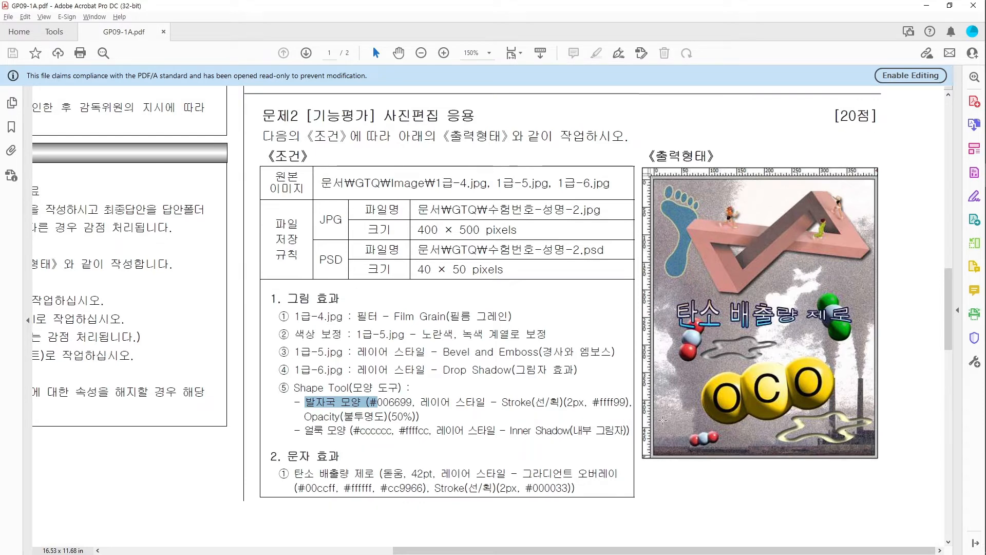
key("alt+Tab")
key("Tab")
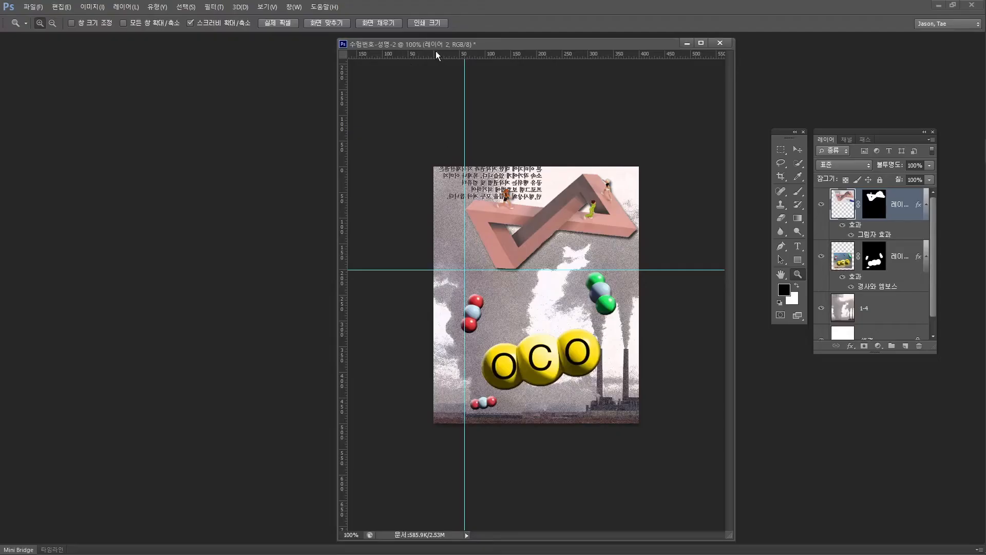
left_click(798, 261)
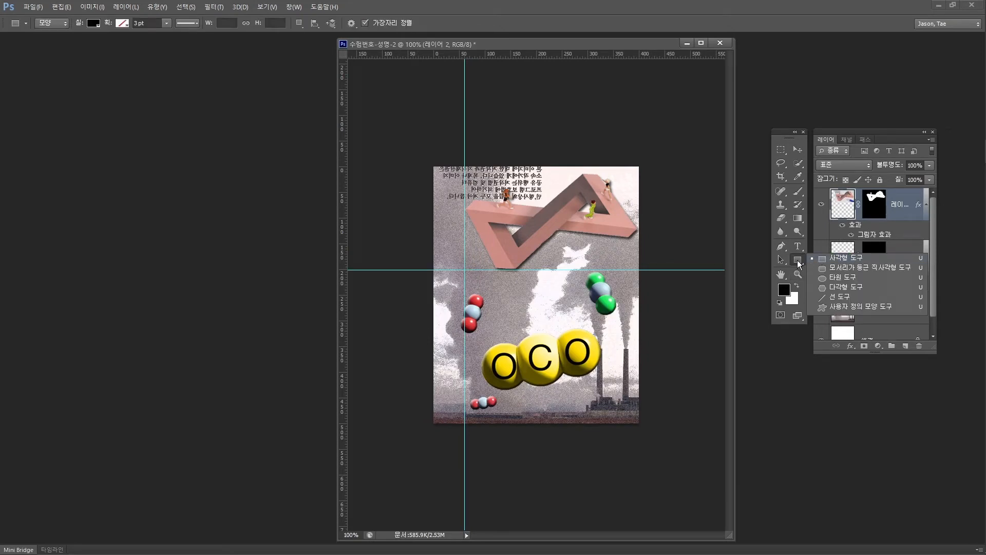
left_click(797, 261)
left_click(853, 308)
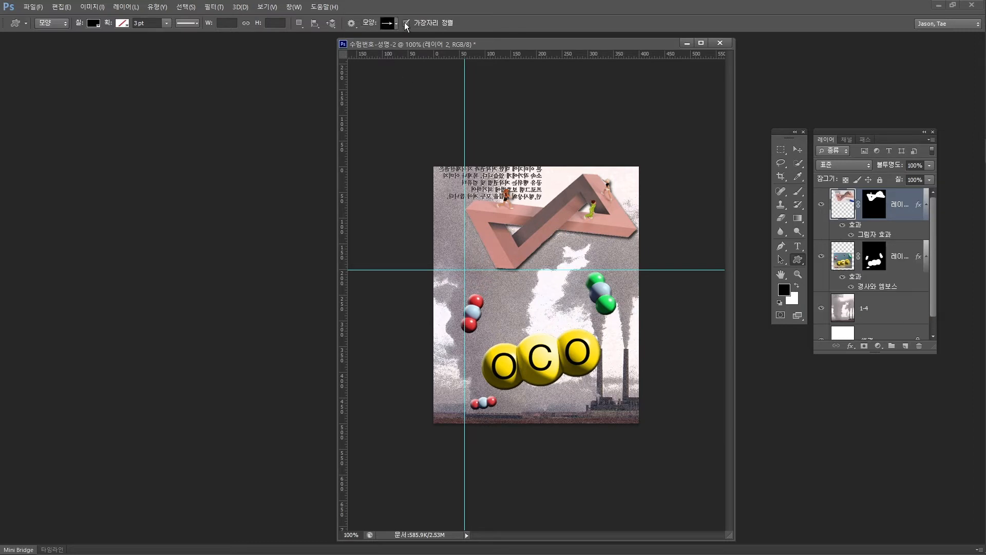
Hide the tool options bar and show it again
left_click(397, 23)
left_click(396, 21)
left_click(396, 21)
left_click(396, 22)
left_click(293, 6)
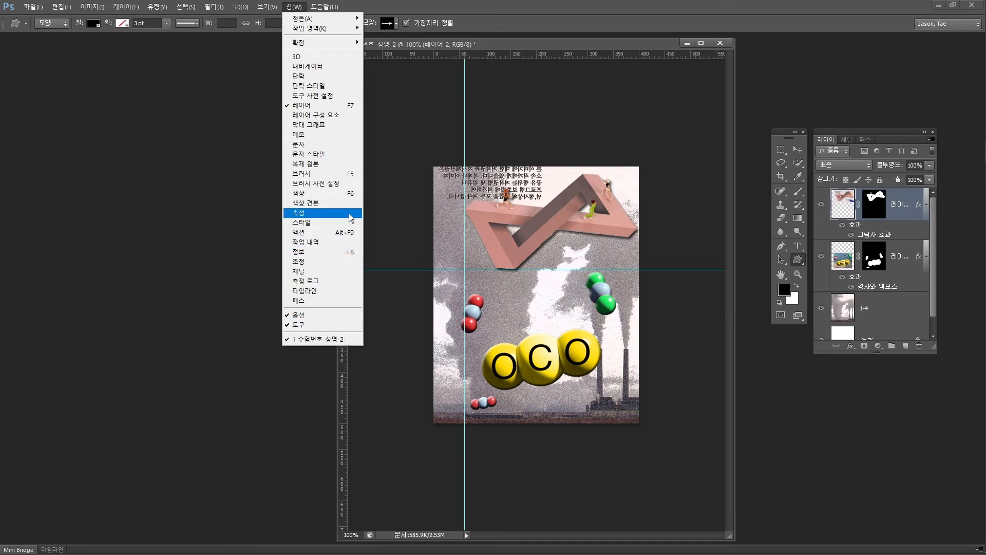
left_click(329, 315)
left_click(295, 7)
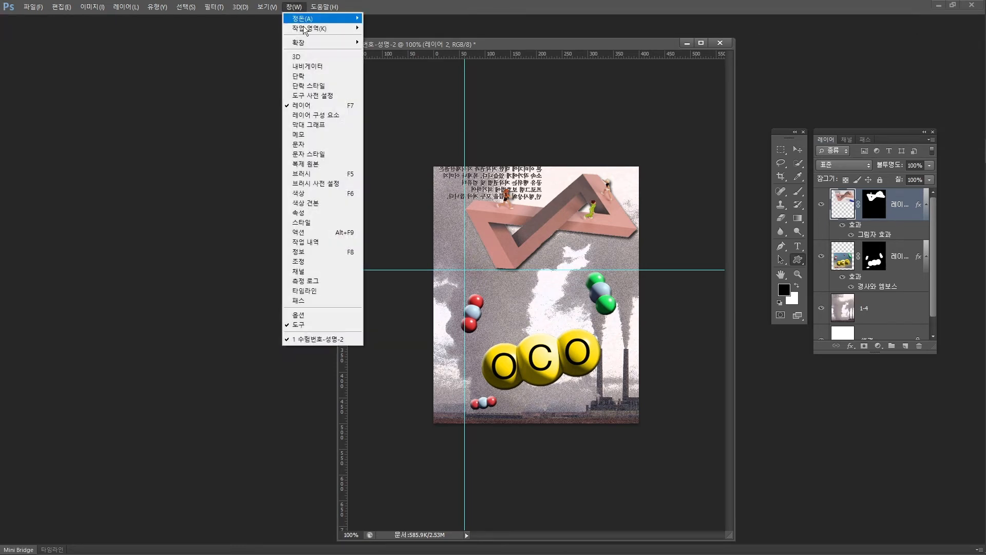
left_click(315, 314)
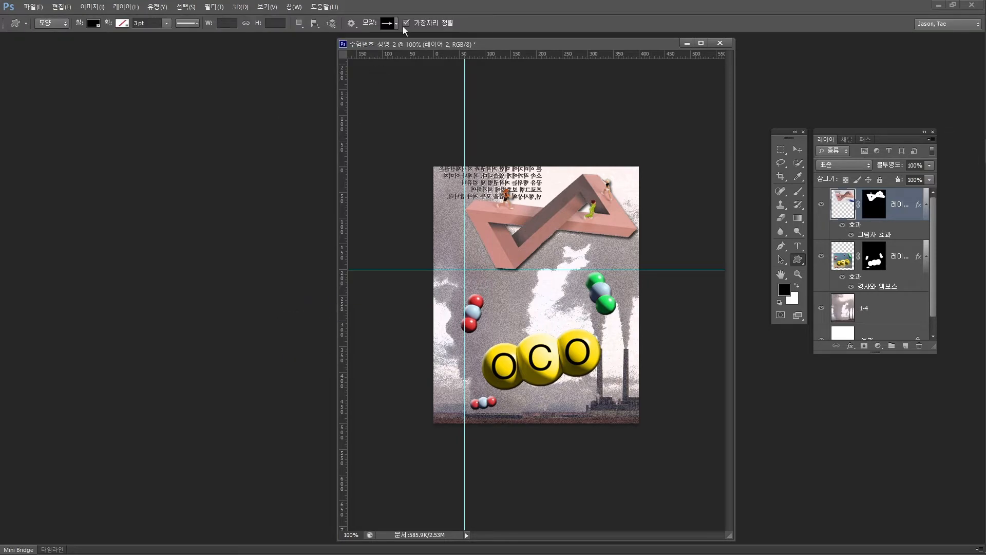
Open the custom shape picker, enlarge it to show all its shapes, and open its list of shape sets
left_click(397, 24)
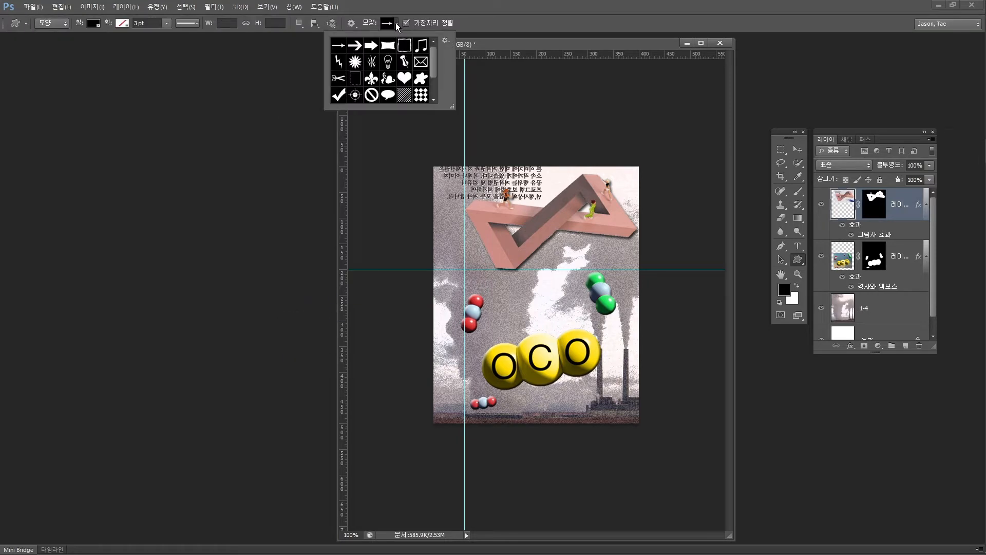
left_click_drag(452, 105, 456, 219)
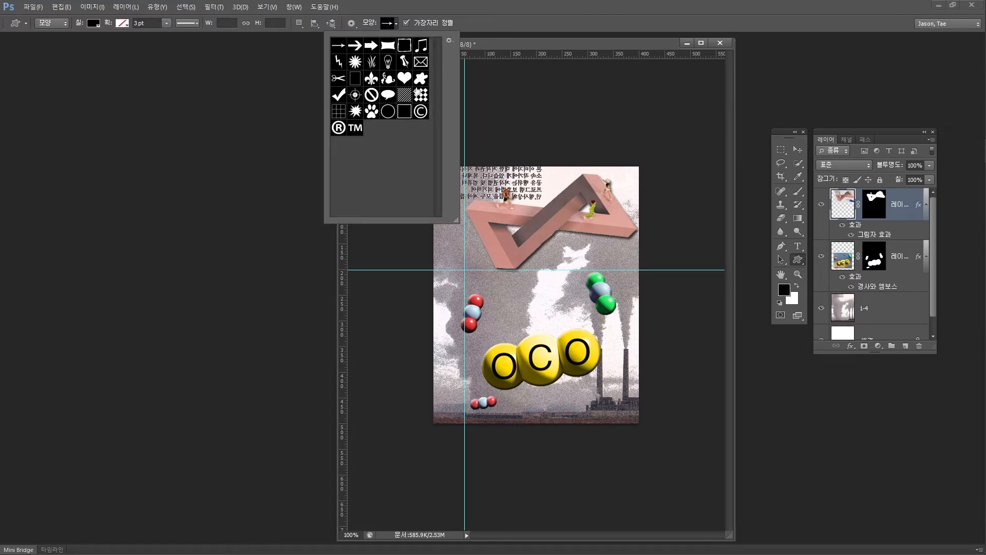
left_click(448, 40)
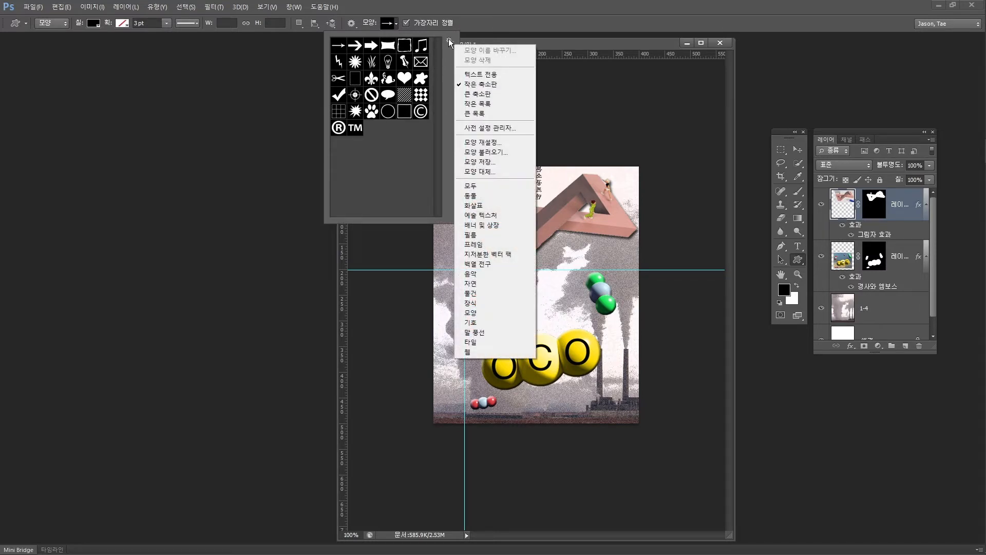
Replace the custom shape library with the full set of all shapes and enlarge the shape picker
left_click(481, 184)
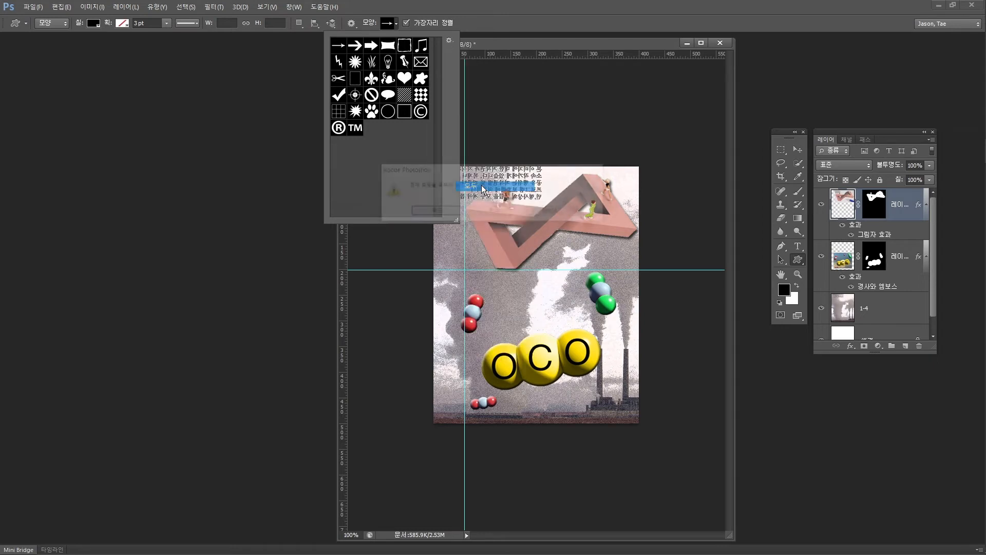
left_click(446, 209)
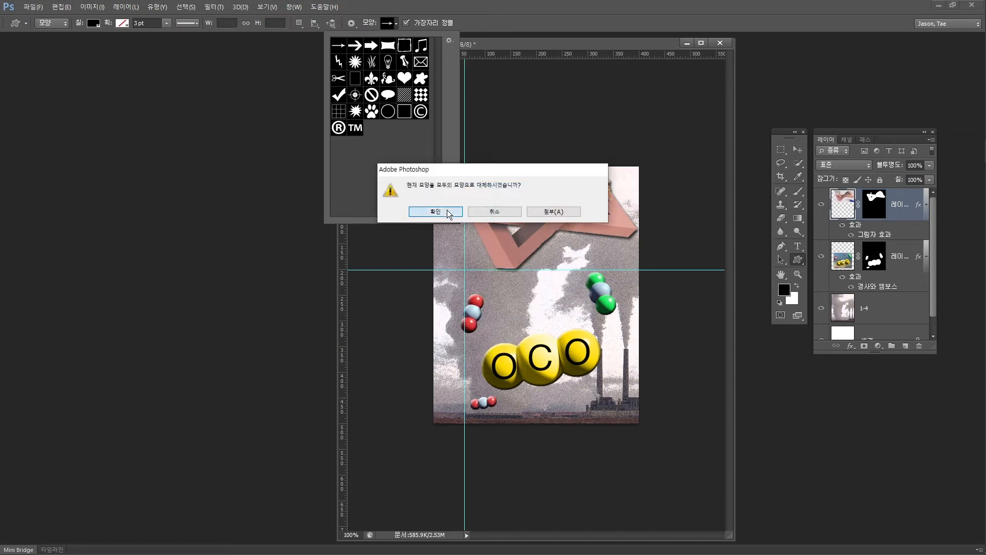
left_click_drag(456, 220, 523, 297)
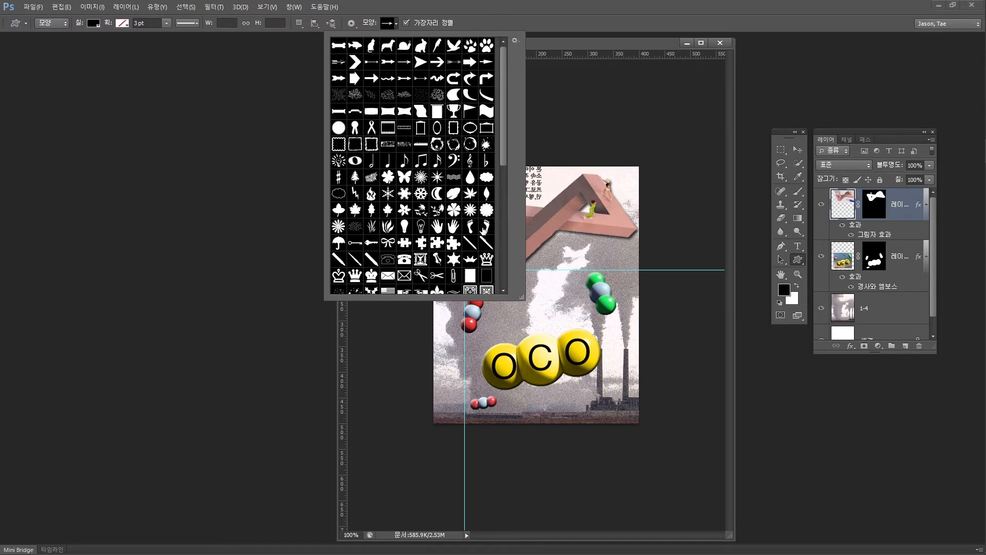
Draw a footprint custom shape about 64 px wide and 157 px high in the poster's upper-left area
left_click(486, 226)
double_click(486, 226)
left_click_drag(444, 184, 486, 263)
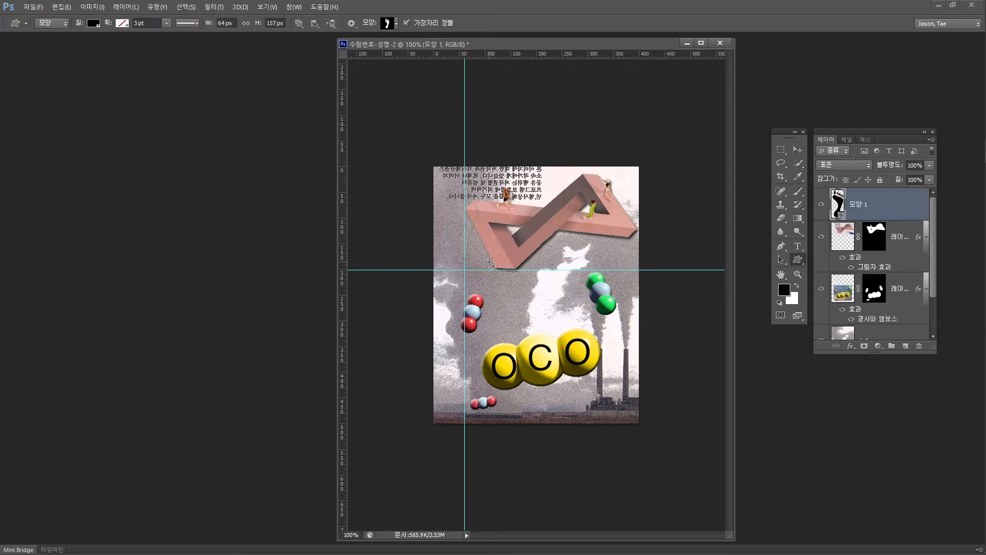
Check the footprint's position in the GP09-1A.pdf sample, then replace the guides with one vertical along its outer edge and one horizontal just below its heel
key("alt+Tab")
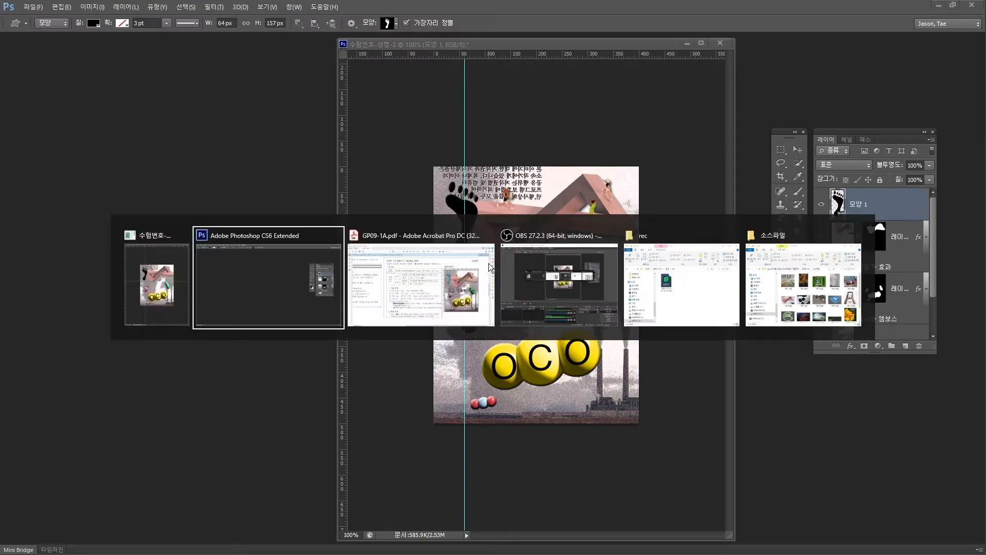
left_click(448, 291)
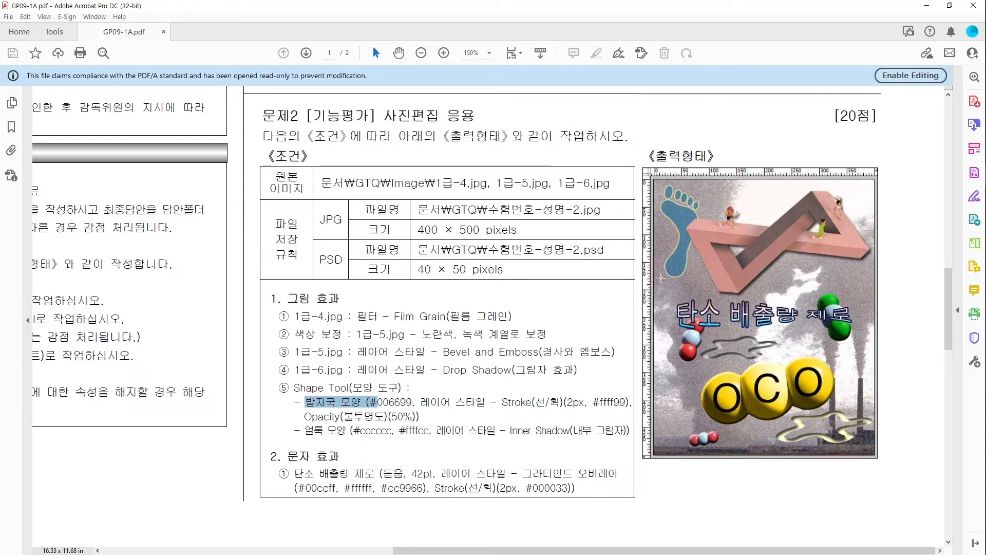
key("alt+Tab")
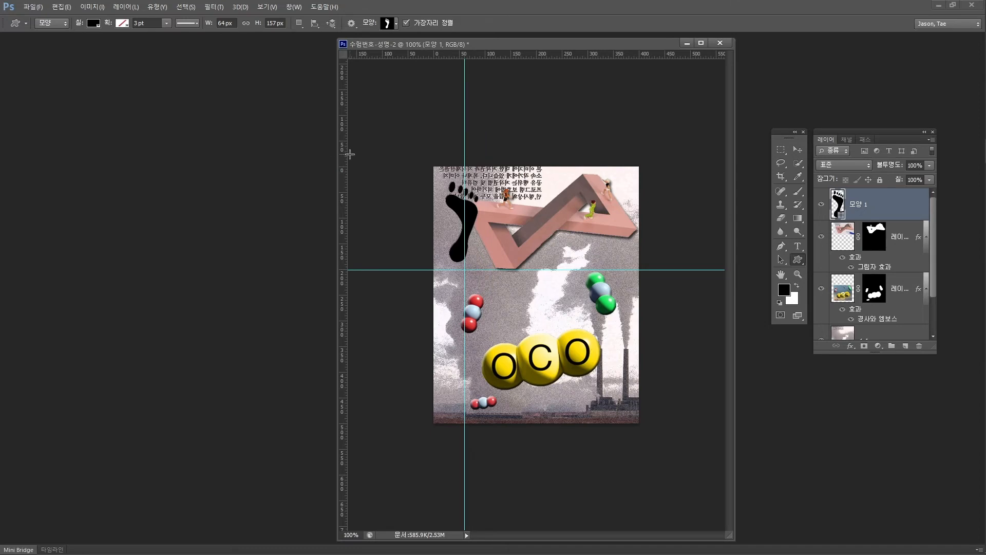
left_click_drag(343, 154, 478, 159)
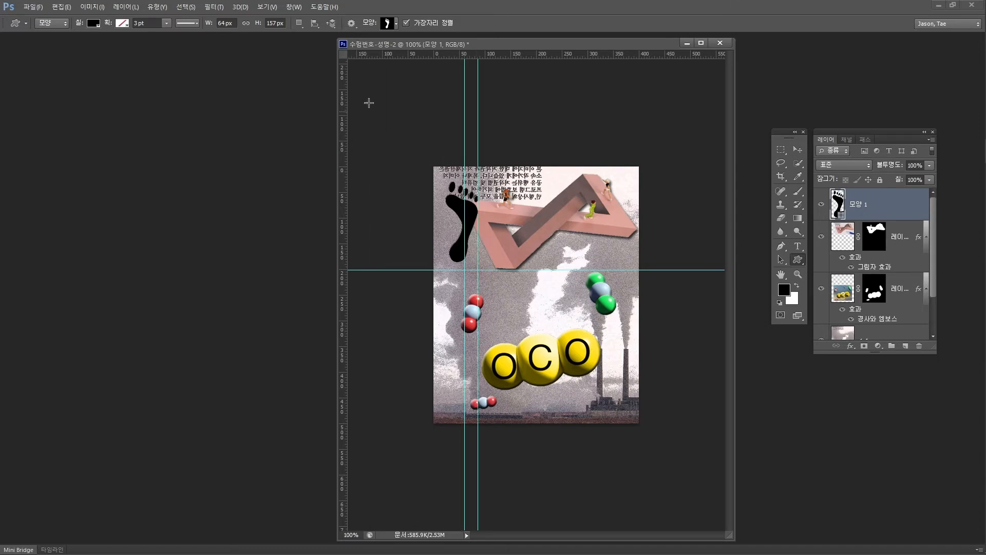
left_click_drag(386, 56, 442, 286)
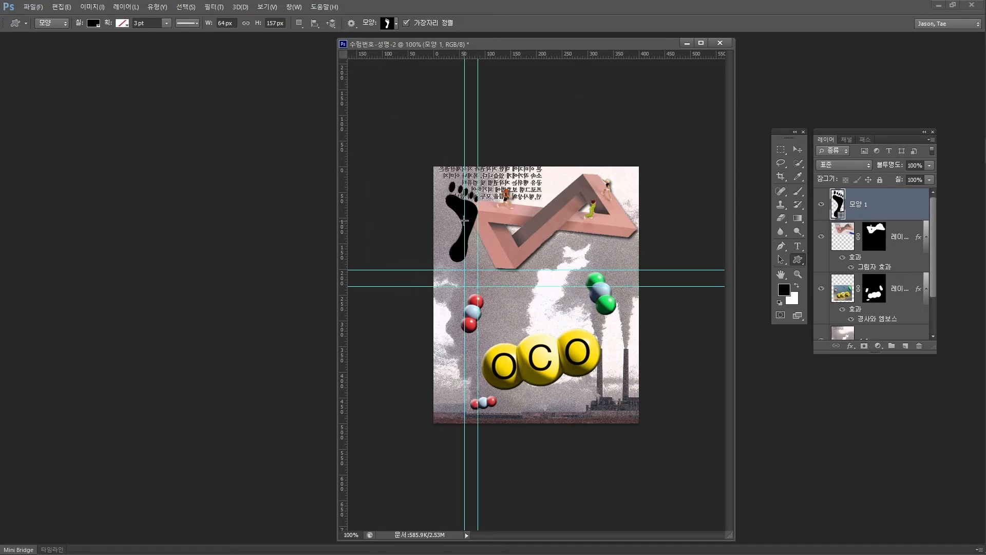
key("v")
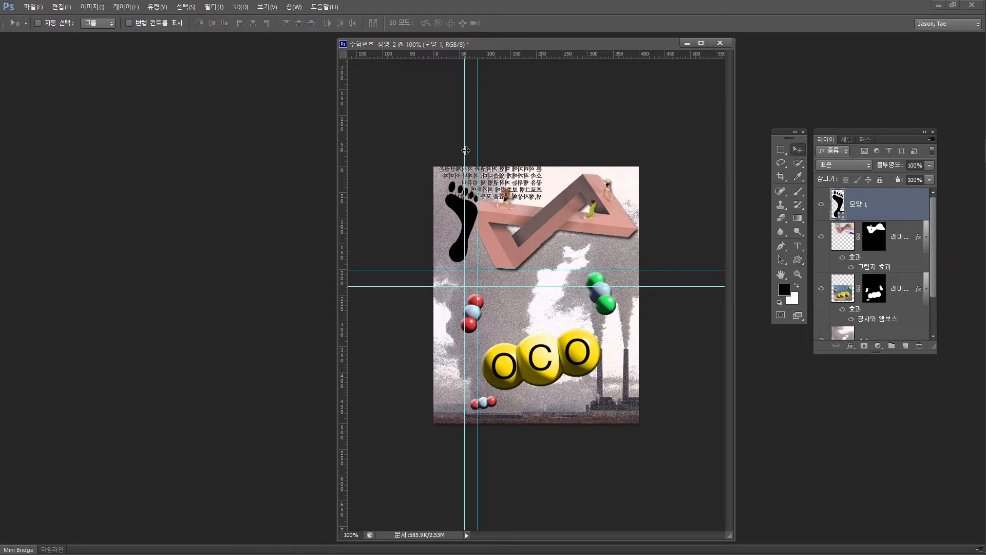
left_click_drag(465, 150, 342, 129)
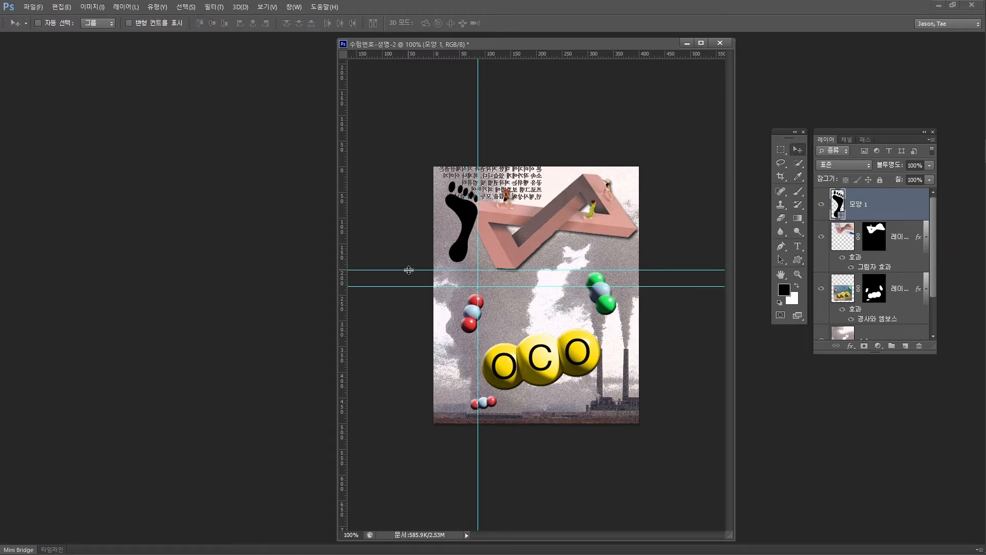
left_click_drag(409, 270, 381, 262)
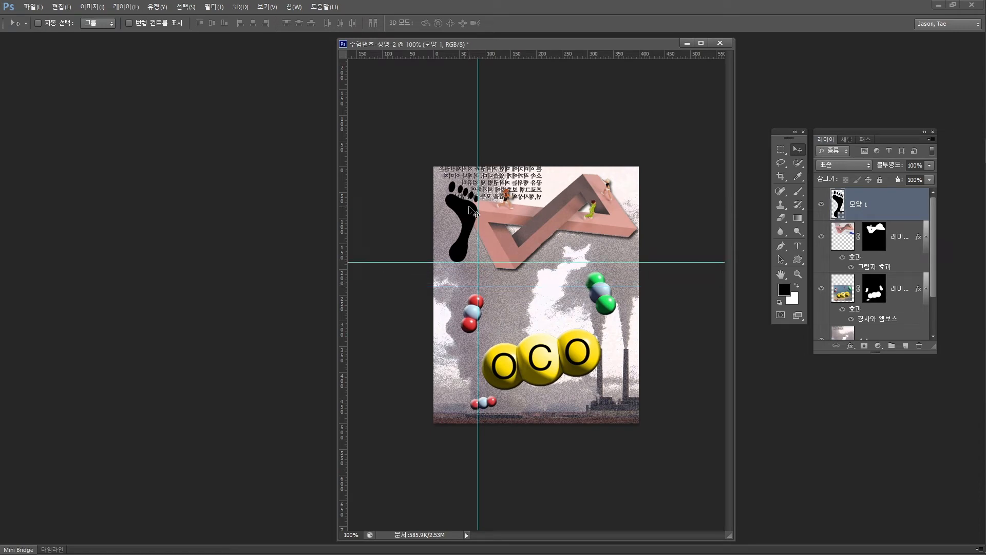
Move the footprint toward the poster's upper-left corner and scale it to about 104.69% width and 104.46% height
left_click_drag(470, 209, 443, 172)
key("ctrl+t")
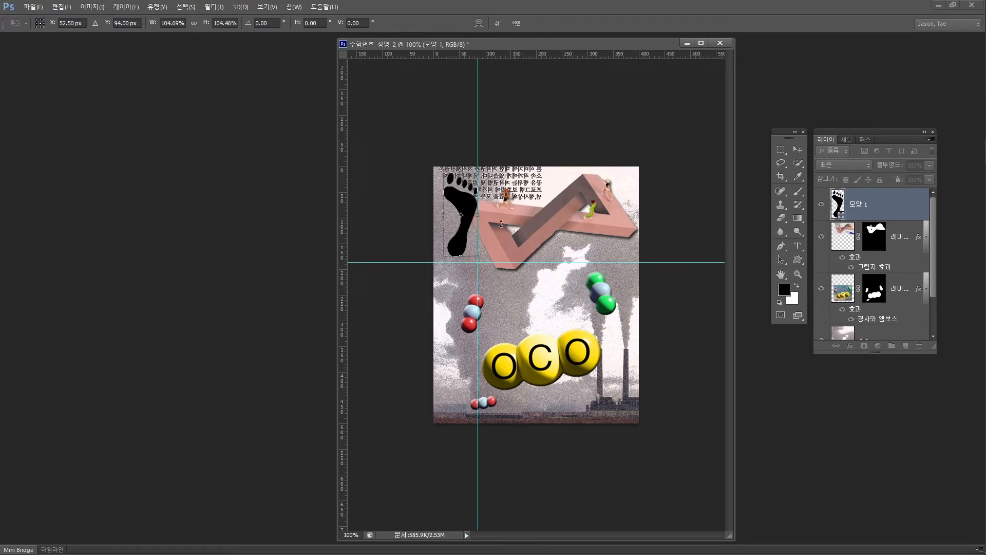
key("Return")
Compare the overlap with the PDF sample and place the footprint layer directly beneath the pink triangle layer
key("alt+Tab")
key("Tab")
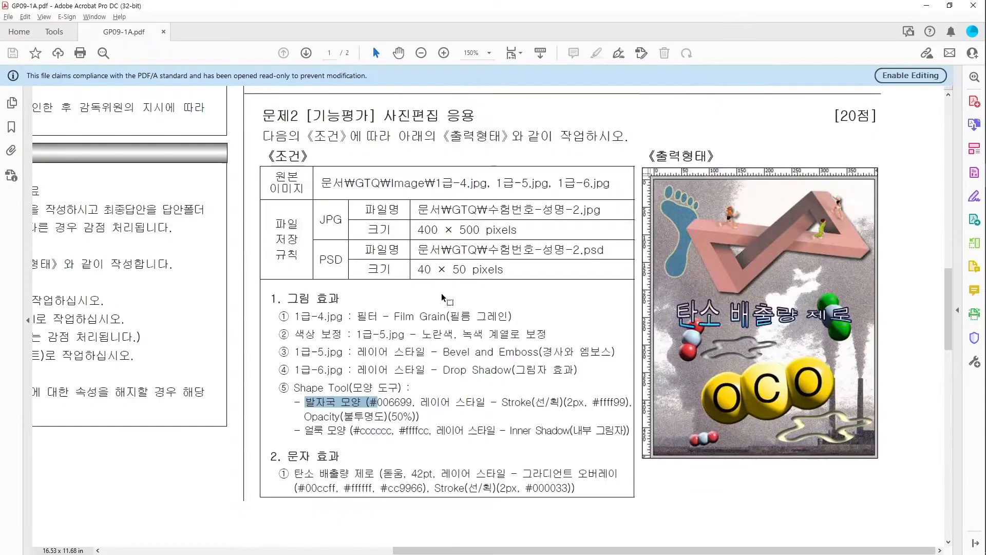
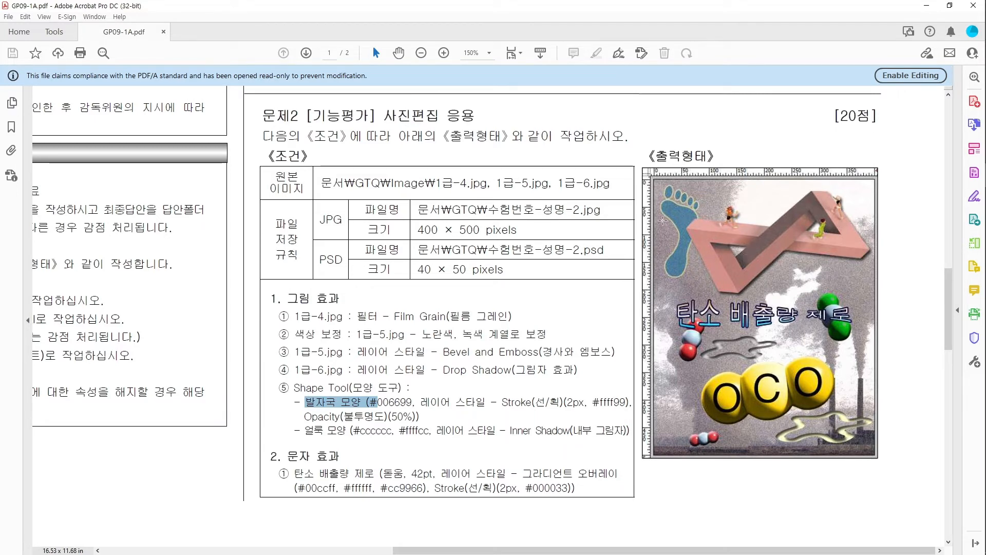
key("alt+Tab")
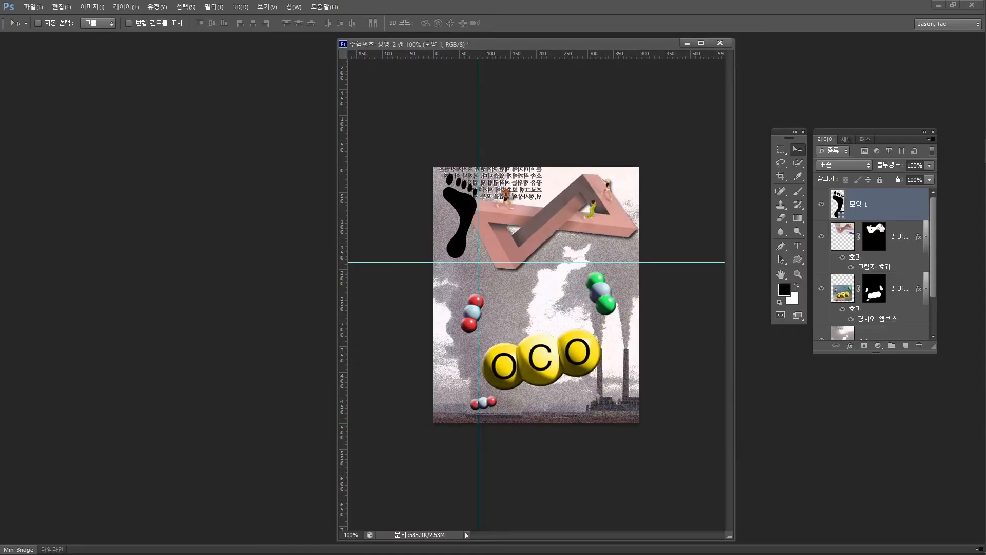
mouse_move(859, 206)
left_mouse_down()
mouse_move(861, 266)
mouse_move(861, 194)
left_mouse_up()
key("ctrl+bracketleft")
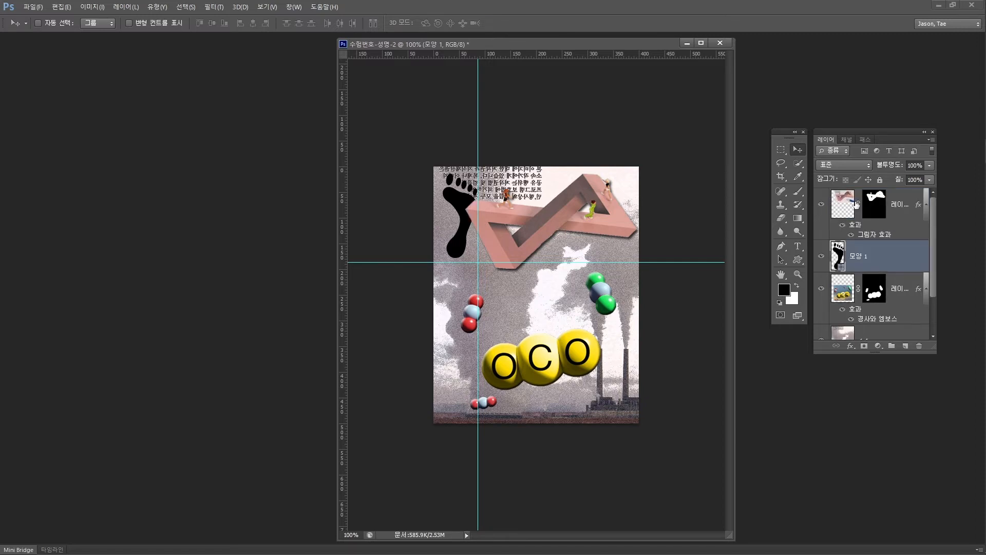
key("ctrl+bracketleft")
key("ctrl+bracketright")
key("ctrl+bracketright")
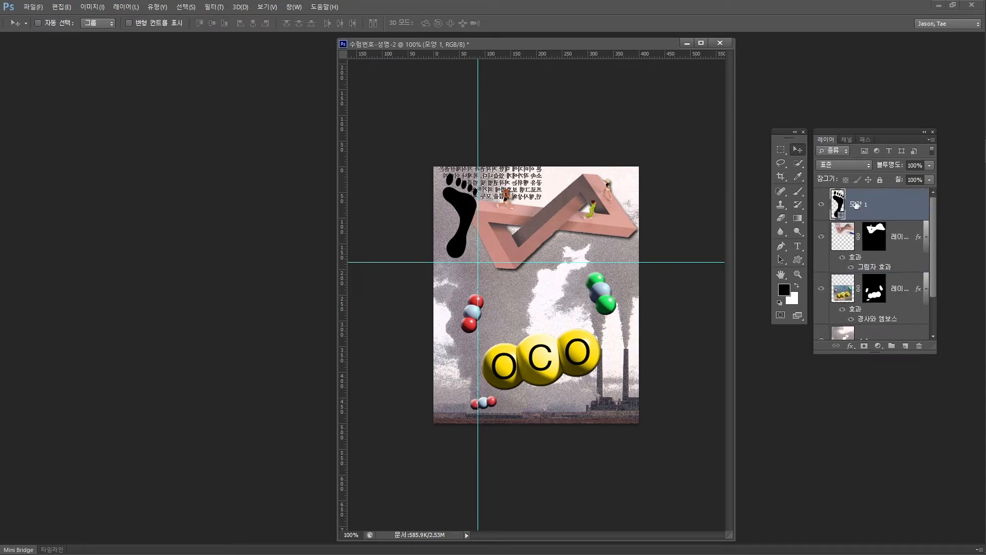
key("ctrl+bracketleft")
key("ctrl+bracketleft")
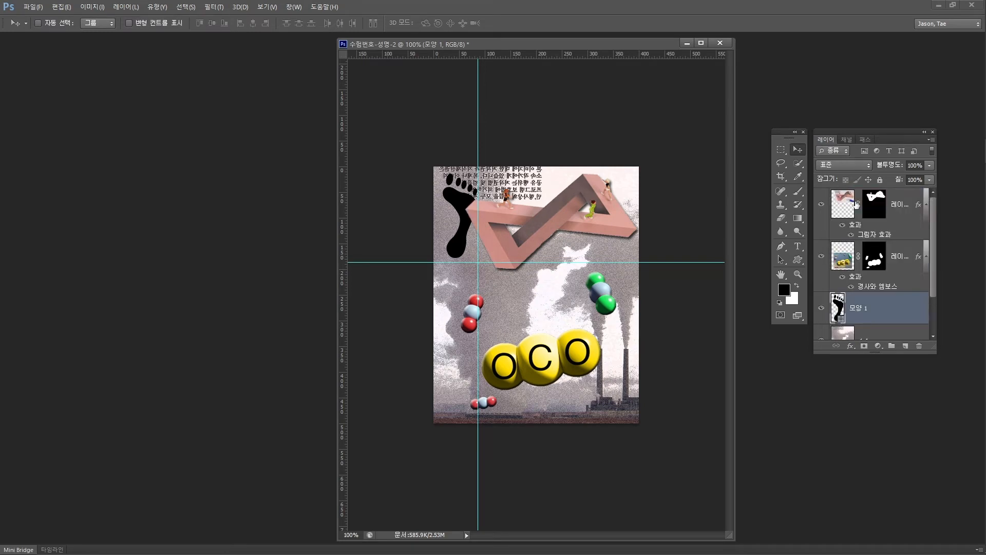
key("ctrl+bracketright")
key("ctrl+bracketright")
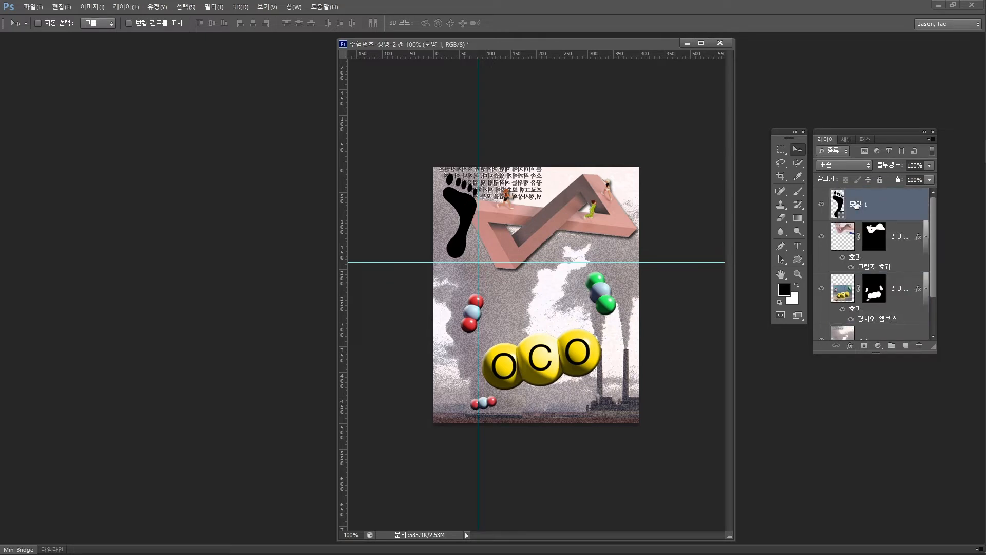
key("ctrl+bracketleft")
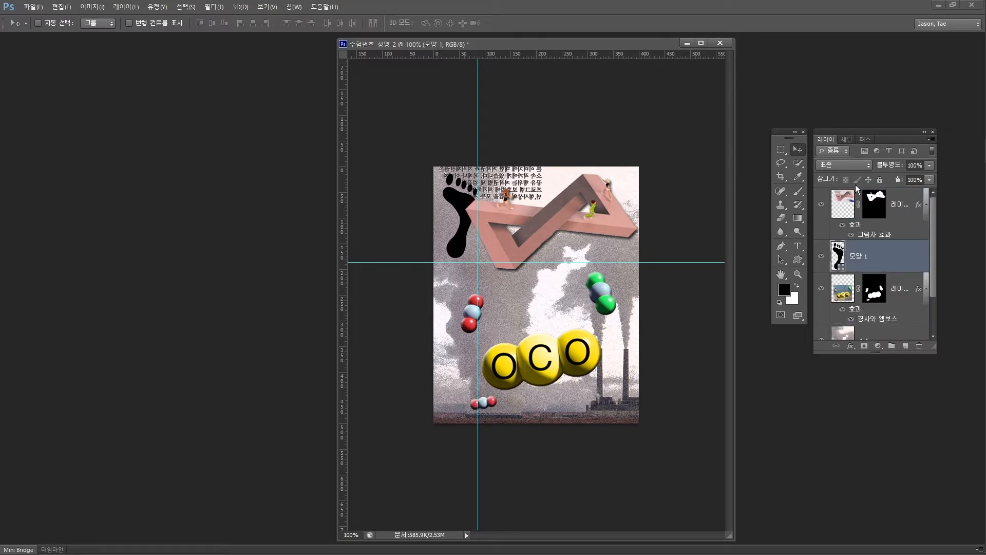
Look up the footprint's colour in the PDF and set the footprint shape's fill to #006699
left_click(848, 214)
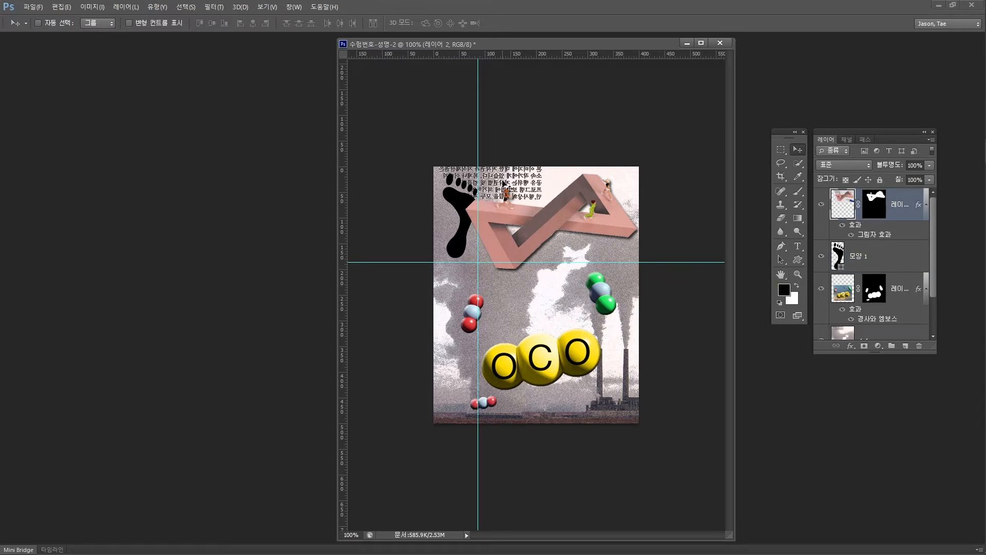
left_click(798, 260)
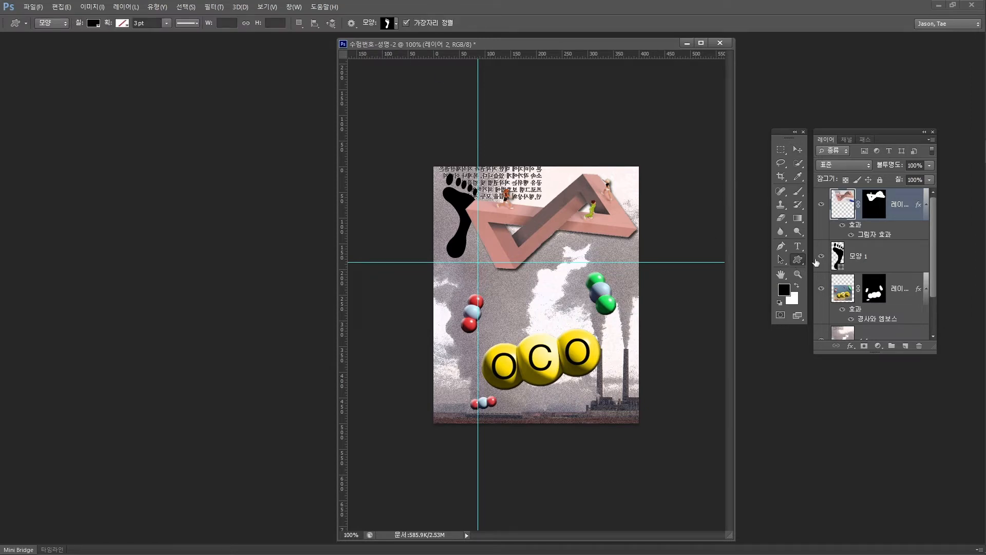
left_click(883, 261)
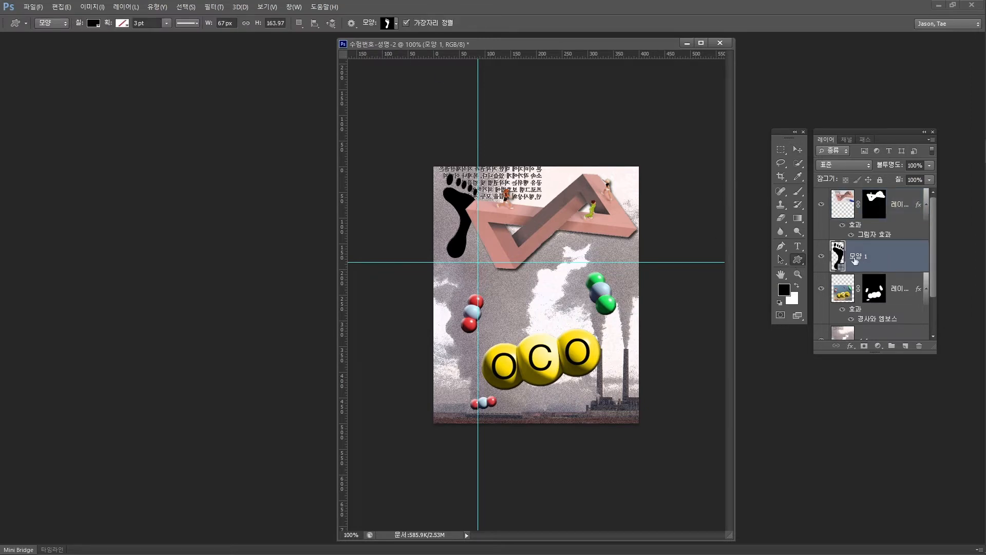
key("alt+Tab")
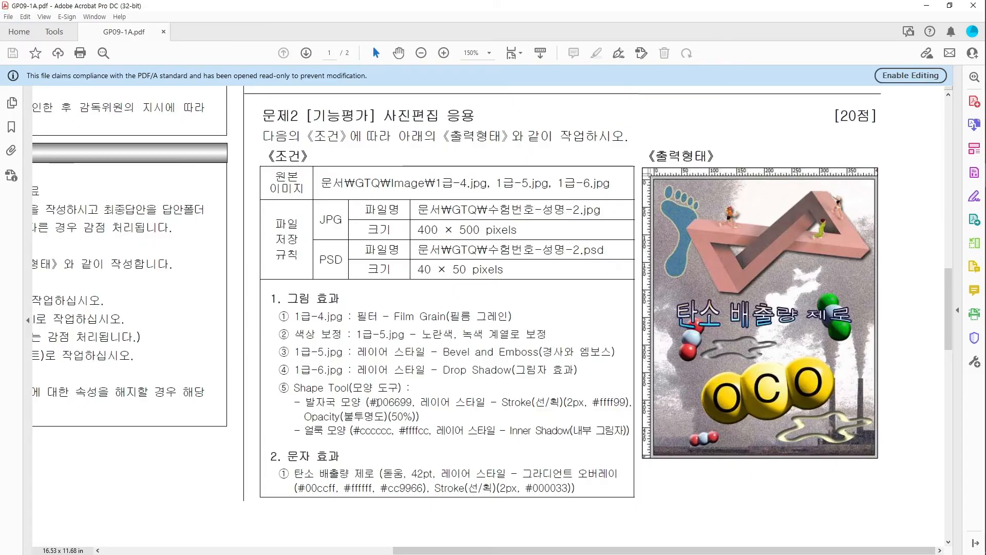
left_click_drag(380, 402, 412, 402)
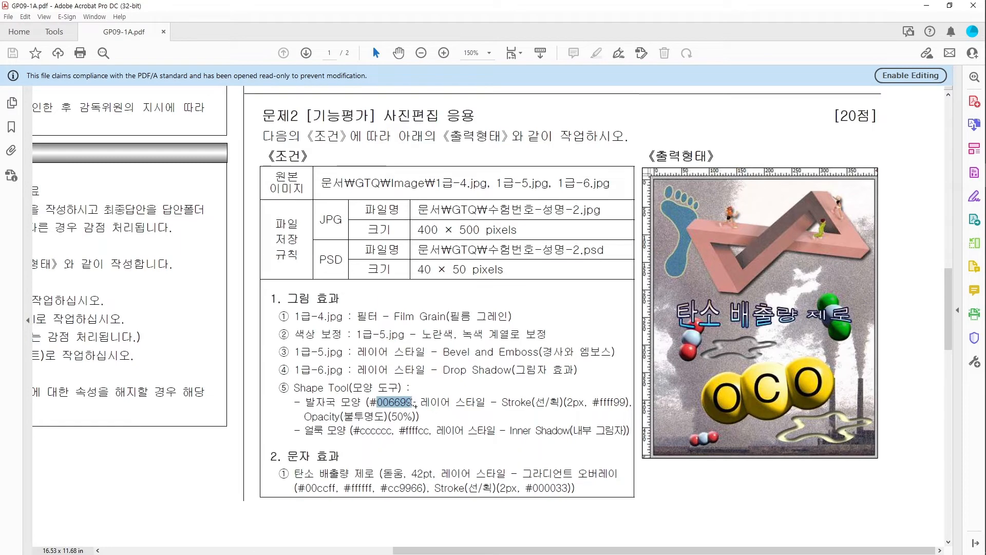
key("alt+Tab")
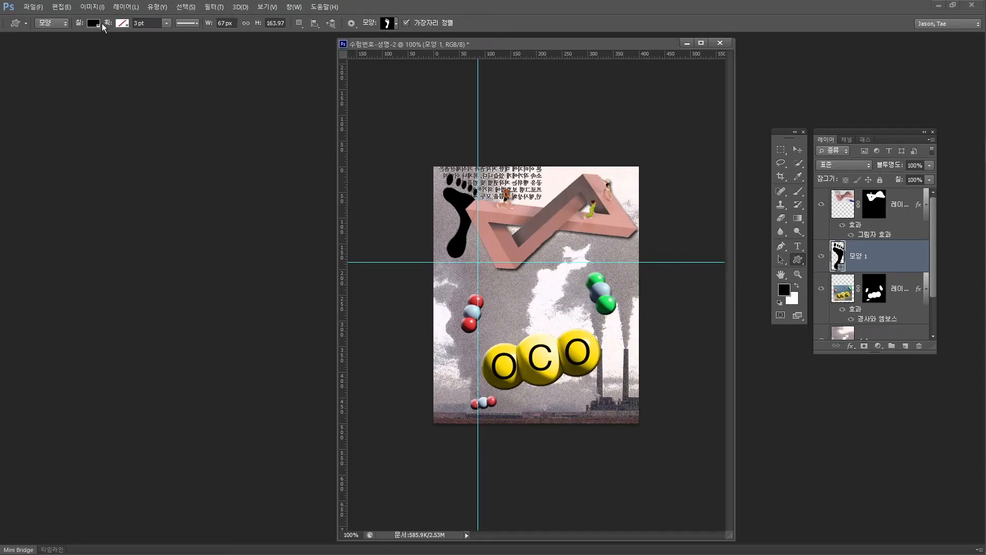
left_click(94, 23)
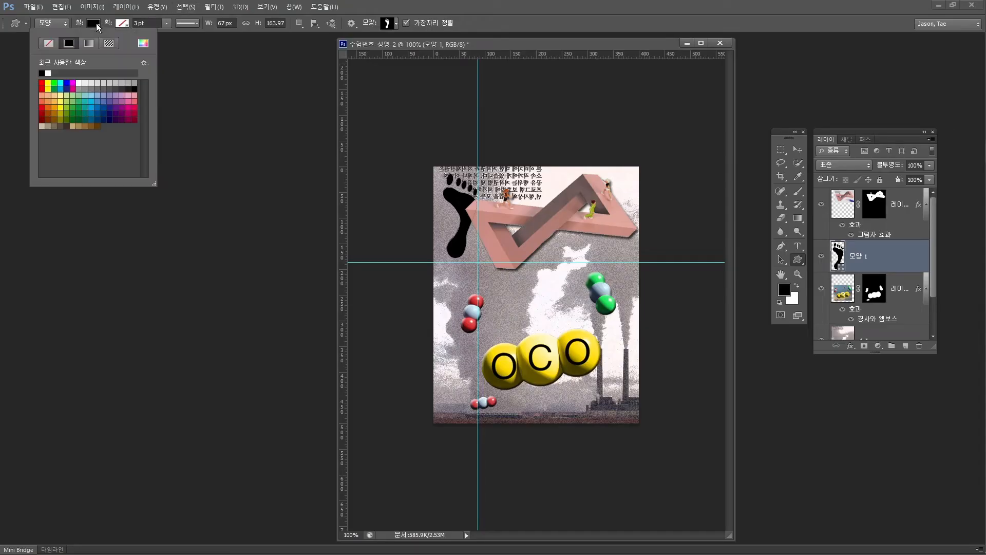
left_click(143, 48)
type("006699")
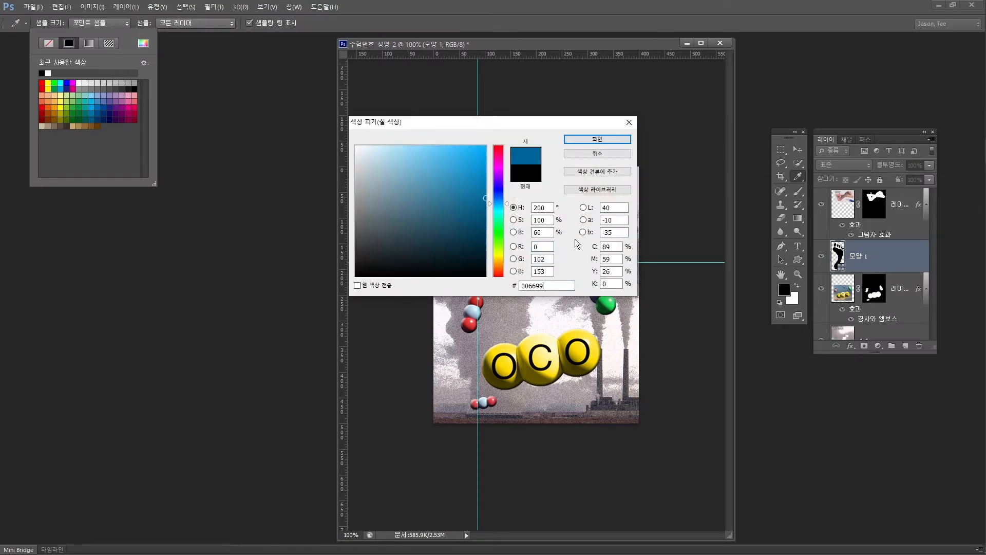
left_click(596, 141)
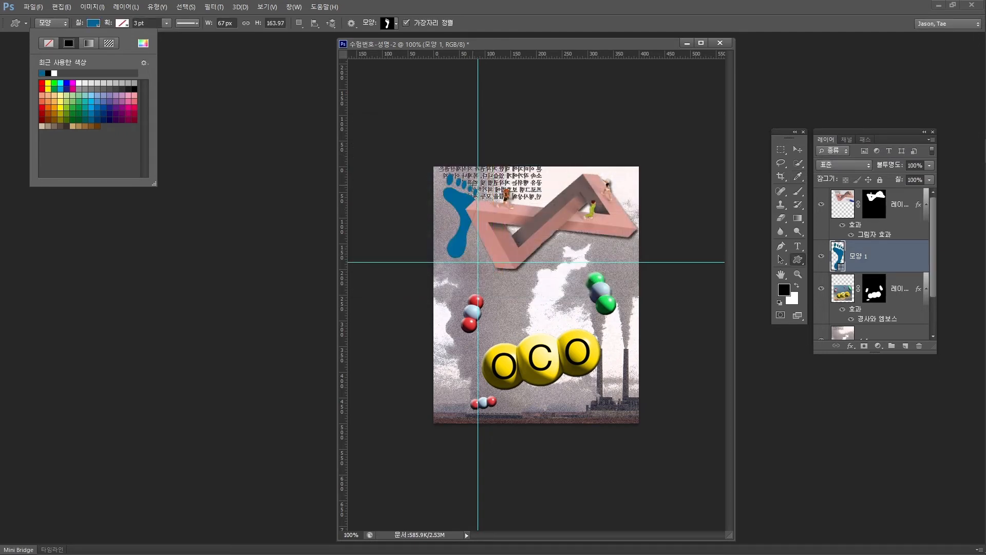
Look up the footprint's stroke width and stroke colour in the GP09-1A.pdf conditions
key("alt+Tab")
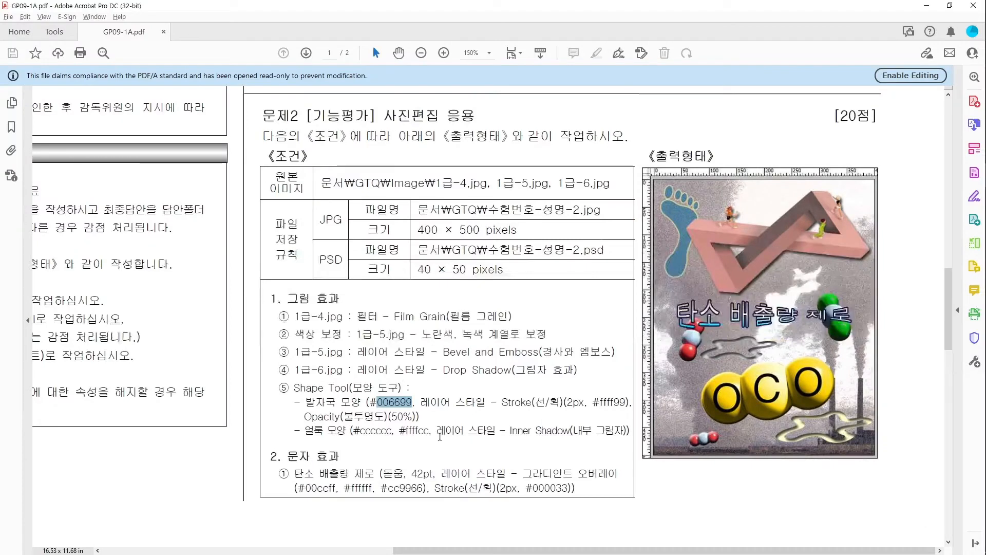
left_click_drag(421, 403, 623, 403)
left_click(620, 406)
key("alt+Tab")
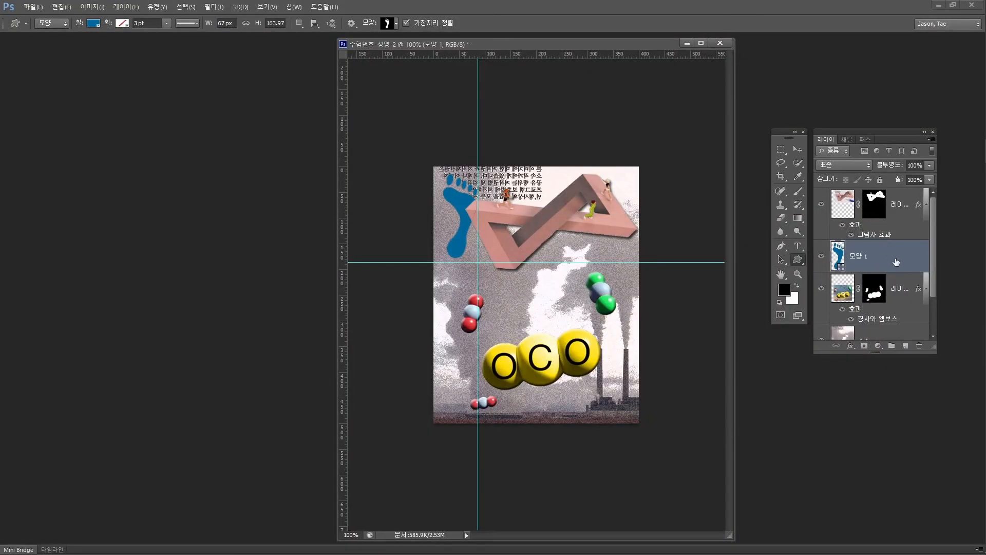
left_click(121, 26)
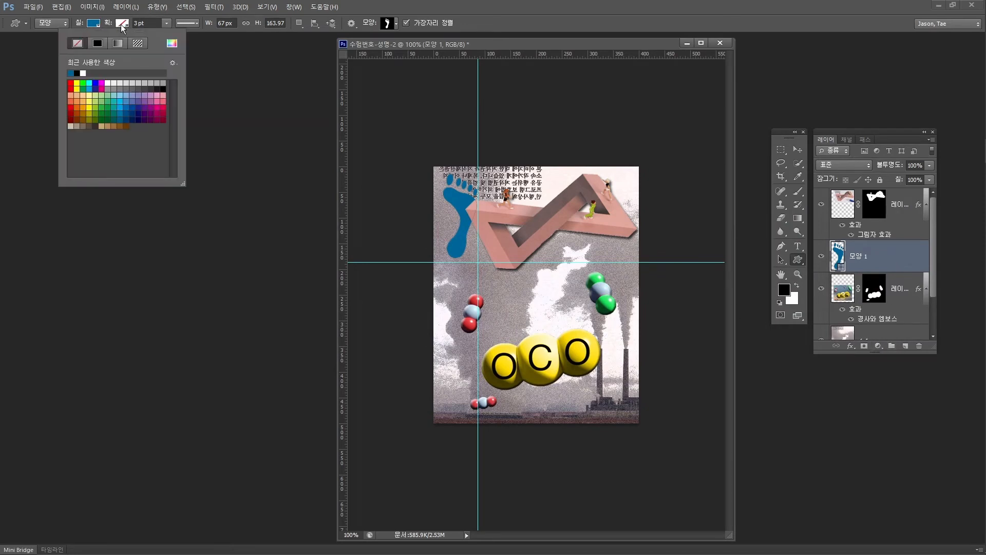
left_click(474, 28)
Add a Stroke layer style to the footprint layer with colour #ffff99 and size 2 px
left_click(851, 346)
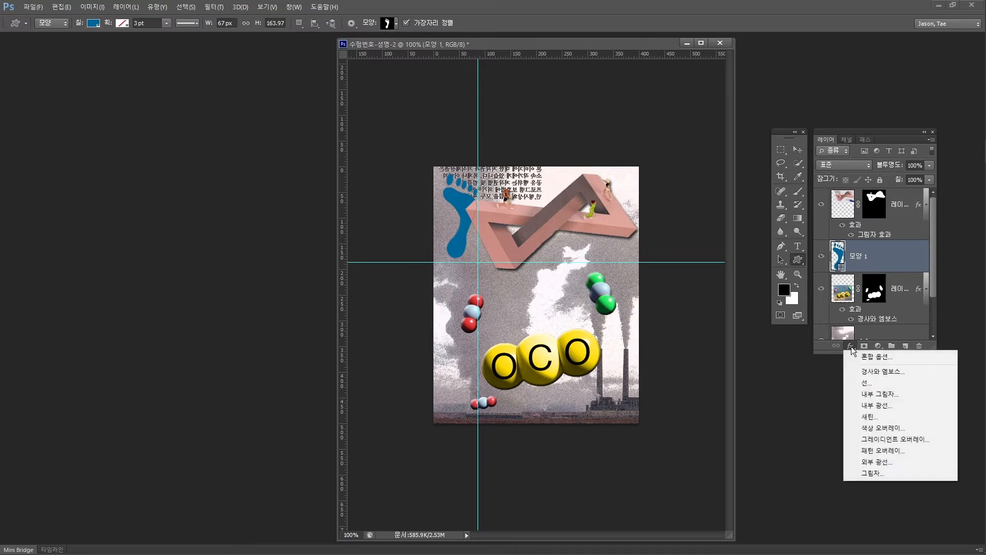
left_click(875, 383)
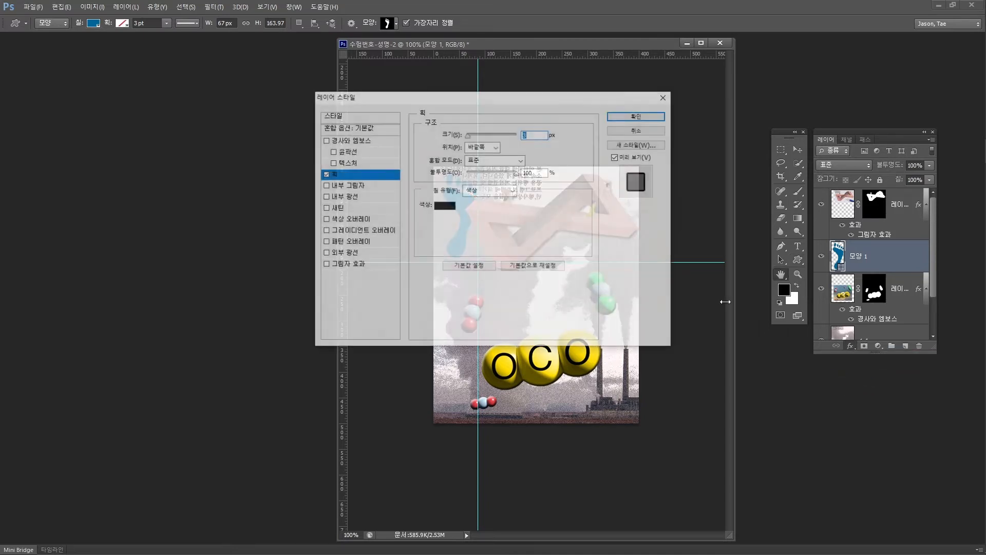
left_click_drag(510, 96, 745, 93)
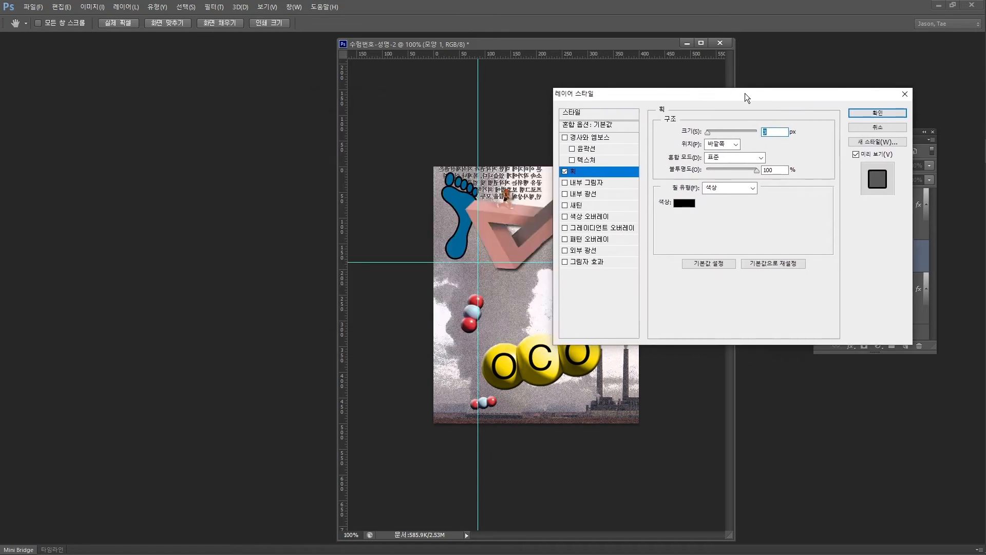
left_click(691, 203)
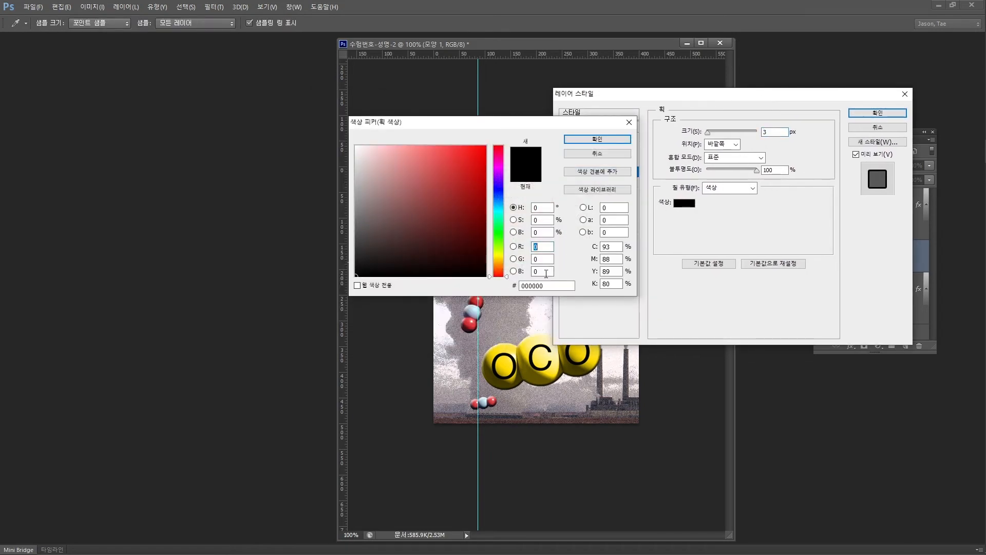
left_click(546, 286)
type("ffff99")
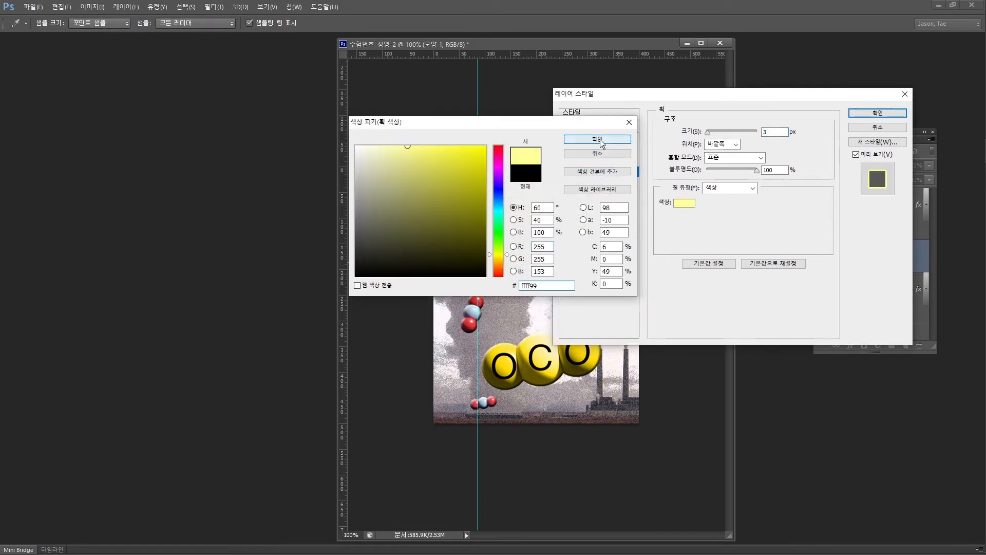
left_click(601, 143)
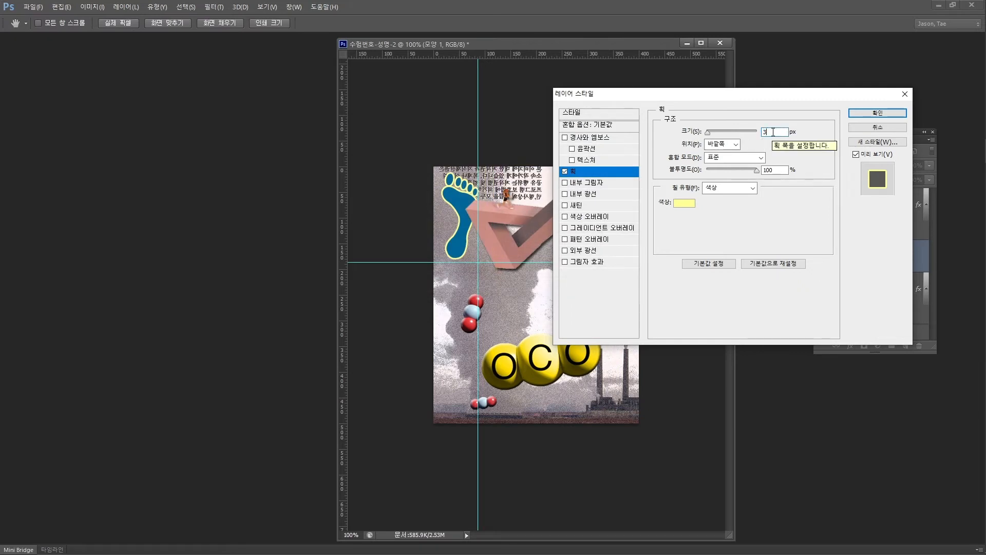
key("BackSpace")
type("2")
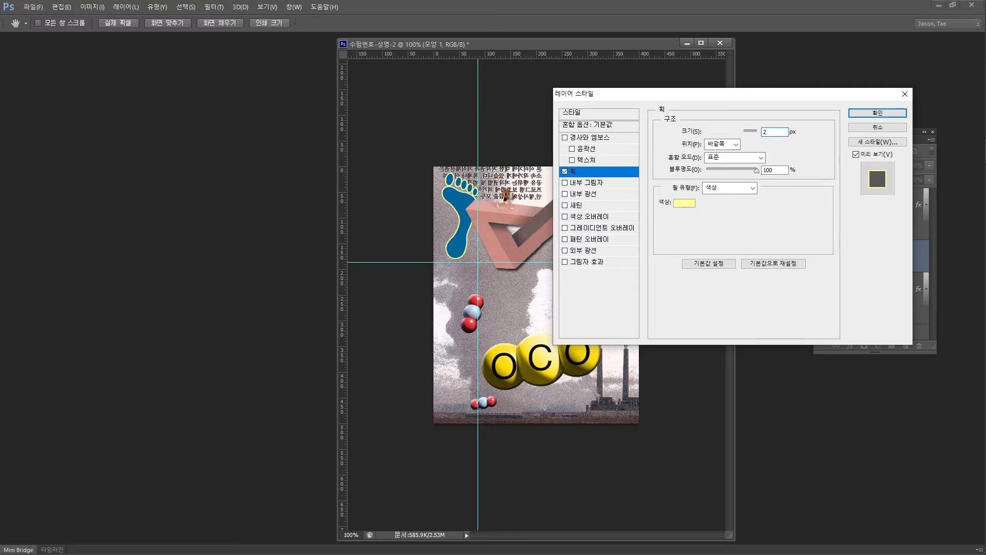
key("Return")
Recheck the footprint's stroke and opacity requirements in the PDF
key("alt+Tab")
key("Tab")
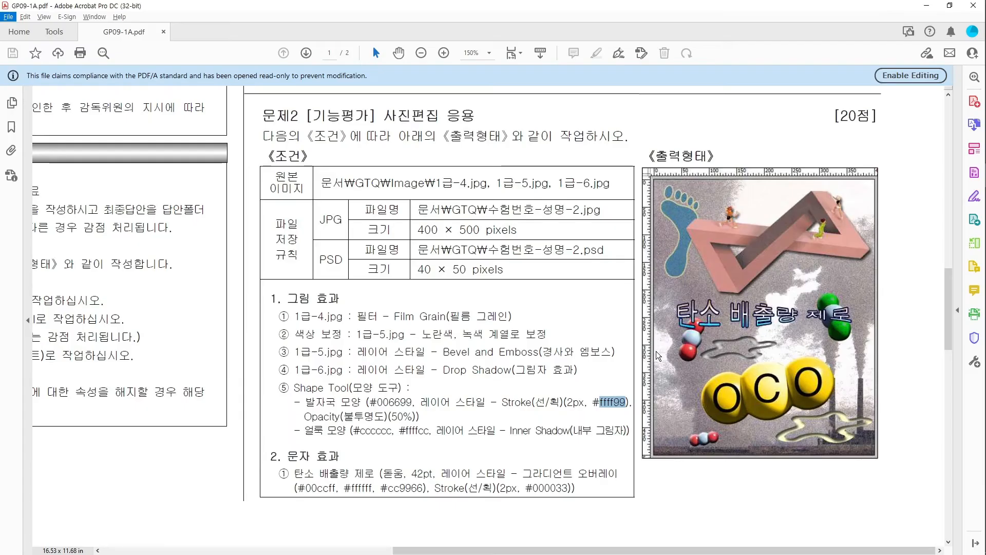
left_click_drag(508, 402, 608, 402)
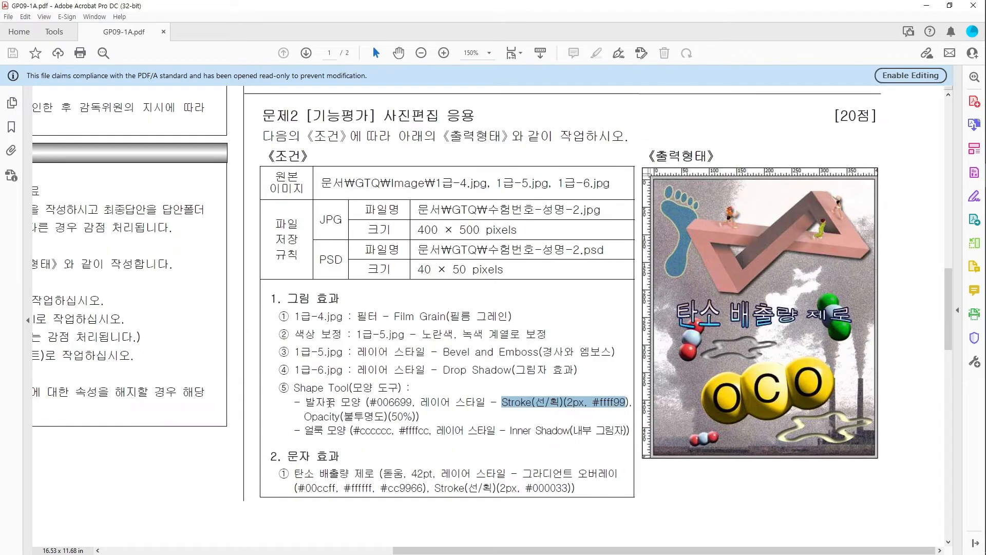
left_click_drag(329, 416, 402, 416)
key("alt+Tab")
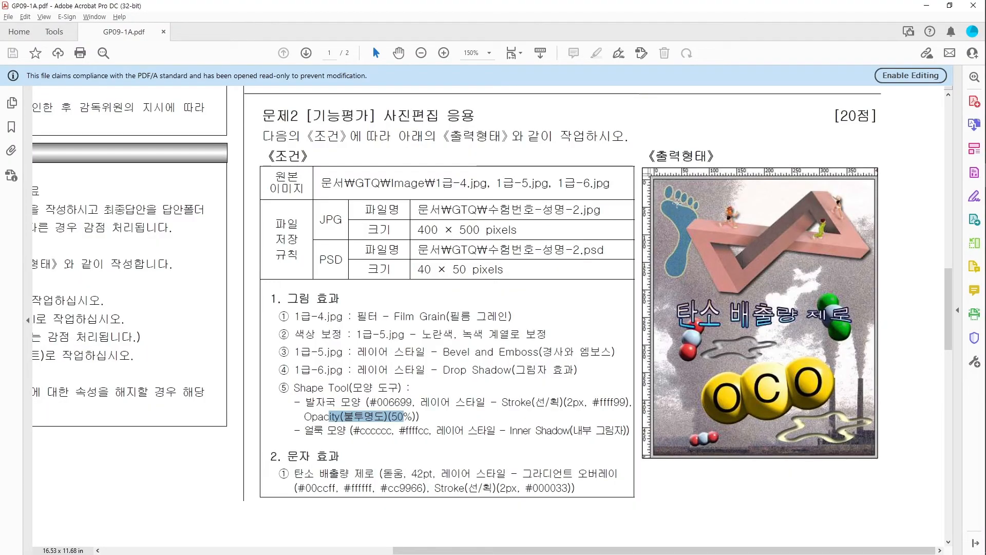
key("alt+Tab")
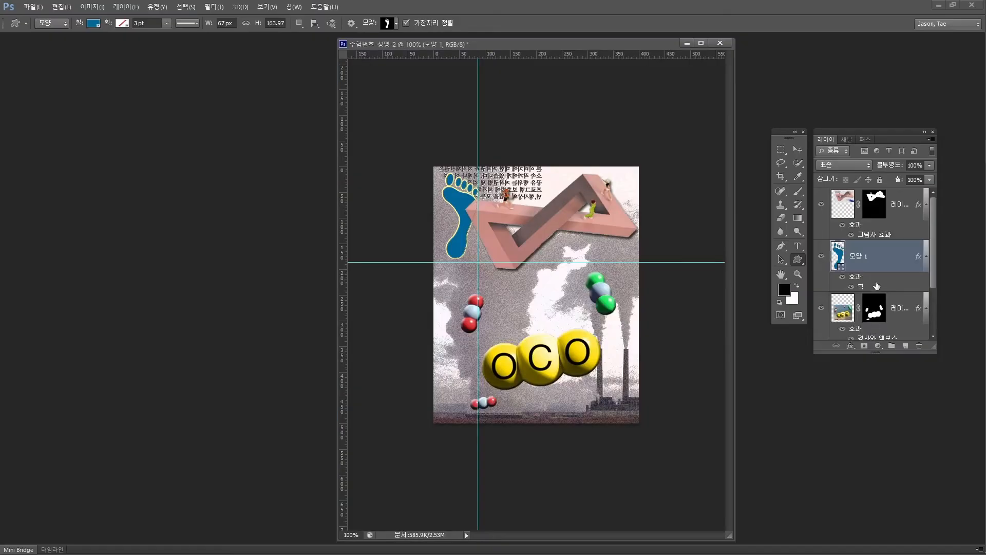
Try the footprint's stroke at about 30% opacity, compare it with the PDF sample, and restore the stroke to full opacity
double_click(861, 289)
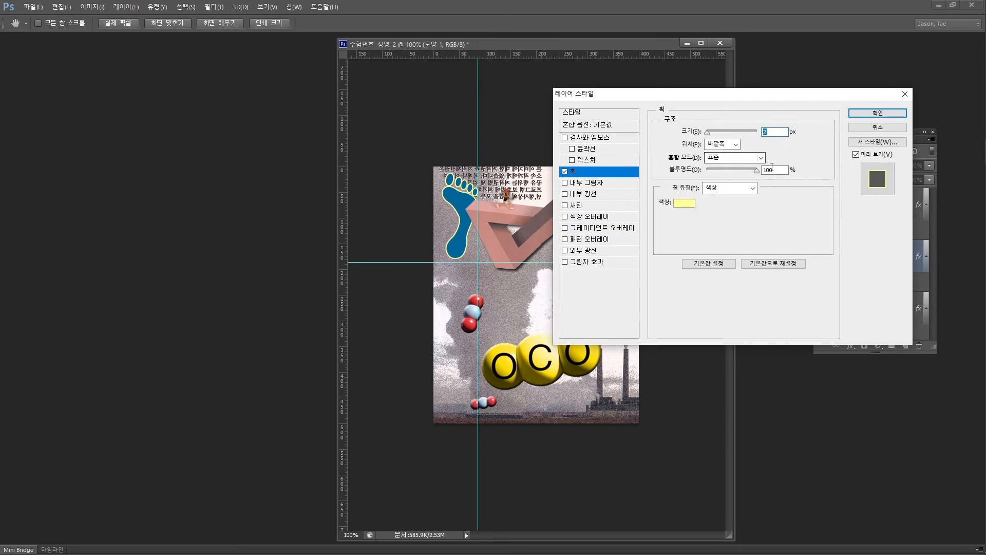
left_click_drag(755, 171, 721, 175)
key("alt+Tab")
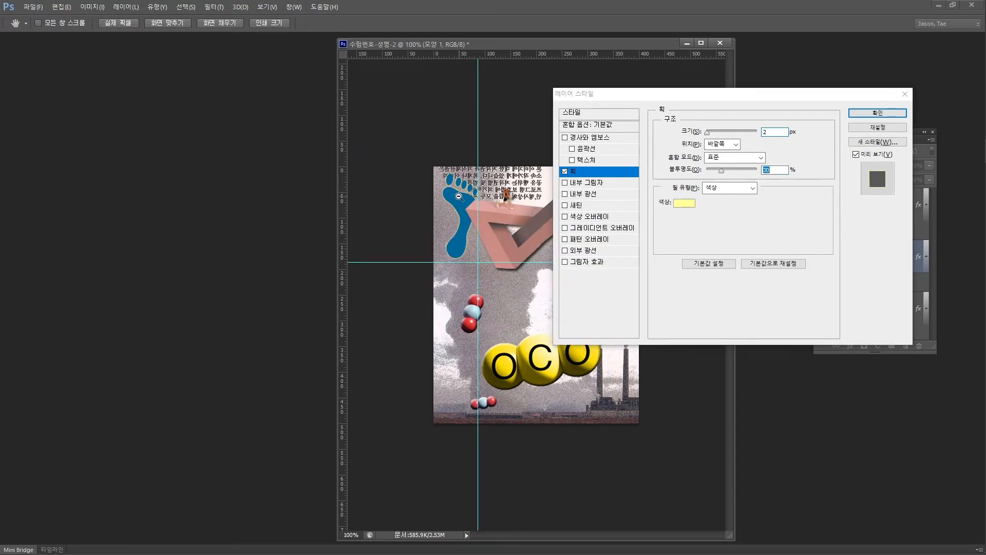
key("alt+Tab")
key("Tab")
key("Tab")
left_click(442, 285)
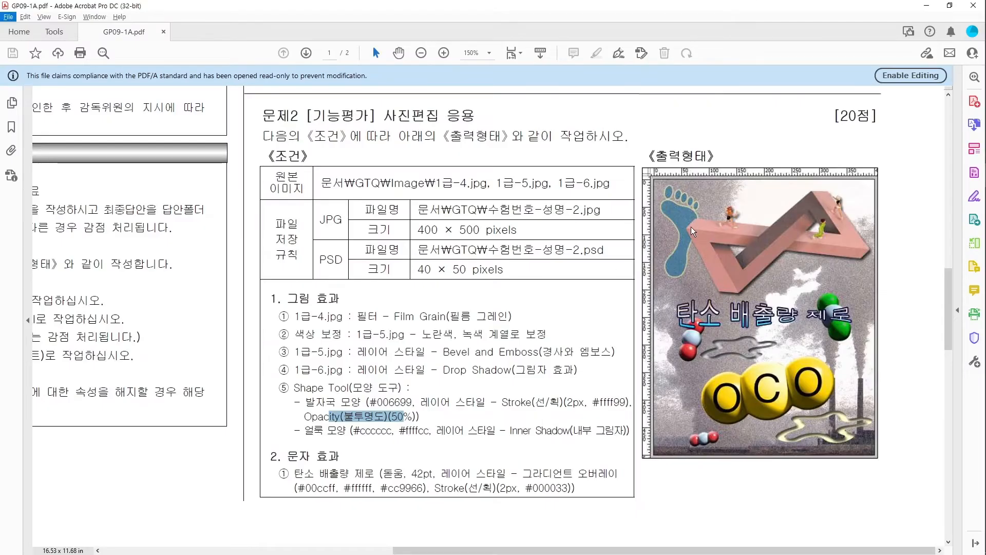
left_click(686, 214)
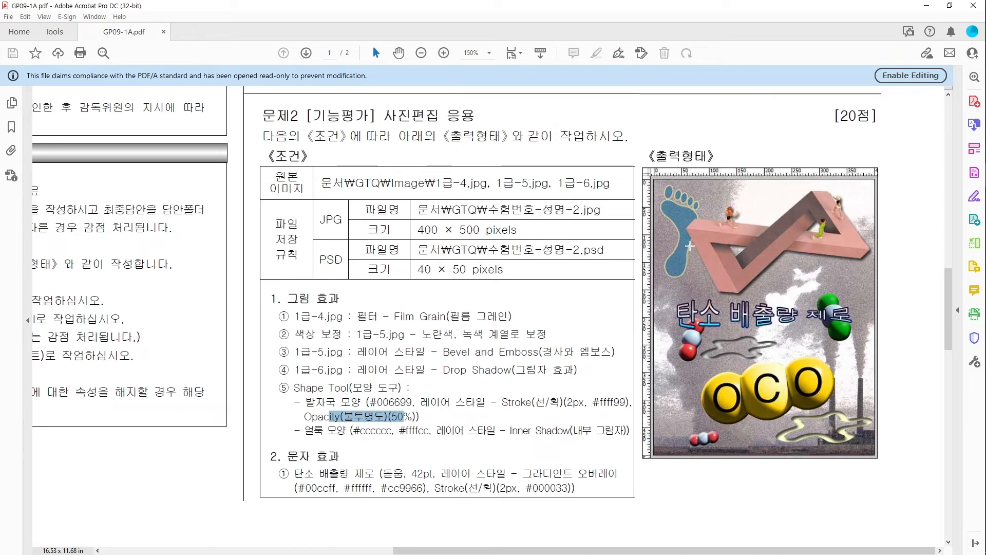
key("alt+Tab")
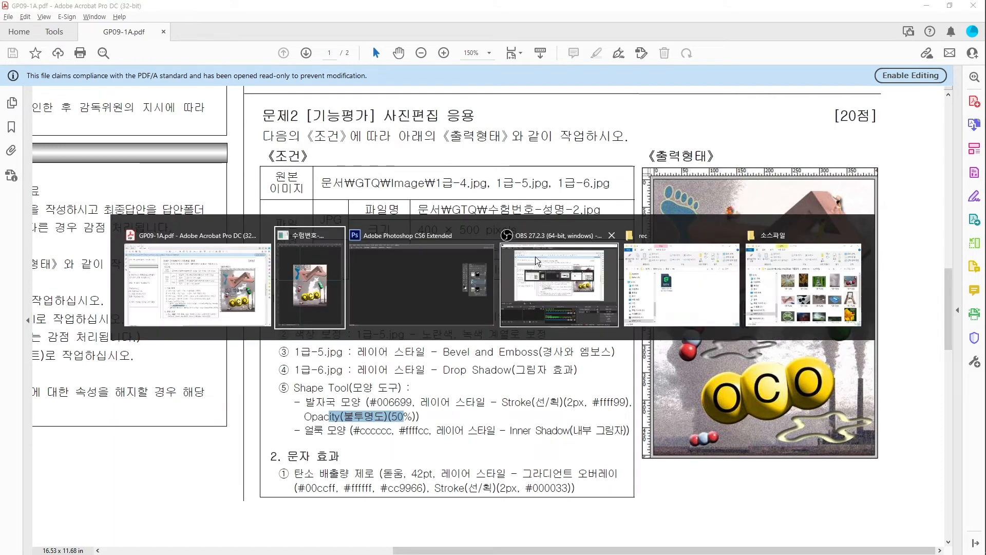
left_click(418, 286)
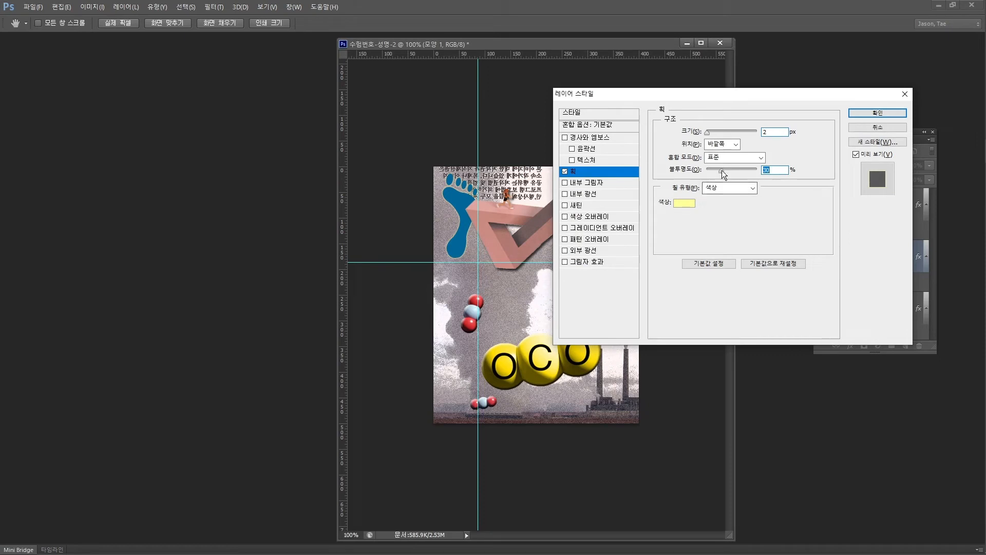
left_click_drag(721, 170, 760, 170)
left_click(877, 112)
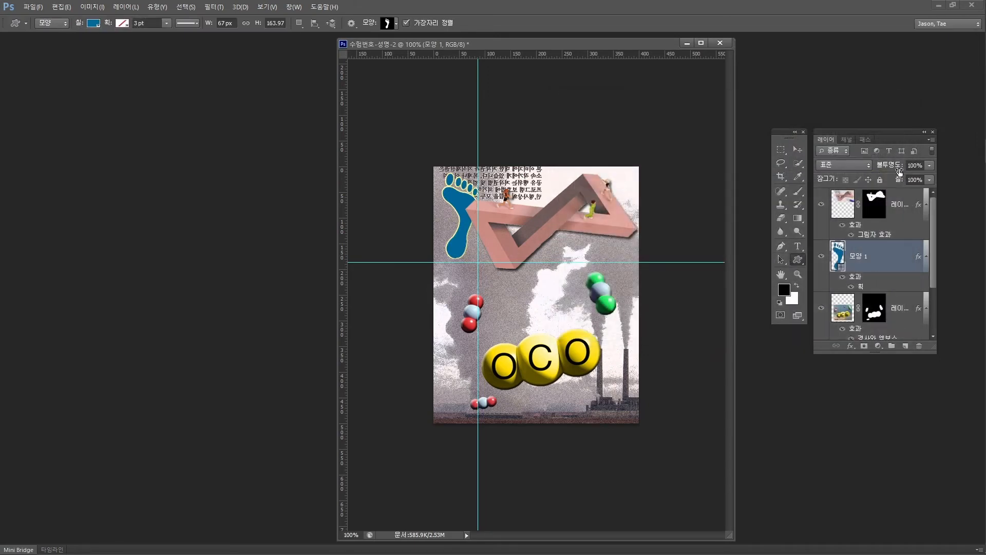
Set the footprint layer's opacity to 50%
left_click(910, 165)
type("50")
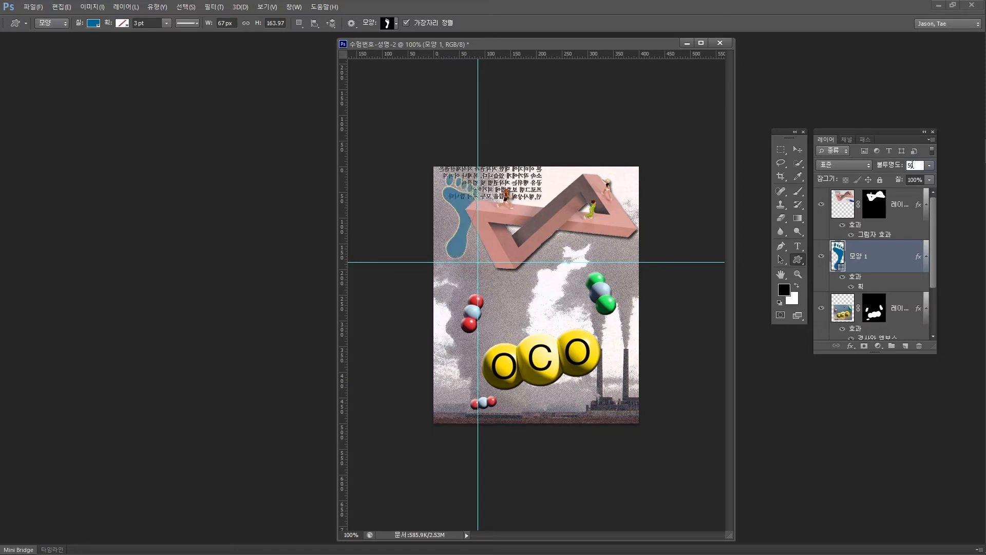
key("Return")
left_click(797, 149)
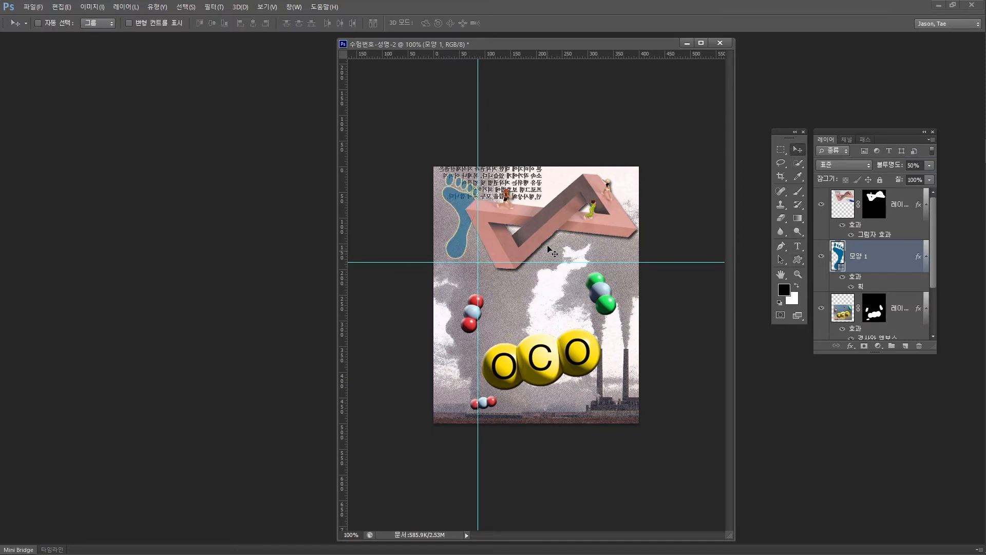
Examine the PDF's requirements for the blot shapes, including their two colours, layer style and placement in the sample
key("alt+Tab")
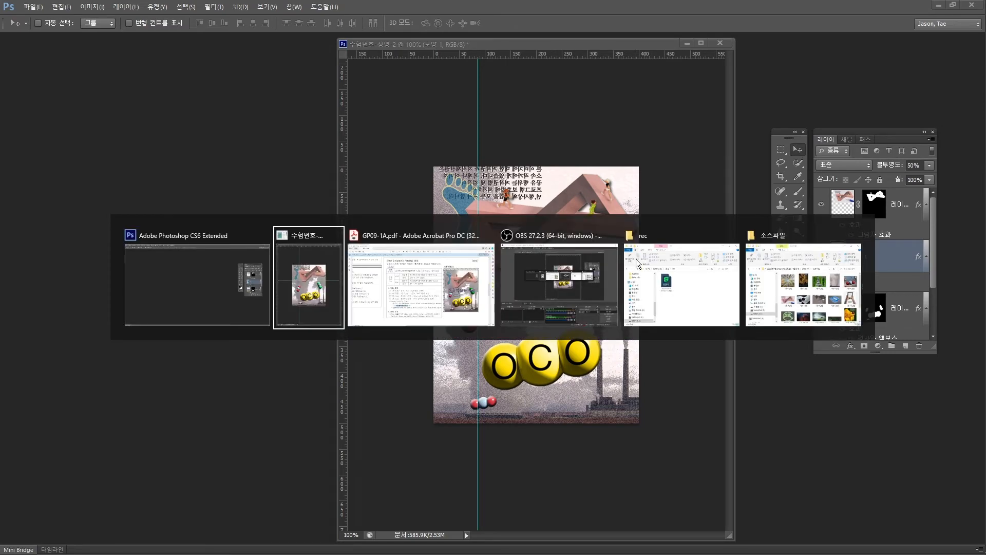
left_click(424, 284)
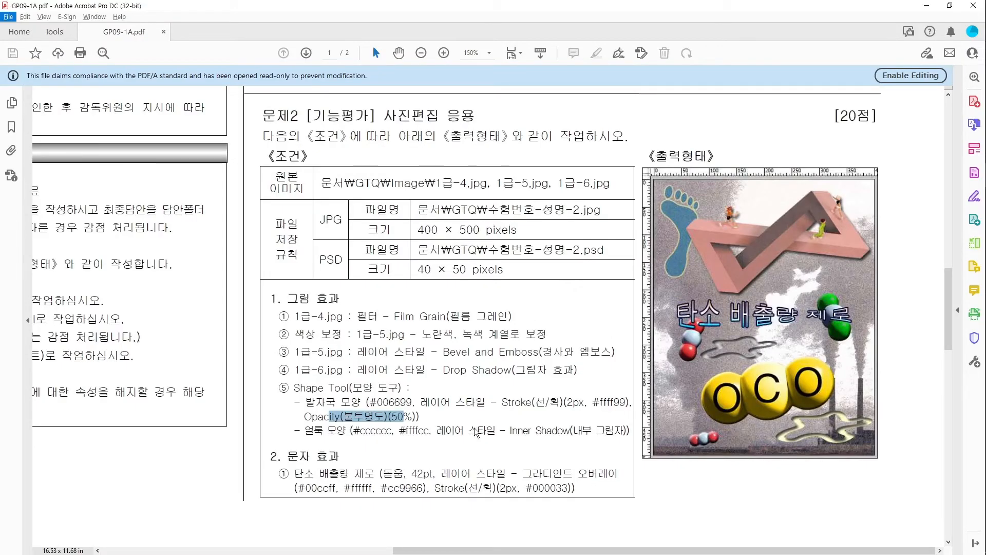
left_click(320, 436)
left_click_drag(304, 430, 344, 433)
left_click(824, 429)
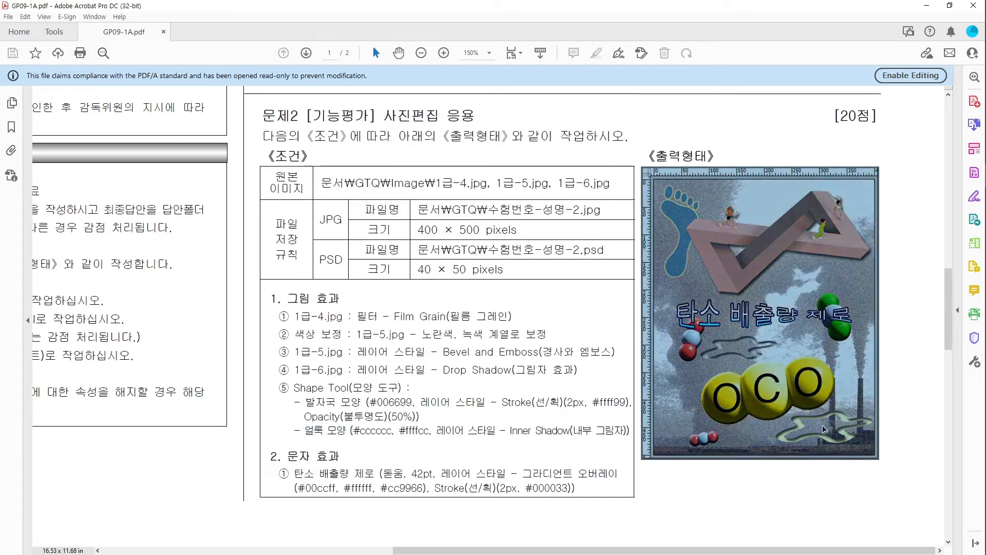
left_click(535, 444)
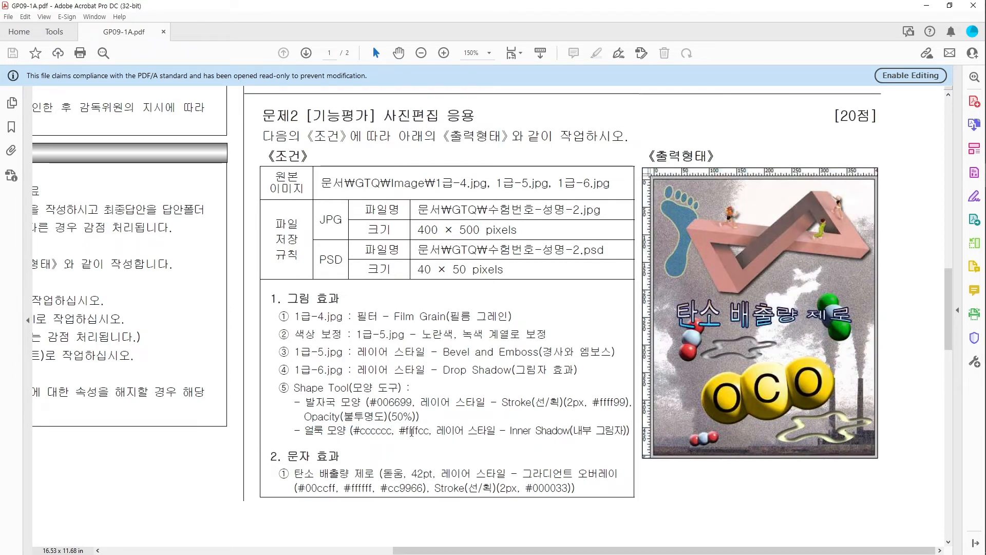
left_click_drag(409, 430, 419, 431)
left_click(418, 431)
double_click(370, 432)
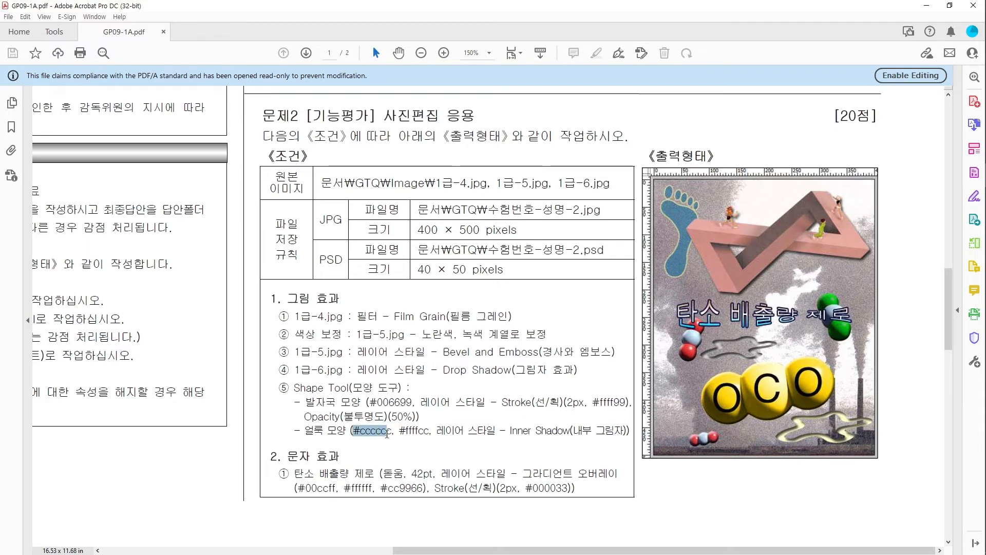
left_click(367, 431)
mouse_move(365, 431)
left_mouse_down()
mouse_move(389, 430)
mouse_move(353, 430)
left_mouse_up()
Choose the outlined blob as the Custom Shape tool's shape in the poster document and compare it with the PDF sample
key("alt+Tab")
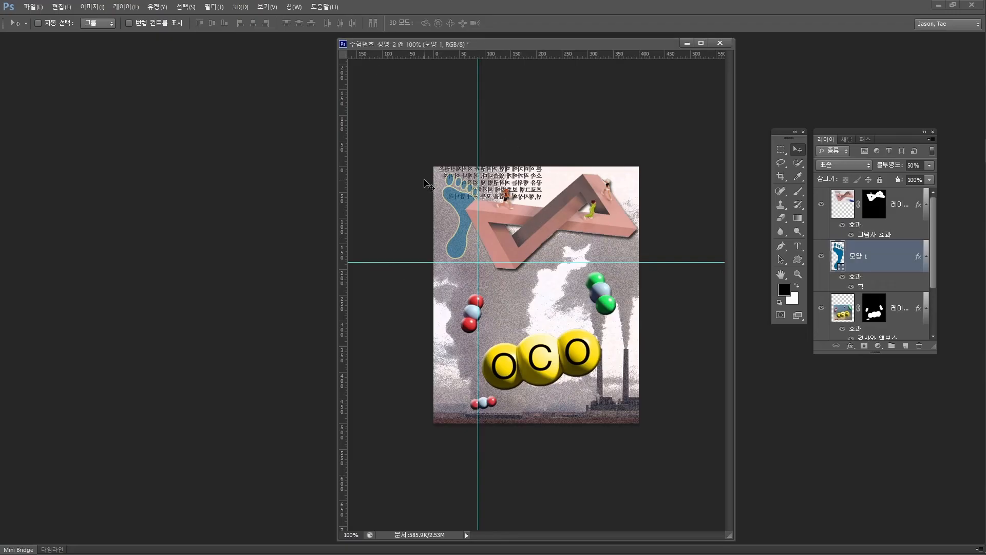
left_click(795, 260)
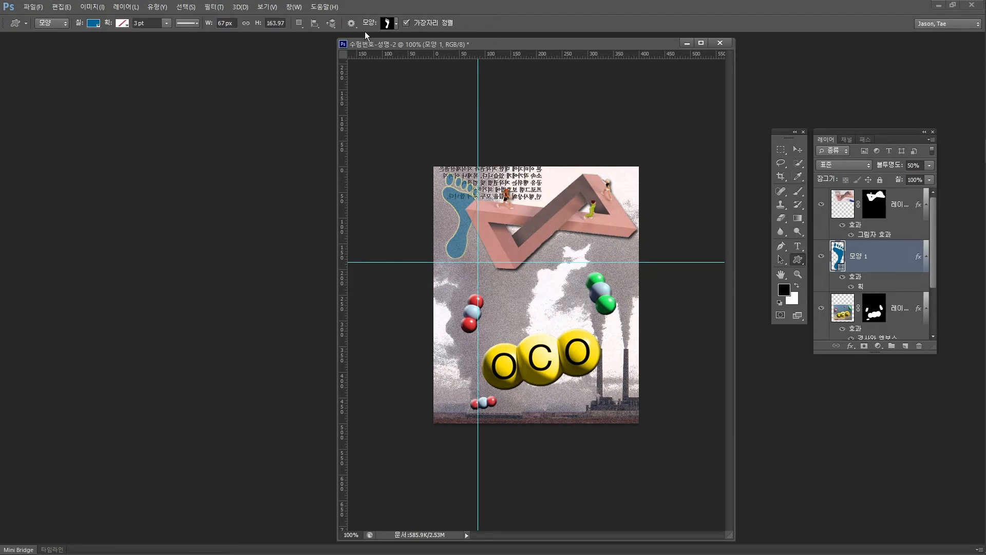
left_click(396, 23)
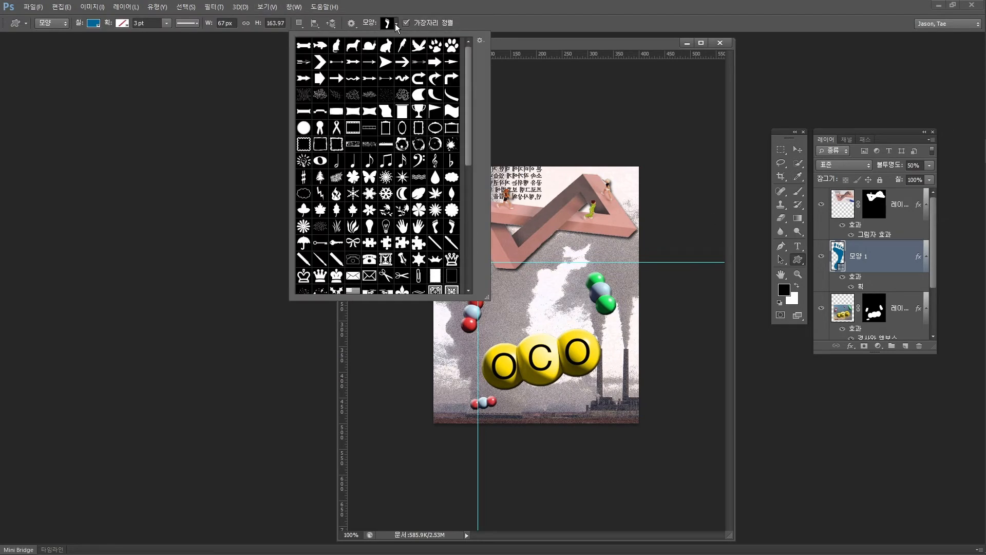
scroll(410, 149, "down", 2)
scroll(409, 149, "down", 2)
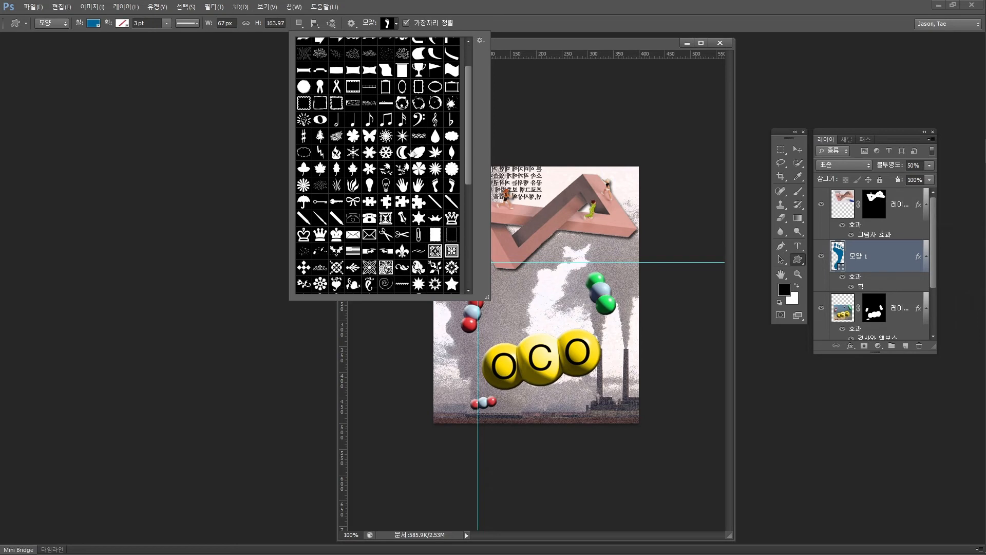
scroll(373, 234, "down", 5)
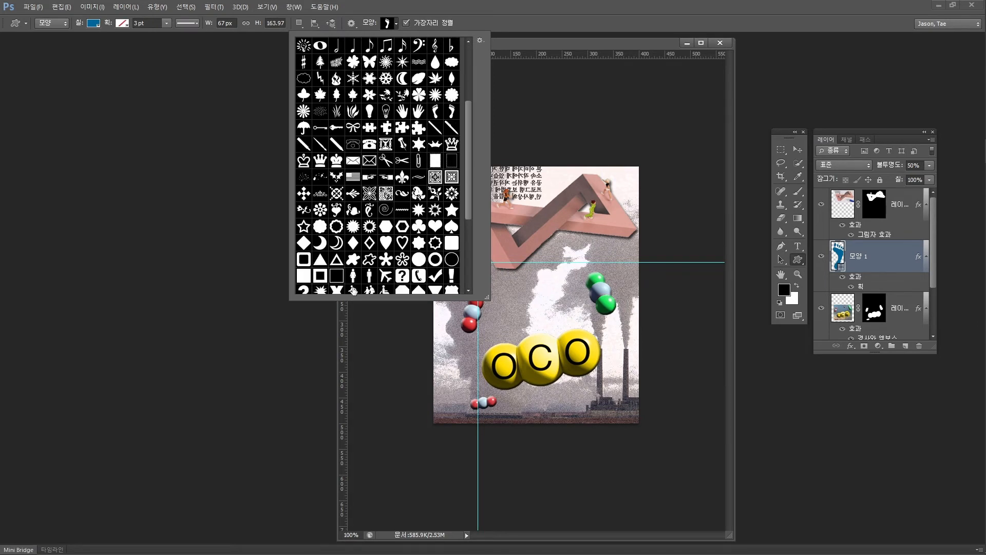
left_click(370, 260)
double_click(370, 261)
key("alt+Tab")
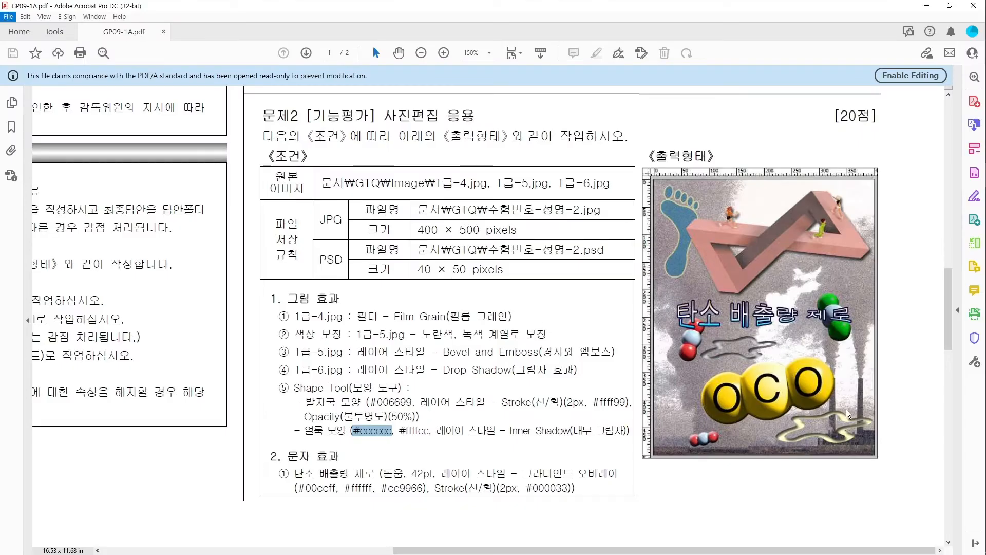
key("alt+Tab")
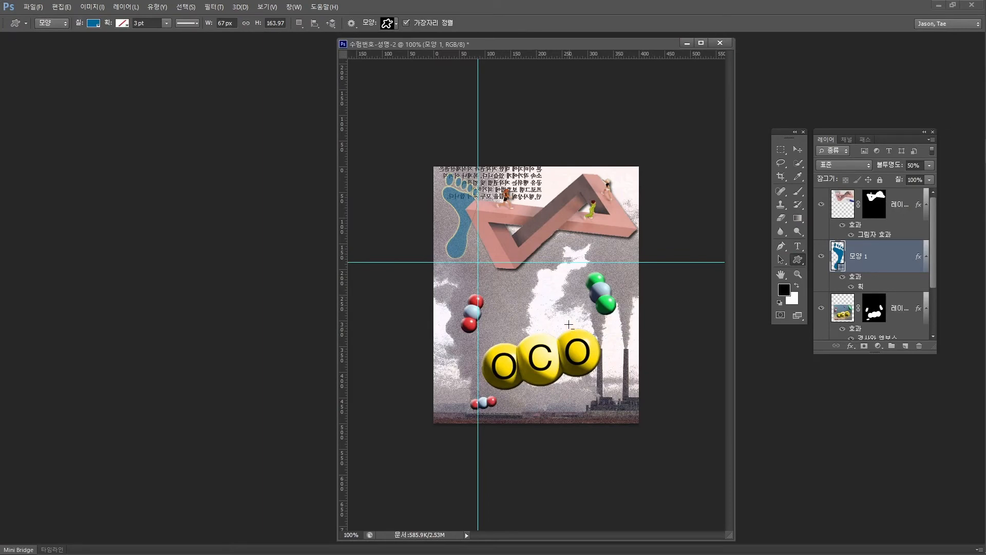
Remove the two old guides and place new ones about 100 px across and 280 px down the canvas, matching the PDF sample's grey blot
key("alt+Tab")
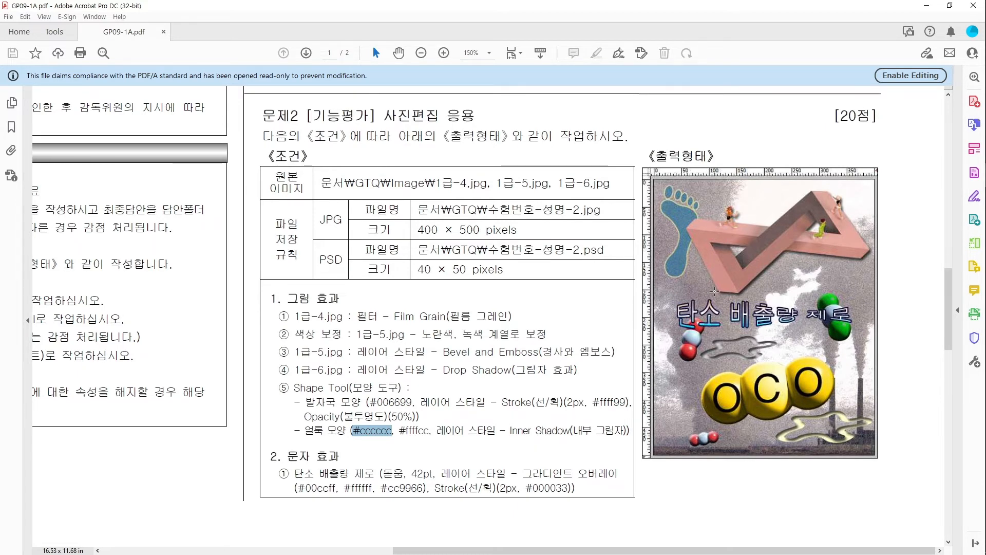
key("alt+Tab")
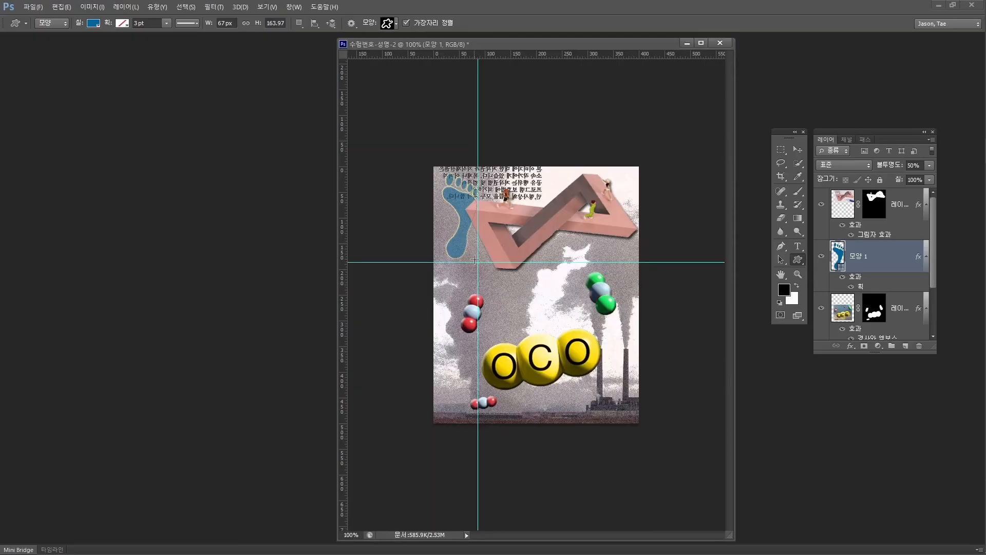
key("v")
left_click_drag(476, 262, 238, 254)
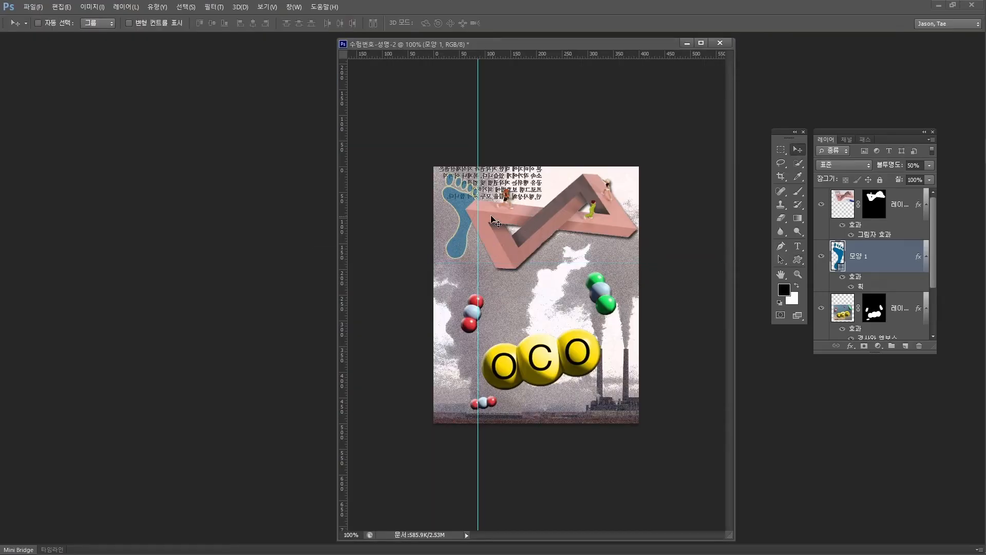
left_click_drag(478, 202, 134, 147)
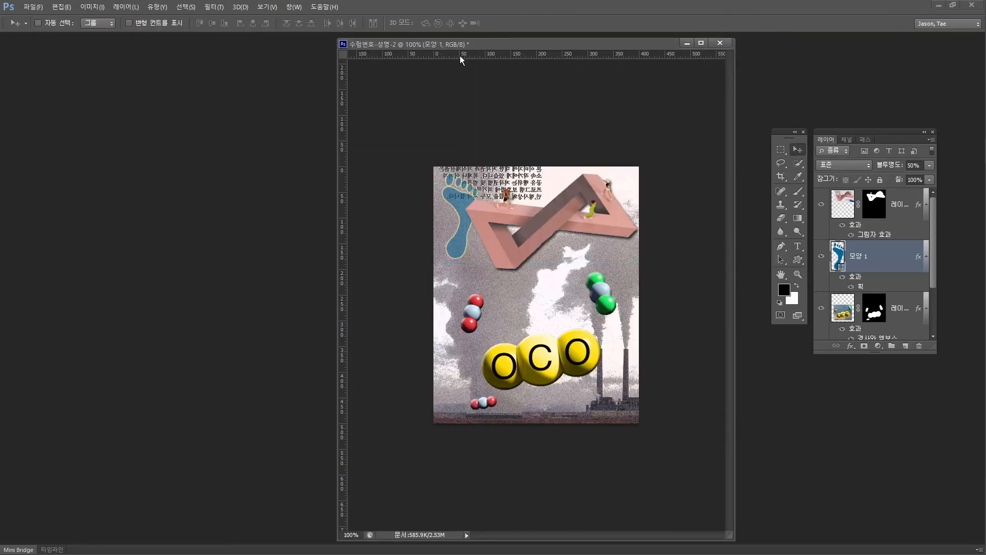
left_click_drag(348, 88, 474, 308)
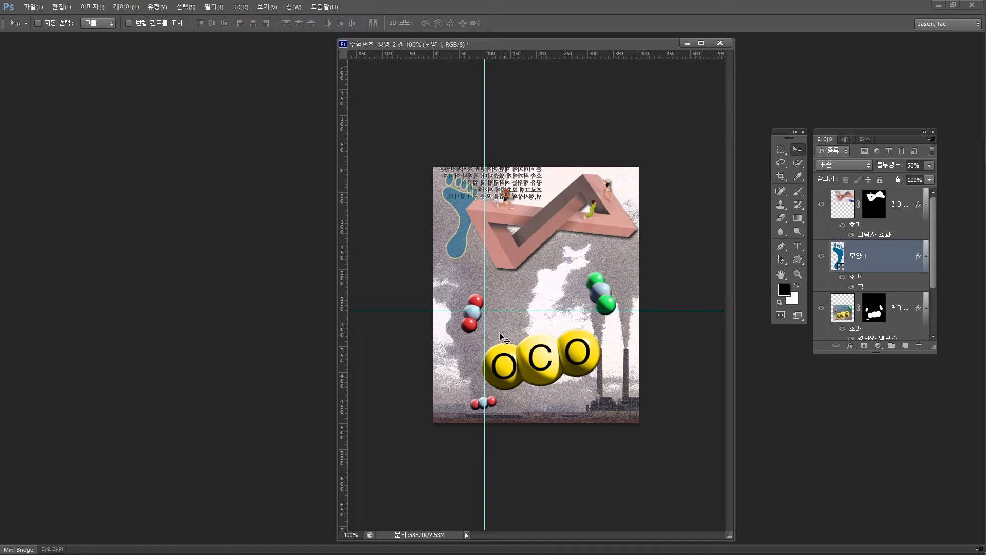
Draw one outlined blob of about 88 × 76 px from the guide crossing and another below and right of the OCO balls
key("alt+Tab")
key("alt+Tab")
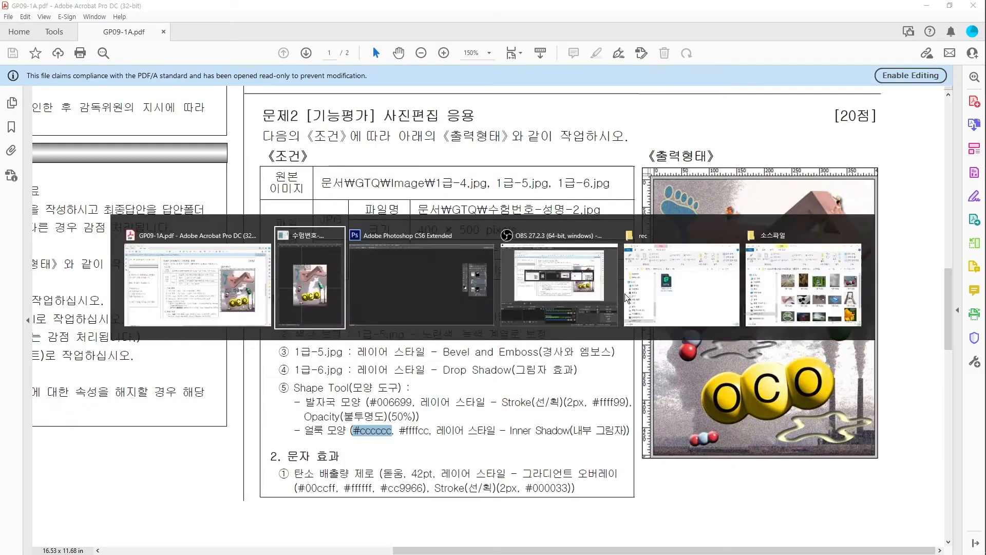
left_click(799, 260)
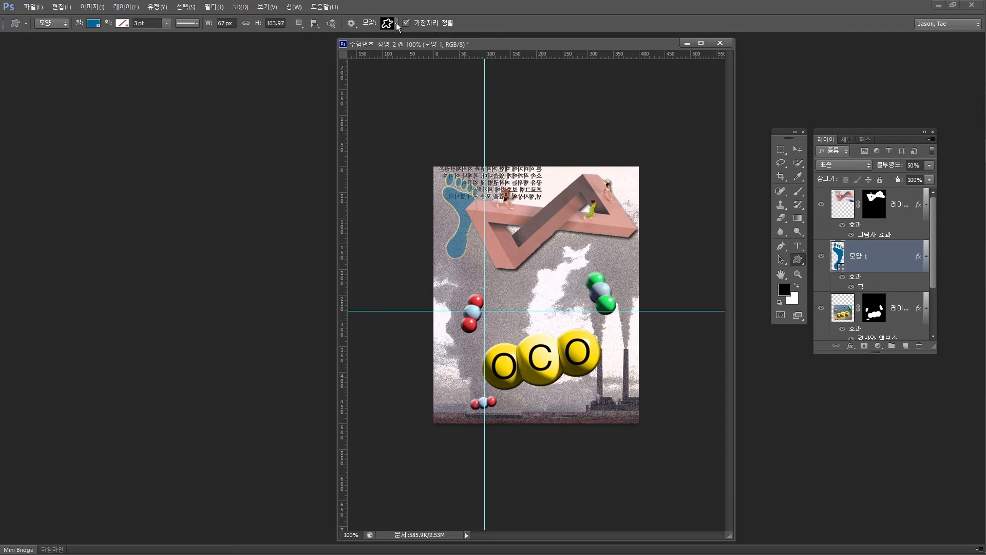
left_click_drag(485, 311, 529, 349)
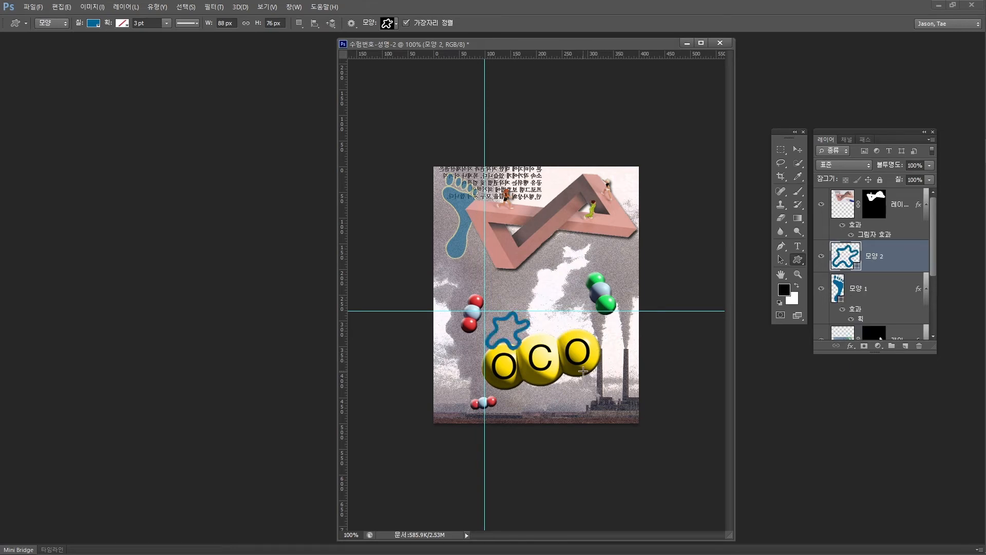
left_click_drag(583, 371, 620, 387)
key("v")
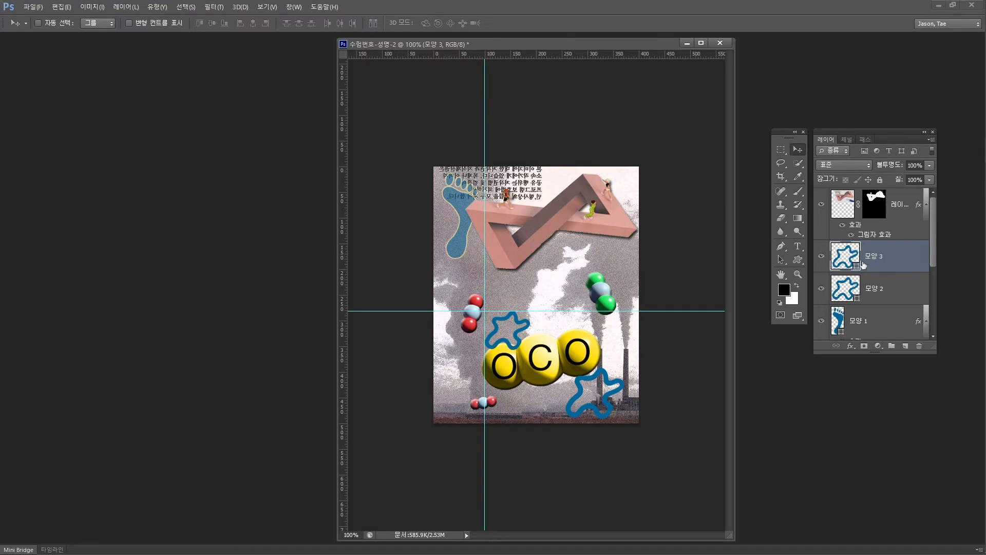
Toggle the visibility of the two new blob layers to identify which blob each layer holds
left_click(821, 258)
left_click(821, 259)
left_click(837, 288)
left_click(822, 287)
left_click(821, 288)
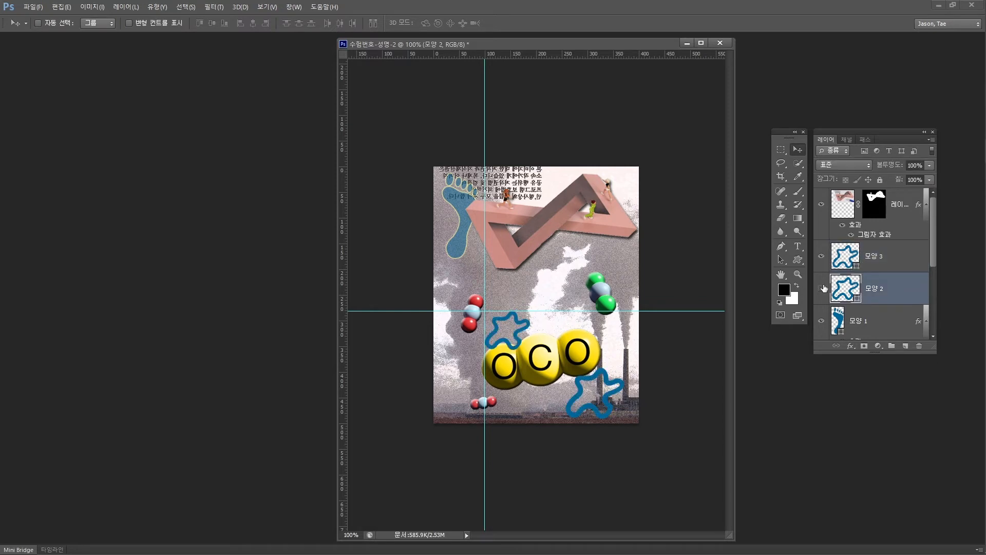
left_click(821, 288)
left_click(838, 257)
left_click(822, 257)
left_click(822, 257)
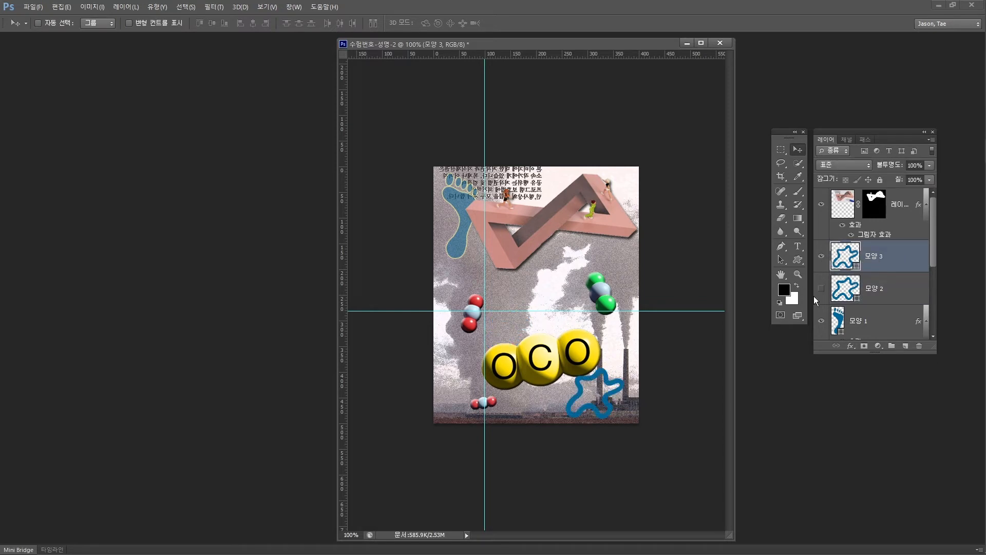
left_click(821, 288)
Set the fill colour of the upper blob's layer, 모양 2, to #cccccc as specified in the PDF
left_click(873, 289)
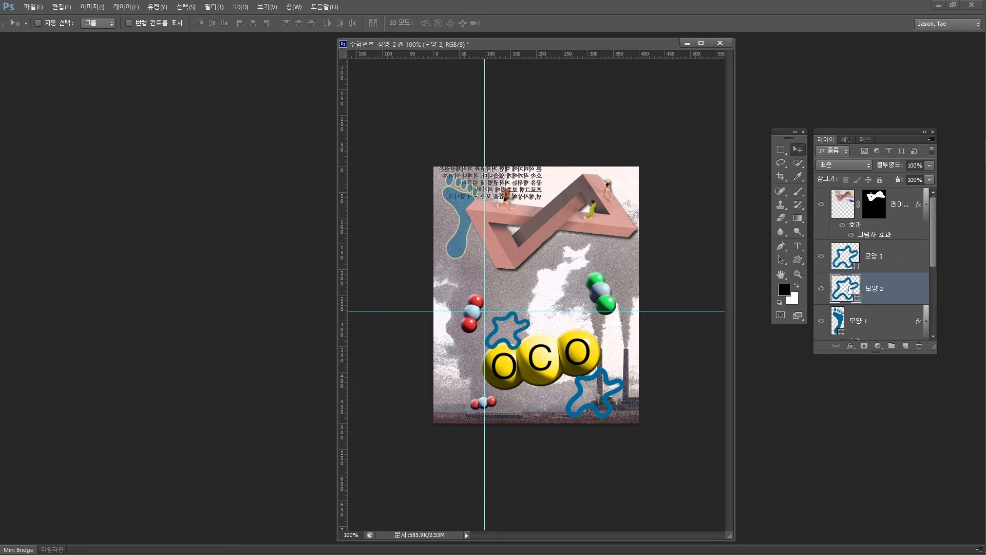
double_click(850, 288)
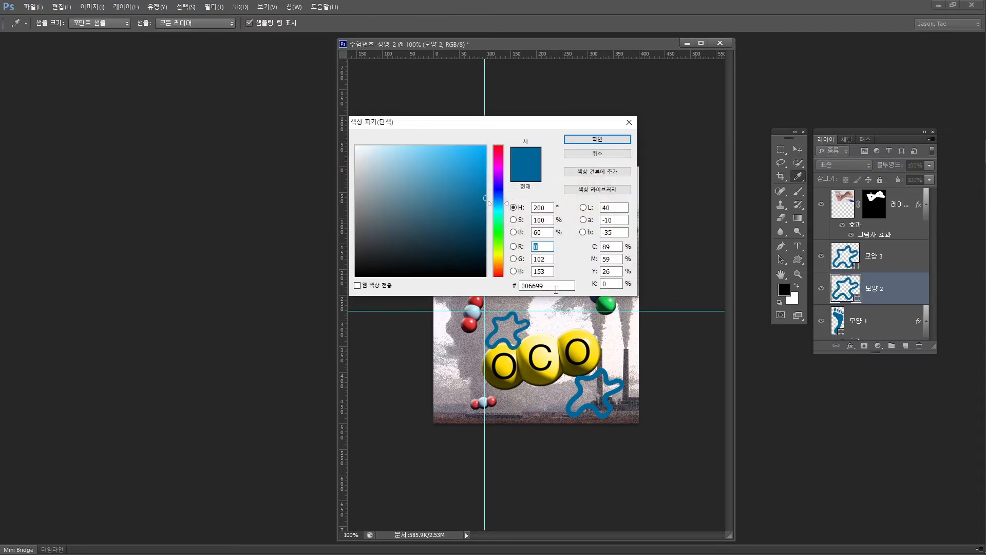
double_click(555, 286)
key("alt+Tab")
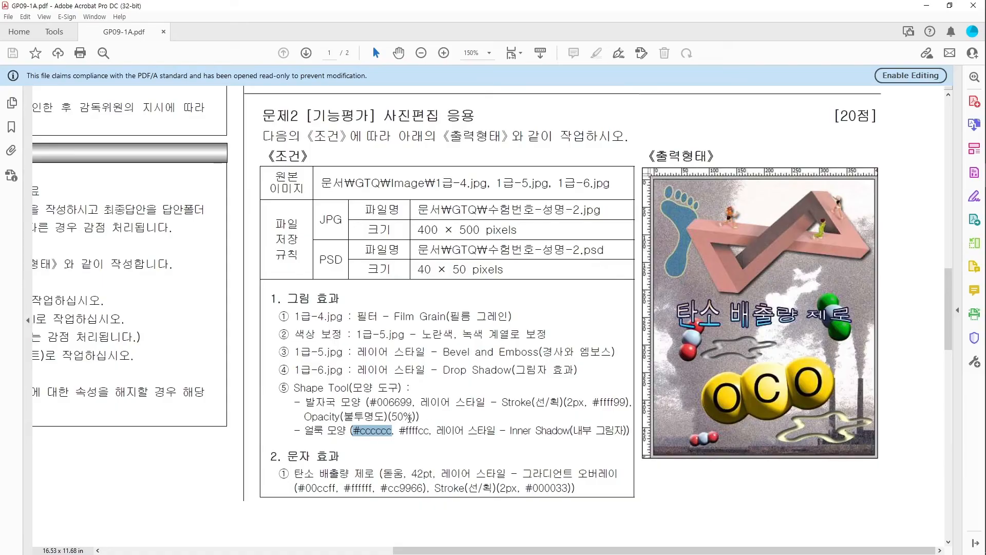
key("alt+Tab")
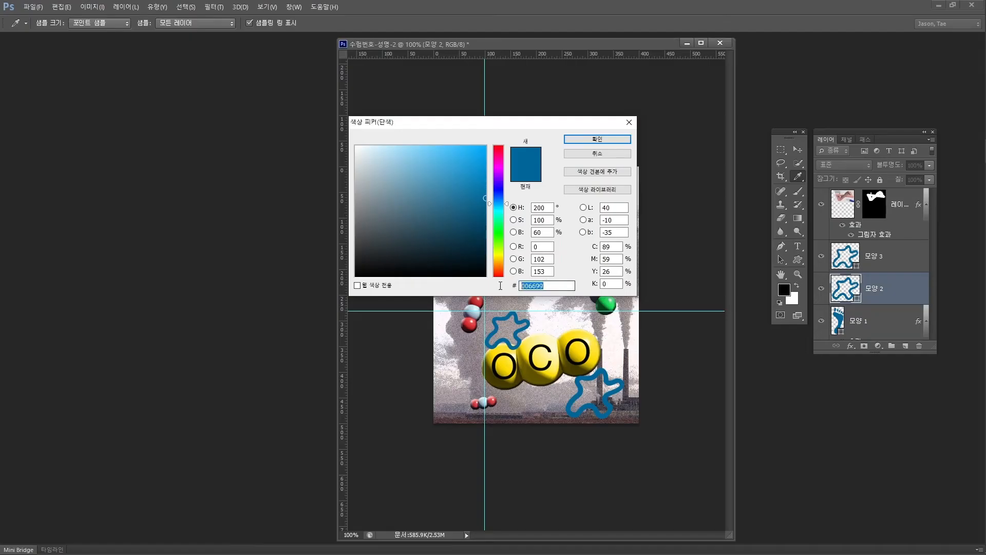
type("cccccc")
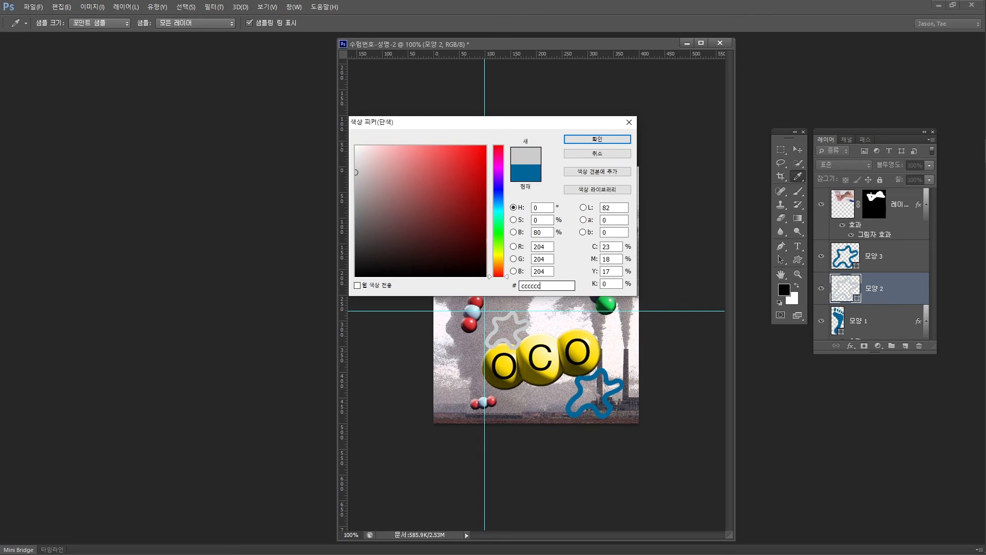
key("Return")
key("v")
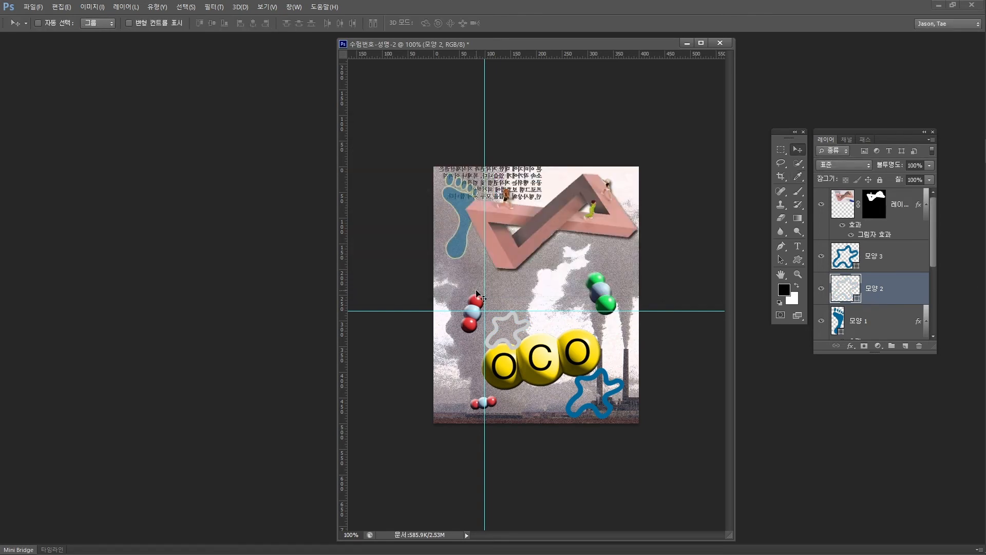
Copy the second blot colour, #ffffcc, from the PDF's shape requirements and return to the poster document
key("alt+Tab")
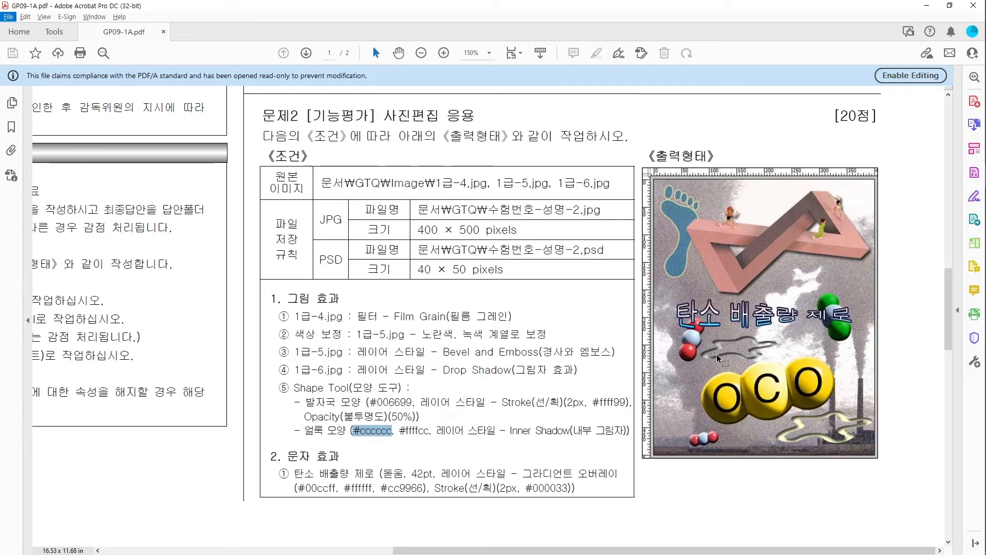
left_click(717, 354)
left_click_drag(399, 430, 429, 430)
key("ctrl+c")
key("alt+Tab")
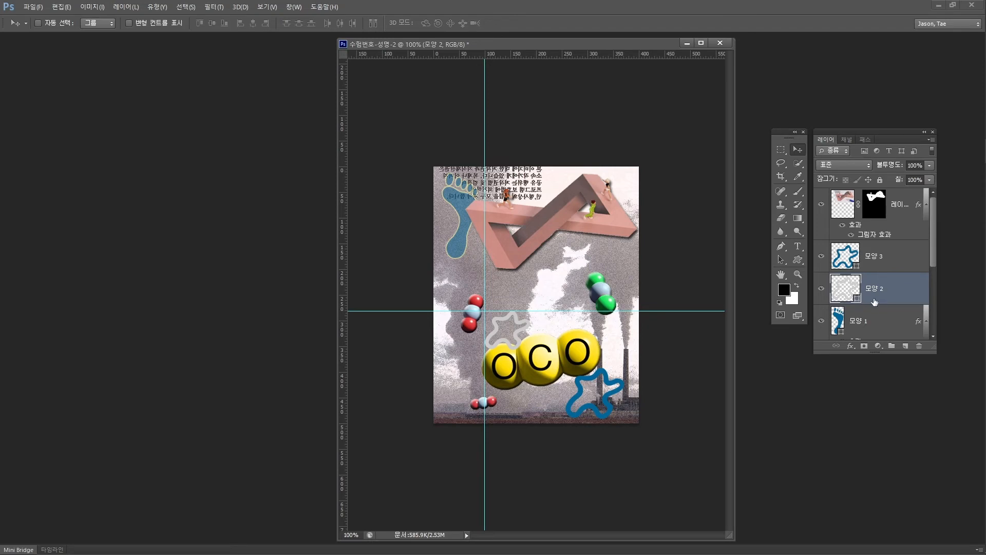
Rename the lower blob's layer as 아래쪽
left_click(847, 260)
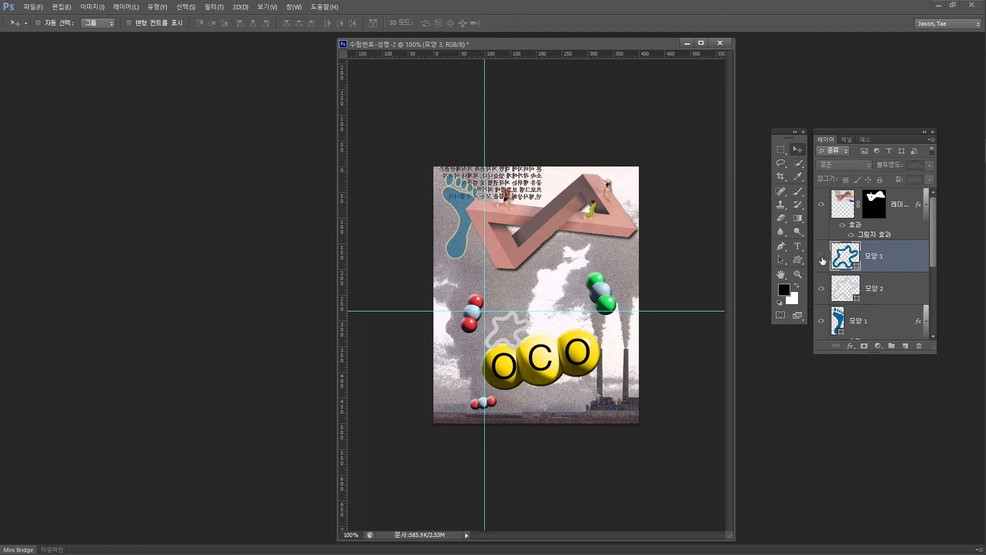
double_click(874, 257)
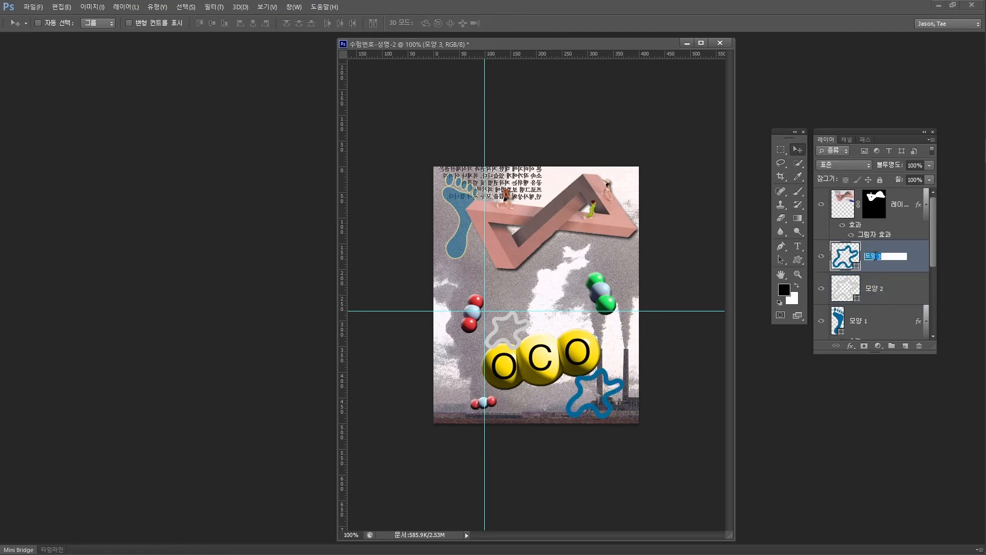
type("dkfoWhr")
key("Return")
Set the lower blob's fill colour to the copied #ffffcc
double_click(855, 259)
key("ctrl+v")
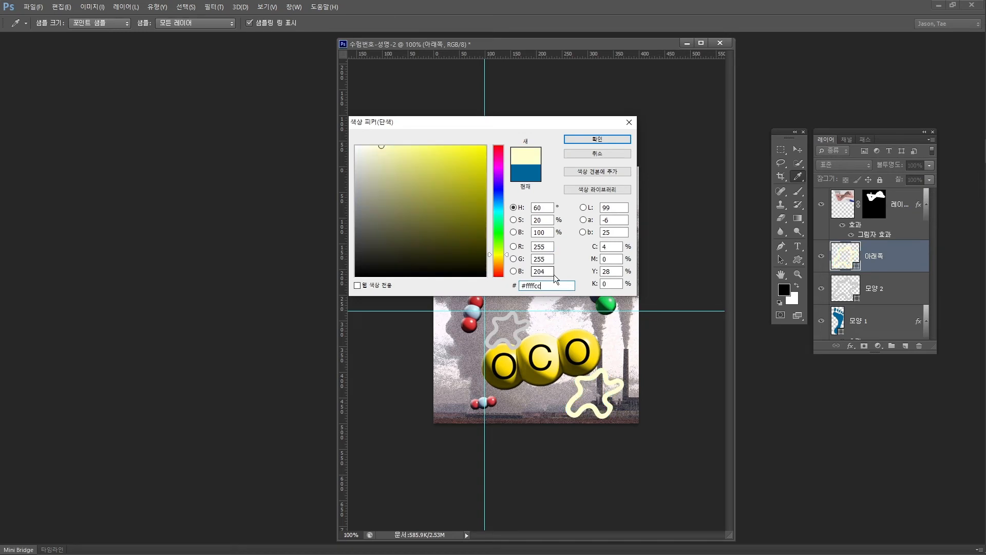
key("Return")
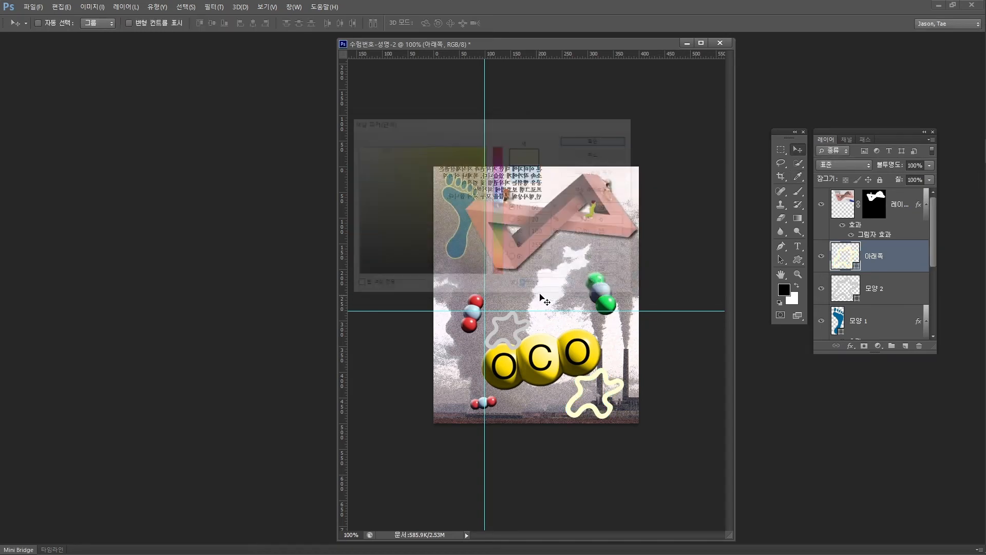
Apply an Inner Shadow to the lower blob as the PDF requires, and copy the effect to the upper blob's layer
key("alt+Tab")
key("Tab")
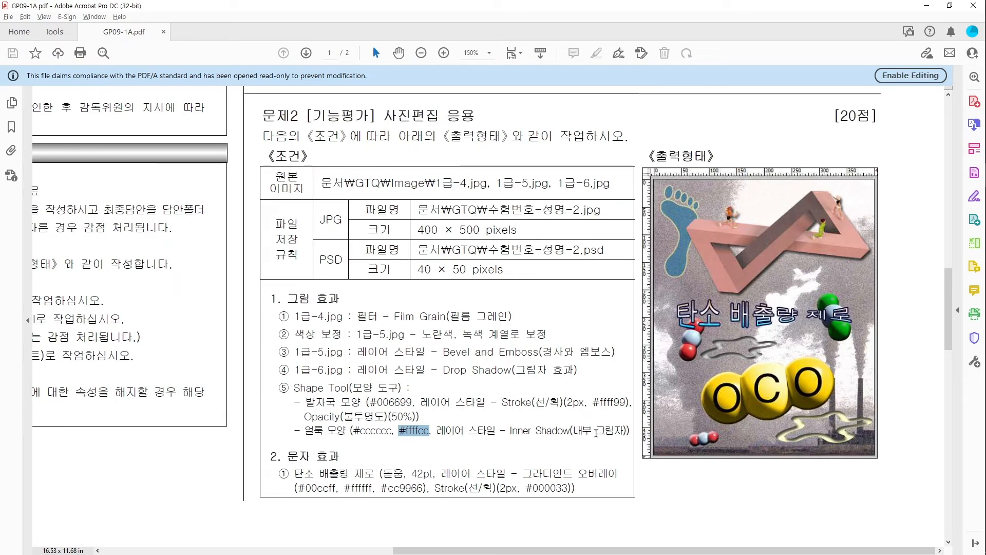
key("alt+Tab")
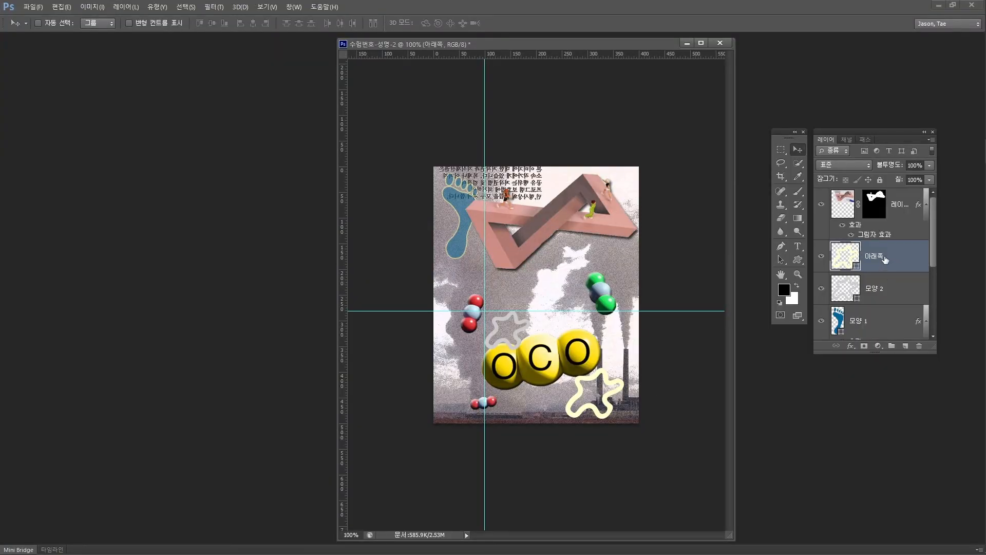
left_click(850, 347)
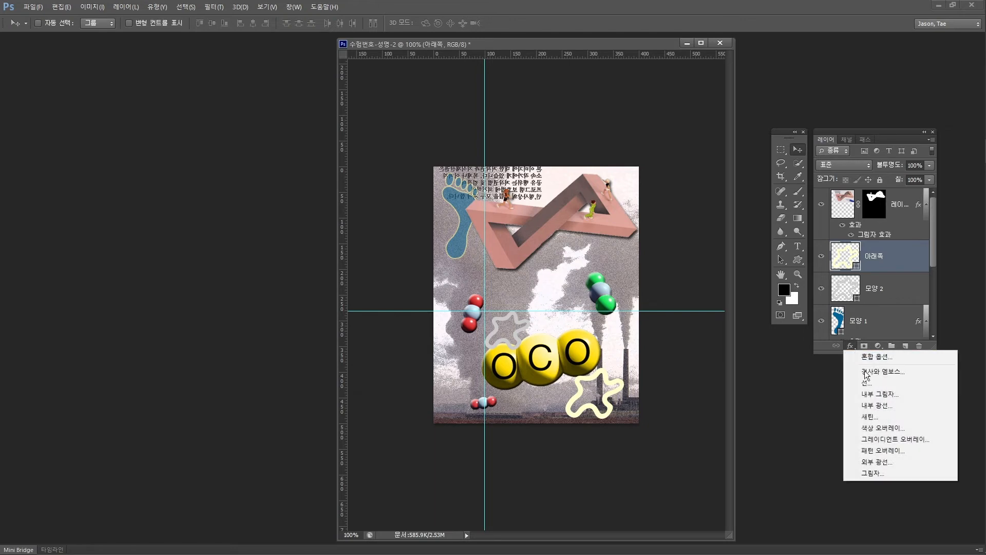
left_click(895, 394)
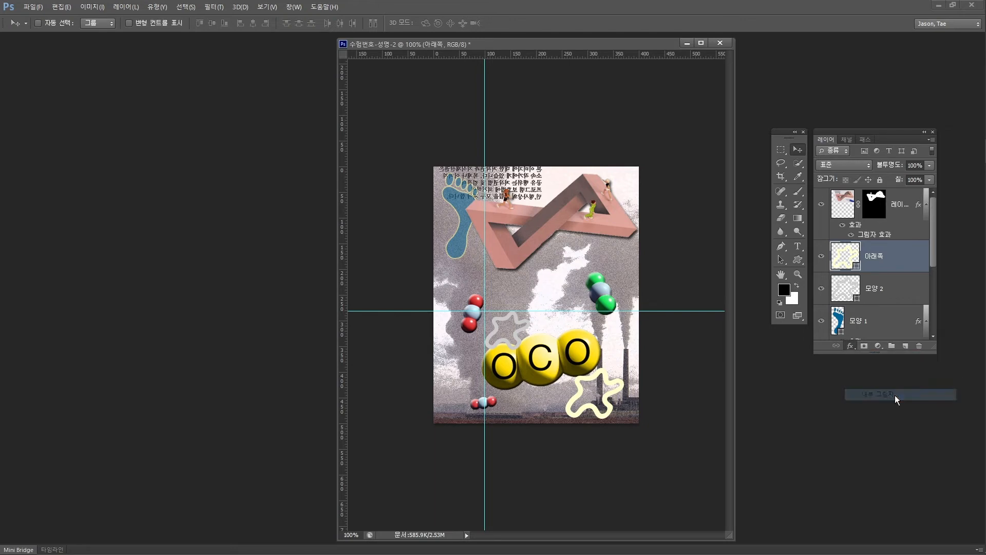
key("alt+Tab")
key("alt+Tab")
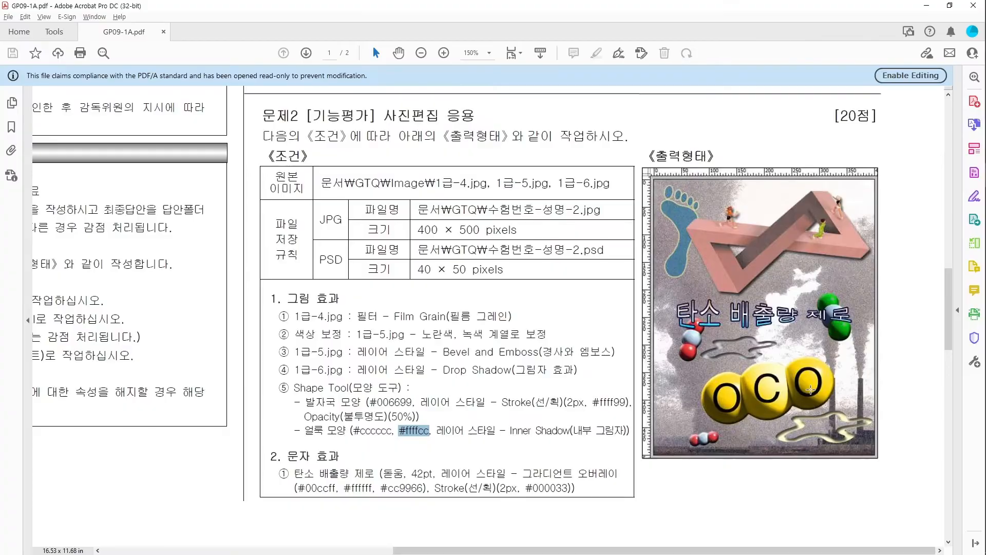
key("alt+Tab")
left_click(878, 112)
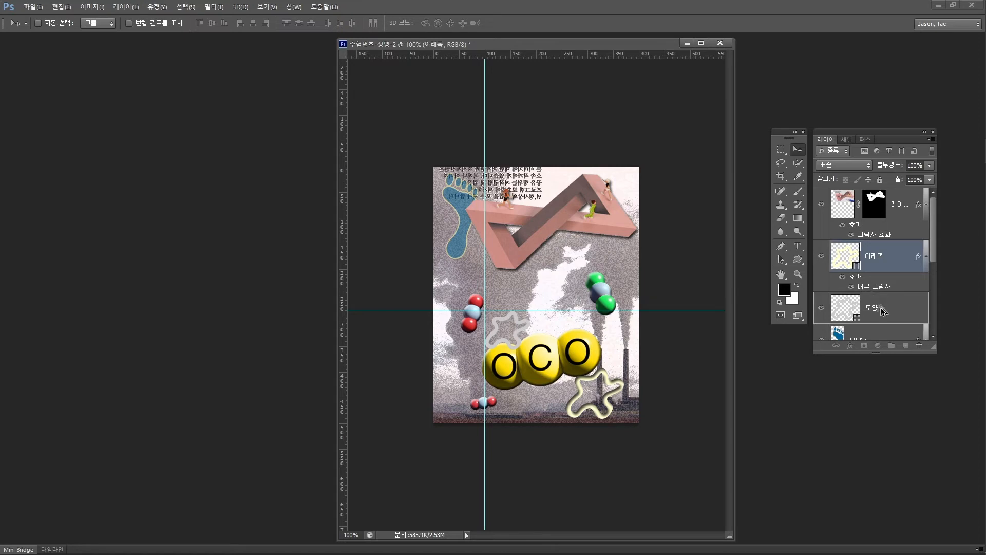
left_click_drag(882, 311, 882, 310)
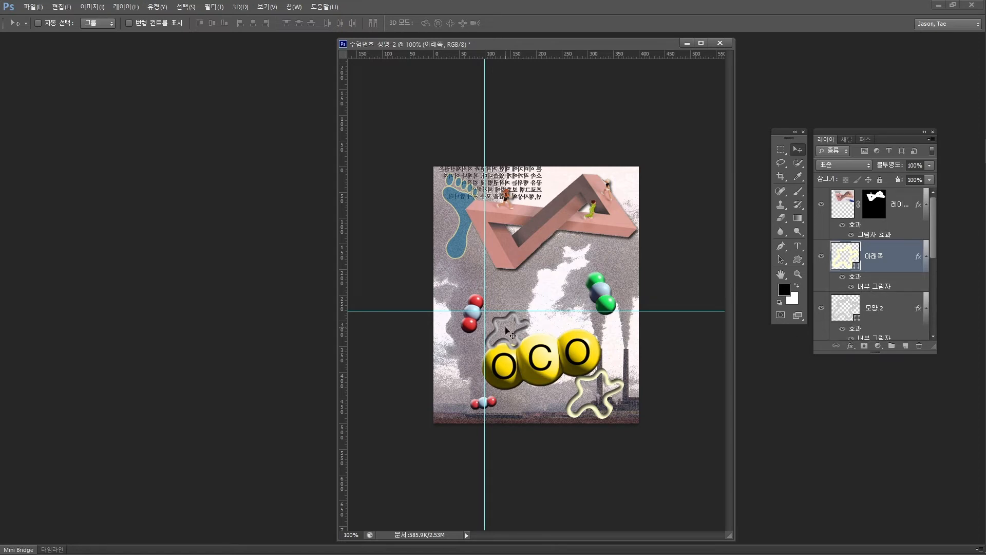
Check the PDF sample and flatten the upper blob on layer 모양 2 to about 76% of its height
key("alt+Tab")
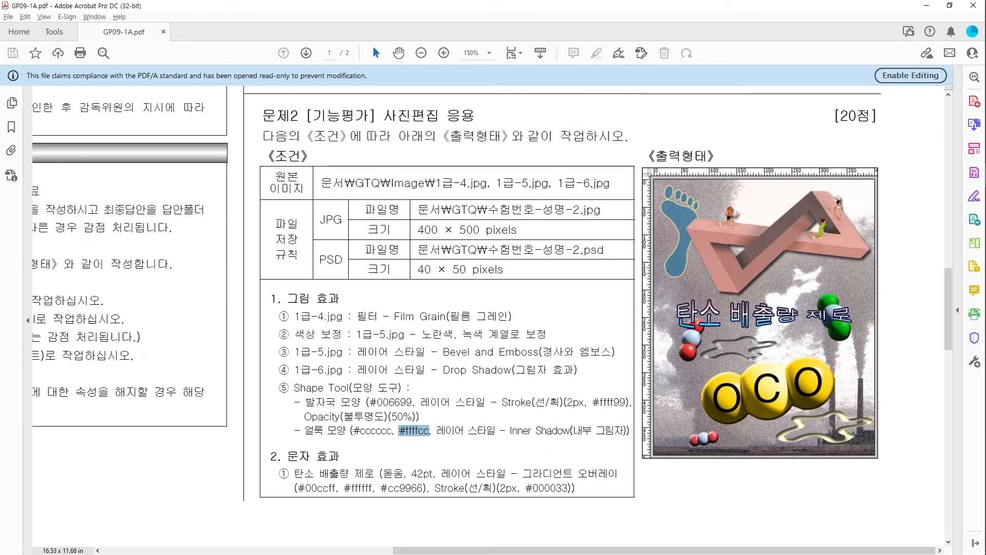
key("alt+Tab")
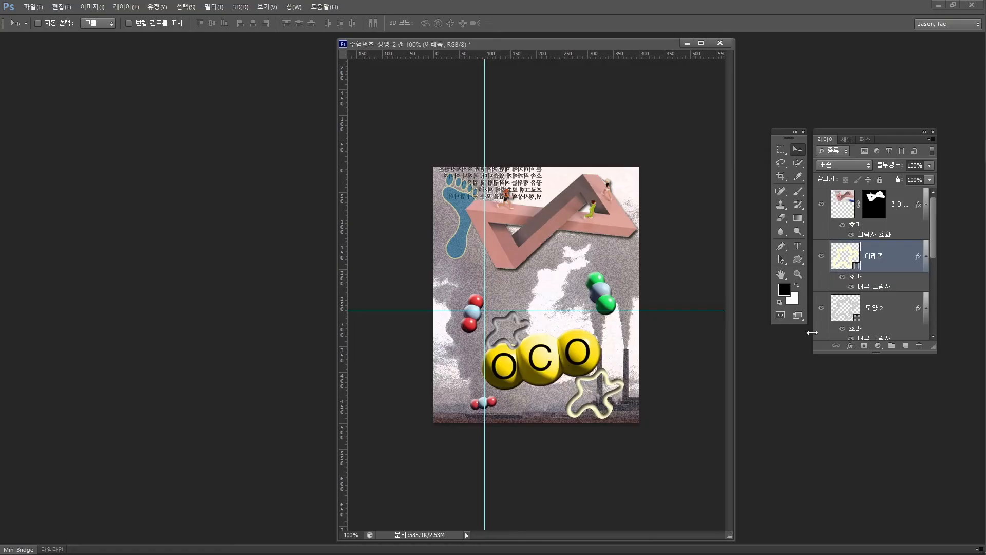
left_click(892, 309)
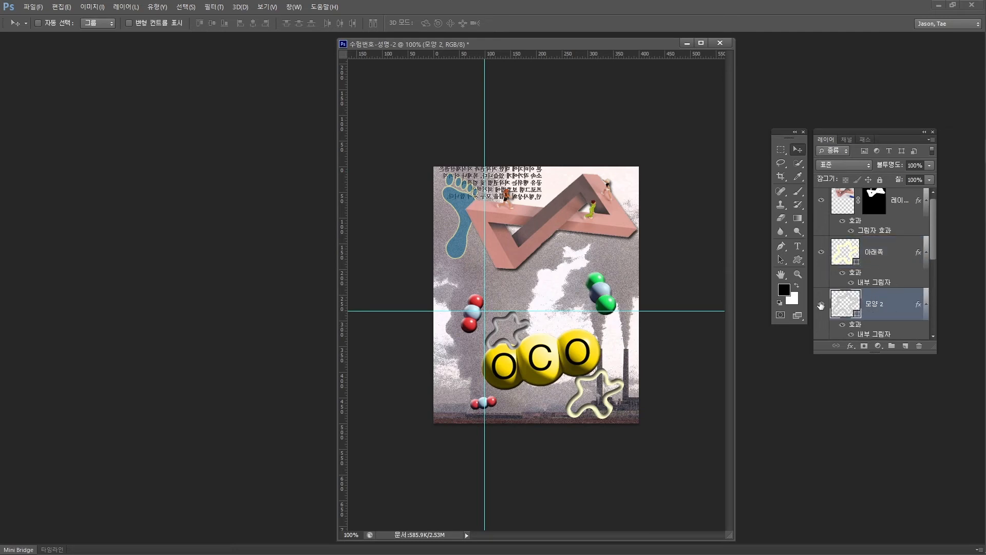
key("ctrl+t")
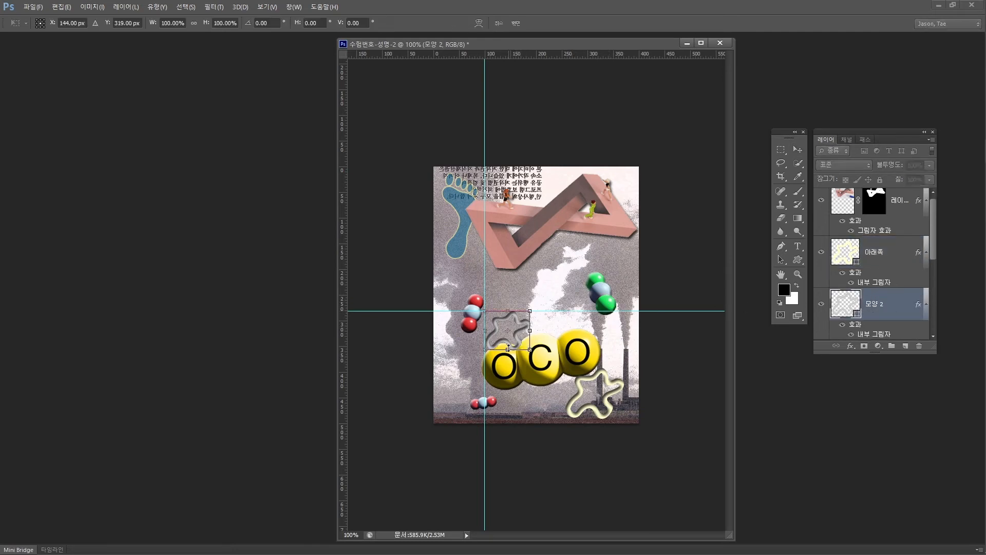
left_click_drag(508, 350, 509, 343)
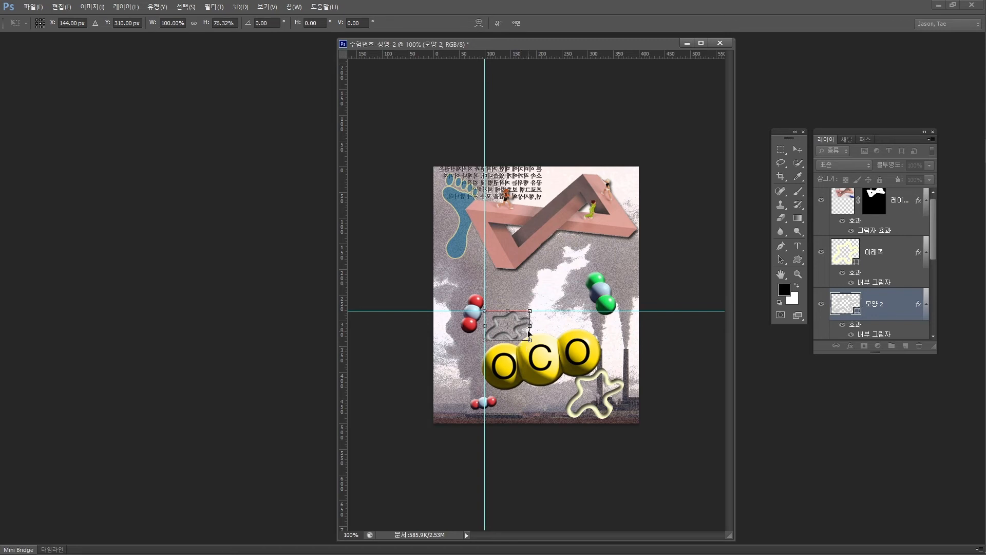
key("Return")
Compare the upper blob with the PDF sample and stretch it horizontally to about 147% of its width
key("alt+Tab")
key("Tab")
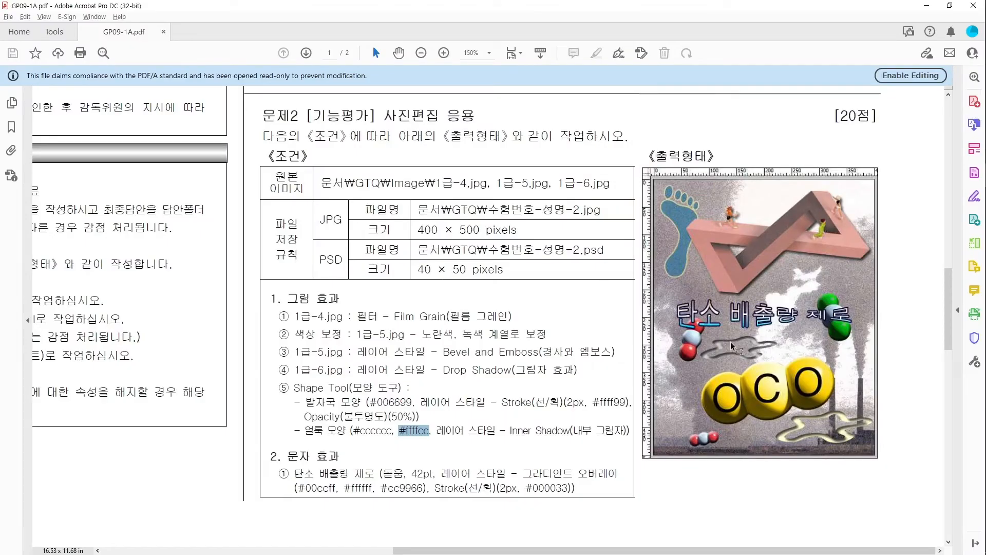
key("alt+Tab")
key("ctrl+t")
mouse_move(530, 325)
left_mouse_down()
mouse_move(551, 325)
mouse_move(518, 336)
left_mouse_up()
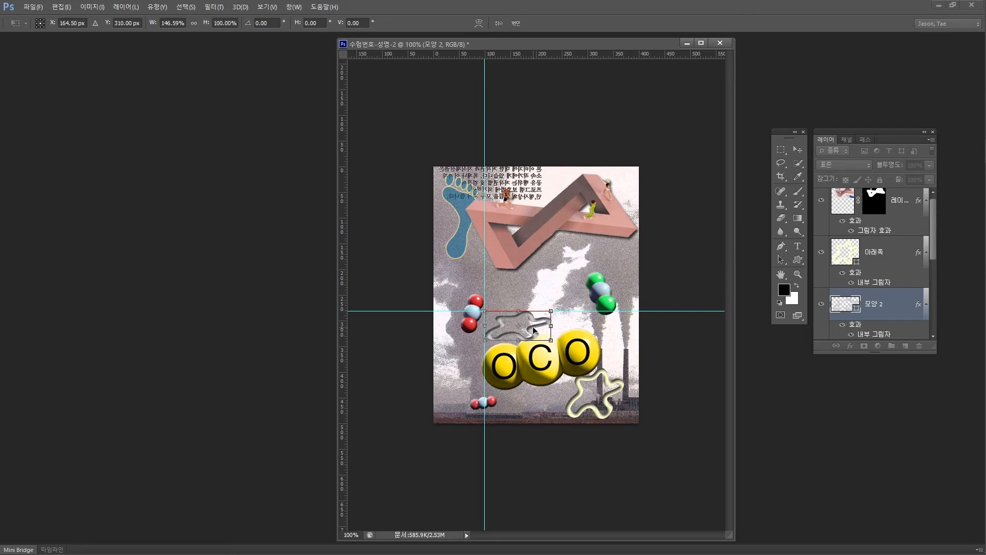
key("Return")
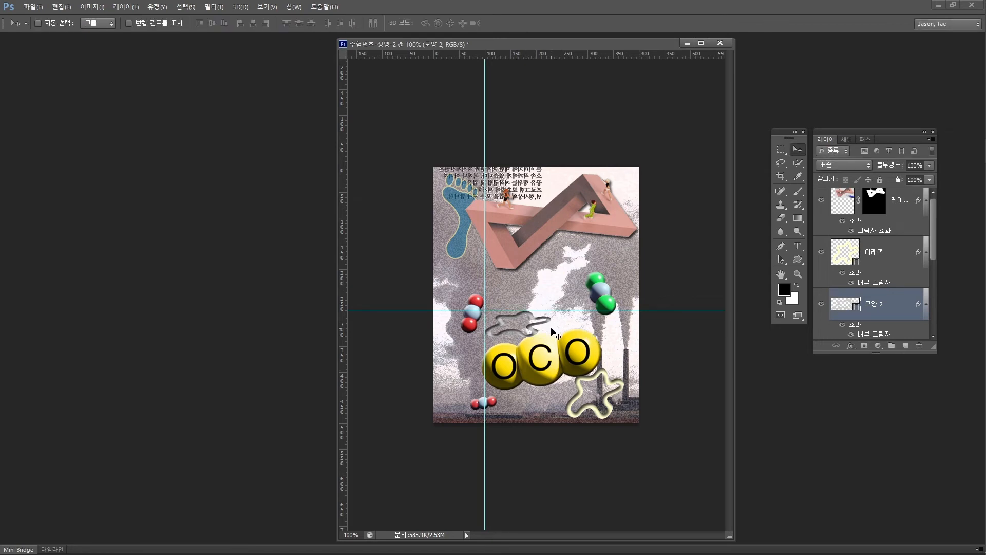
Nudge the upper blob a few pixels up, clear of the yellow OCO molecule
key("shift+Up")
key("Down")
key("Down")
key("Down")
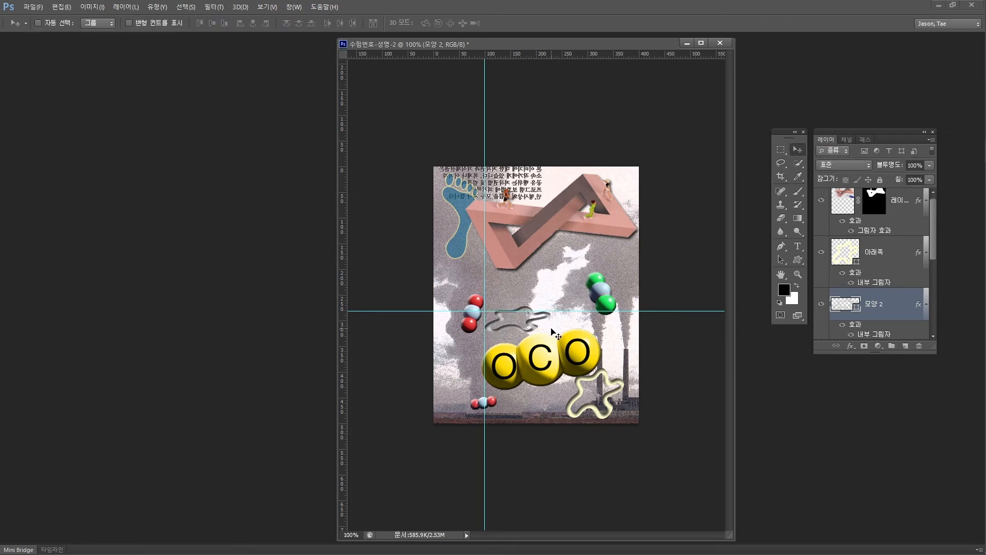
key("Down")
key("Down")
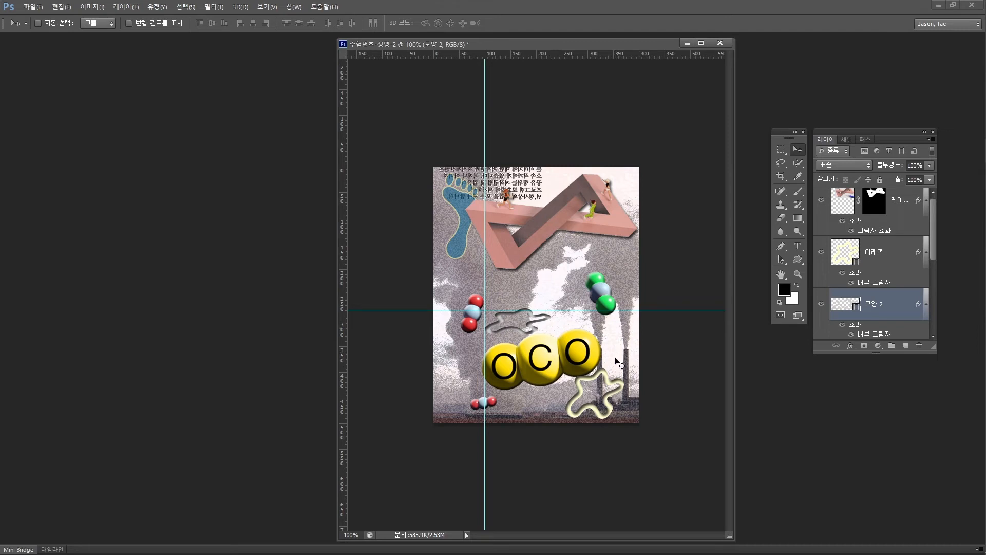
Select the lower blob and, following the PDF sample, place a vertical and a horizontal guide marking its left and top edges
left_click(604, 385, "ctrl")
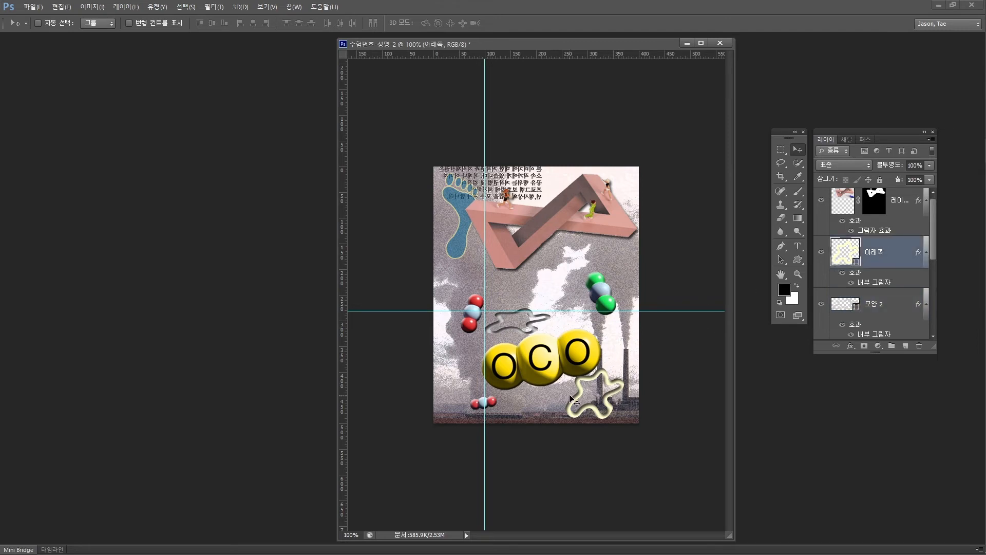
key("alt+Tab")
key("alt+Tab")
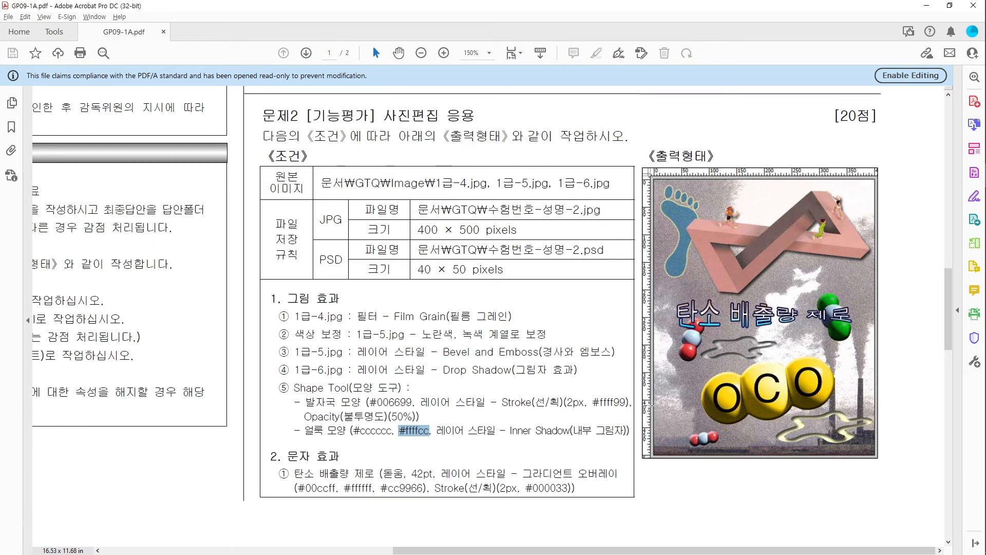
key("alt+Tab")
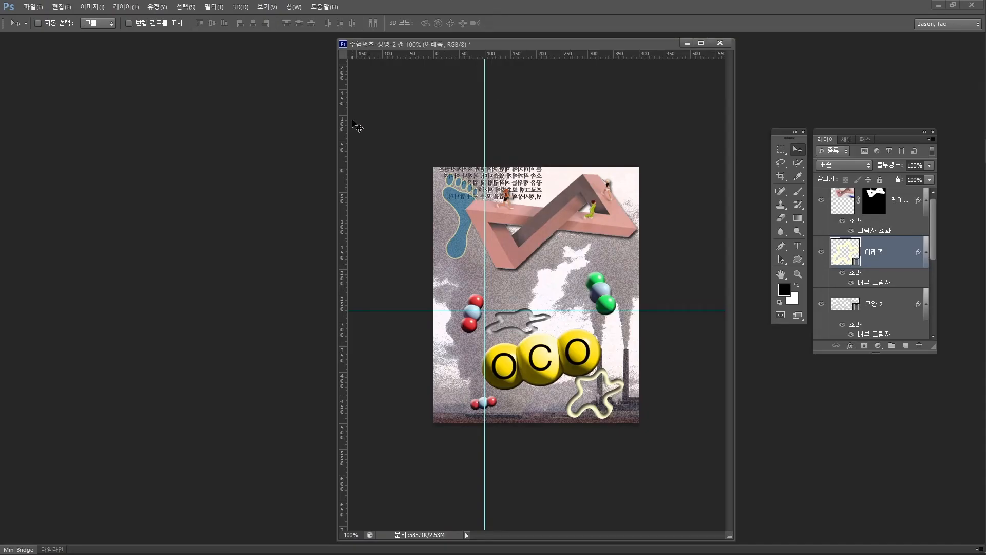
left_click_drag(345, 143, 551, 161)
left_click_drag(532, 57, 540, 383)
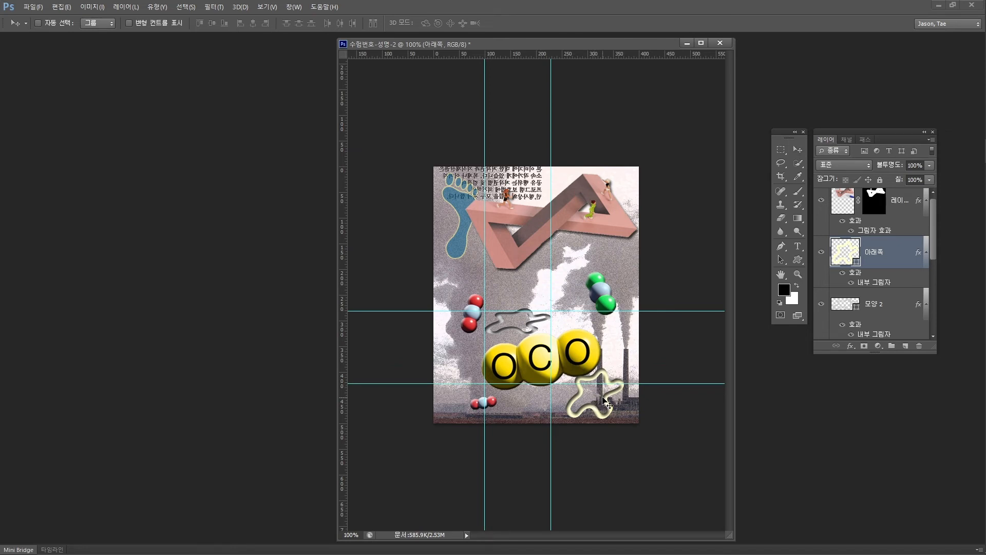
Transform the lower blob to fit the new guides, at about 112% width and 70% height
key("ctrl+t")
left_click_drag(598, 368, 565, 396)
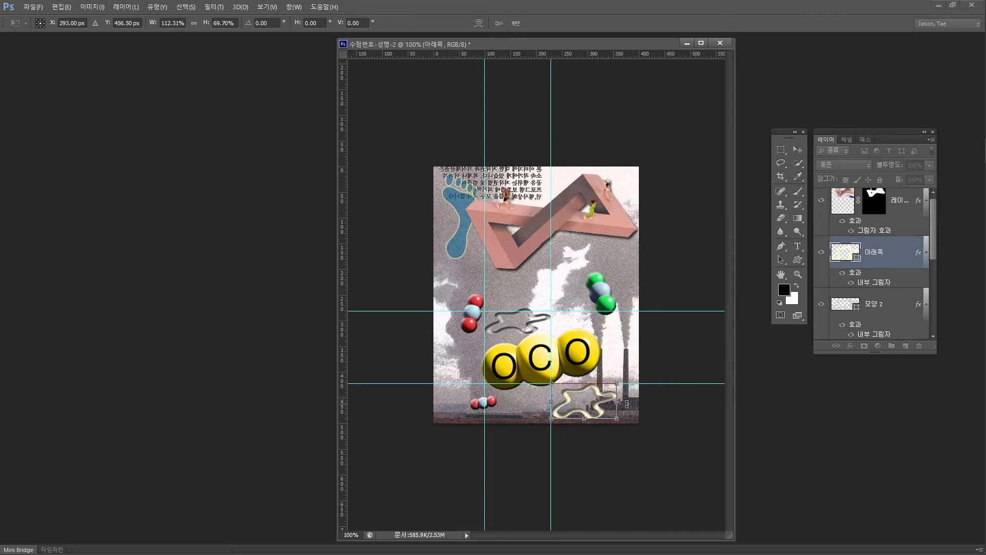
key("Return")
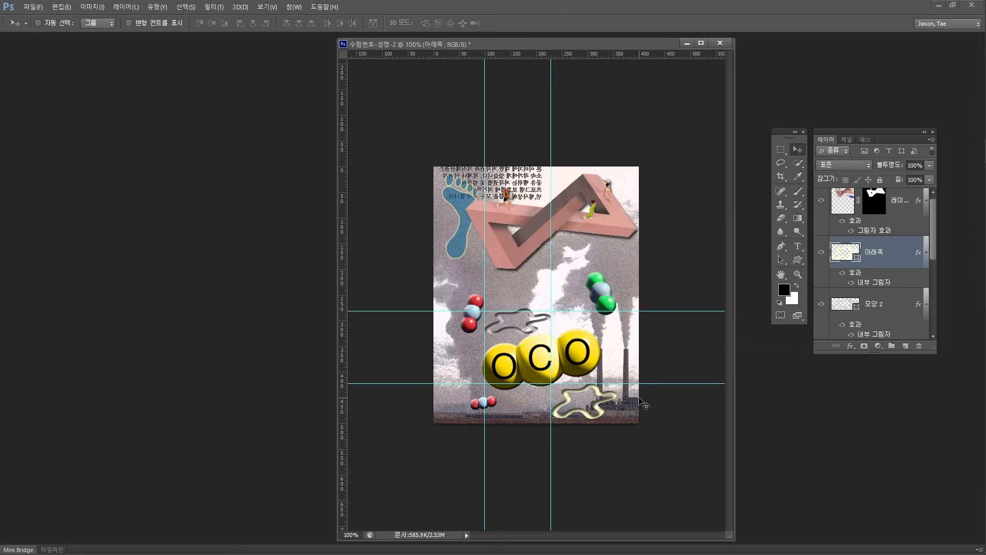
Check the PDF sample and widen the lower blob until it nearly reaches the poster's right edge
key("alt+Tab")
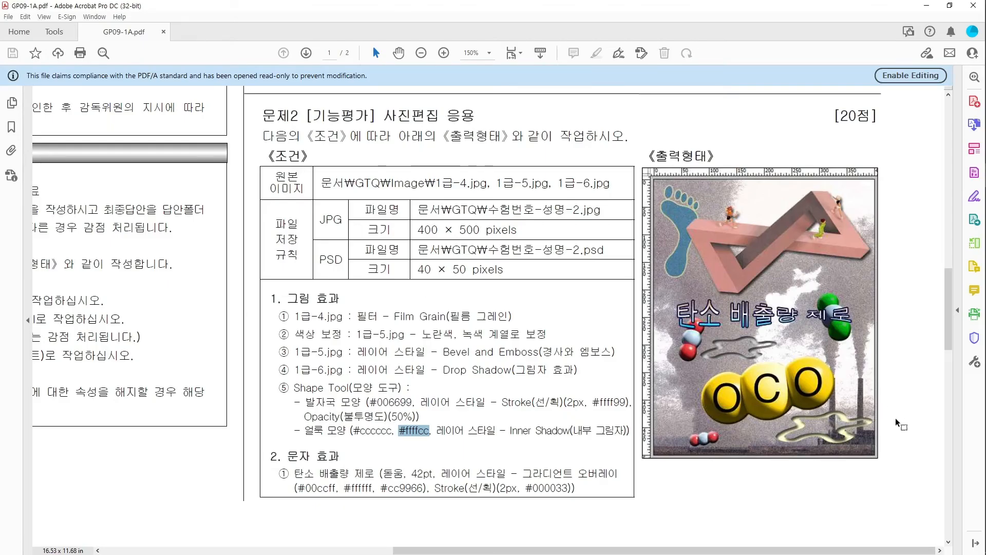
key("alt+Tab")
key("ctrl+t")
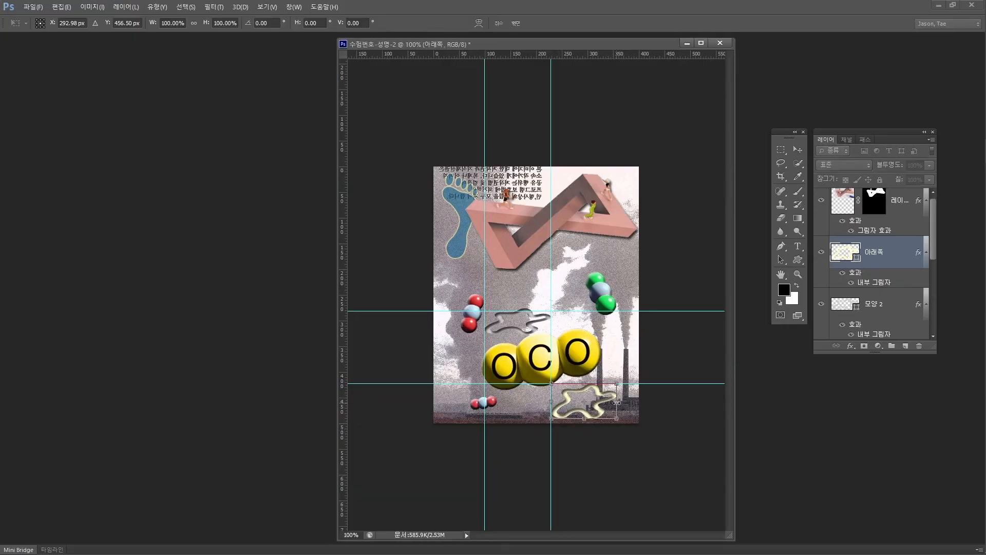
mouse_move(617, 402)
left_mouse_down()
mouse_move(642, 403)
mouse_move(633, 403)
left_mouse_up()
key("Return")
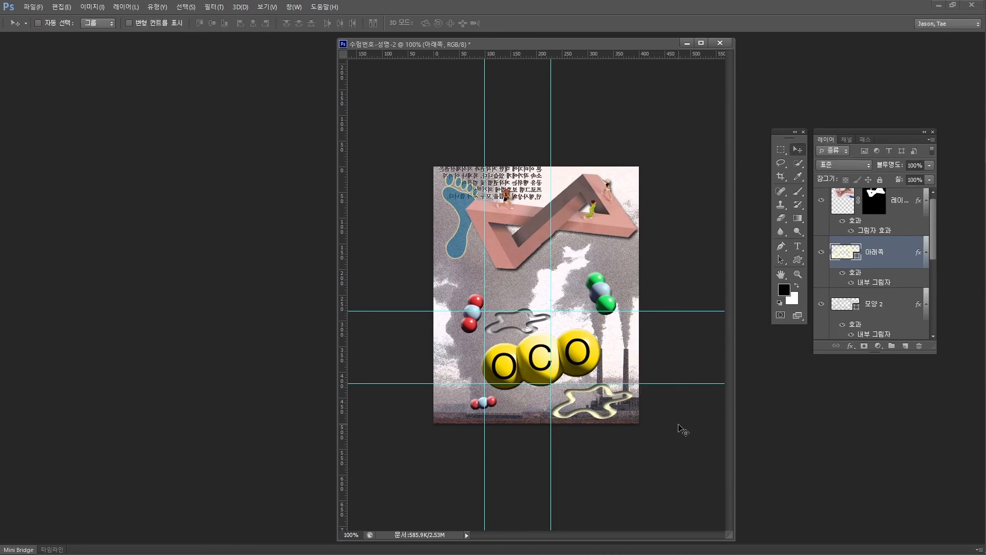
Compare the blobs with the PDF sample and clear all guides from the poster
key("alt+Tab")
key("alt+Tab")
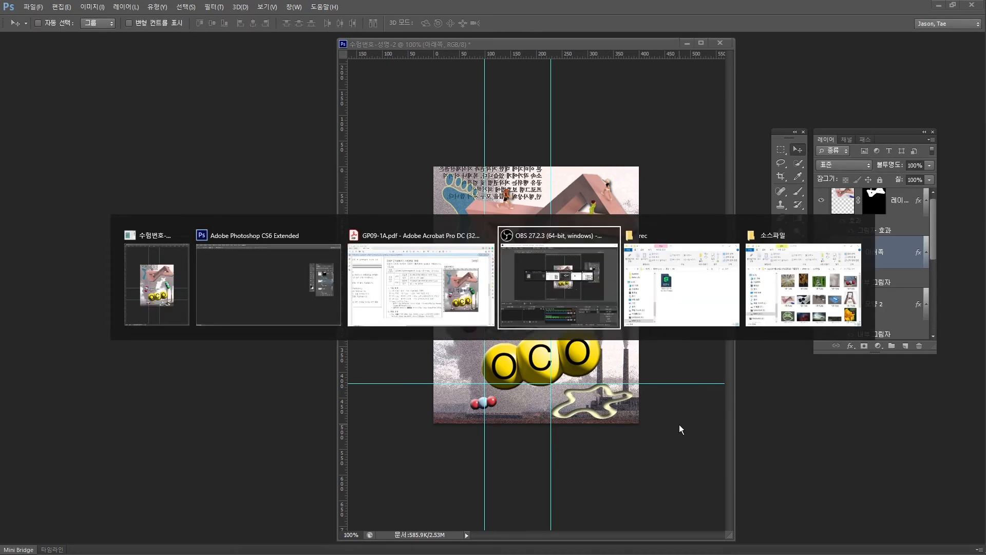
left_click(418, 260)
key("alt+Tab")
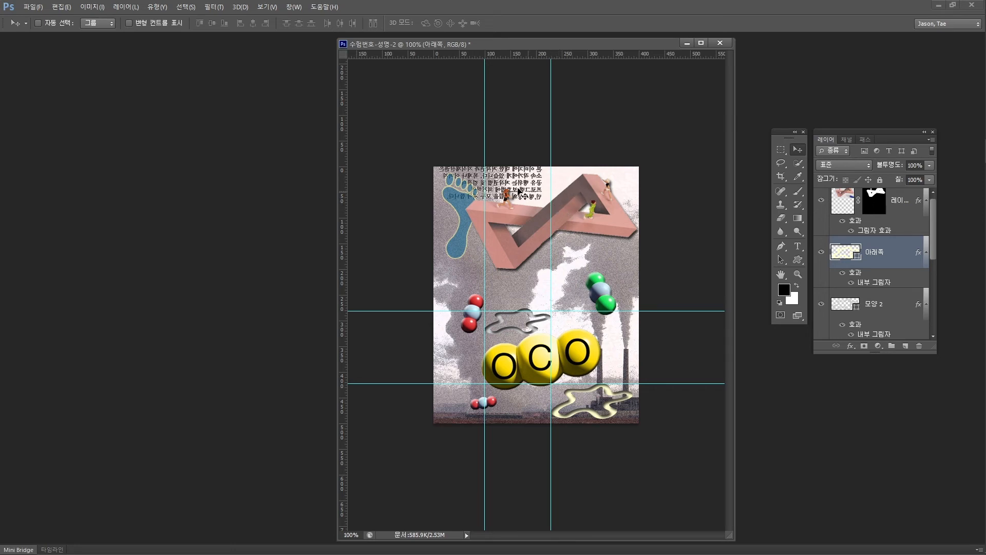
left_click(270, 8)
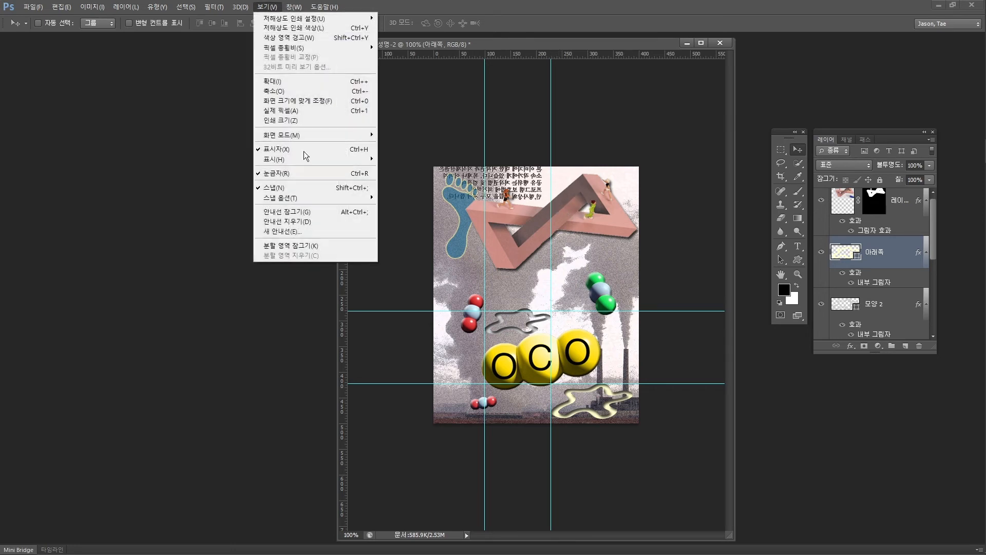
left_click(322, 222)
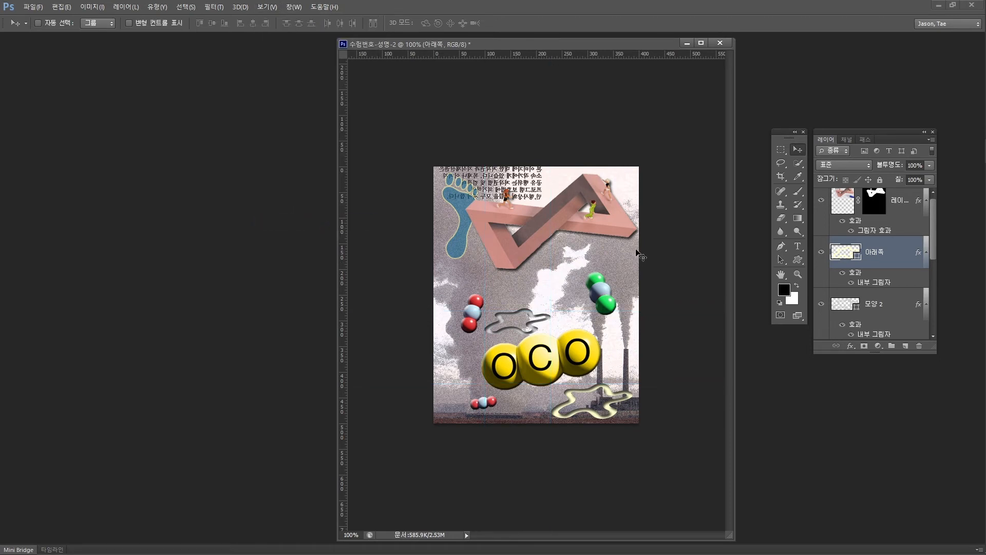
Review the PDF's picture and text requirements, copy the title text 탄소 배출량 제로, and return to the poster document
key("alt+Tab")
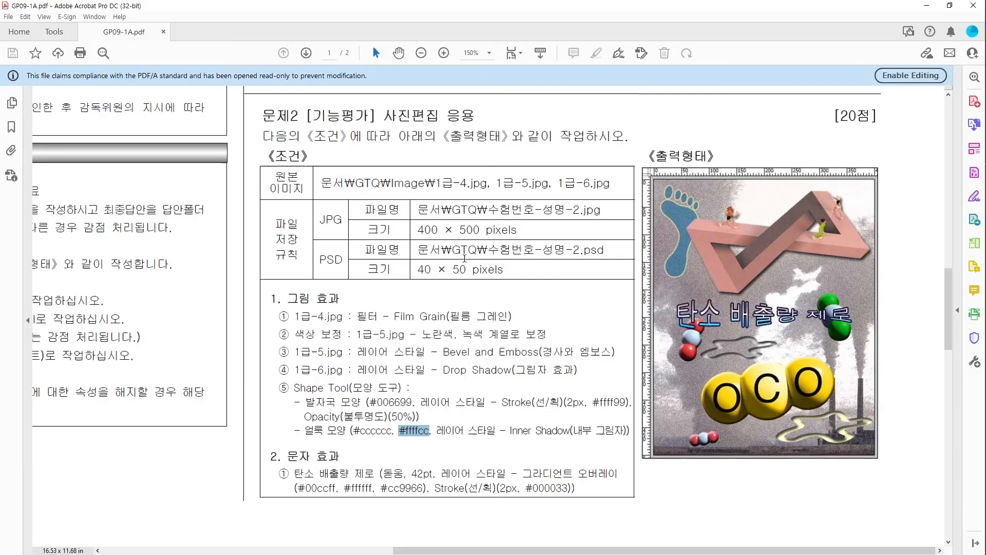
left_click_drag(291, 299, 613, 430)
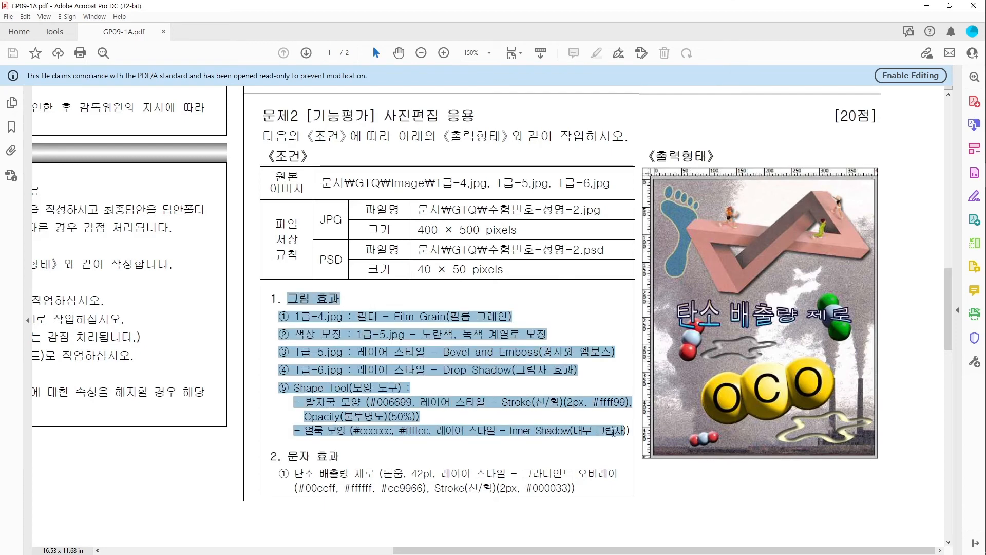
left_click(319, 447)
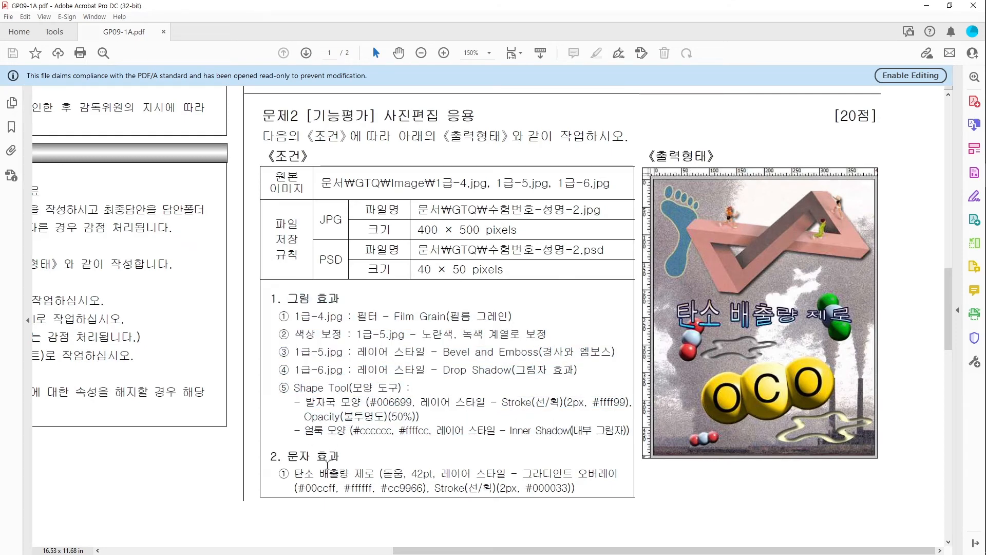
left_click_drag(286, 455, 375, 474)
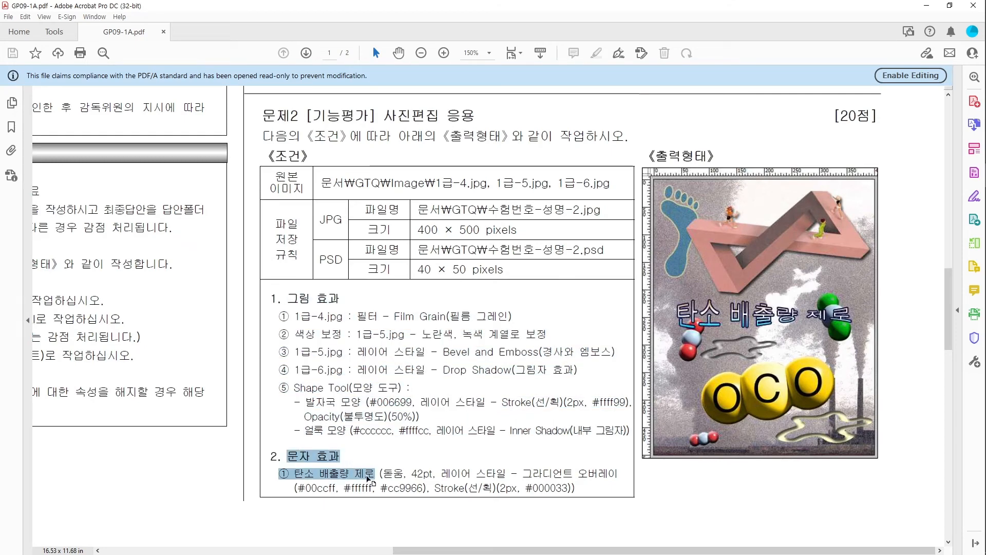
left_click(298, 480)
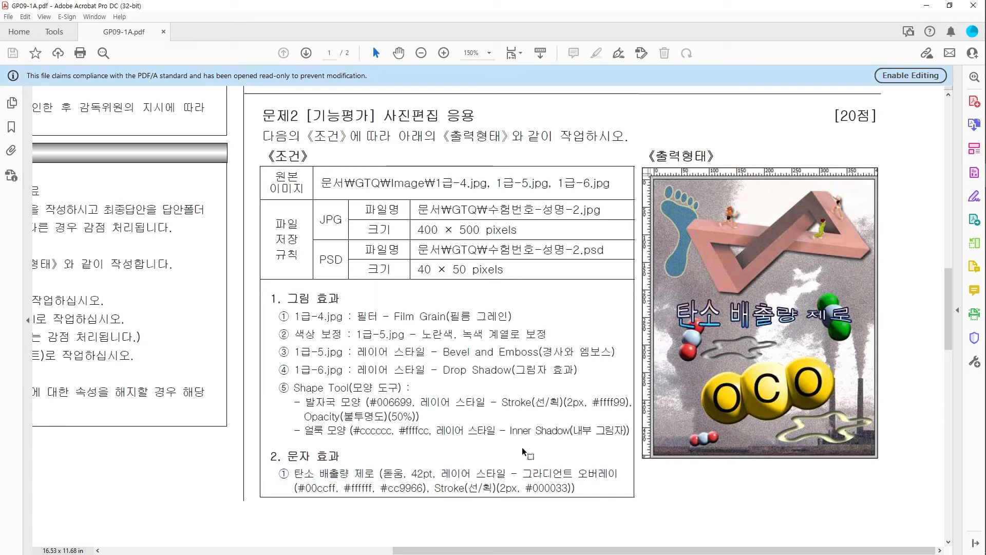
left_click_drag(296, 473, 376, 473)
key("ctrl+c")
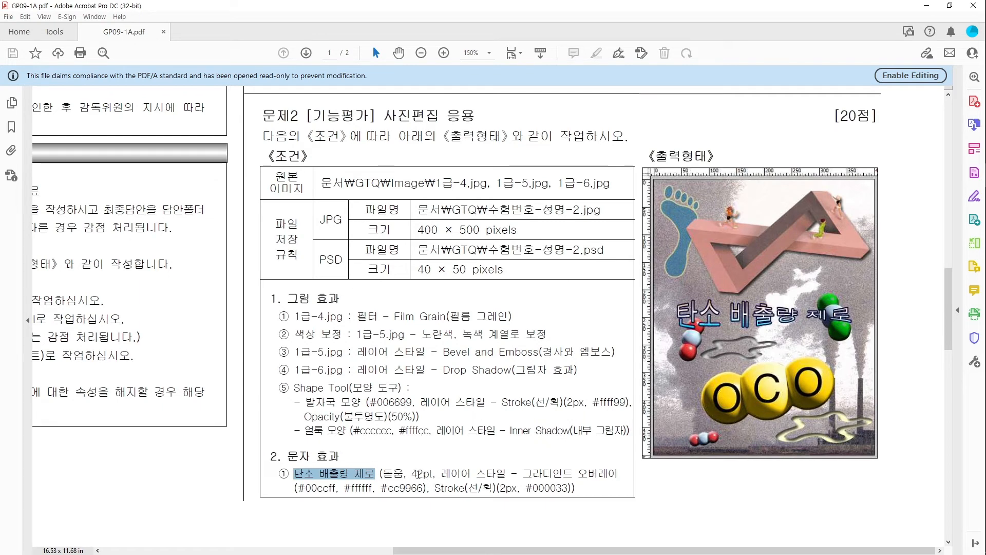
key("alt+Tab")
key("alt+Tab")
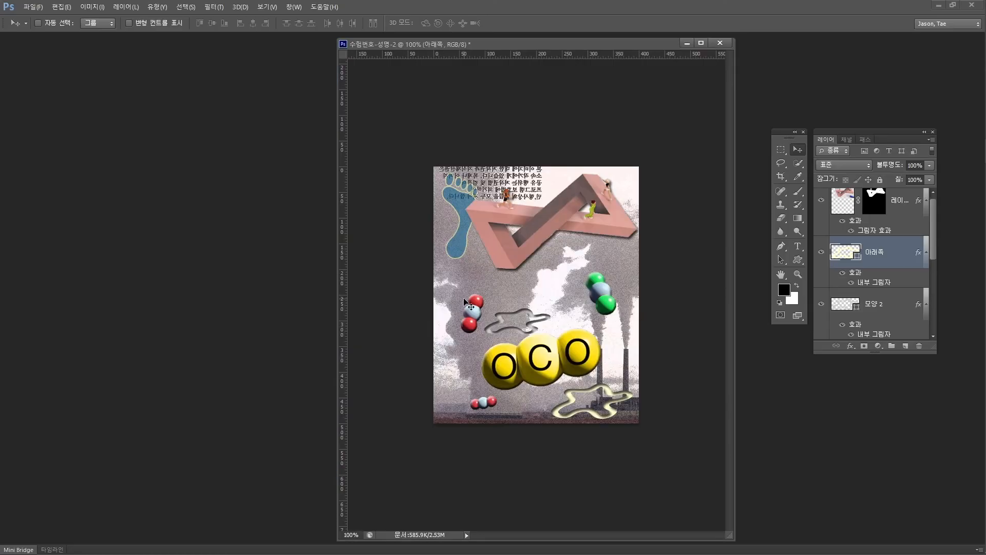
key("t")
key("t")
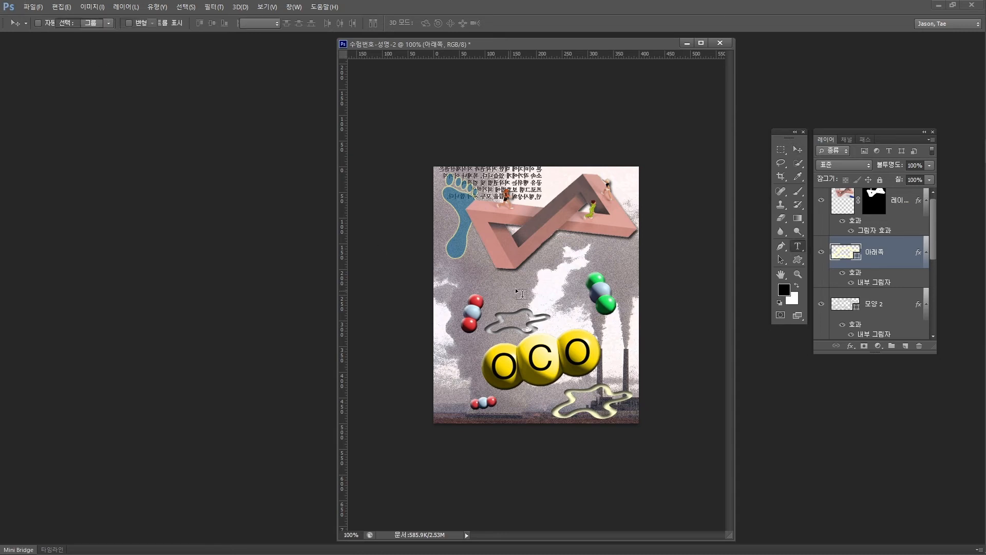
left_click(520, 292)
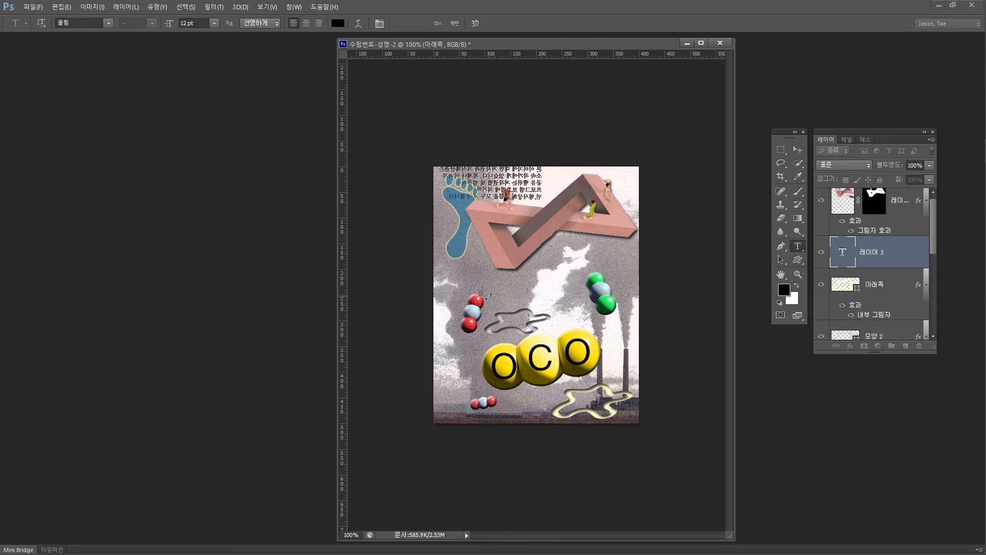
key("ctrl+v")
key("Escape")
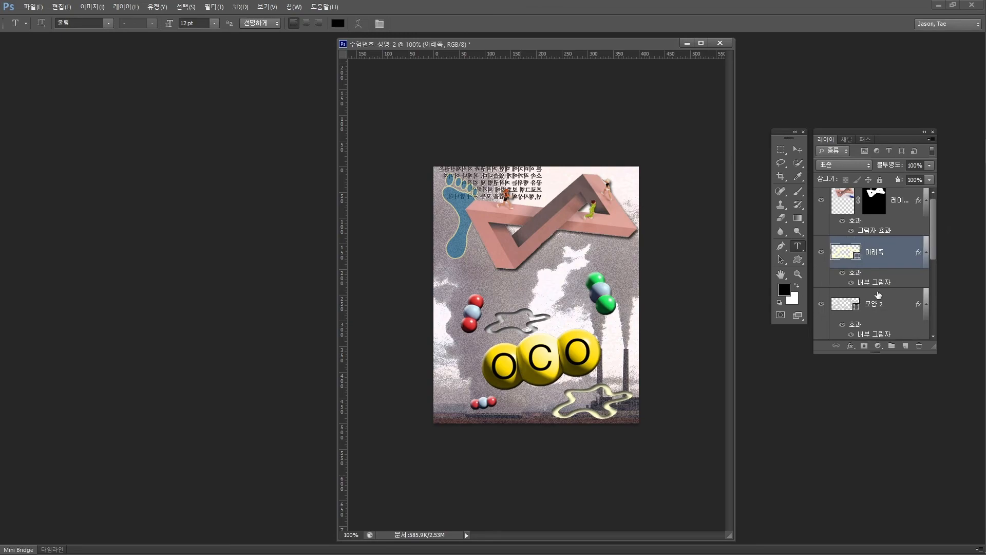
Check the title's placement over the other elements in the PDF sample and return to the poster document
scroll(885, 276, "up", 1)
key("alt+Tab")
left_click(436, 274)
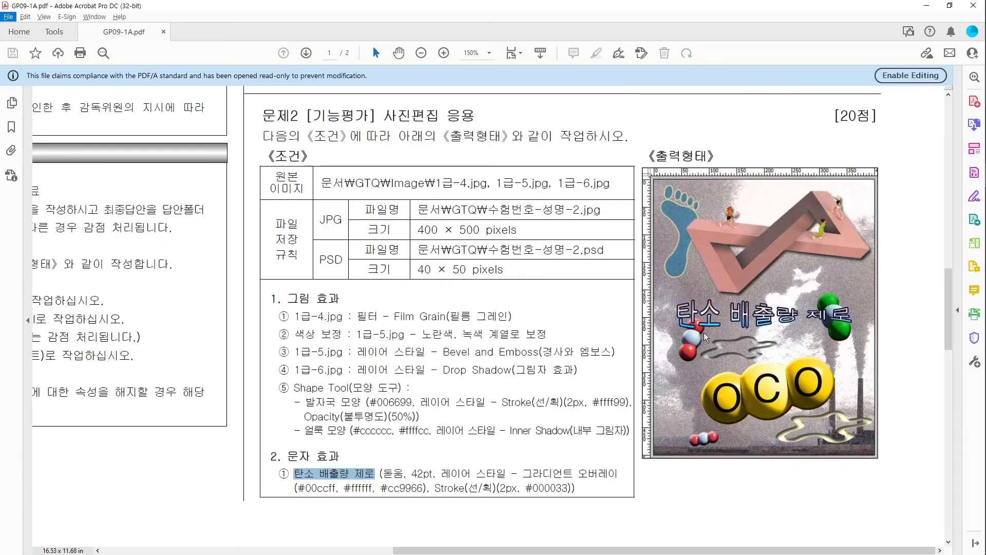
key("alt+Tab")
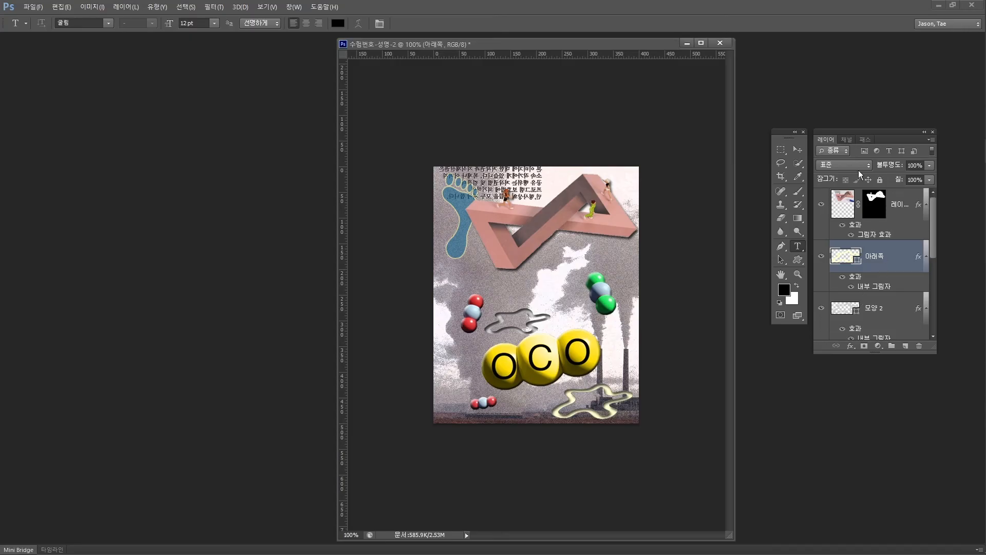
Select the impossible-triangle layer at the top of the stack and set the Type tool to the 돋움 font at 42 pt
left_click(908, 205)
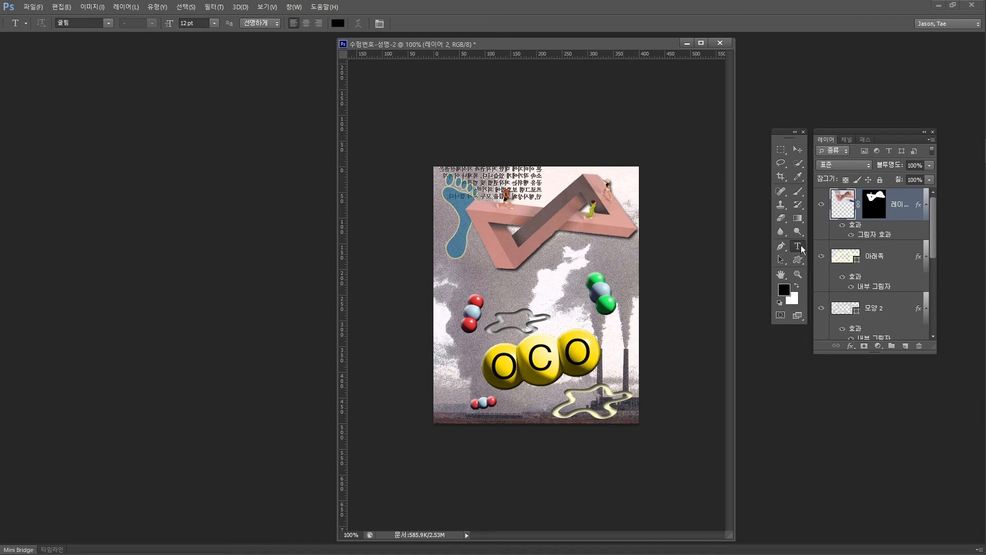
left_click(108, 29)
left_click(79, 23)
type("돋움")
key("BackSpace")
left_click(183, 23)
key("BackSpace")
type("4")
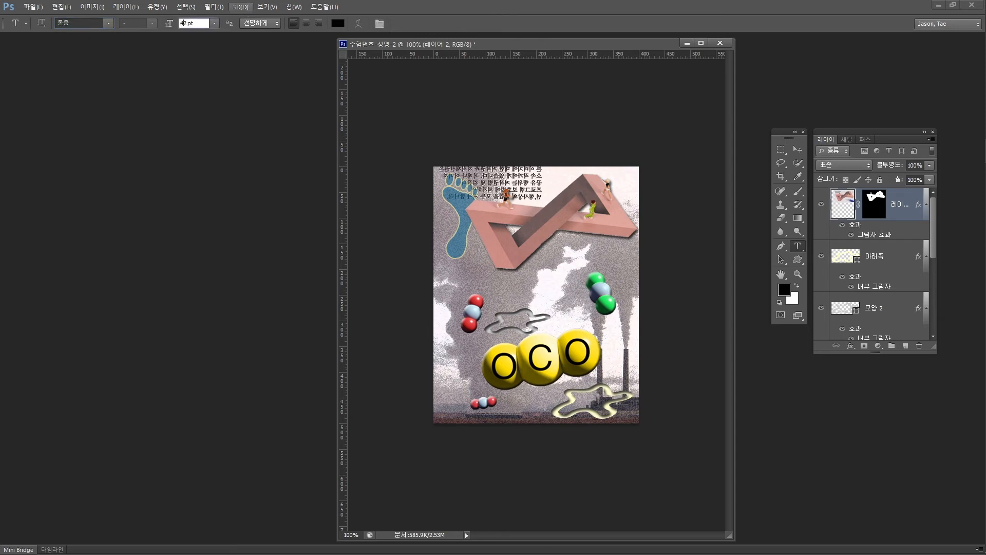
key("Return")
Place the copied title 탄소 배출량 제로 as a new text layer above the upper blob and commit it
left_click(481, 291)
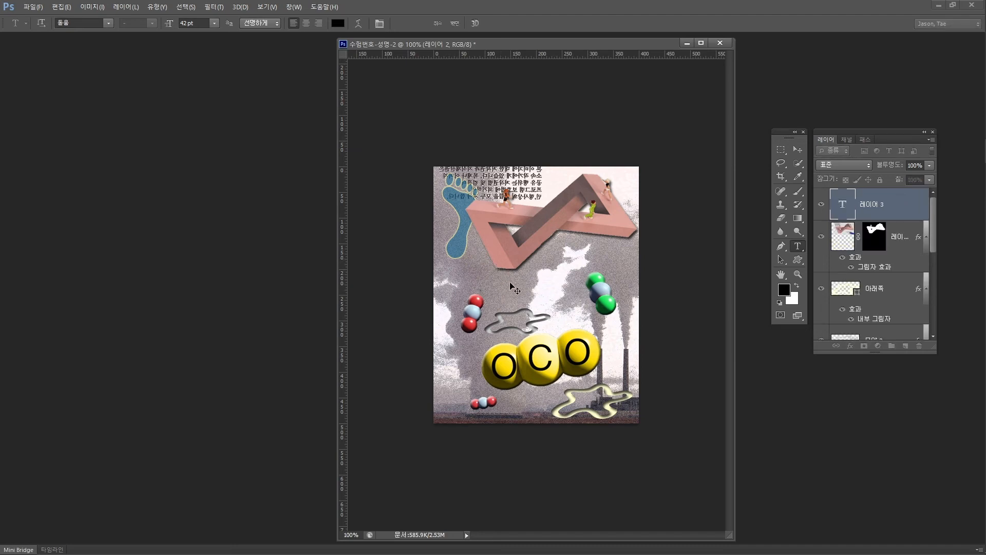
key("ctrl+v")
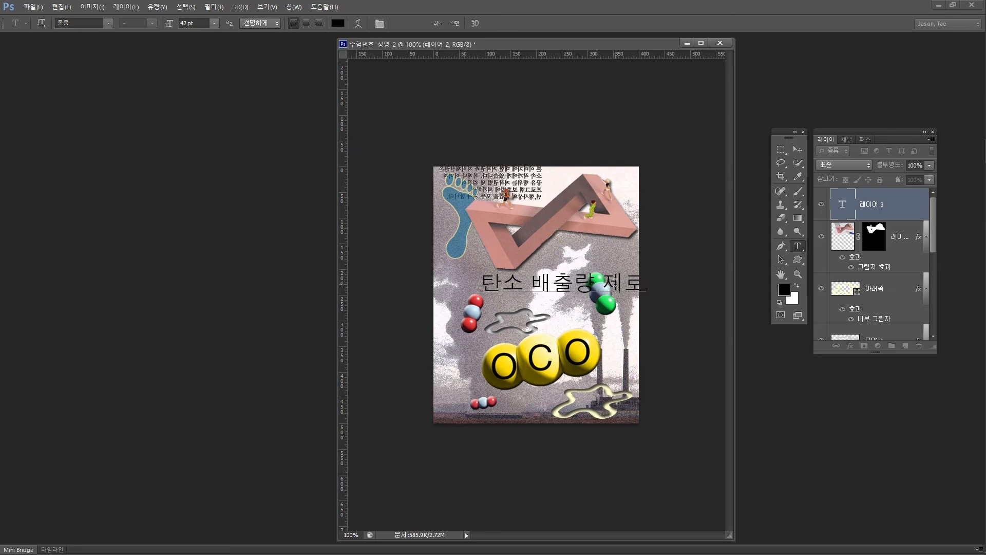
key("ctrl")
key("ctrl+Return")
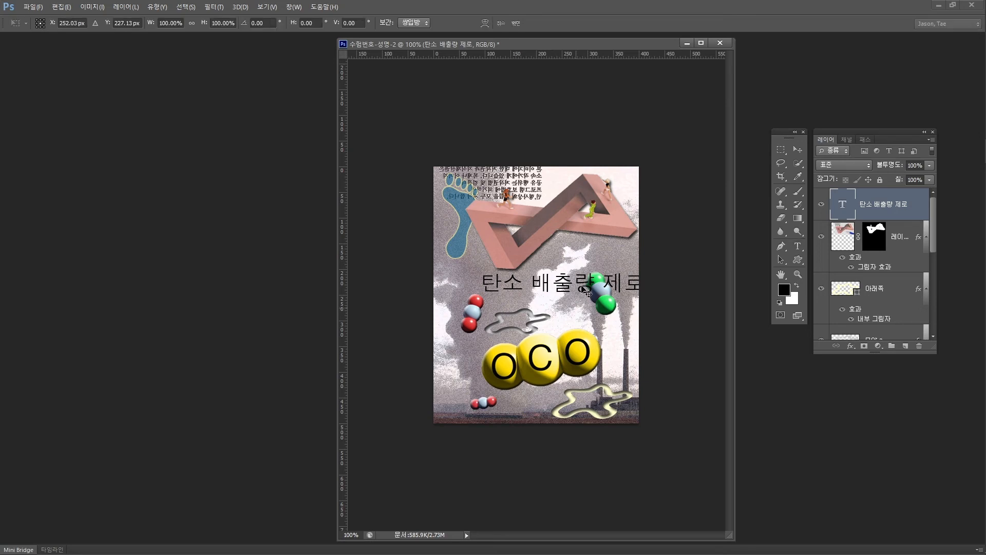
Move the title down and inward so it fits within the poster and crosses the red and green molecules, and switch to the Move tool
left_click_drag(587, 288, 564, 301)
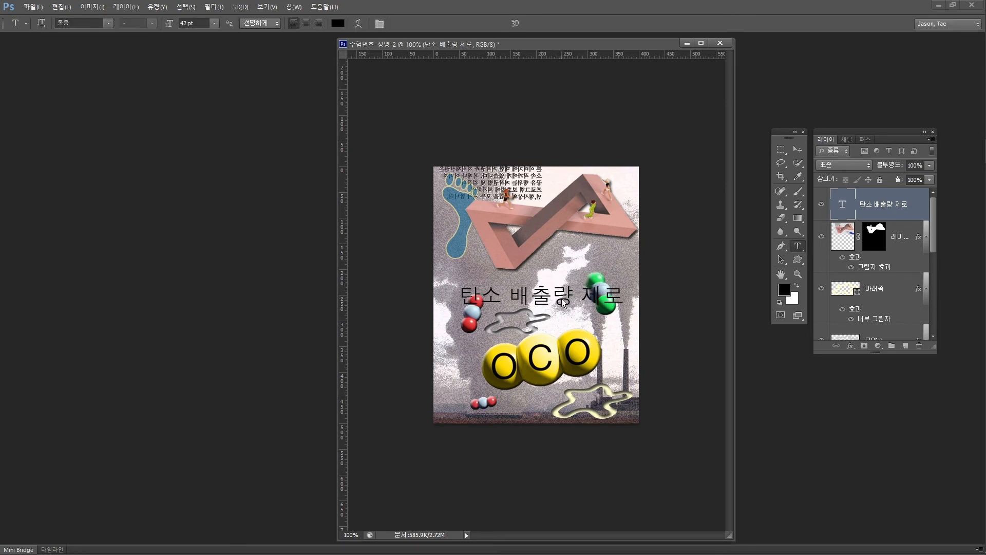
left_click(592, 296)
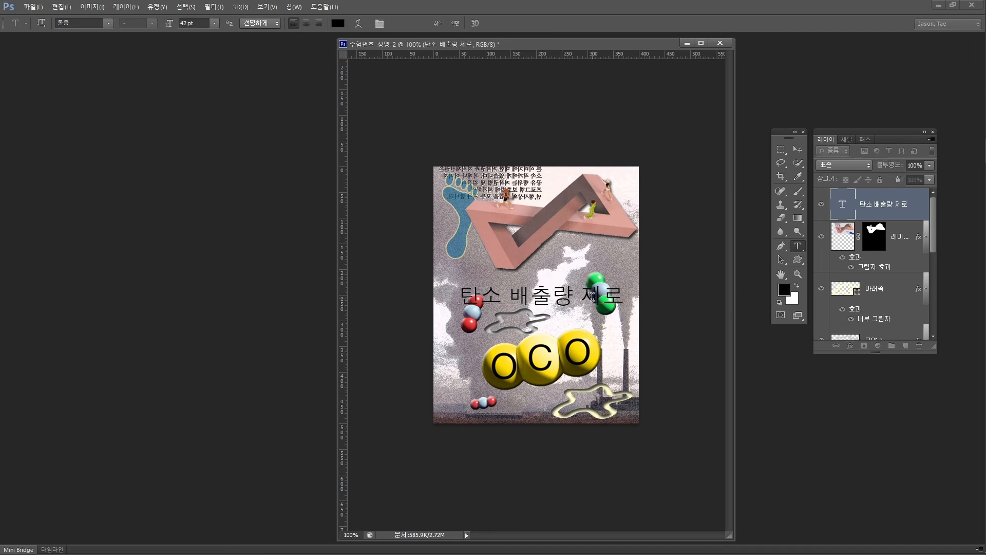
left_click_drag(564, 299, 572, 297)
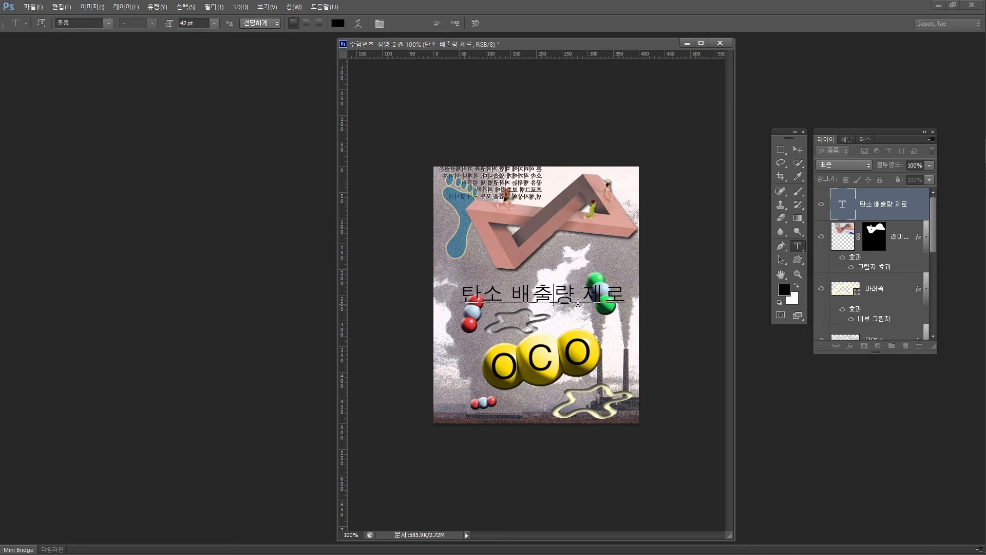
key("ctrl+Return")
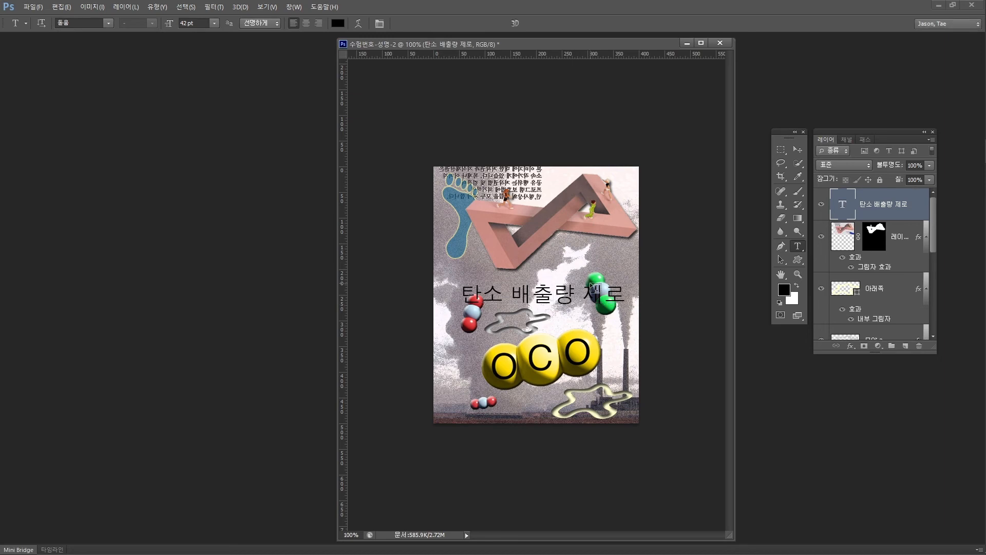
key("v")
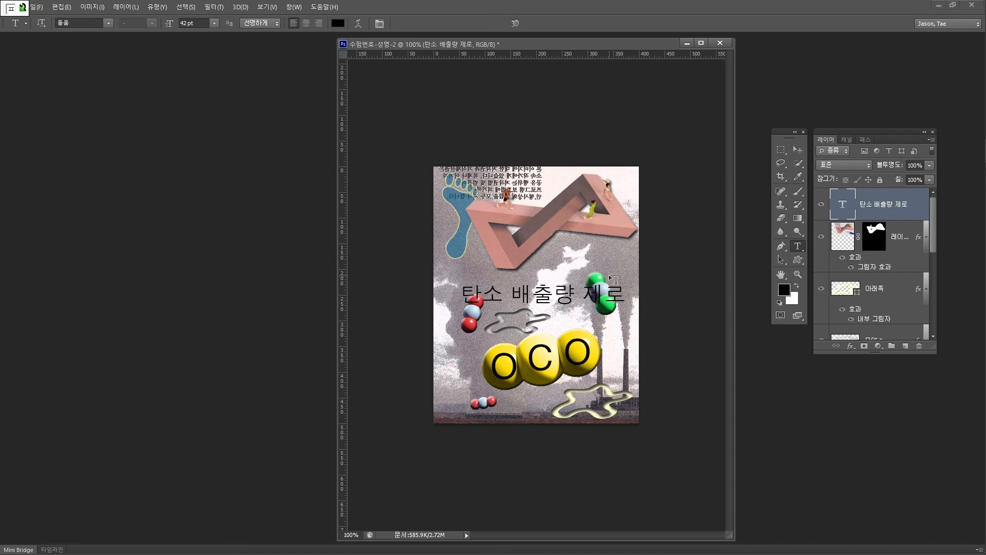
left_click(13, 10)
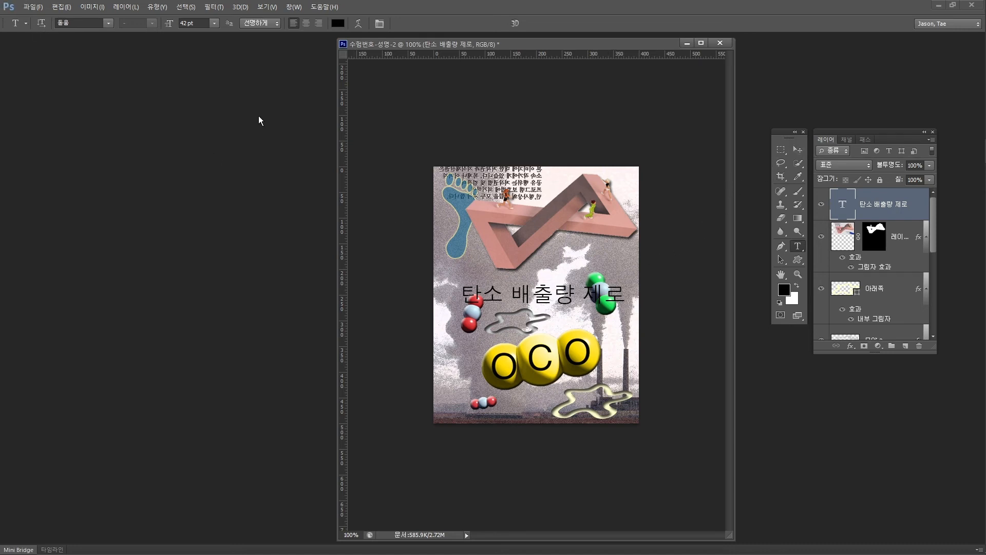
key("v")
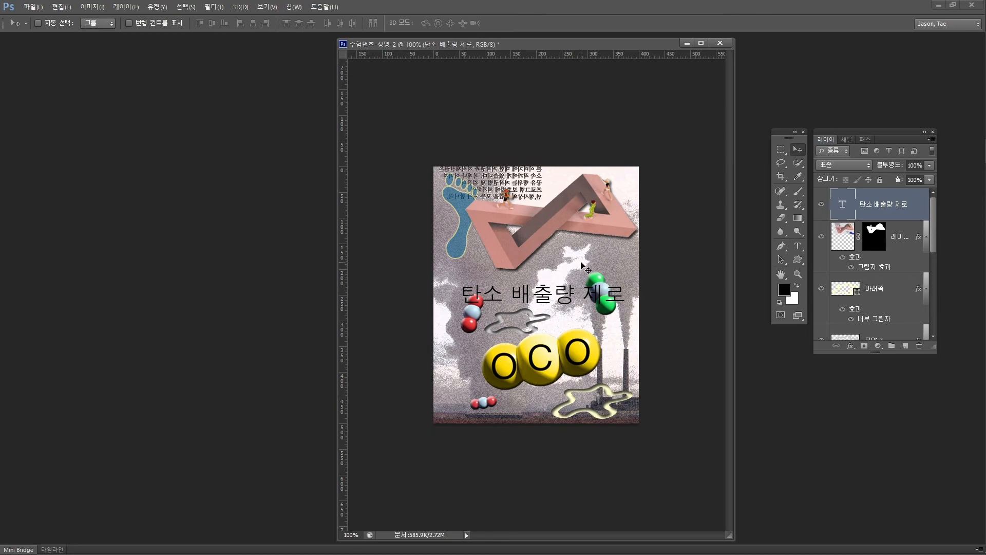
Check the title's layer style requirement in the PDF and return to the poster document
key("alt+Tab")
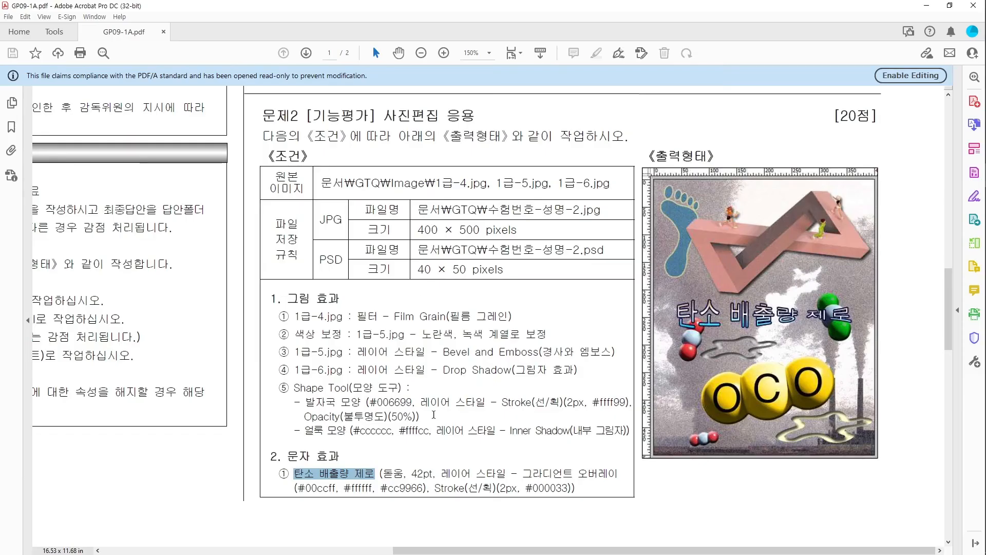
left_click_drag(440, 473, 576, 476)
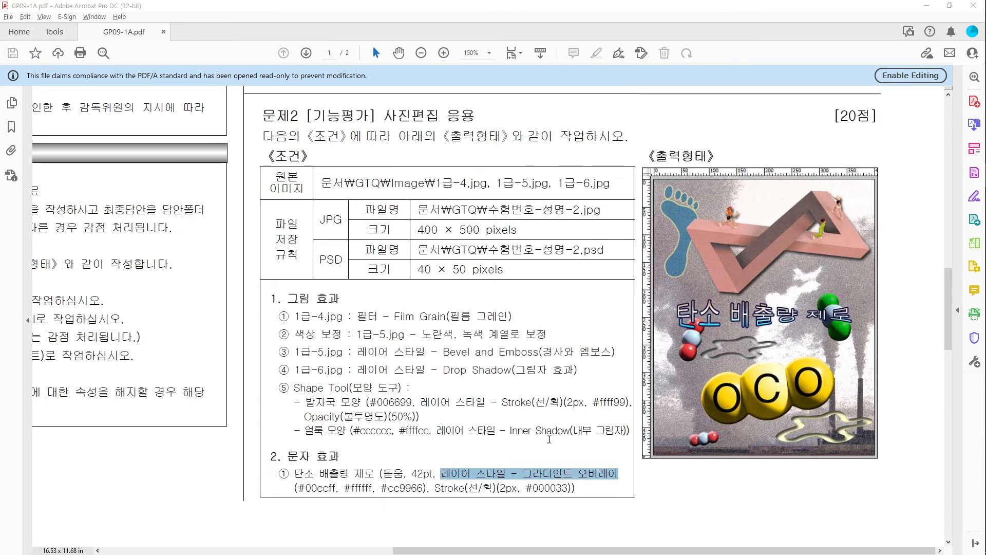
key("alt+Tab")
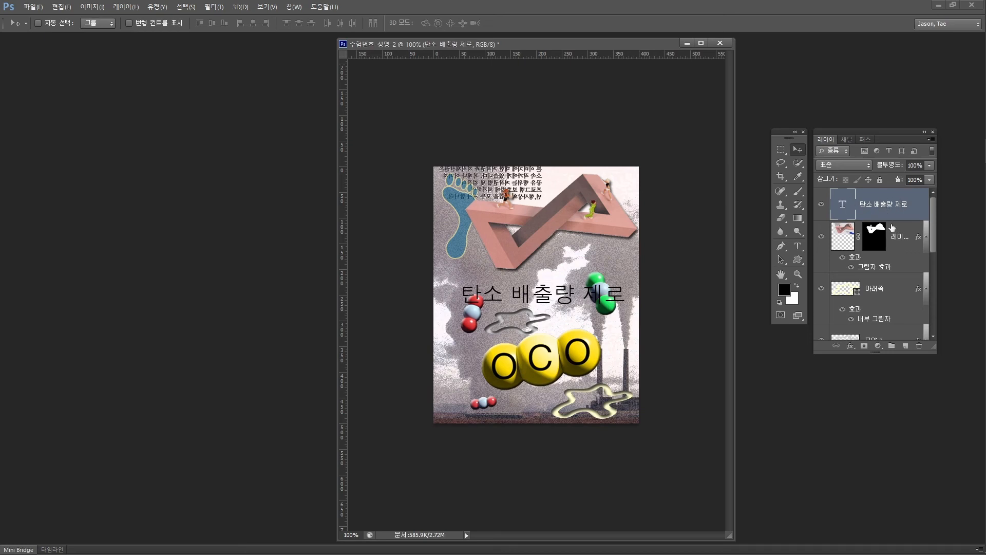
Add a Gradient Overlay style to the title layer and open its gradient for editing
left_click(850, 346)
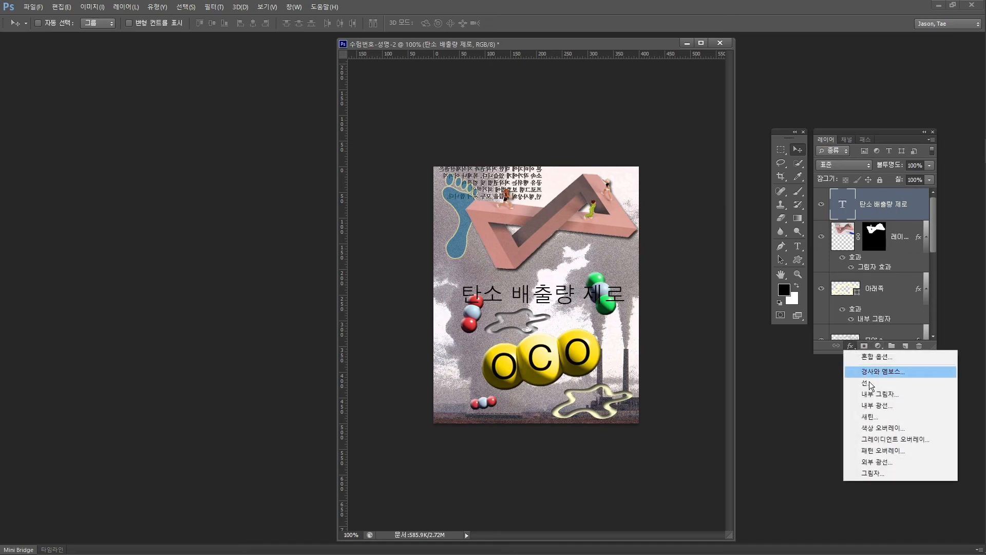
left_click(904, 441)
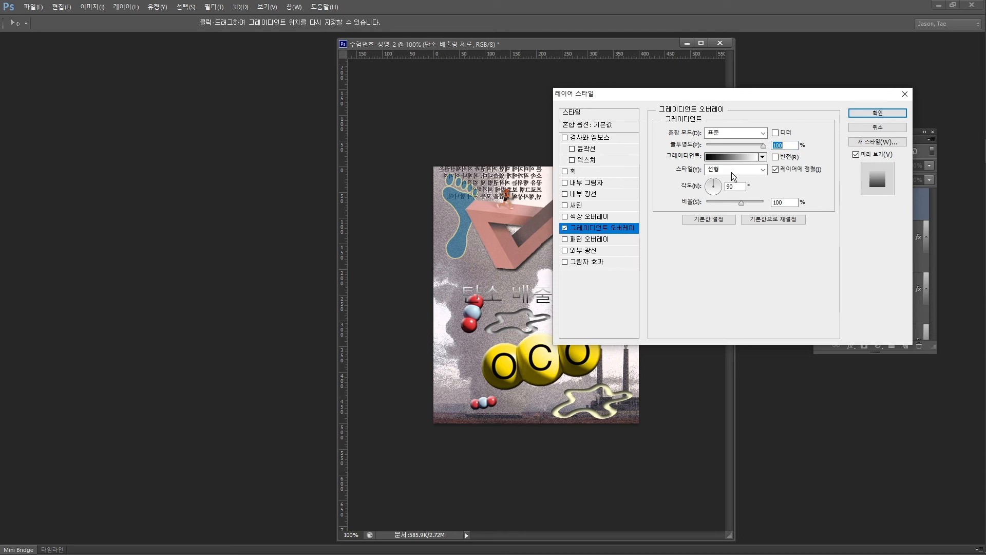
left_click_drag(725, 93, 708, 127)
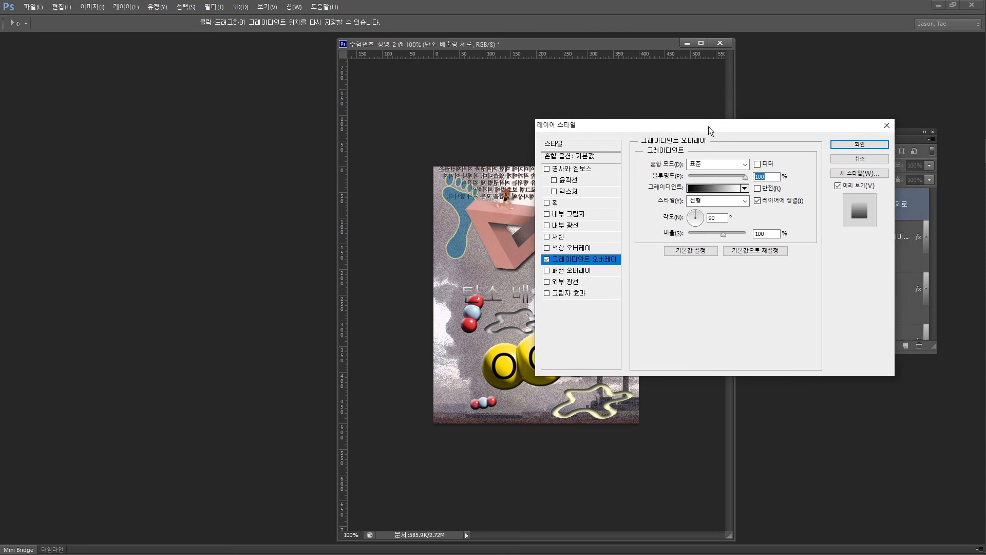
left_click(714, 187)
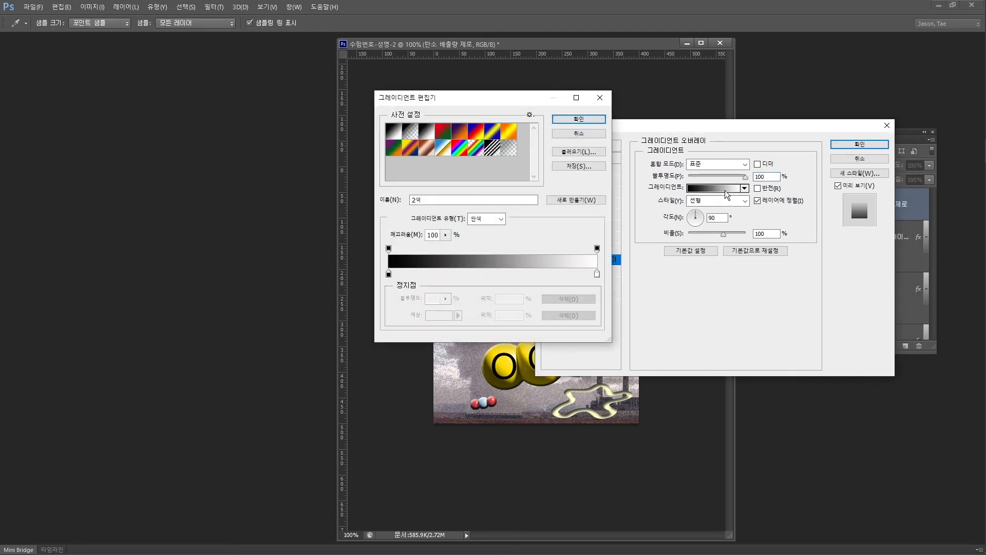
left_click_drag(505, 99, 667, 89)
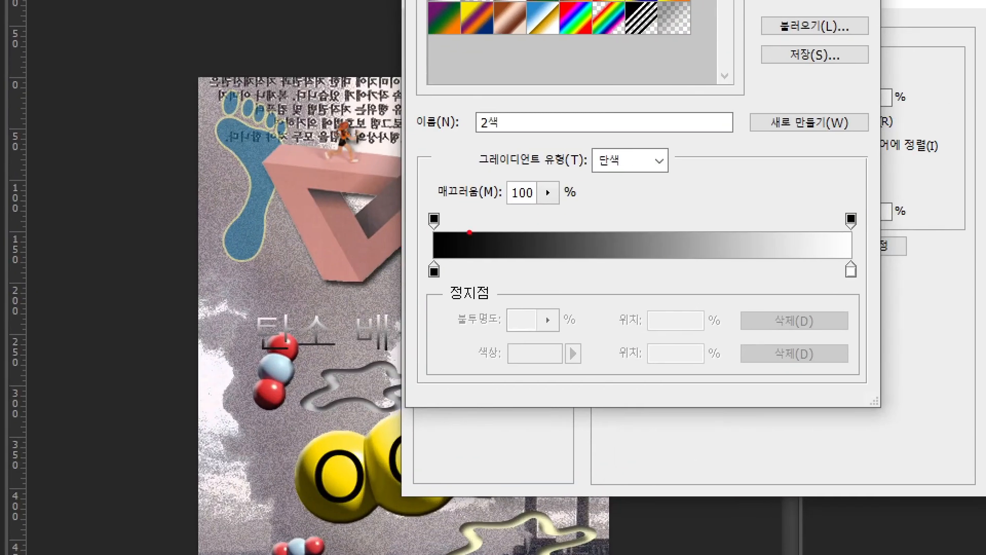
left_click_drag(470, 232, 477, 220)
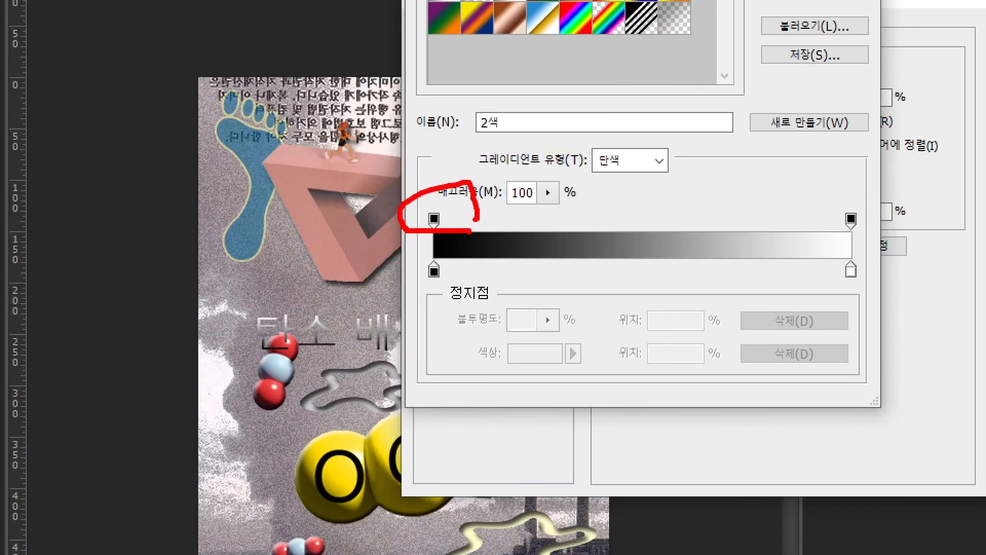
mouse_move(902, 235)
left_mouse_down()
mouse_move(830, 241)
mouse_move(850, 188)
mouse_move(864, 230)
left_mouse_up()
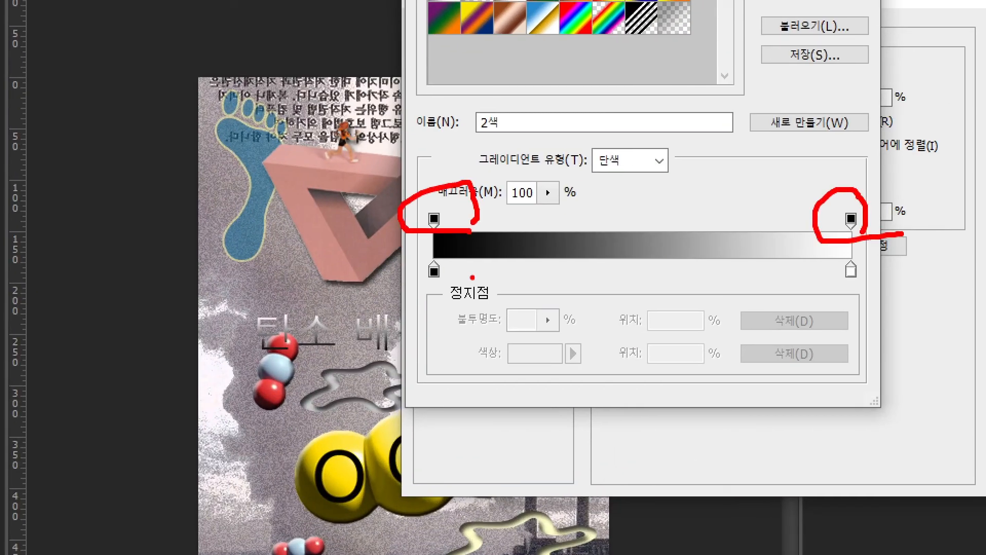
mouse_move(502, 290)
left_mouse_down()
mouse_move(404, 277)
mouse_move(459, 261)
mouse_move(460, 296)
left_mouse_up()
mouse_move(879, 292)
left_mouse_down()
mouse_move(847, 304)
mouse_move(876, 291)
left_mouse_up()
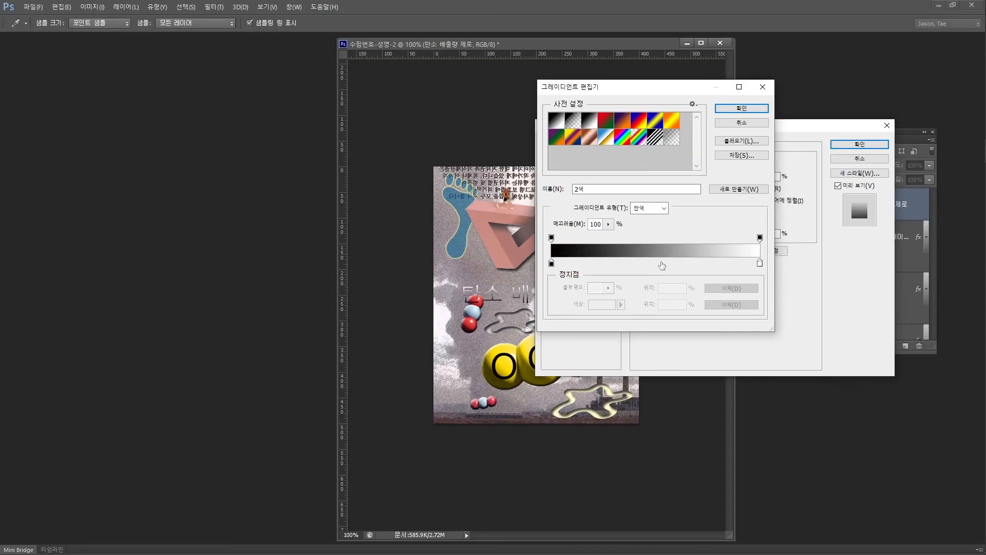
Add a middle colour stop at 50% and set the gradient's first stop to #00ccff, copied from the PDF
left_click(662, 263)
left_click_drag(662, 263, 655, 263)
key("alt+Tab")
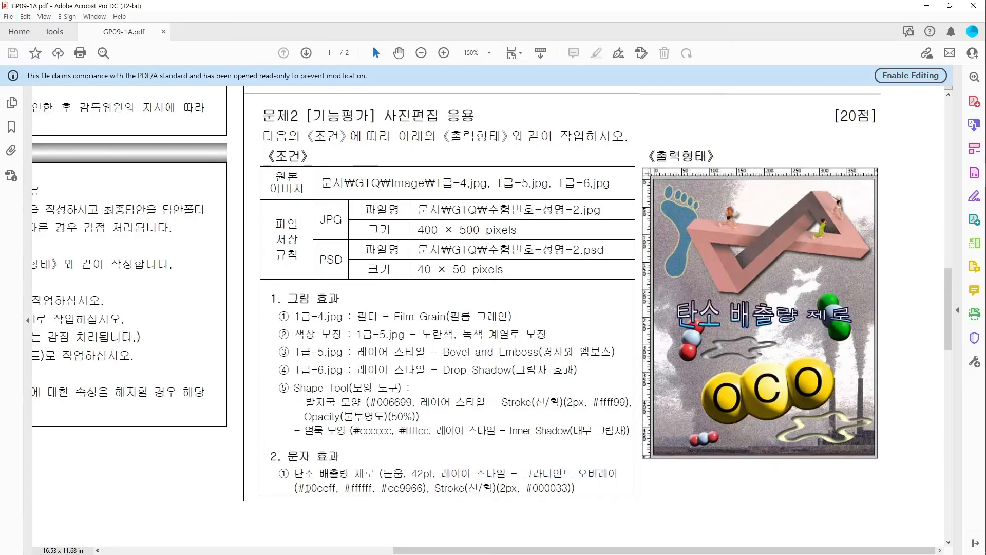
left_click_drag(305, 487, 335, 487)
key("ctrl+c")
key("alt+Tab")
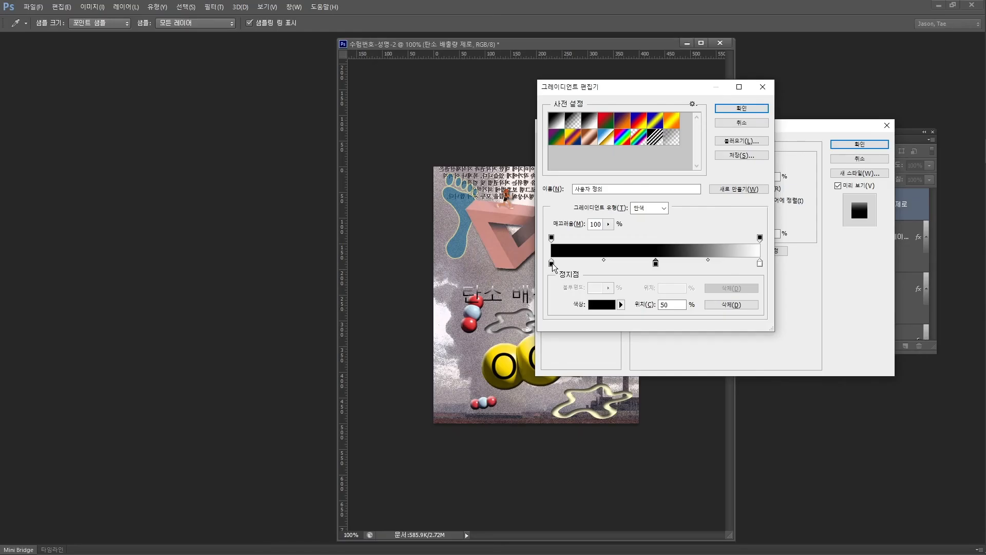
double_click(552, 264)
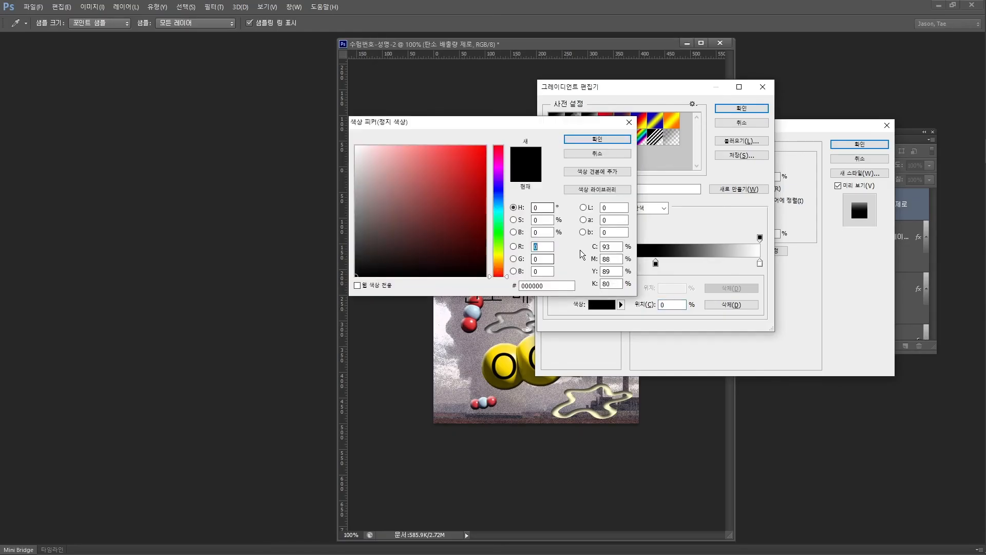
key("ctrl+v")
key("Return")
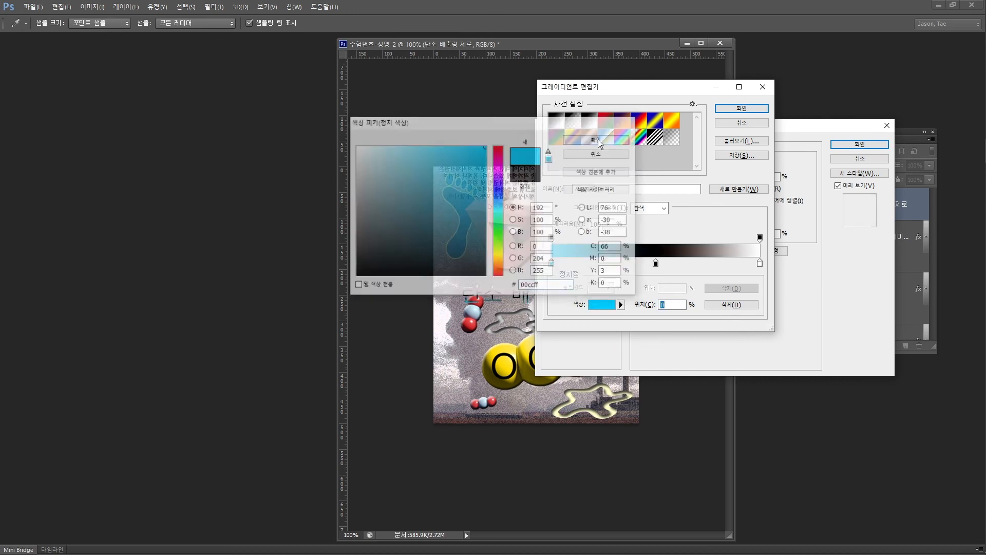
Set the gradient's middle colour stop to #ffffff, copied from the PDF
double_click(656, 263)
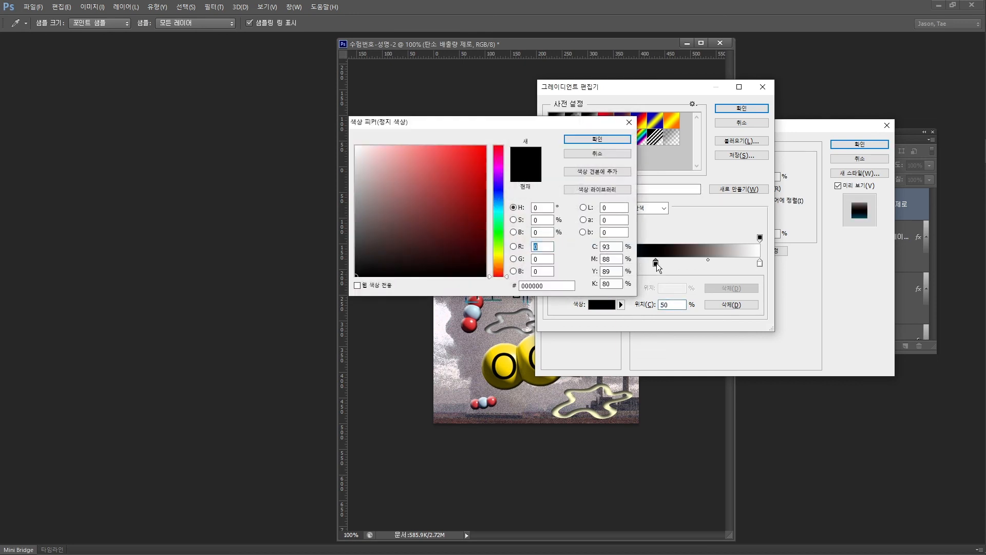
key("alt+Tab")
left_click_drag(351, 488, 375, 492)
key("ctrl+c")
key("alt+Tab")
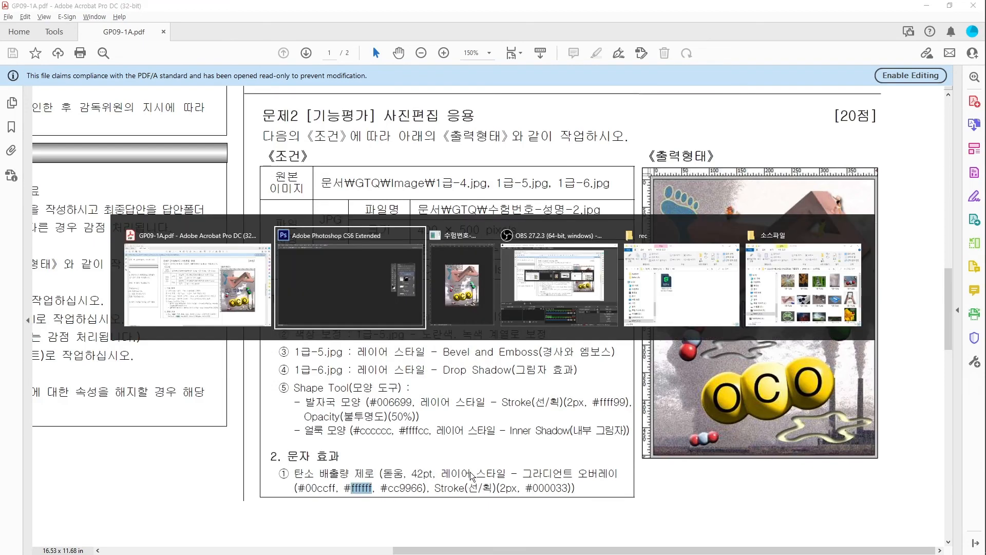
key("ctrl+v")
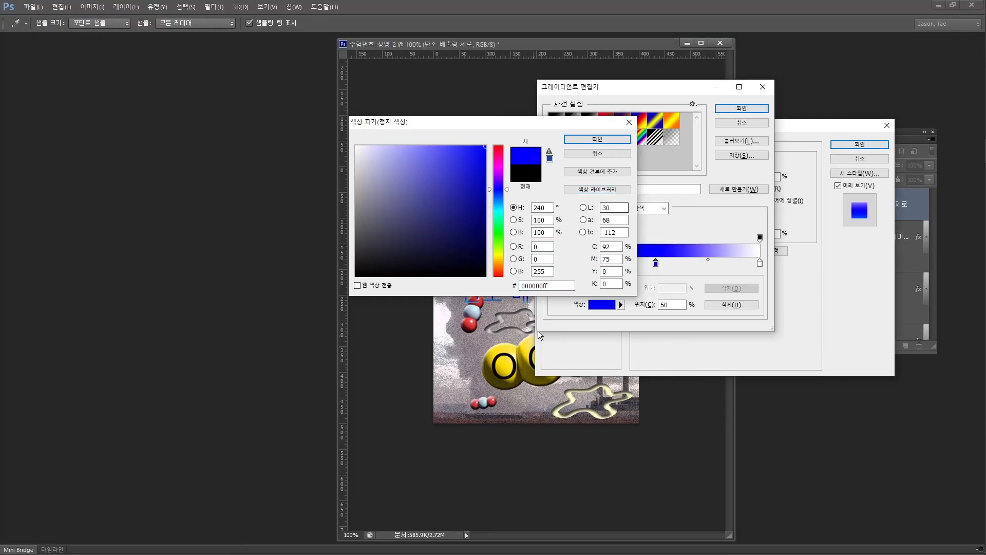
key("ctrl+a")
key("ctrl+v")
left_click(600, 140)
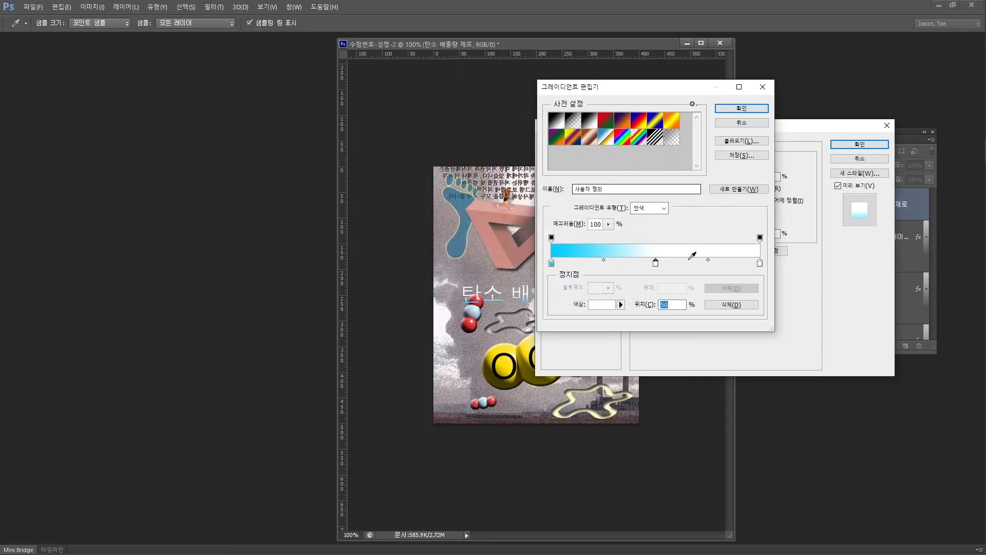
Set the gradient's last colour stop at 100% to #cc9966, copied from the PDF
double_click(760, 263)
key("alt+Tab")
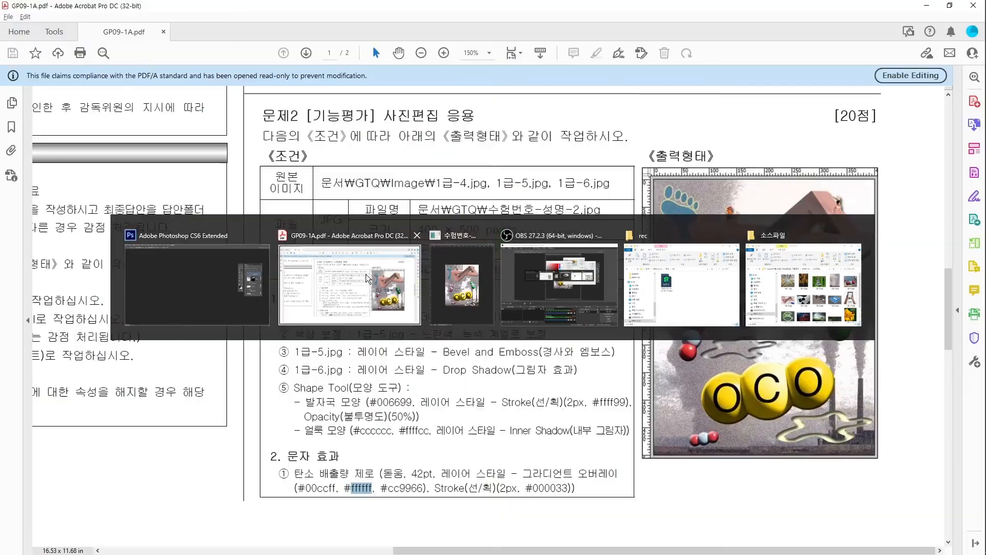
mouse_move(381, 488)
left_mouse_down()
mouse_move(417, 488)
mouse_move(393, 488)
left_mouse_up()
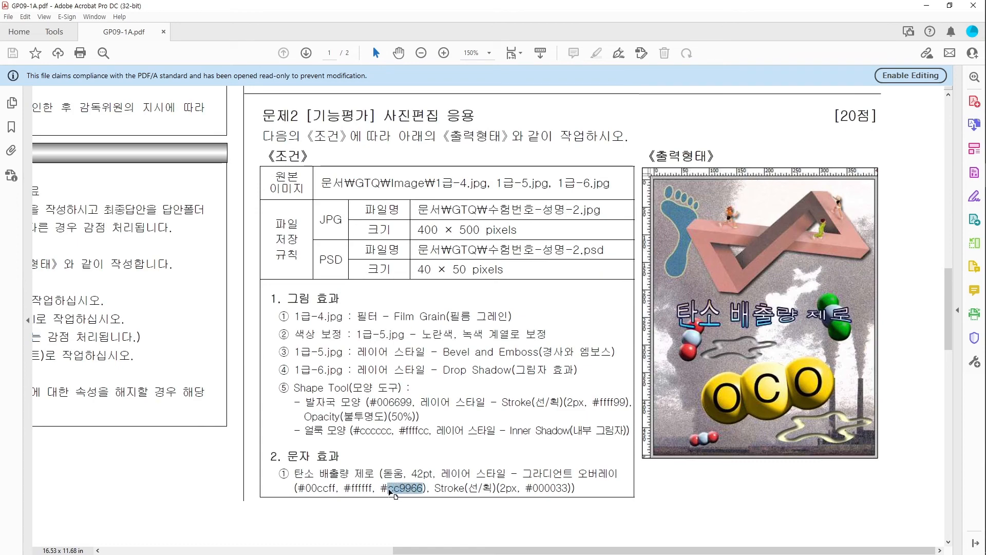
key("alt+Tab")
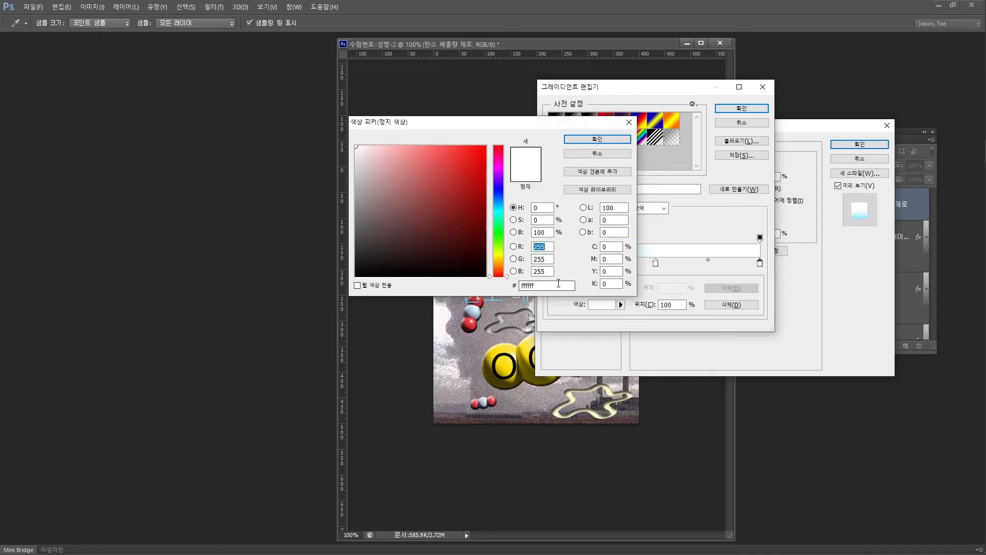
double_click(559, 283)
key("ctrl+v")
left_click(595, 139)
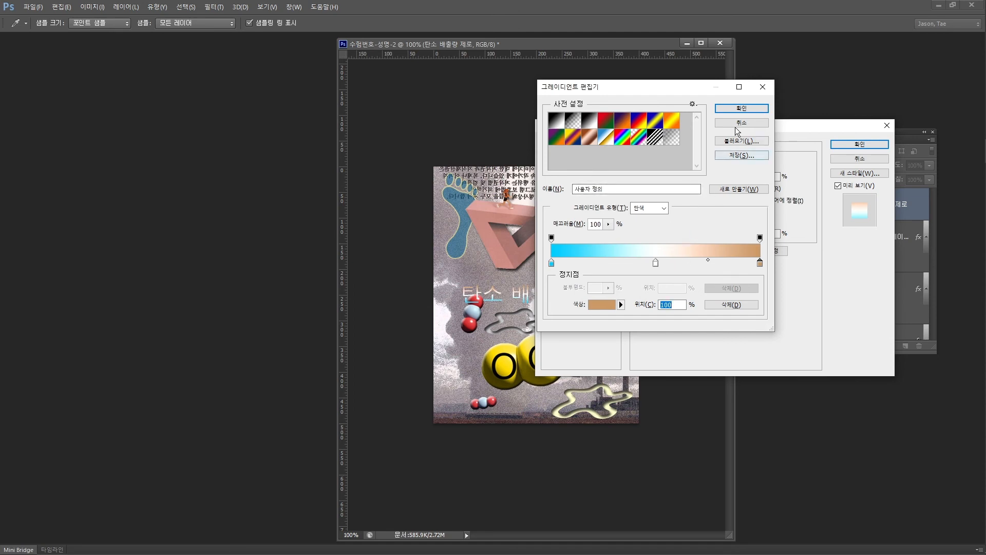
Accept the three-colour gradient, uncover the title on the canvas and compare it with the PDF's sample output
left_click(743, 108)
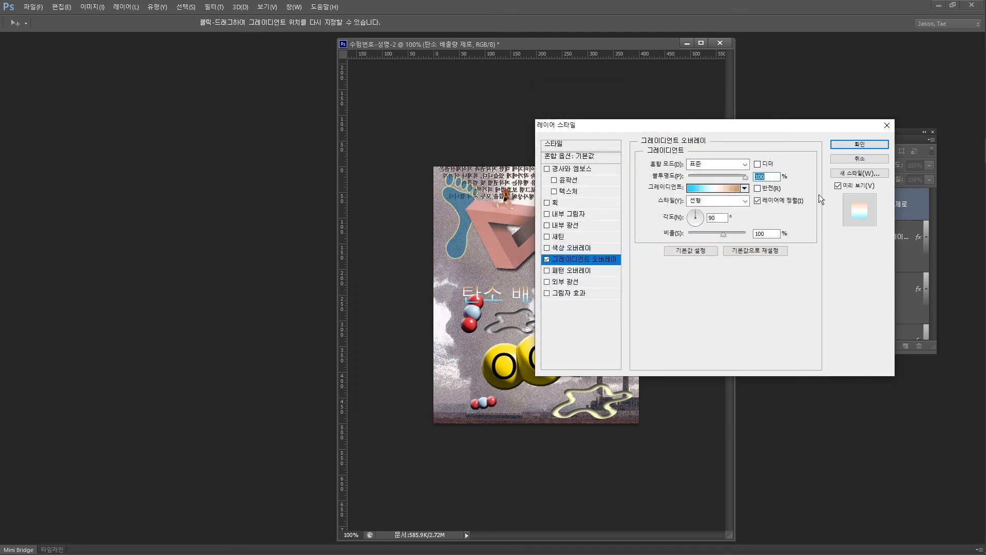
left_click_drag(759, 128, 823, 119)
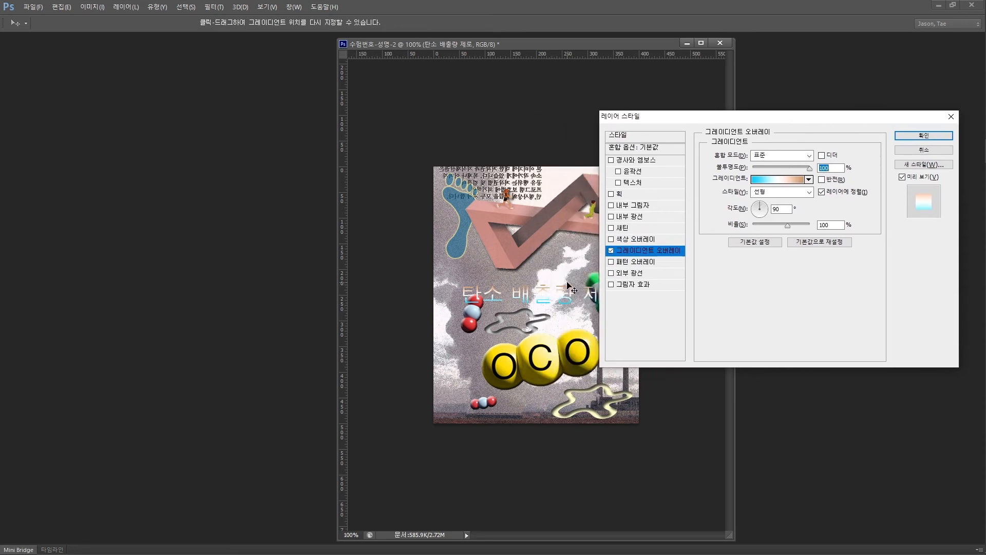
key("alt+Tab")
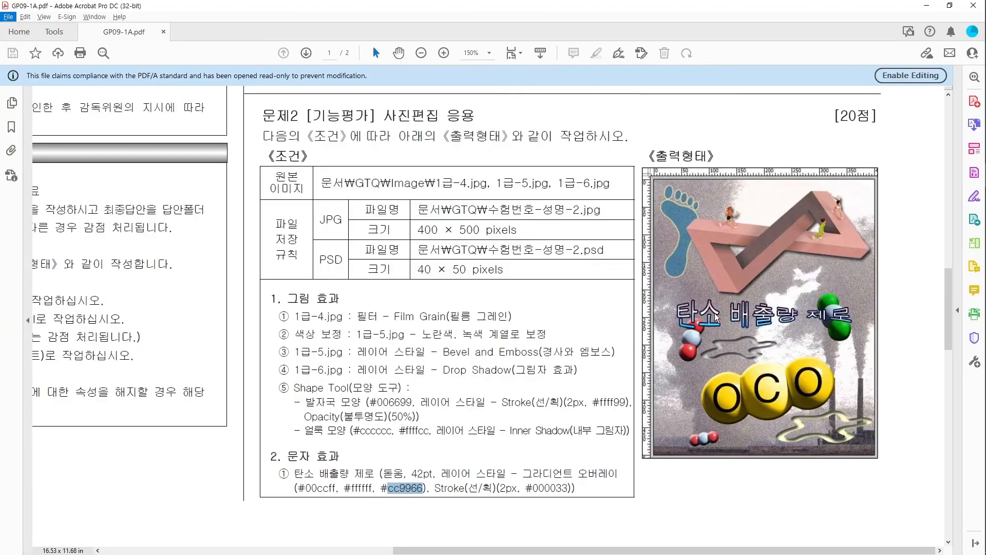
key("alt+Tab")
key("alt+Tab")
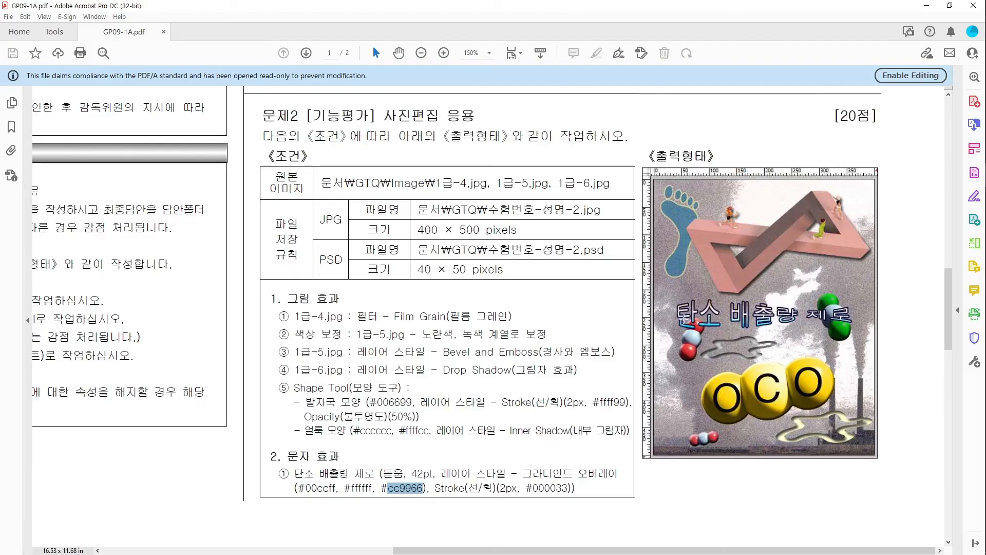
key("alt+Tab")
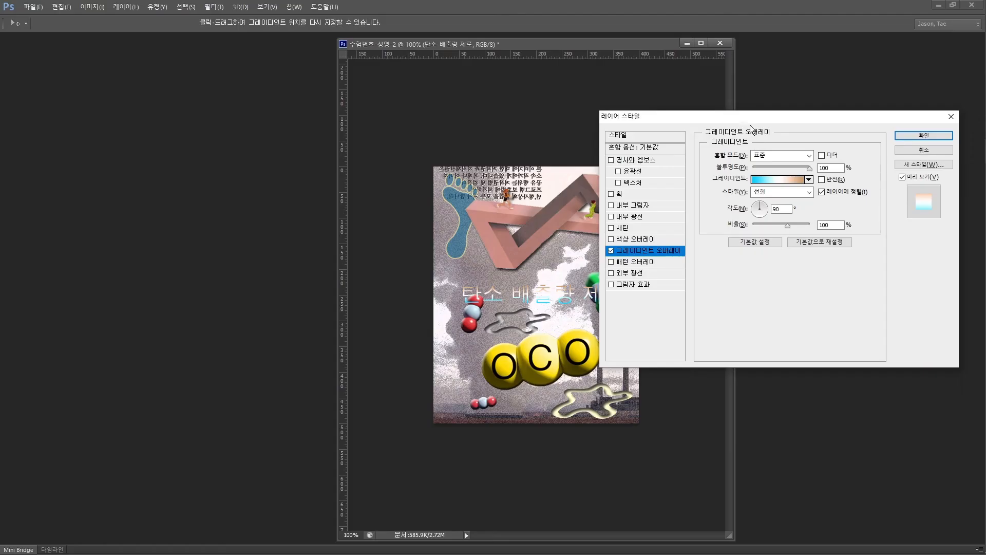
Set the gradient overlay's angle to 90° and apply the style to the title layer
left_click(763, 209)
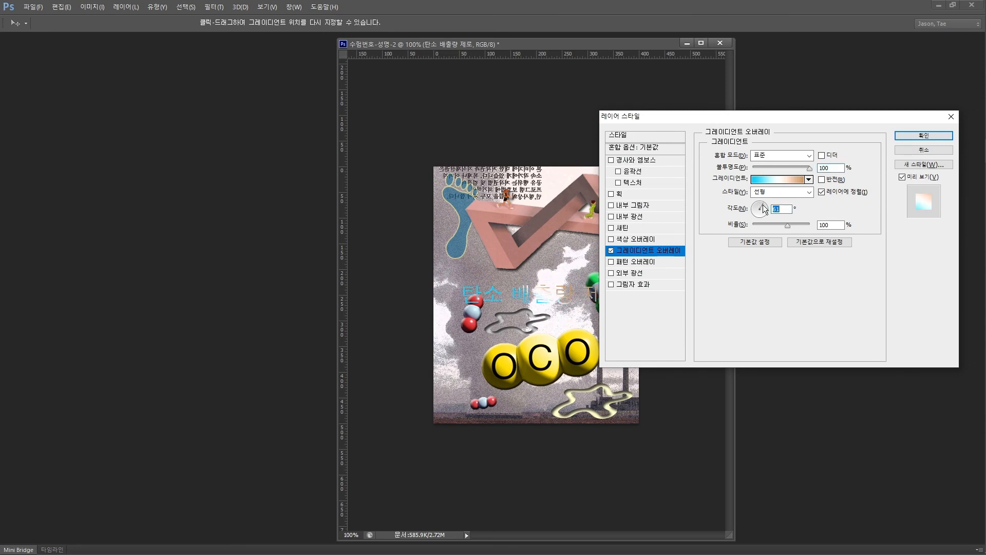
left_click_drag(762, 207, 762, 208)
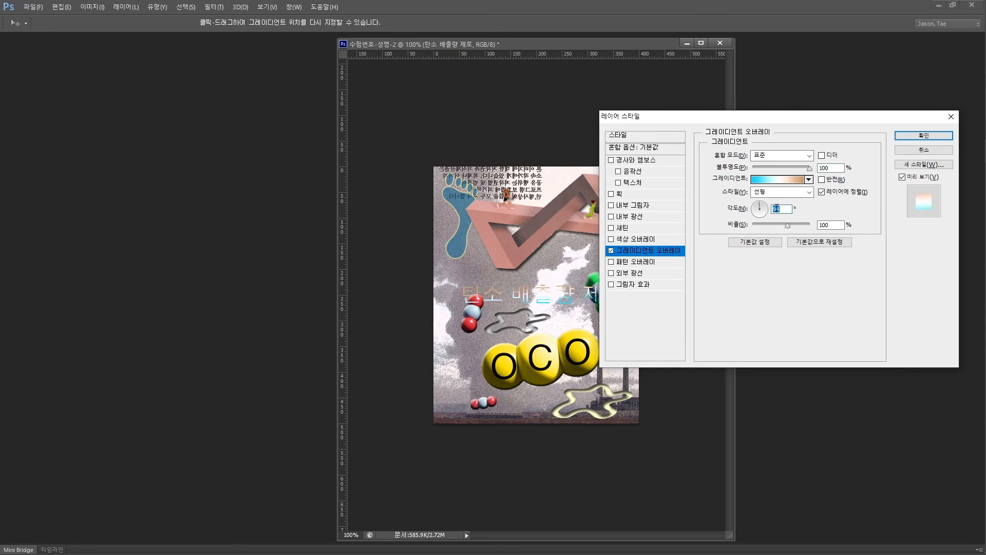
type("90")
left_click(928, 135)
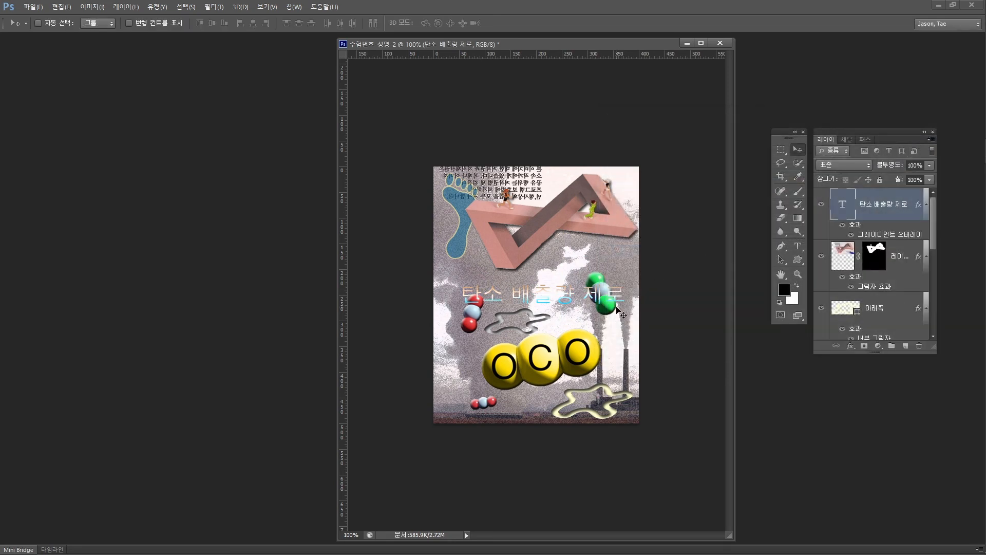
Copy the stroke colour code 000033 from the title's text-effect specification in the PDF
key("alt+Tab")
key("alt+Tab")
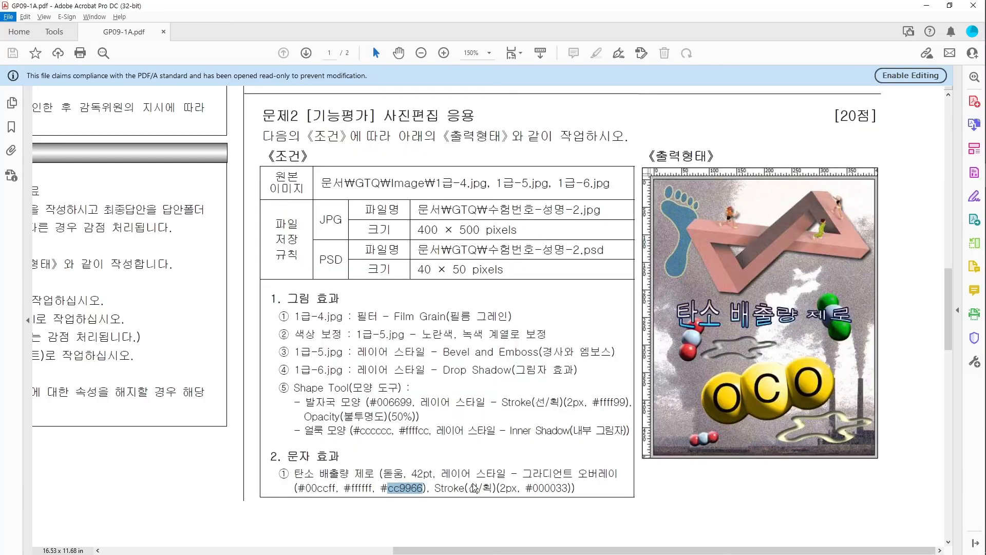
mouse_move(435, 488)
left_mouse_down()
mouse_move(575, 492)
mouse_move(534, 488)
mouse_move(565, 488)
left_mouse_up()
key("alt+Tab")
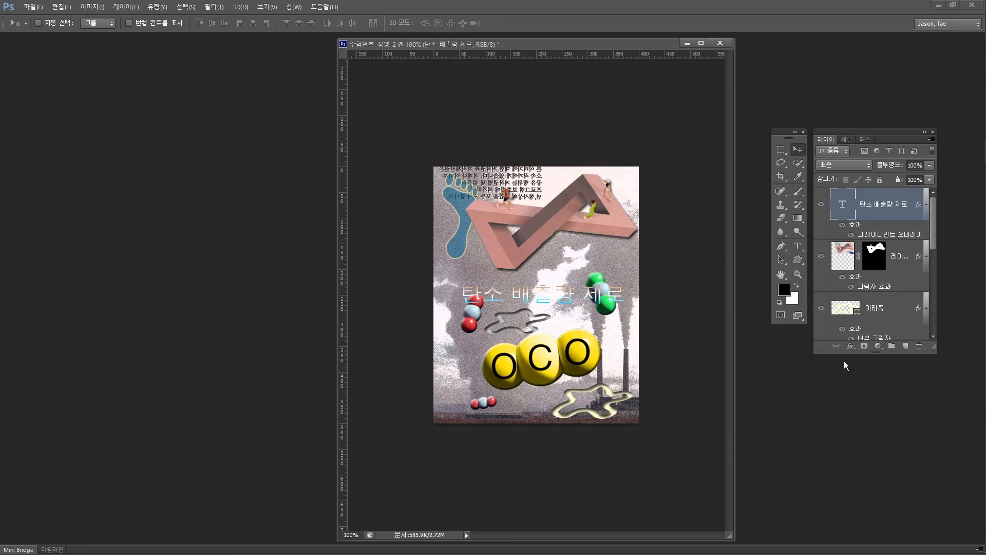
Add a Stroke style to the title layer with a size of 2 px, as specified in the PDF
double_click(856, 226)
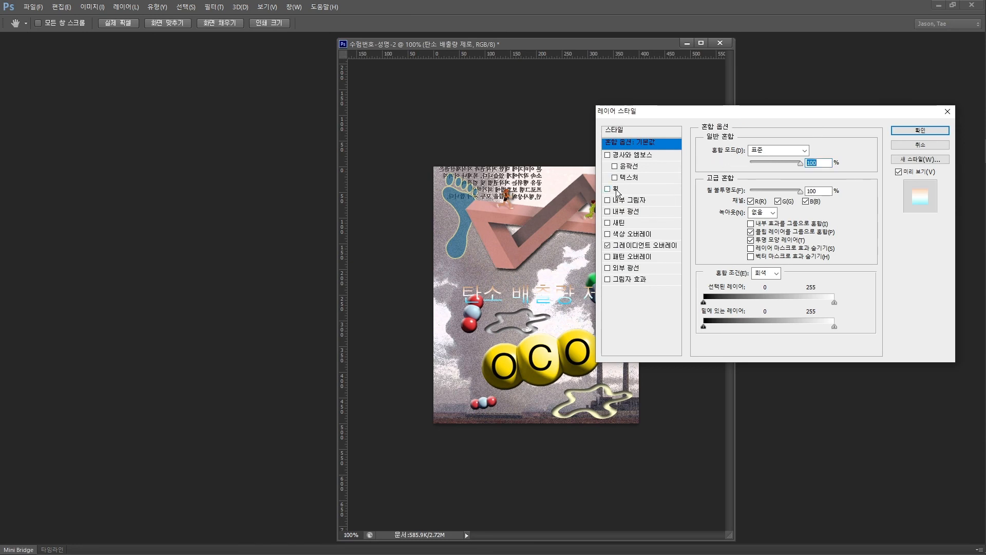
left_click(651, 191)
key("alt+Tab")
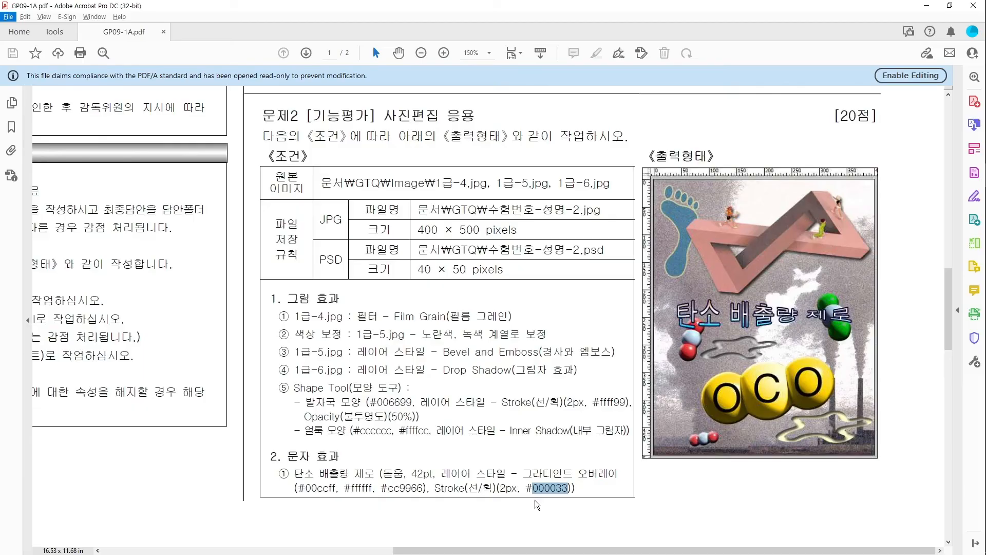
key("alt+Tab")
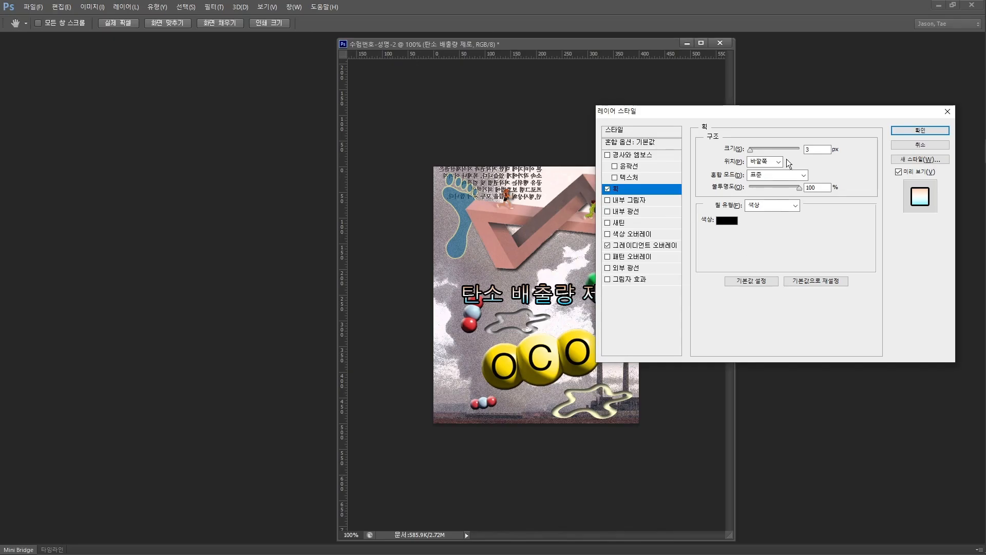
key("BackSpace")
type("2")
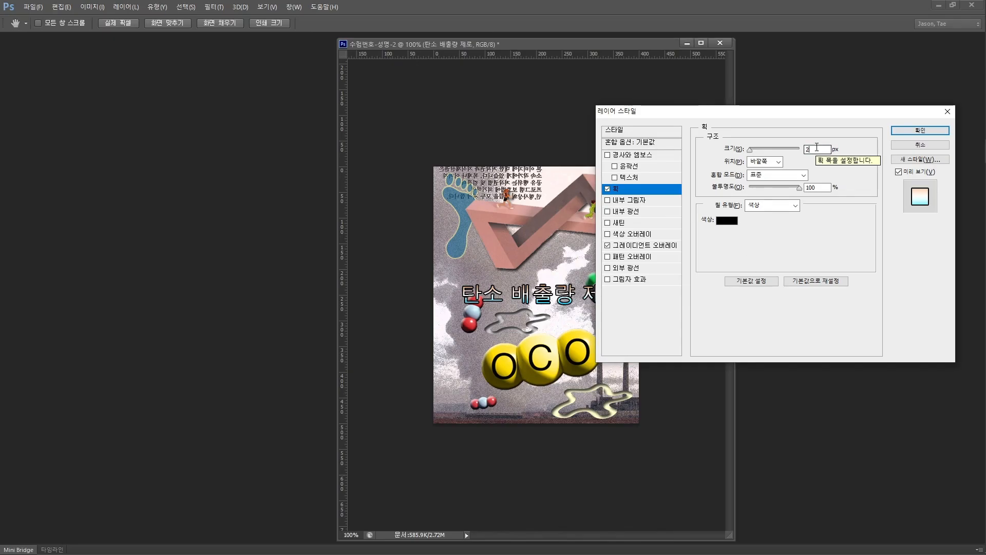
Set the title's stroke colour to #000033 and apply the layer style
left_click(727, 221)
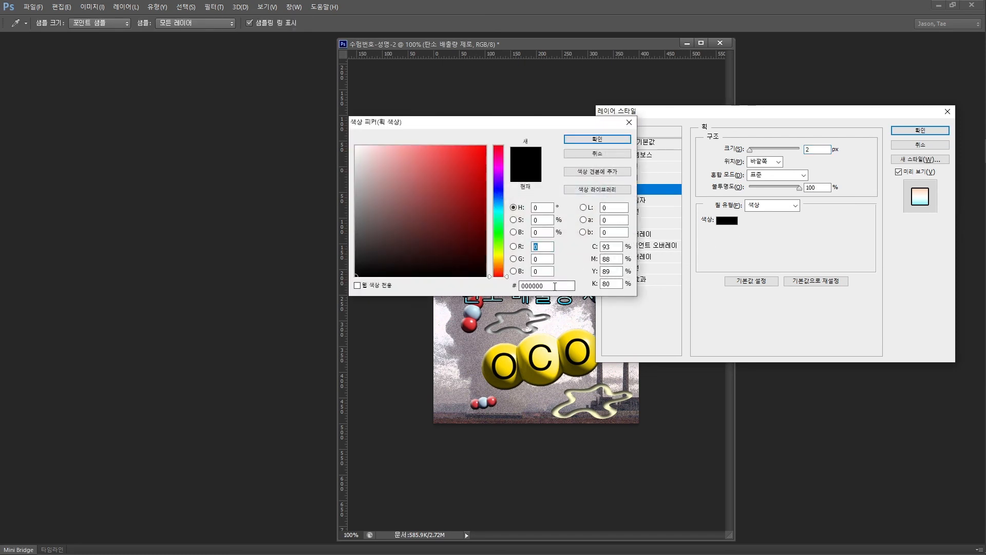
double_click(556, 285)
type("000033")
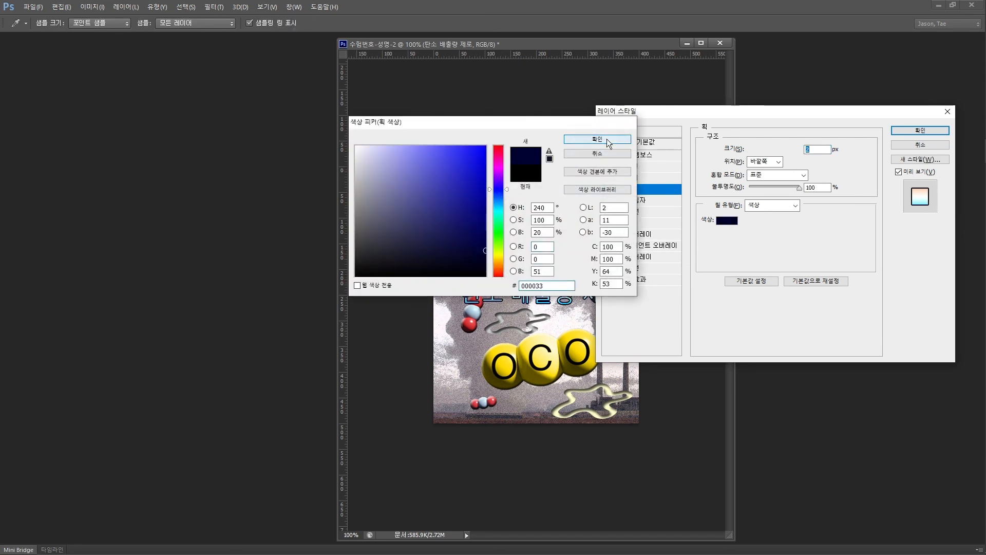
left_click(605, 139)
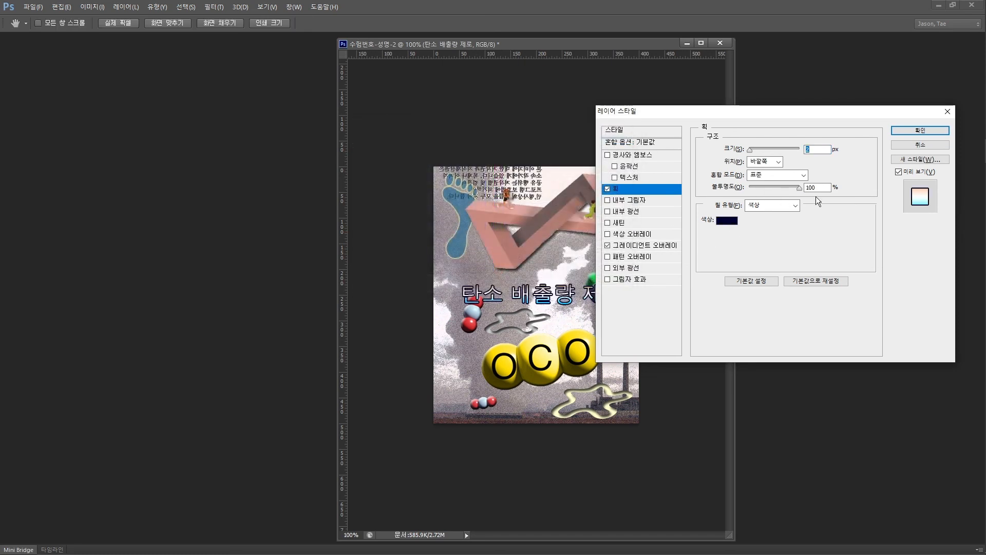
left_click(921, 131)
Check the title's shape in the PDF sample and warp the title text with the 물고기 (Fish) style, horizontal, bend +50%
key("alt+Tab")
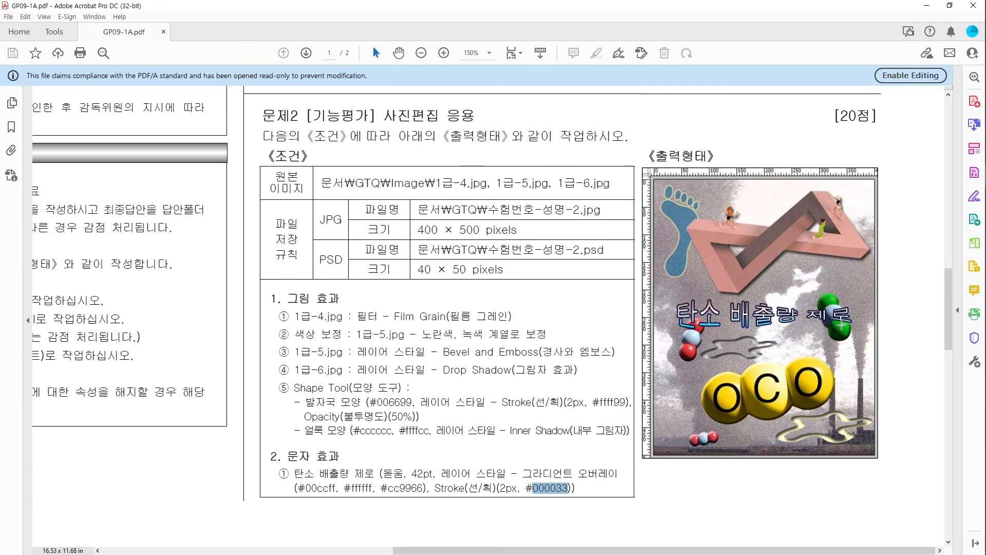
key("alt+Tab")
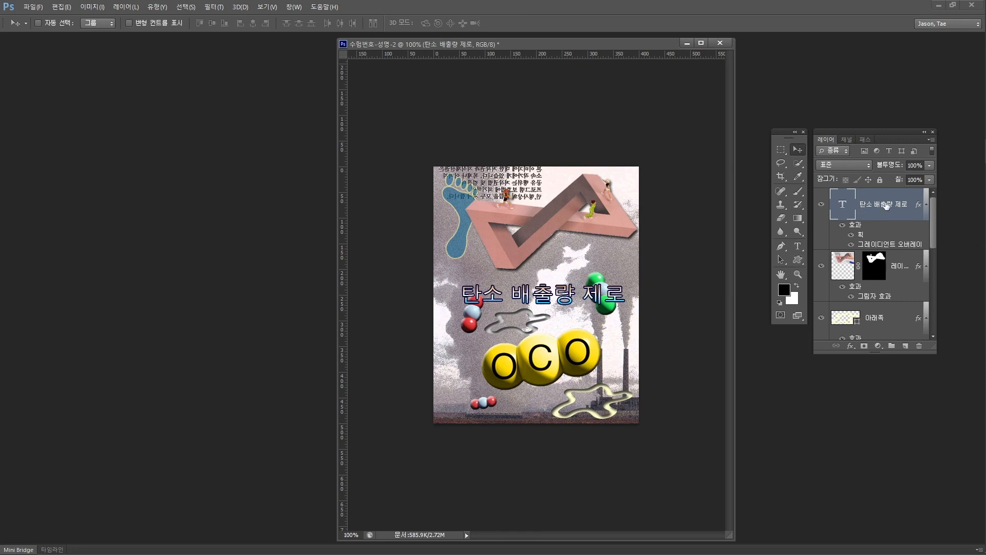
left_click(801, 246)
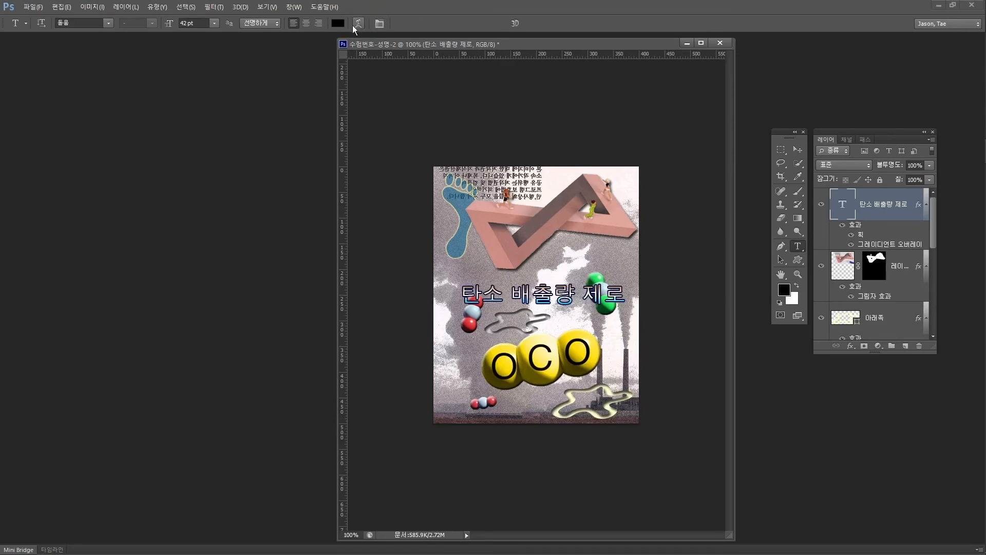
left_click(358, 47)
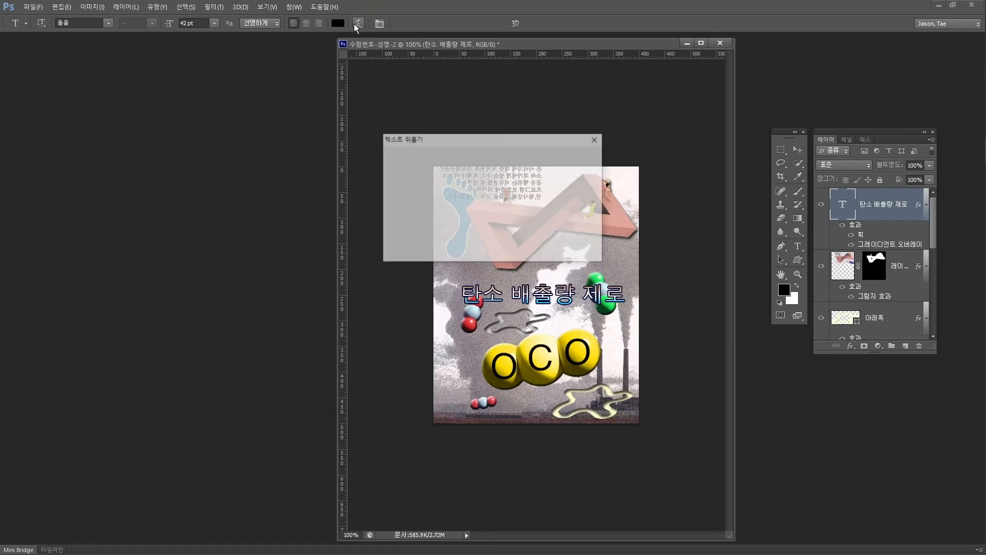
left_click(496, 156)
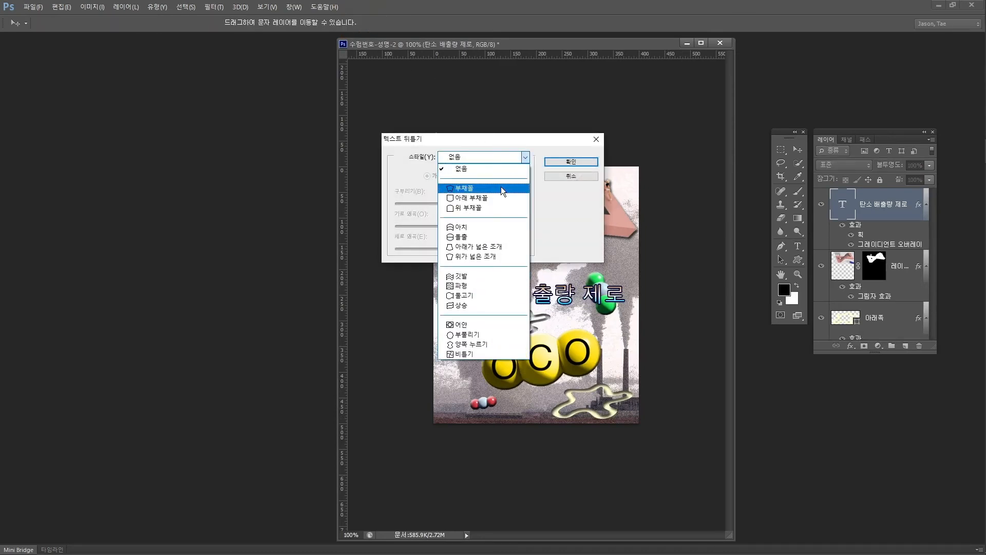
left_click(479, 296)
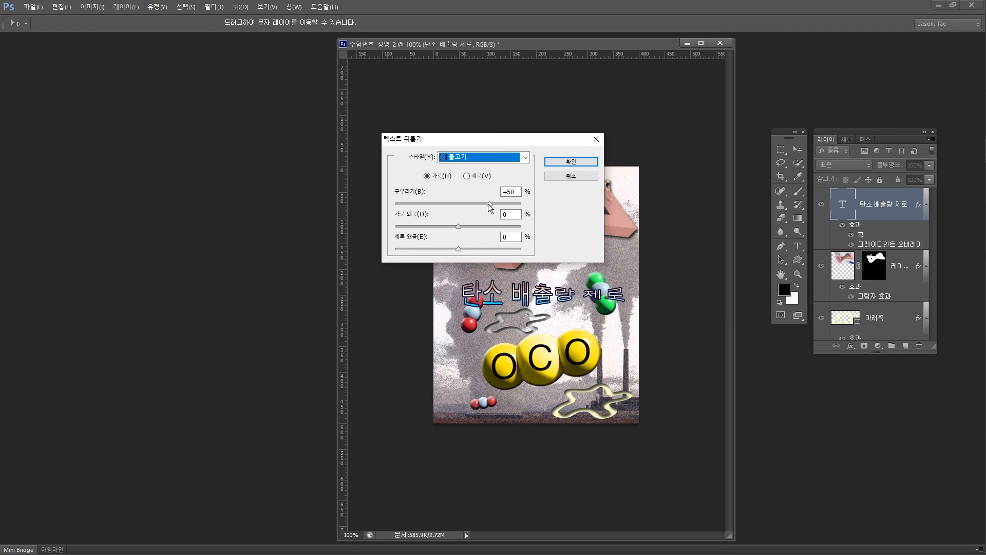
left_click_drag(488, 203, 489, 203)
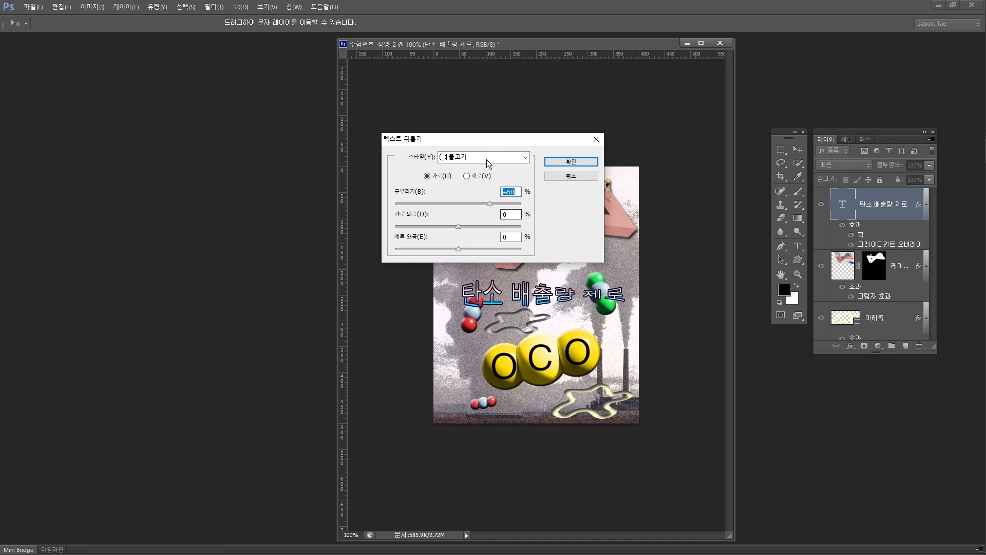
left_click(571, 162)
Compare the title's placement with the PDF sample and move the warped title about 10 px left and slightly up
key("alt+Tab")
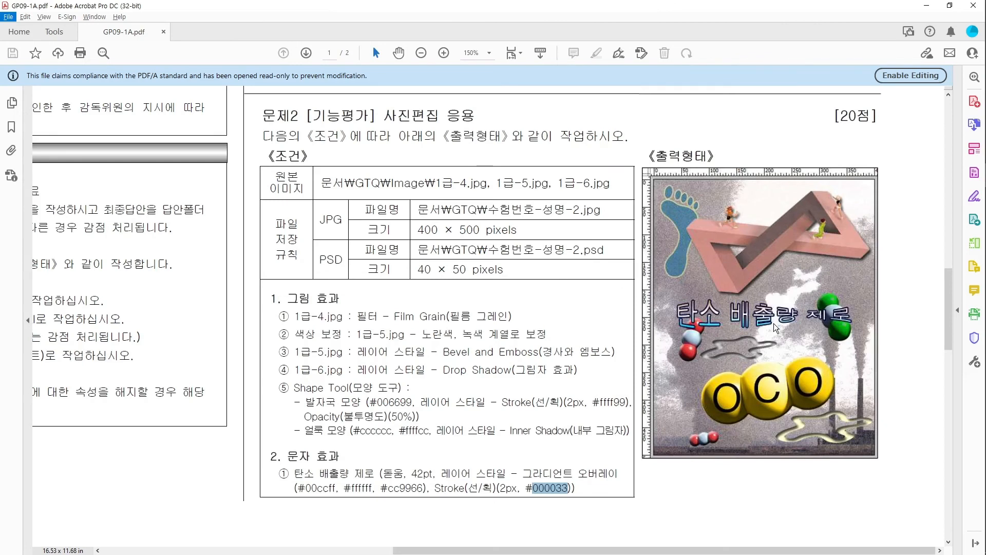
key("alt")
key("alt+Tab")
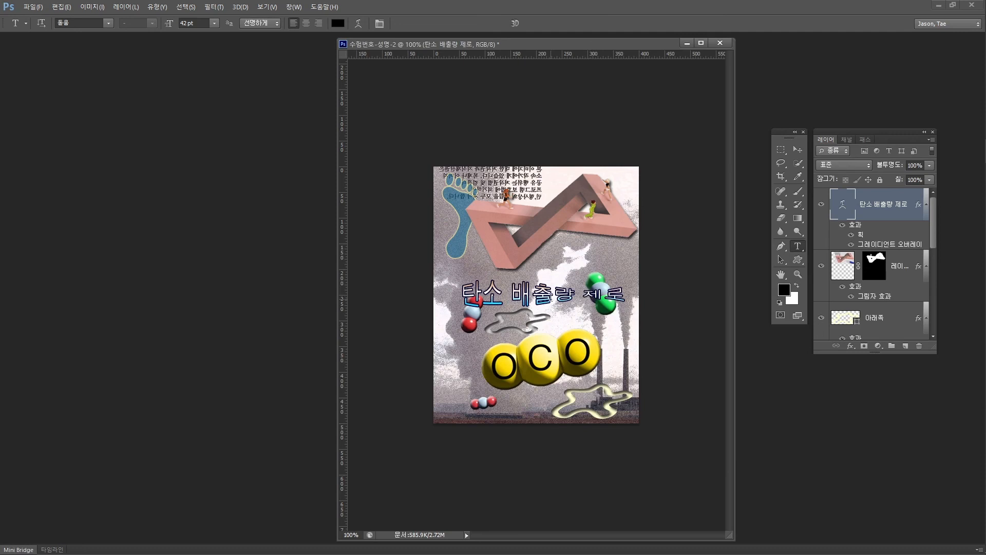
key("ctrl+t")
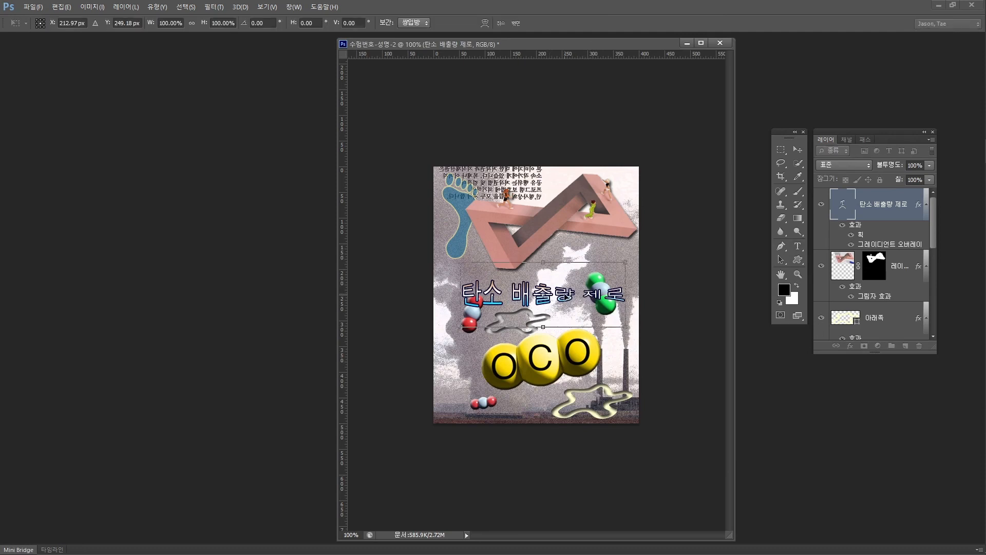
mouse_move(567, 297)
left_mouse_down()
mouse_move(561, 304)
mouse_move(561, 292)
left_mouse_up()
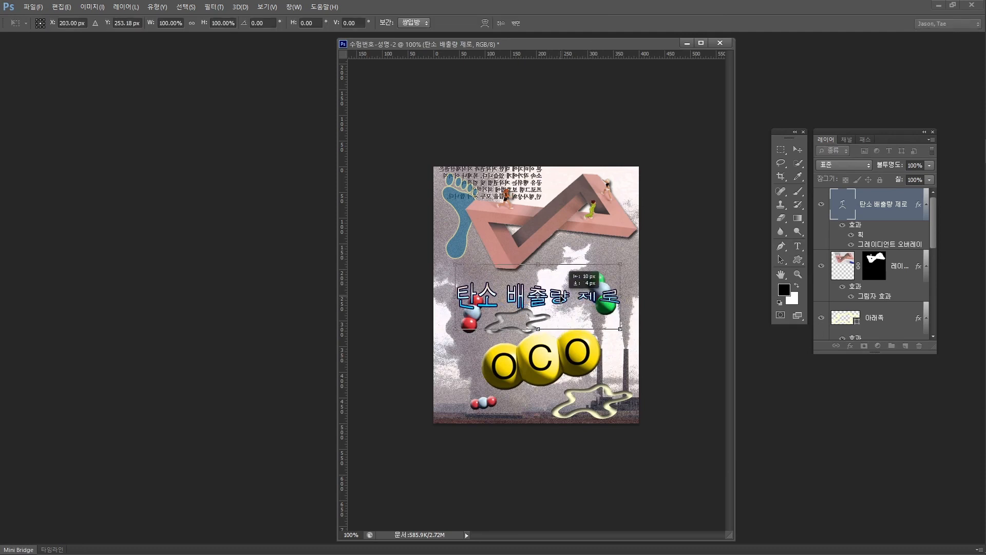
key("Return")
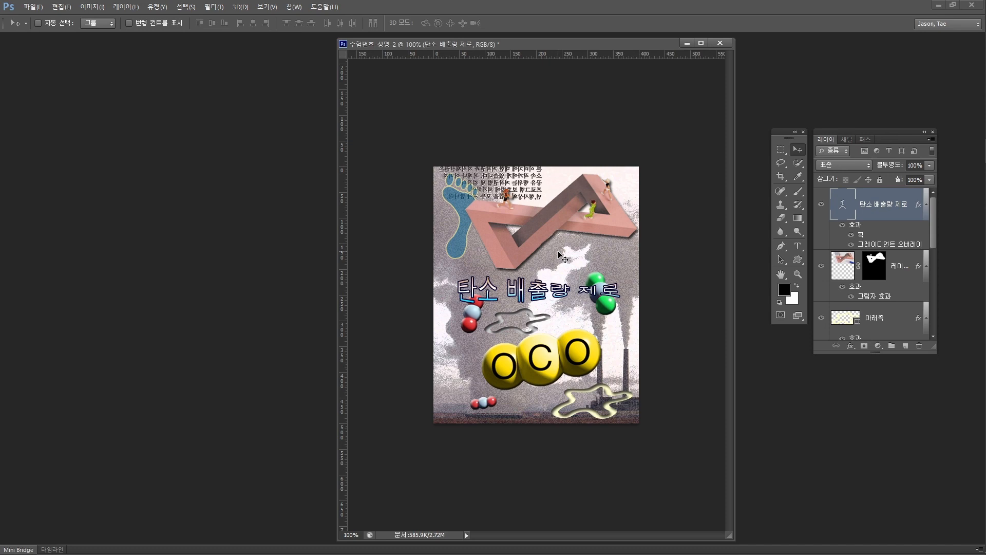
Save a JPEG copy of the poster as 수험번호-성명-2.jpg in the GTQ folder, one level above Image
left_click(33, 7)
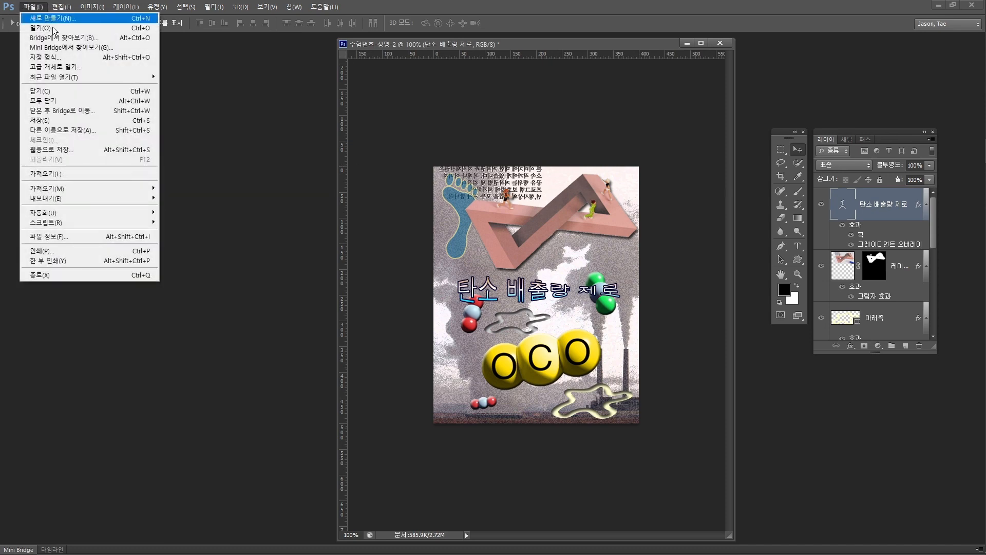
left_click(99, 131)
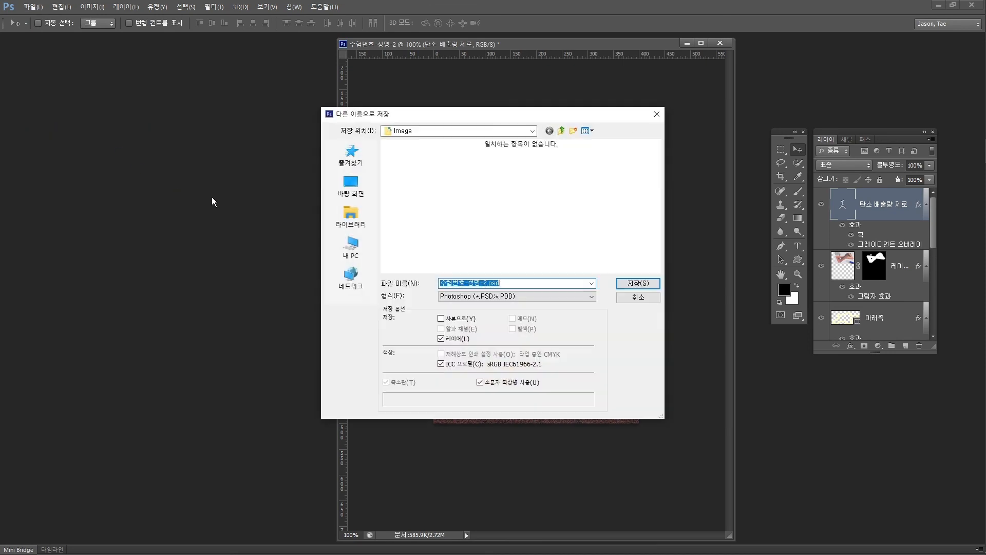
left_click(506, 283)
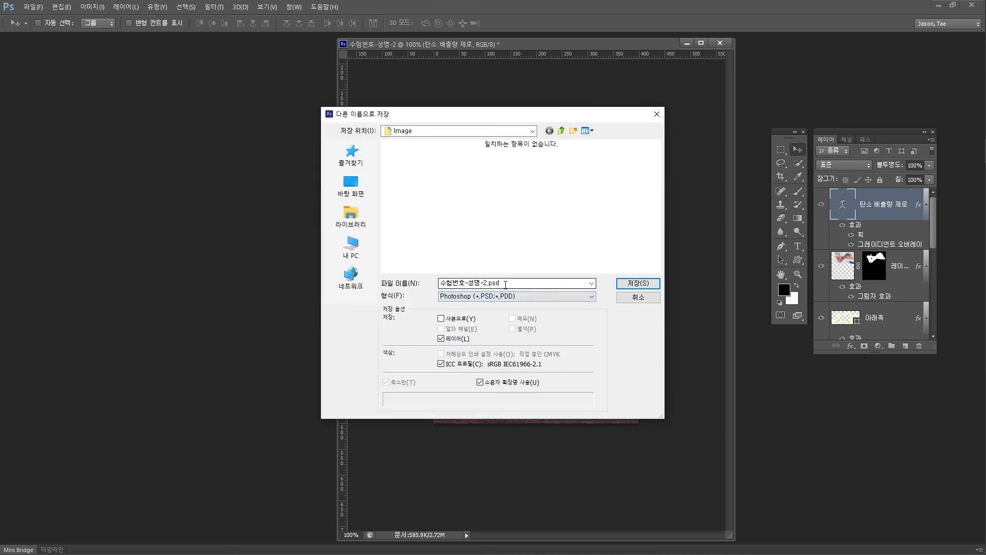
left_click(520, 296)
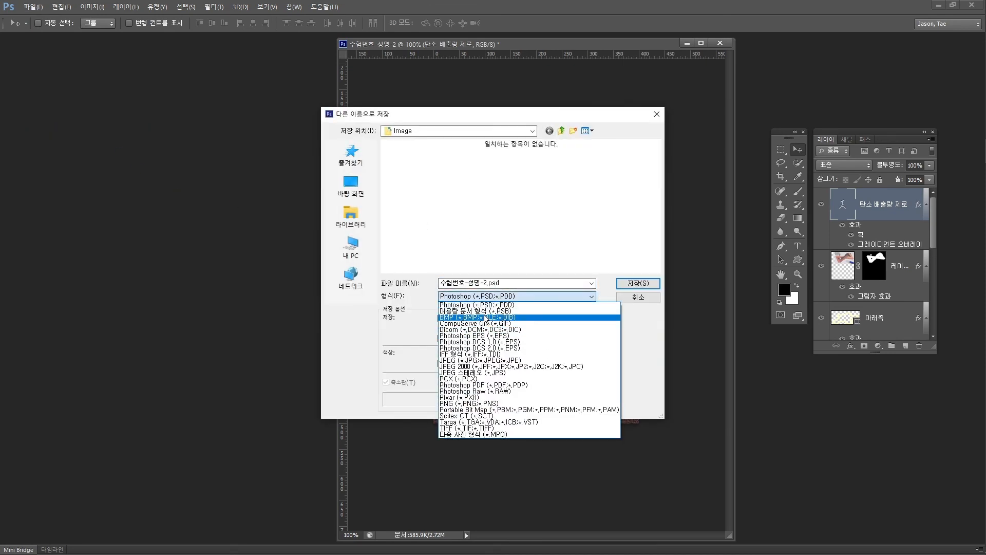
left_click(485, 360)
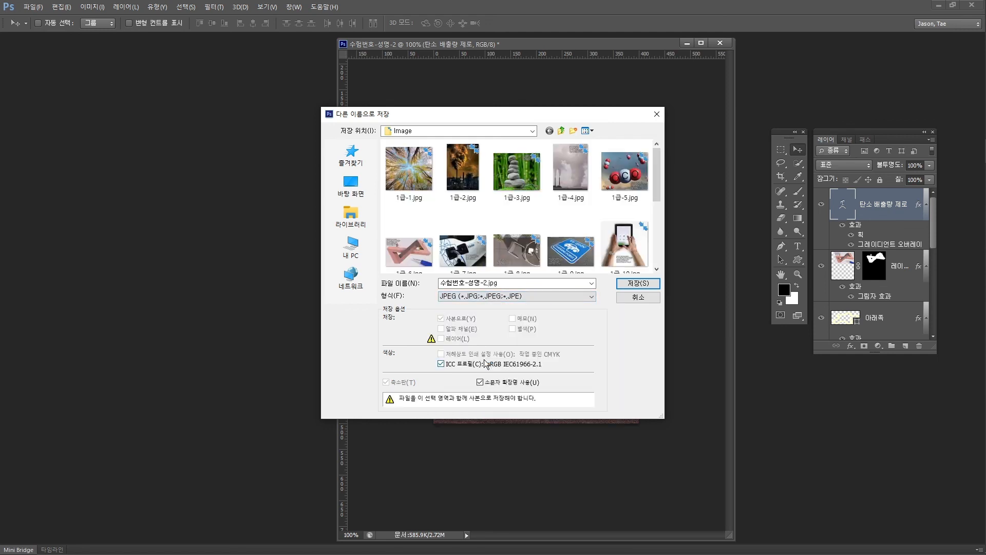
left_click(560, 131)
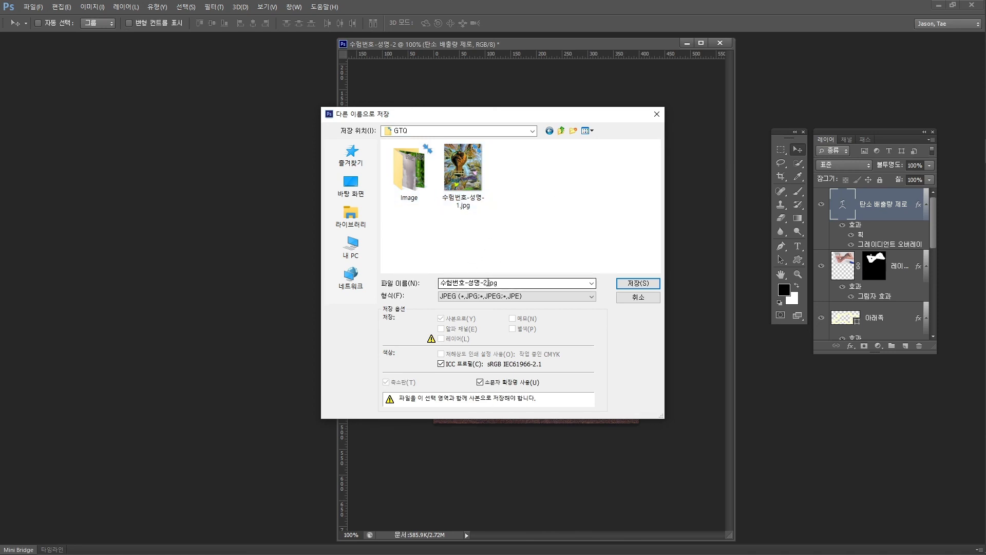
left_click(637, 284)
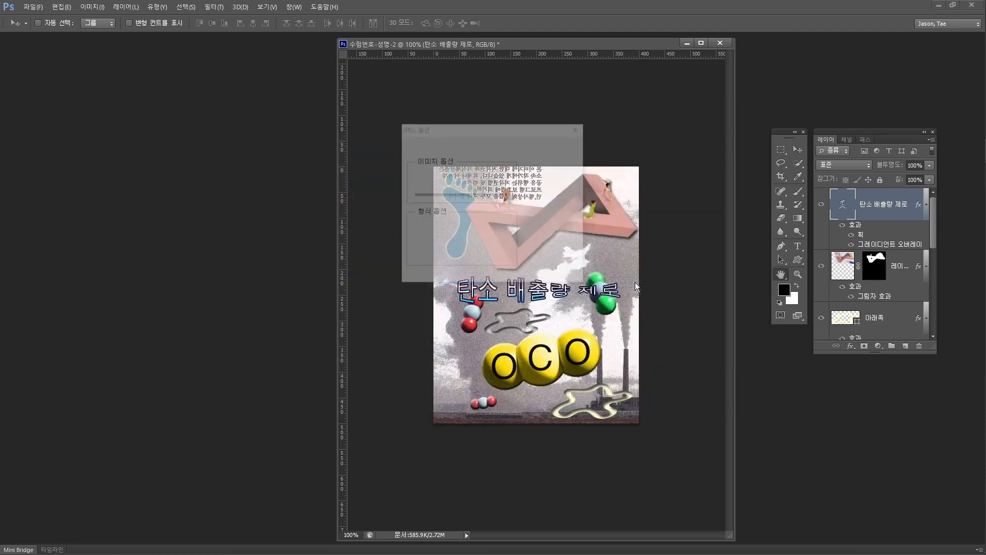
left_click(554, 146)
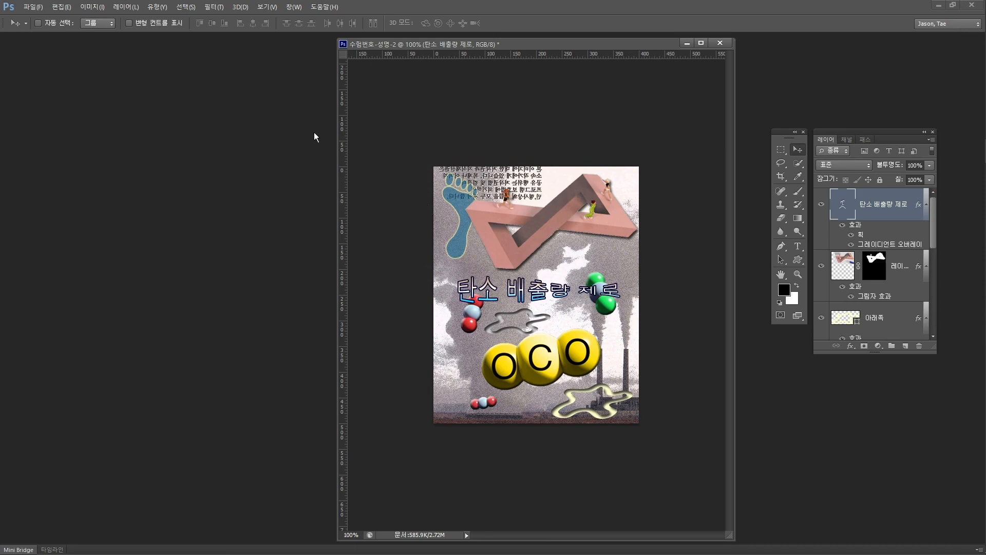
Check the required PSD size in the PDF and resize the image to 40 × 50 pixels with proportions constrained
key("alt+Tab")
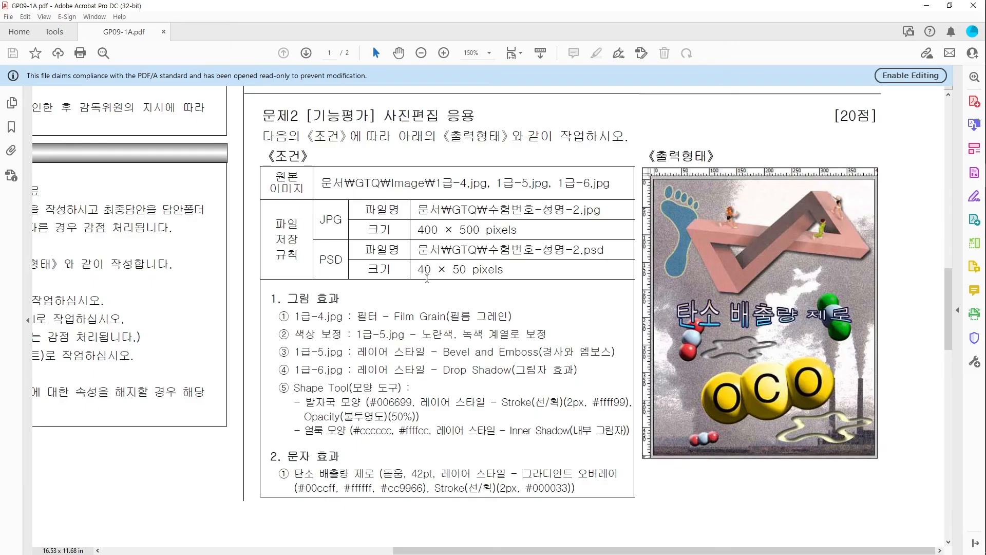
left_click_drag(417, 268, 469, 271)
key("alt+Tab")
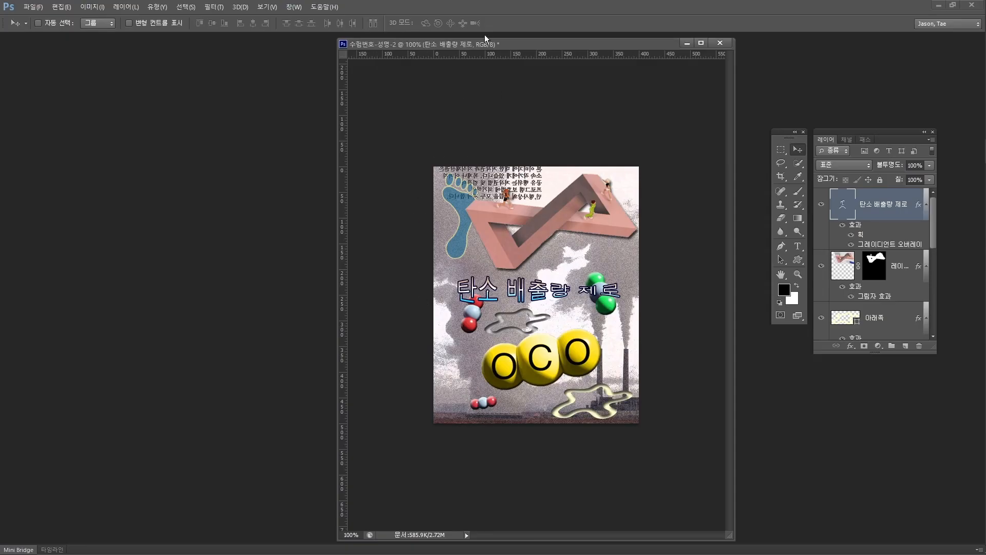
left_click(84, 7)
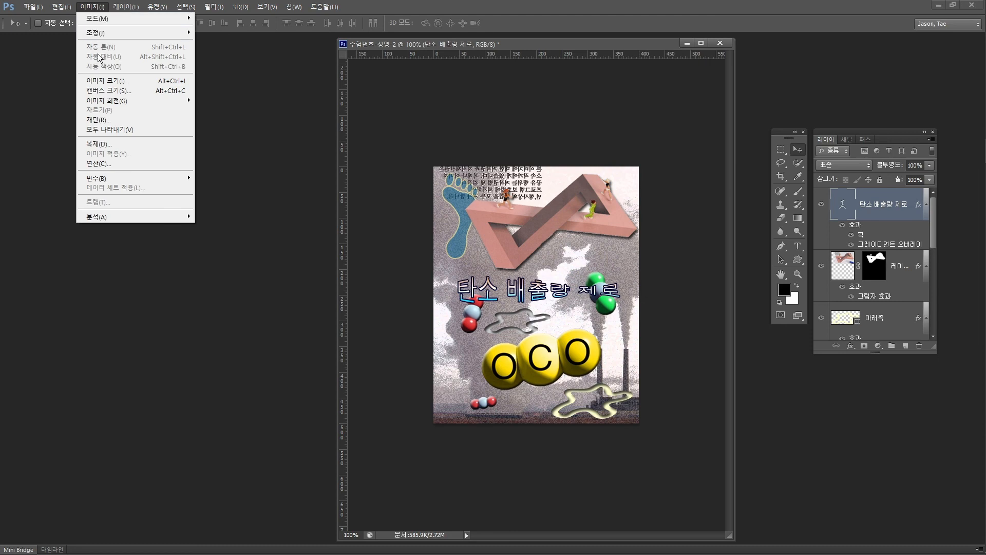
left_click(108, 83)
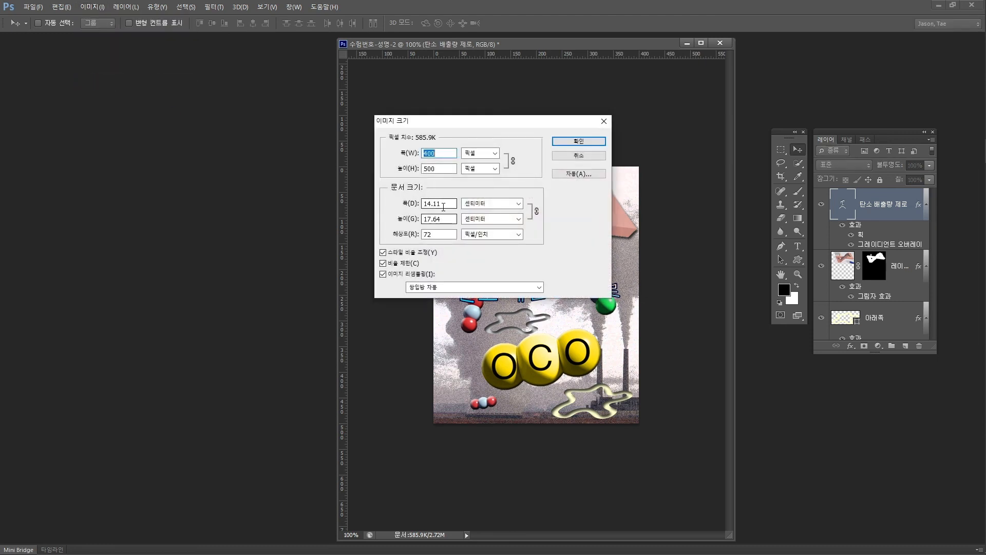
type("40")
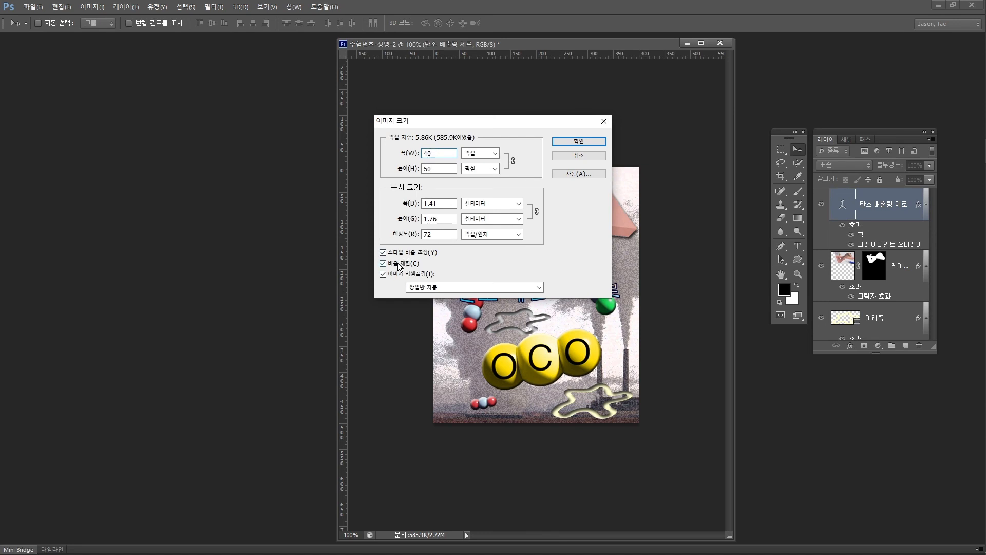
key("Tab")
left_click(568, 141)
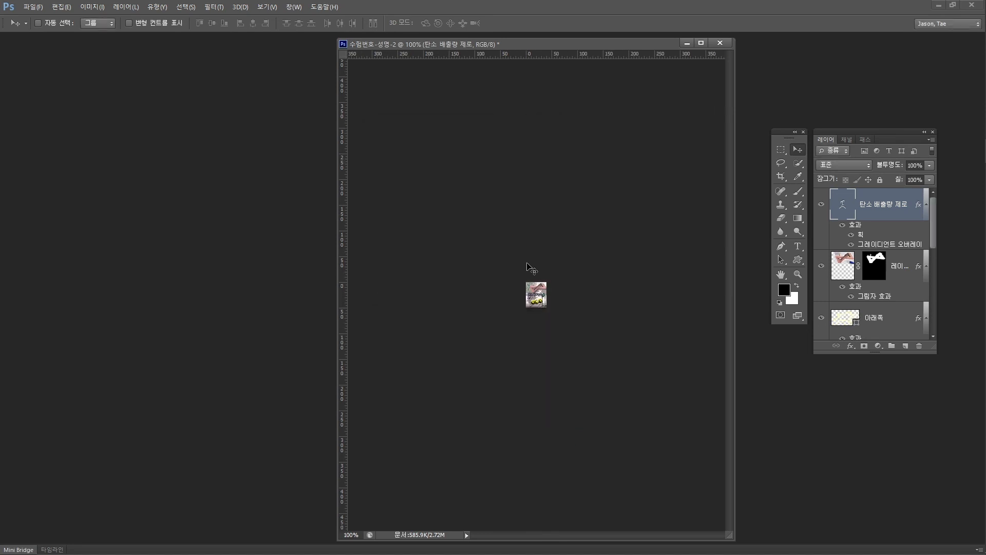
Save the reduced document as 수험번호-성명-2.psd in the GTQ folder, with maximized compatibility and 다시 표시 안 함 chosen in the format options
left_click(35, 7)
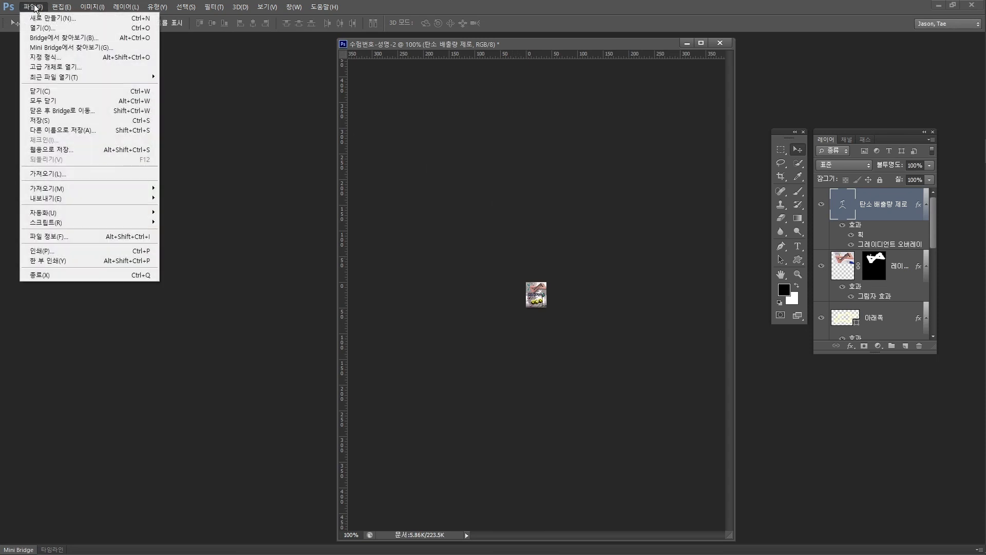
left_click(63, 131)
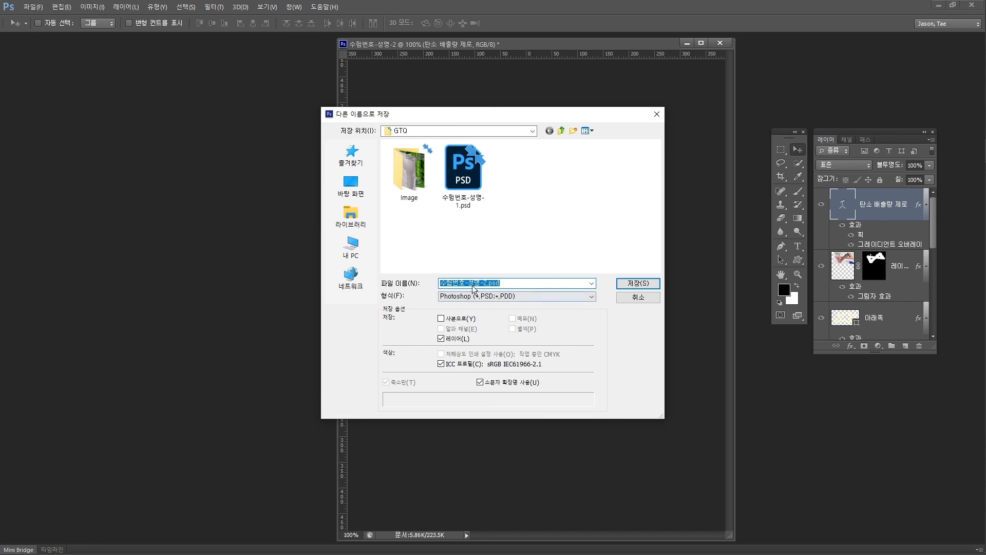
left_click(494, 296)
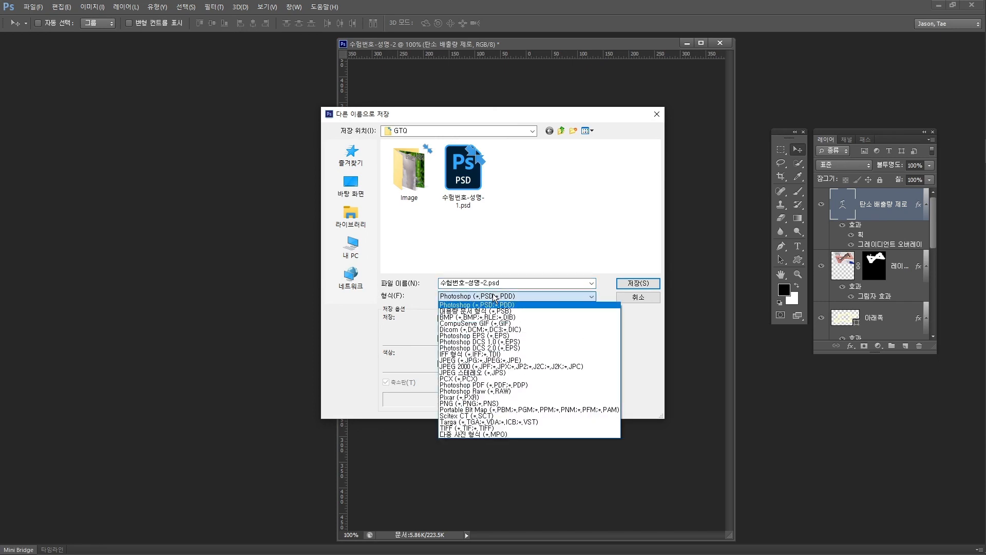
left_click(495, 296)
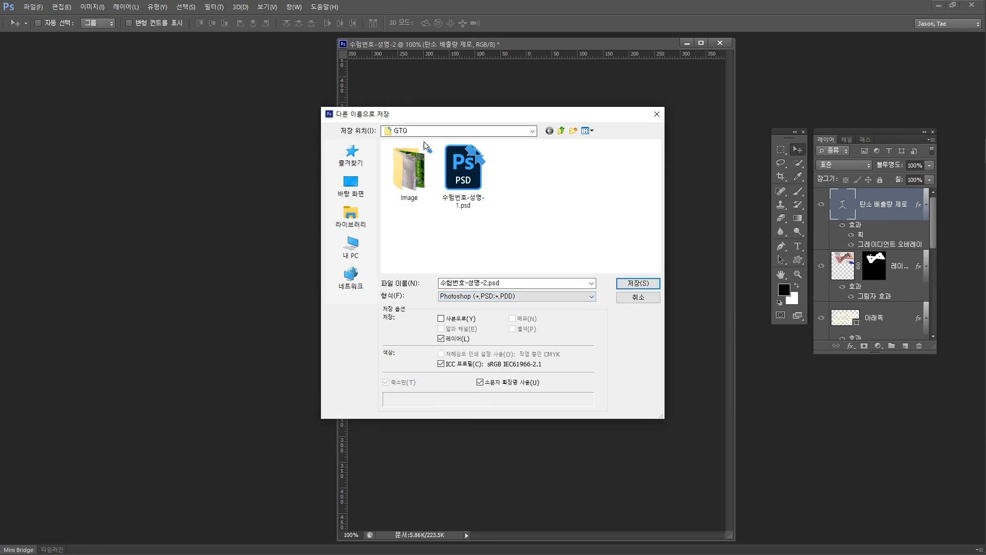
left_click(626, 285)
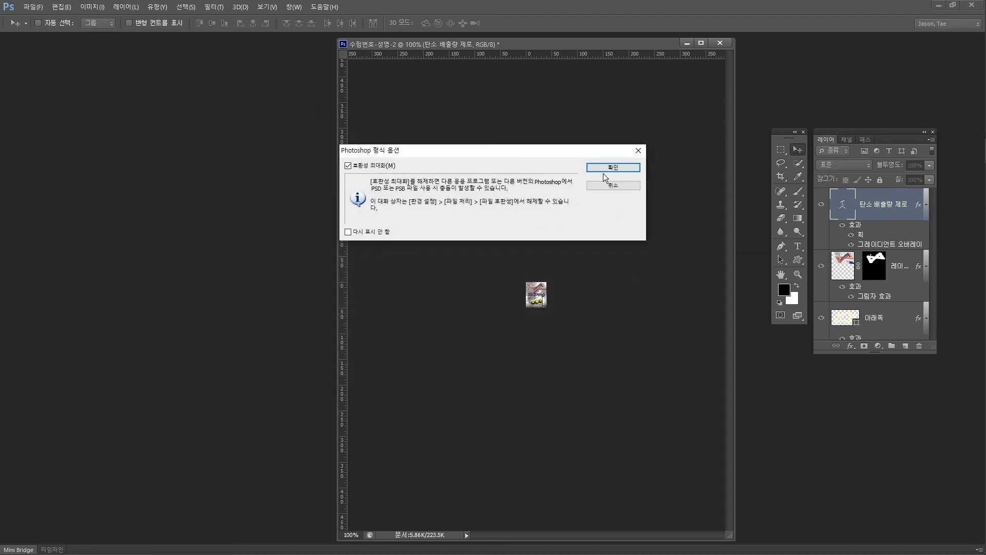
left_click(362, 234)
left_click(614, 168)
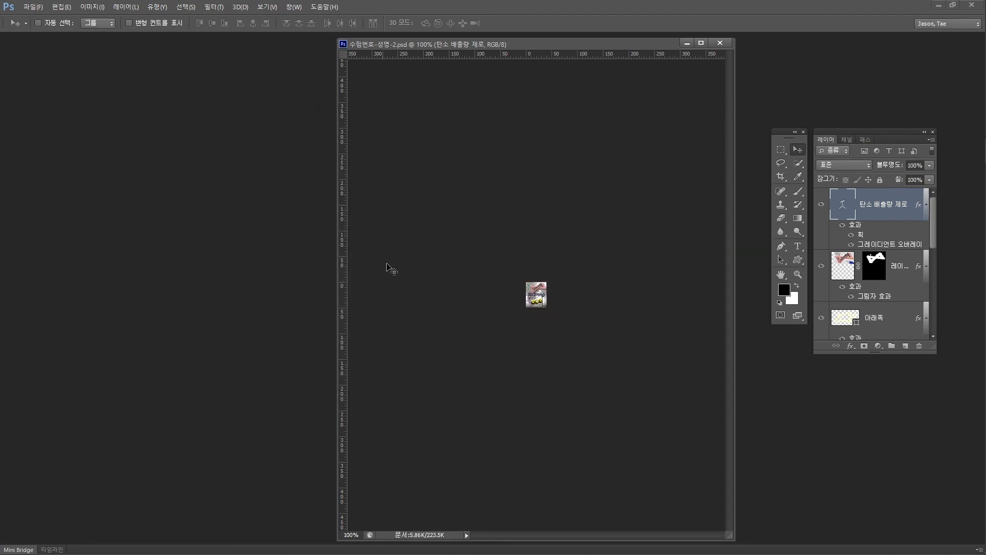
Close the document and switch to File Explorer to check the saved 수험번호-성명-2 JPG and PSD files in the GTQ folder
left_click(720, 44)
key("alt+Tab")
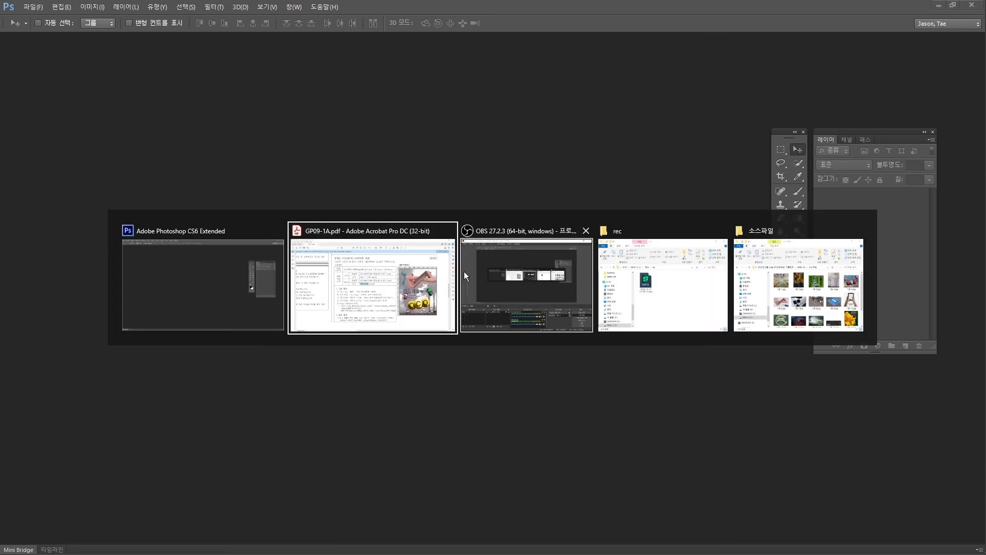
left_click(667, 284)
left_click(856, 318)
left_click_drag(798, 159, 518, 131)
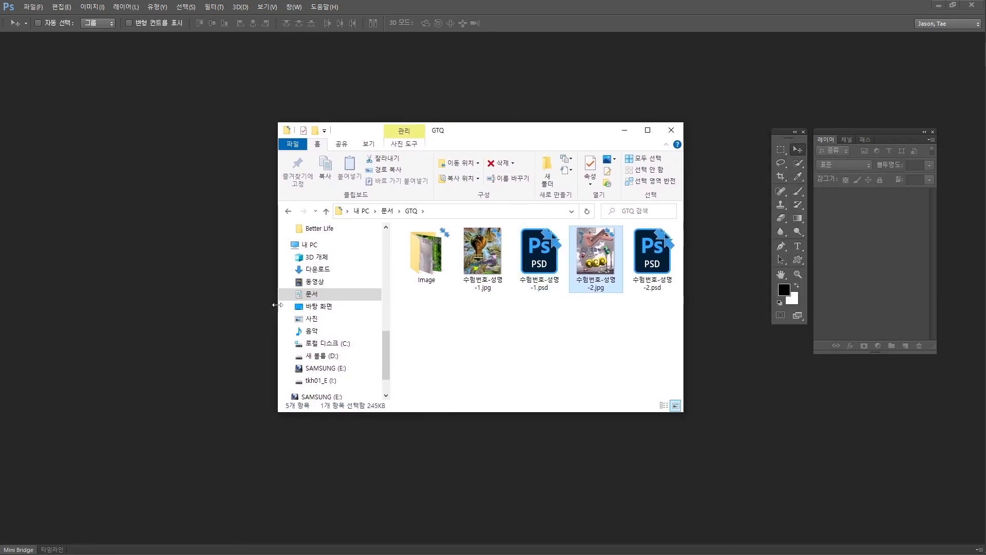
left_click(646, 254)
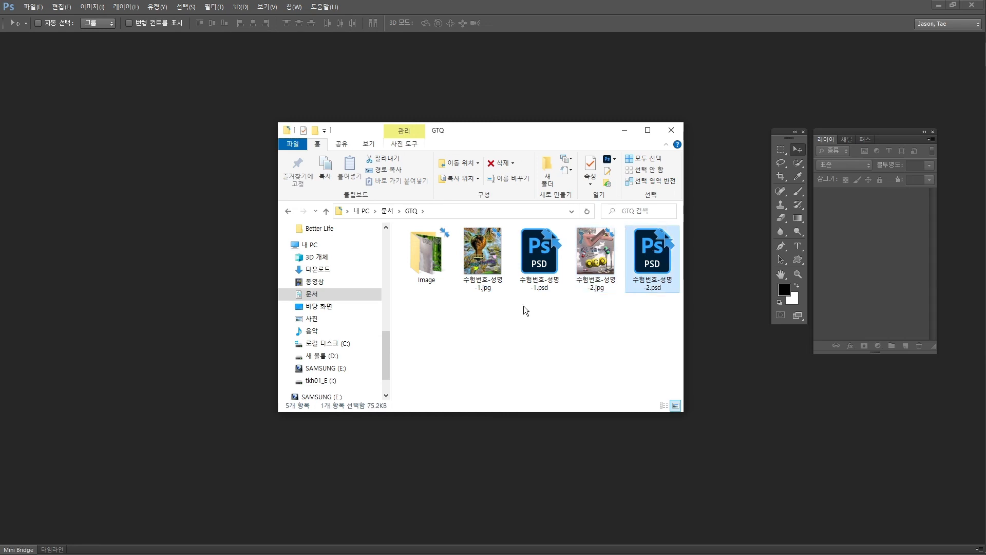